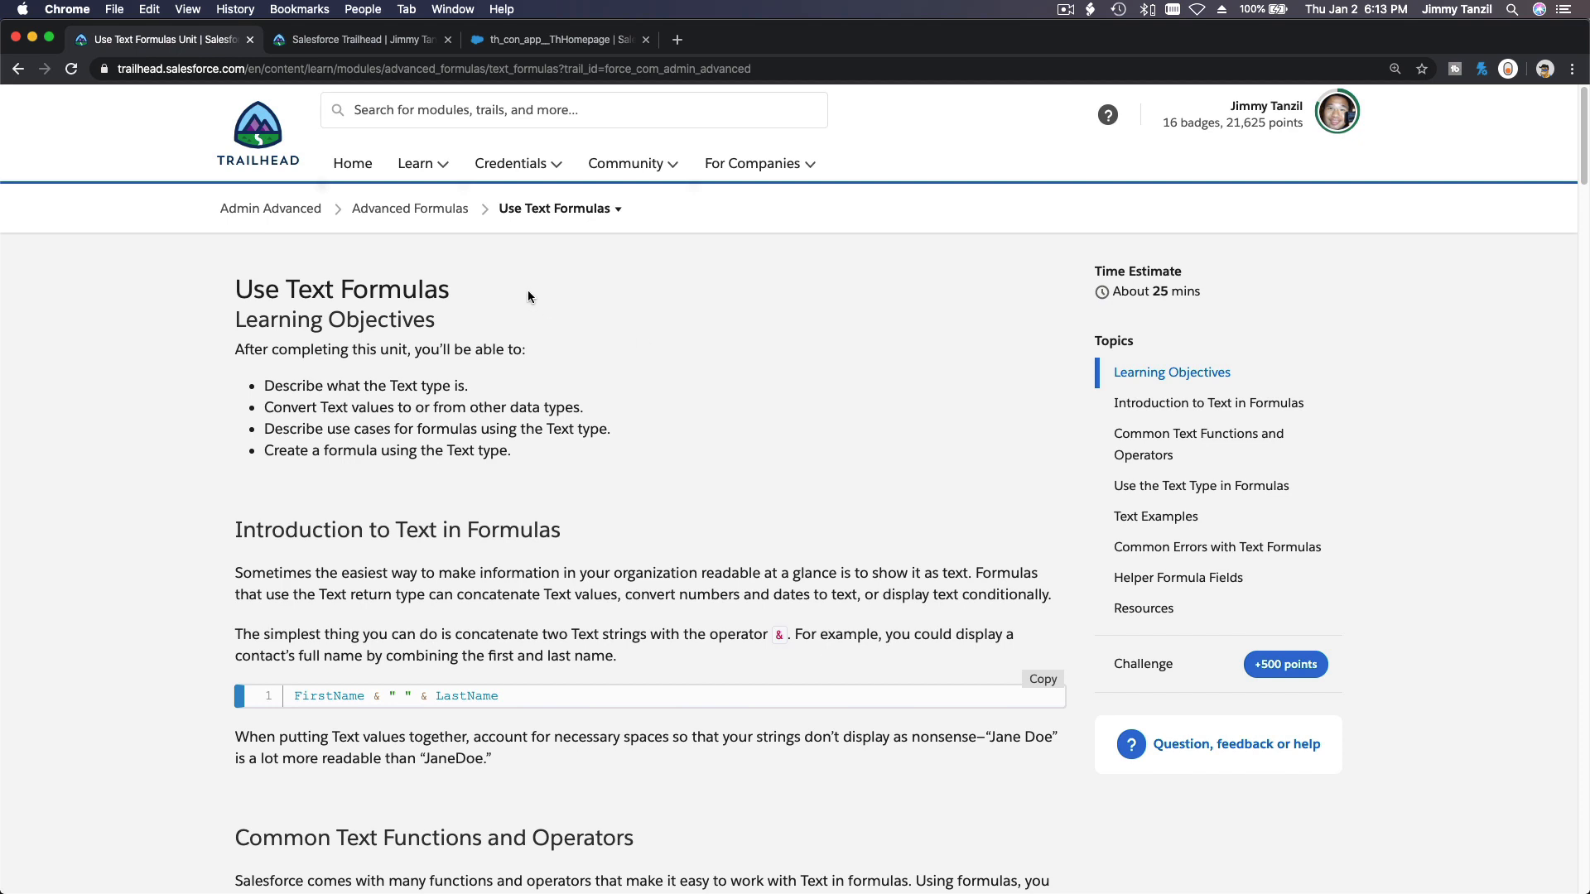
Read the unit's learning objectives and the section on converting to and from Text values.
{"action": "triple_click", "coordinate": [418, 285]}
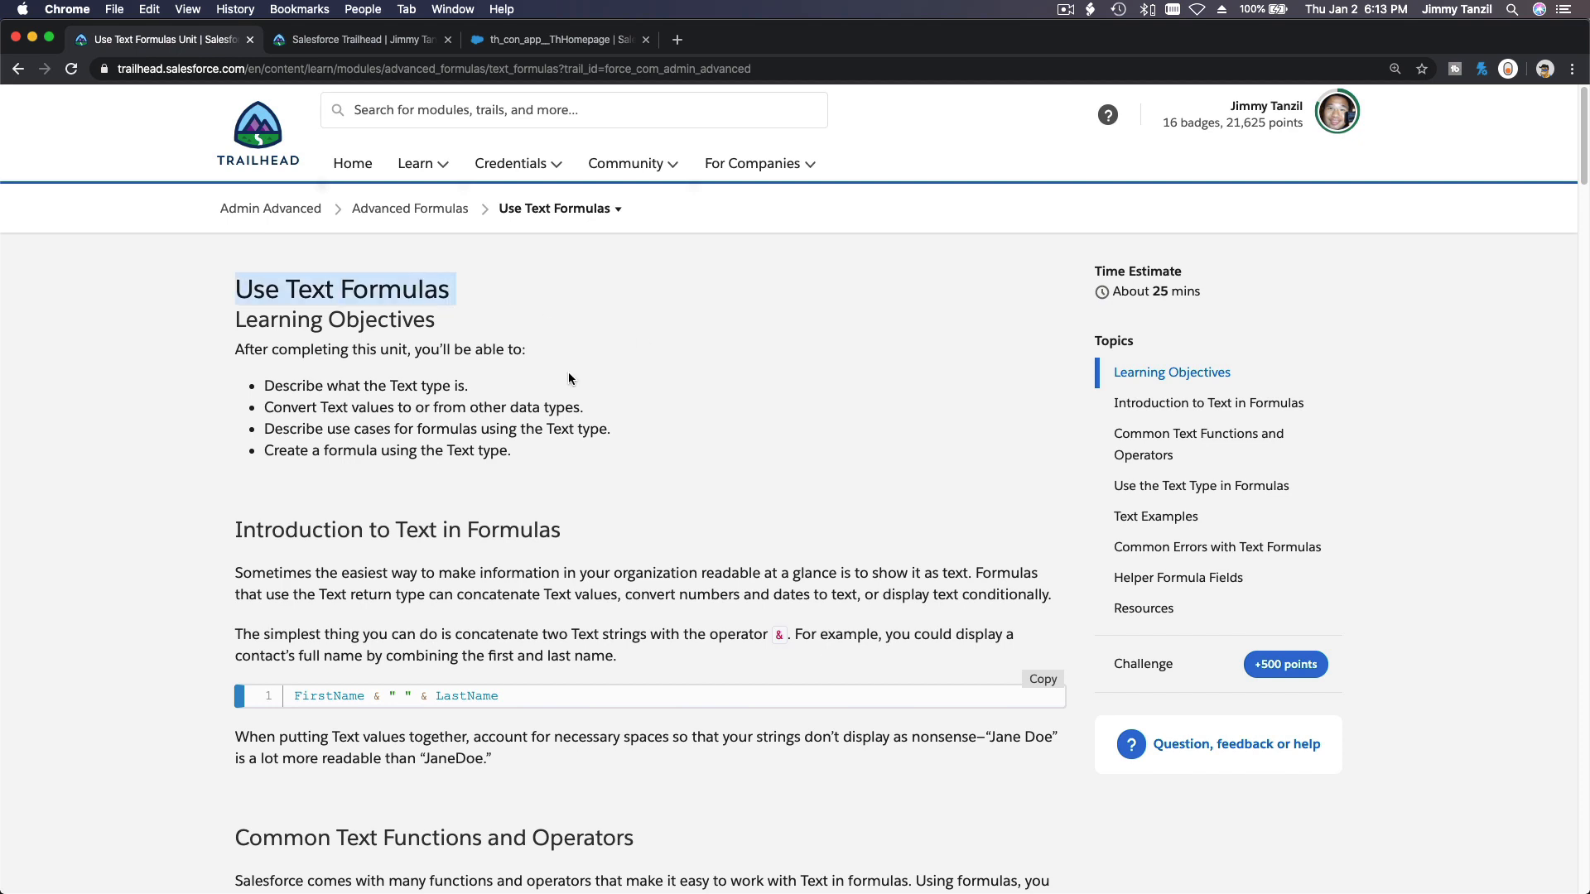
{"action": "left_click", "coordinate": [721, 359]}
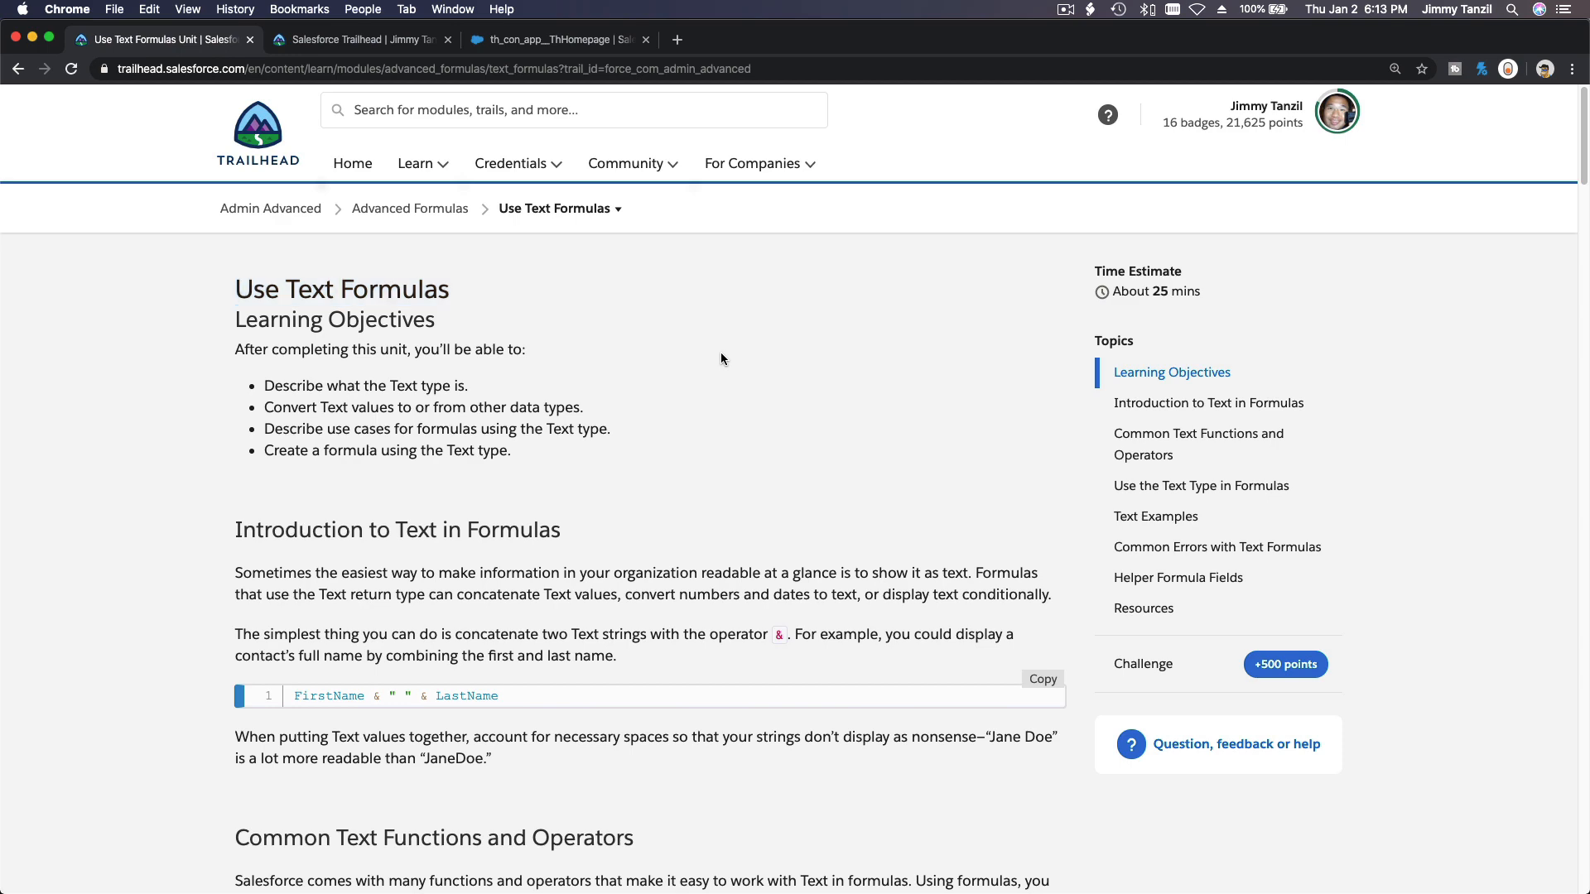
{"action": "scroll", "coordinate": [722, 358], "scroll_direction": "down", "scroll_amount": 1}
{"action": "scroll", "coordinate": [721, 359], "scroll_direction": "down", "scroll_amount": 5}
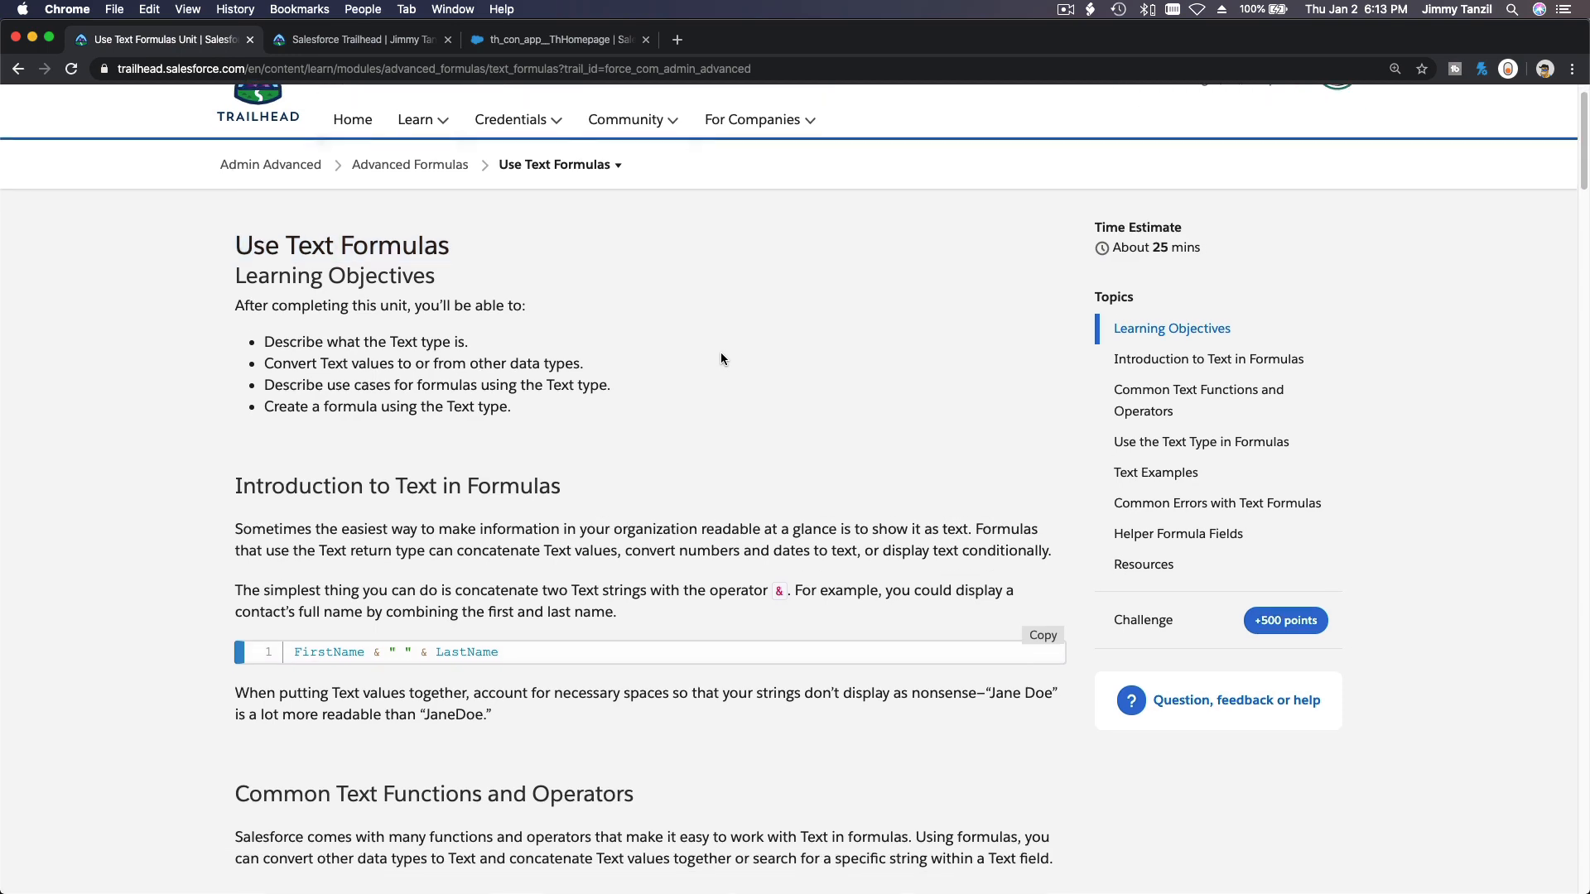
{"action": "scroll", "coordinate": [720, 359], "scroll_direction": "down", "scroll_amount": 4}
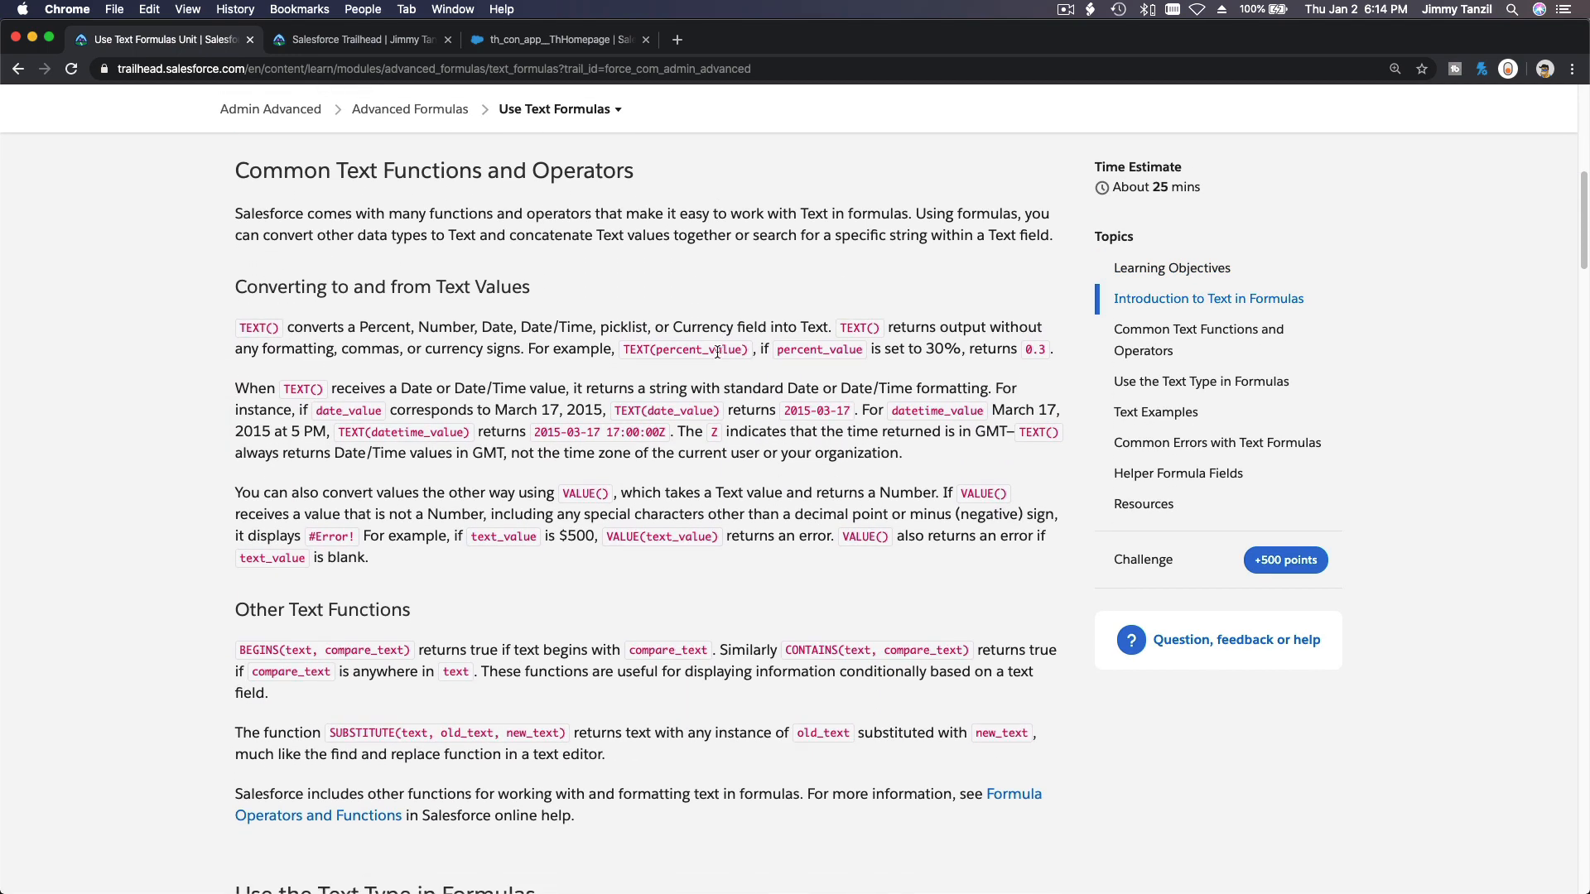
{"action": "triple_click", "coordinate": [428, 290]}
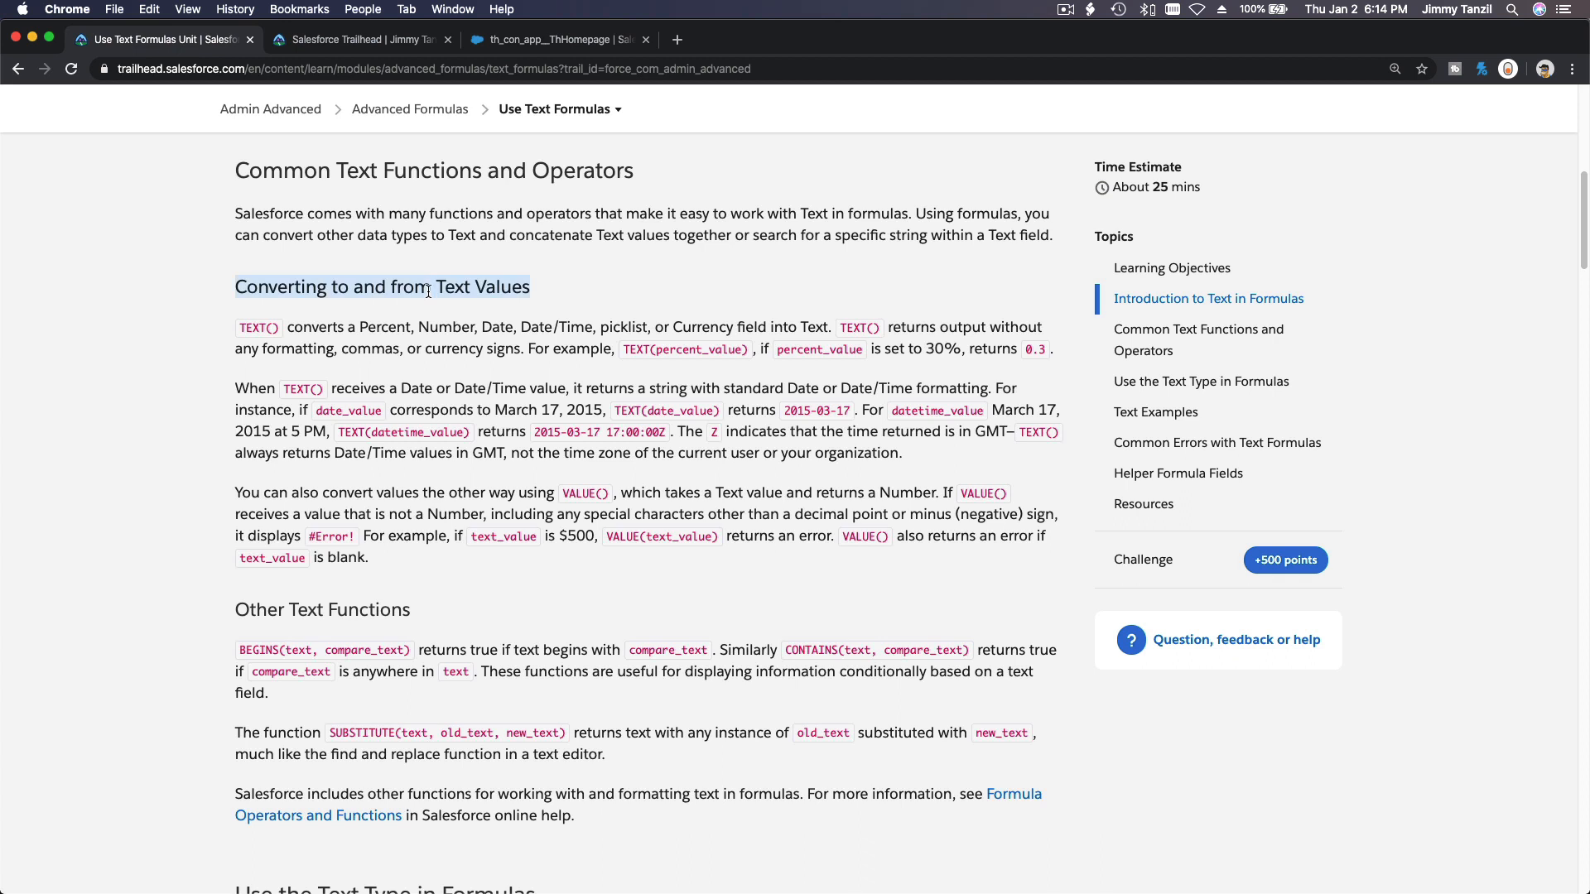
{"action": "double_click", "coordinate": [635, 348]}
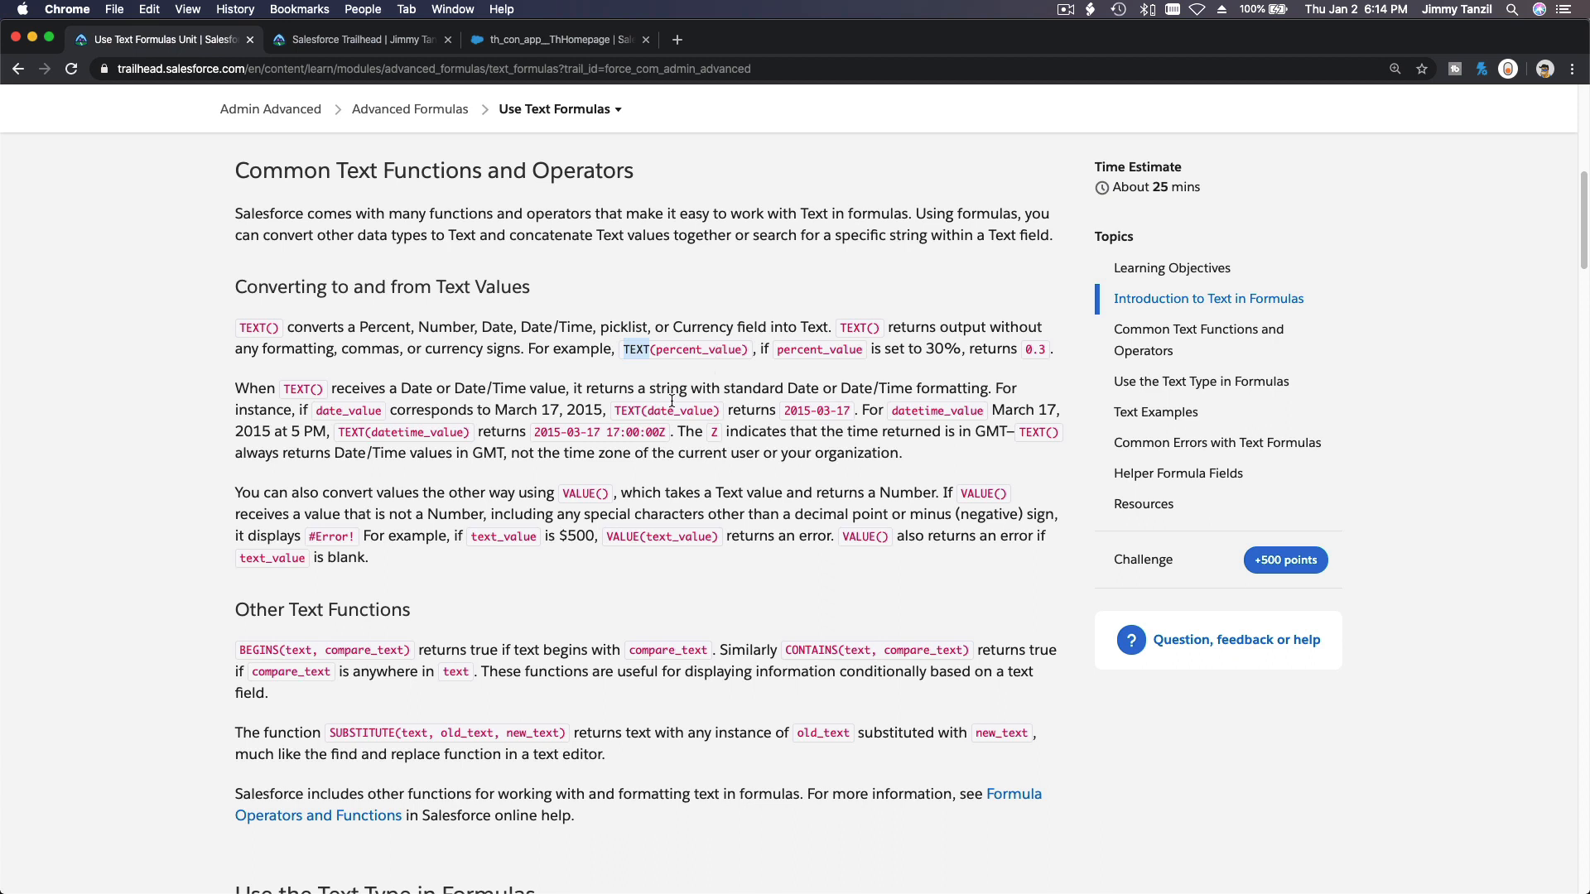
{"action": "scroll", "coordinate": [670, 404], "scroll_direction": "down", "scroll_amount": 2}
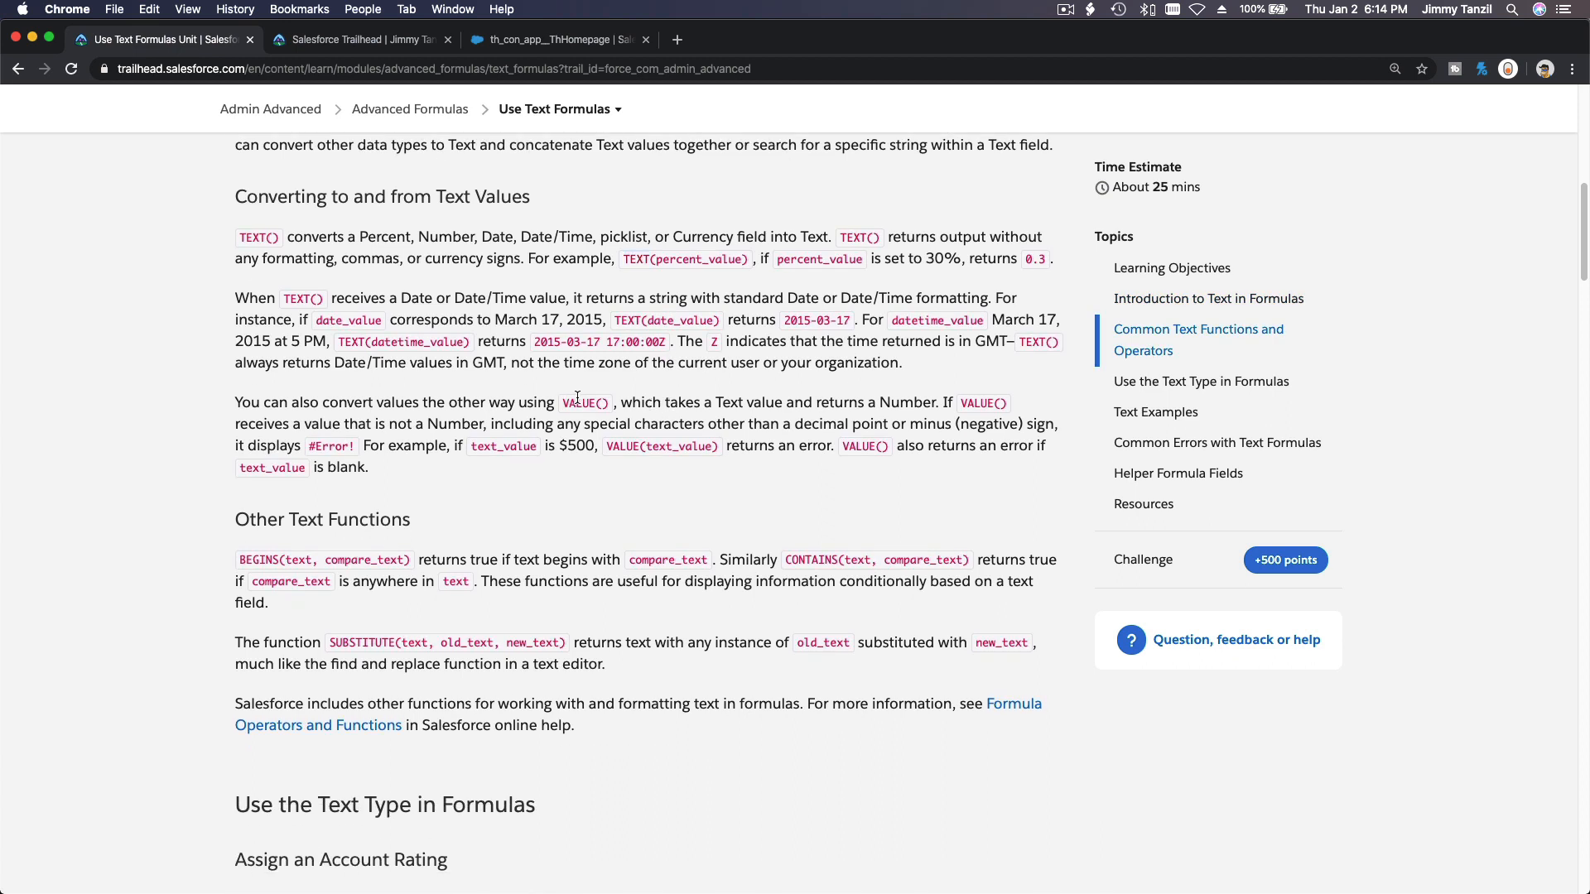
{"action": "double_click", "coordinate": [578, 404]}
{"action": "scroll", "coordinate": [683, 423], "scroll_direction": "down", "scroll_amount": 3}
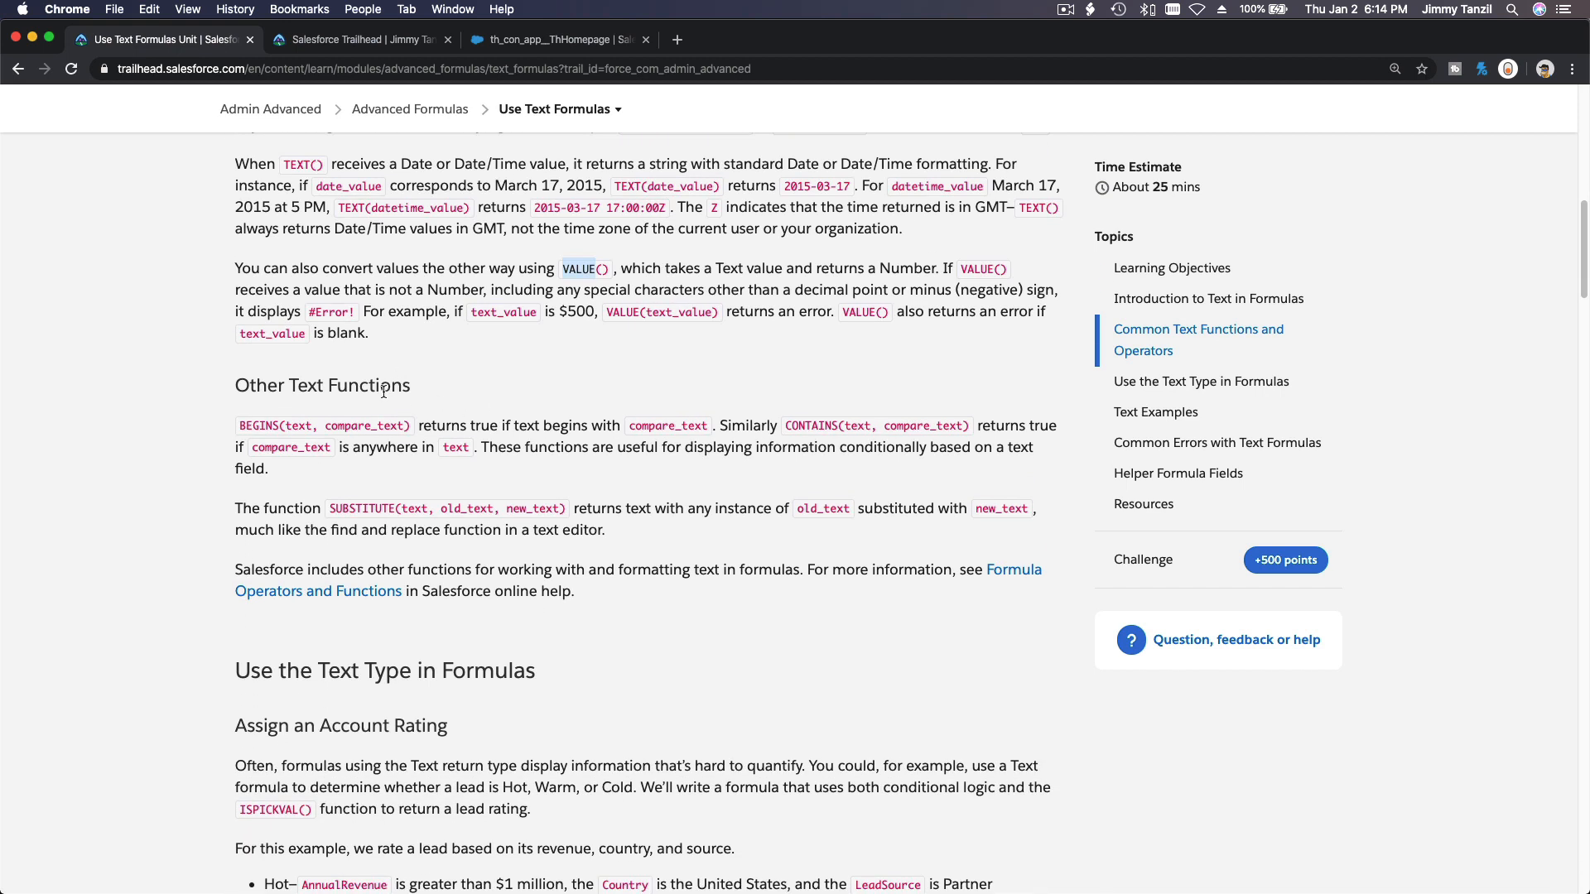
Review the other Text functions BEGINS, CONTAINS and SUBSTITUTE described in the unit.
{"action": "double_click", "coordinate": [256, 426]}
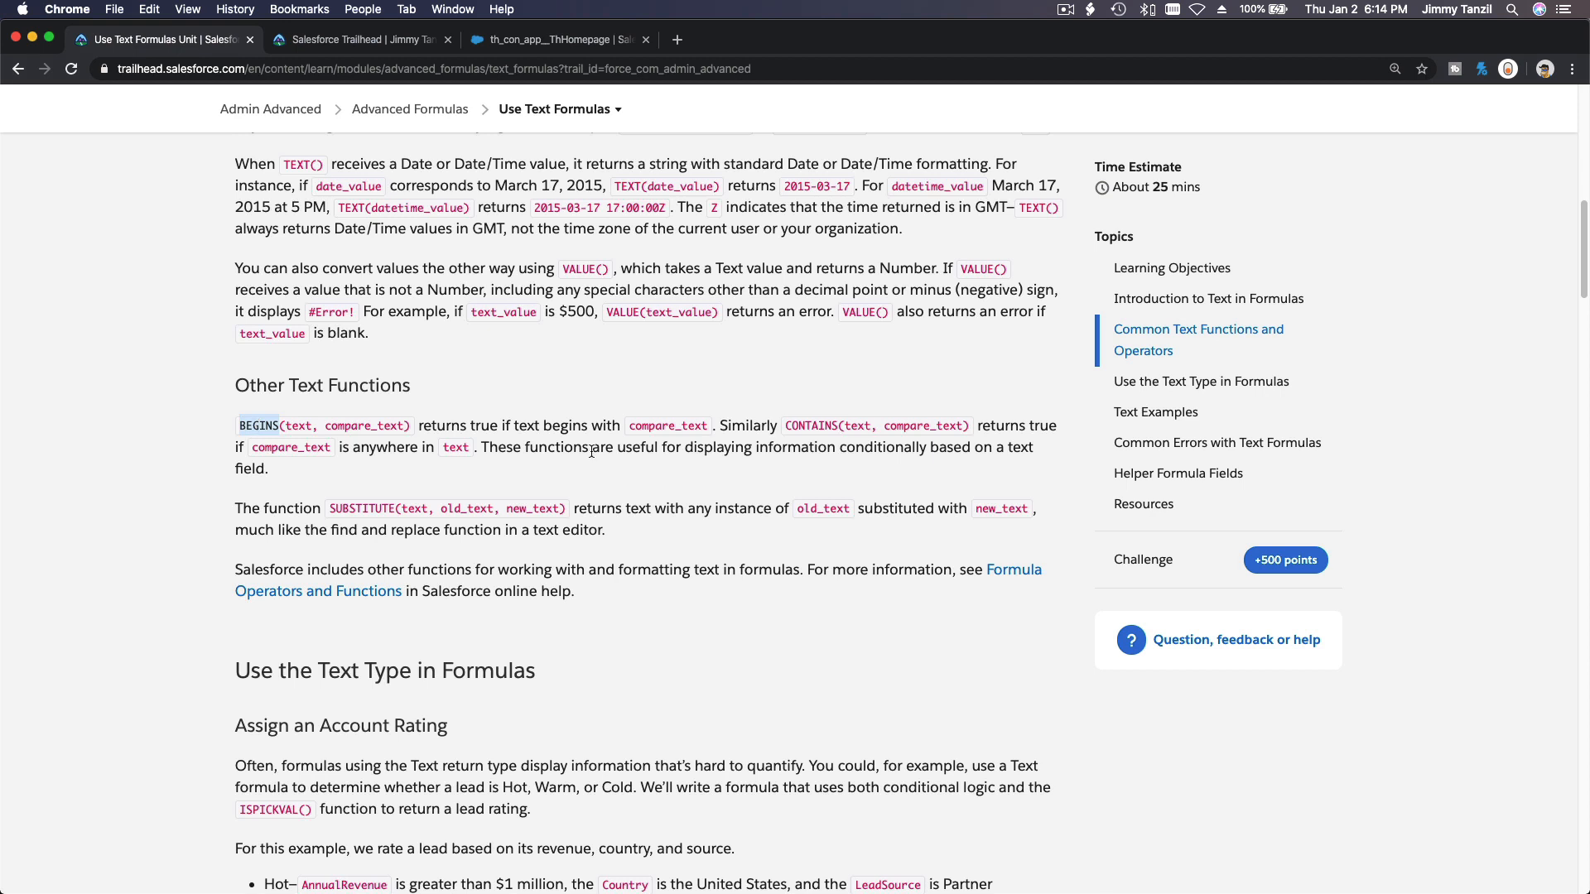
{"action": "double_click", "coordinate": [822, 425]}
{"action": "scroll", "coordinate": [824, 429], "scroll_direction": "down", "scroll_amount": 2}
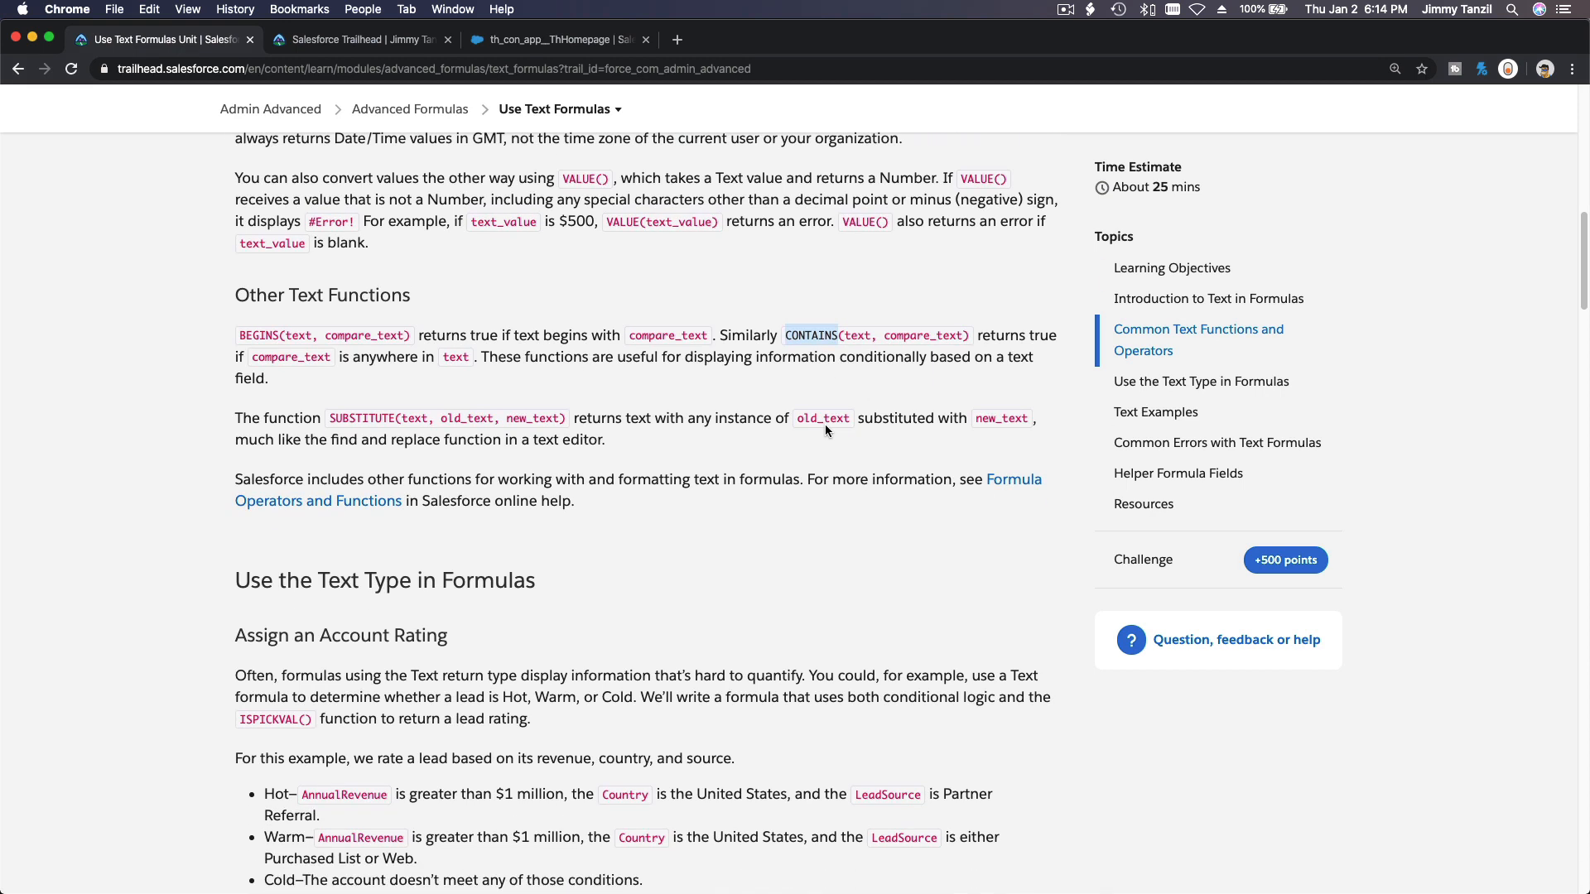
{"action": "scroll", "coordinate": [825, 424], "scroll_direction": "down", "scroll_amount": 2}
{"action": "double_click", "coordinate": [364, 335]}
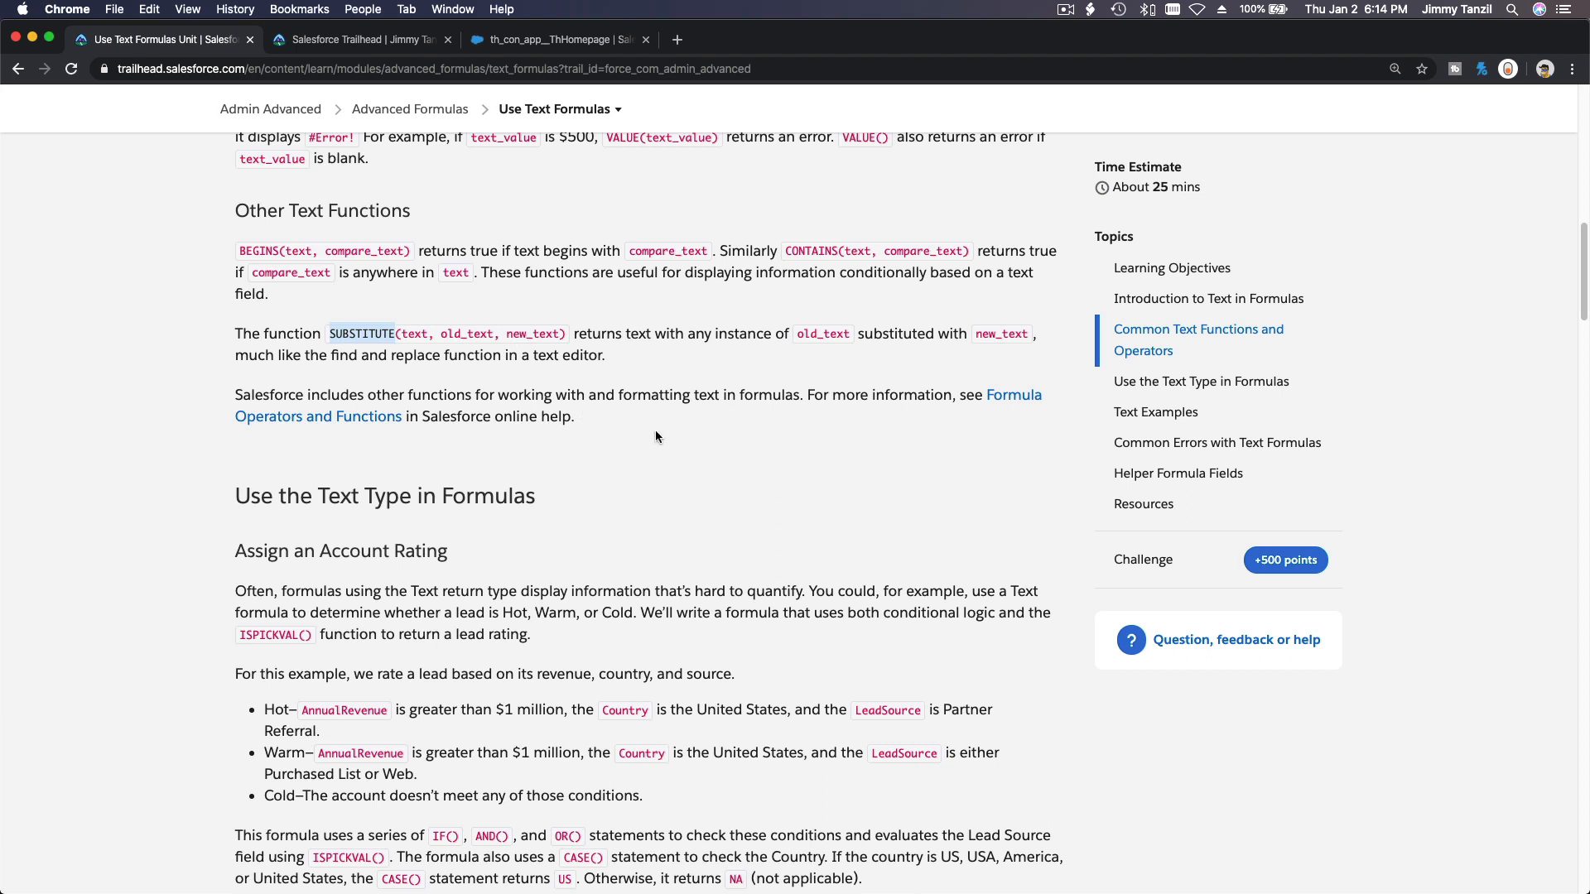
{"action": "scroll", "coordinate": [687, 441], "scroll_direction": "down", "scroll_amount": 8}
{"action": "scroll", "coordinate": [687, 439], "scroll_direction": "up", "scroll_amount": 1}
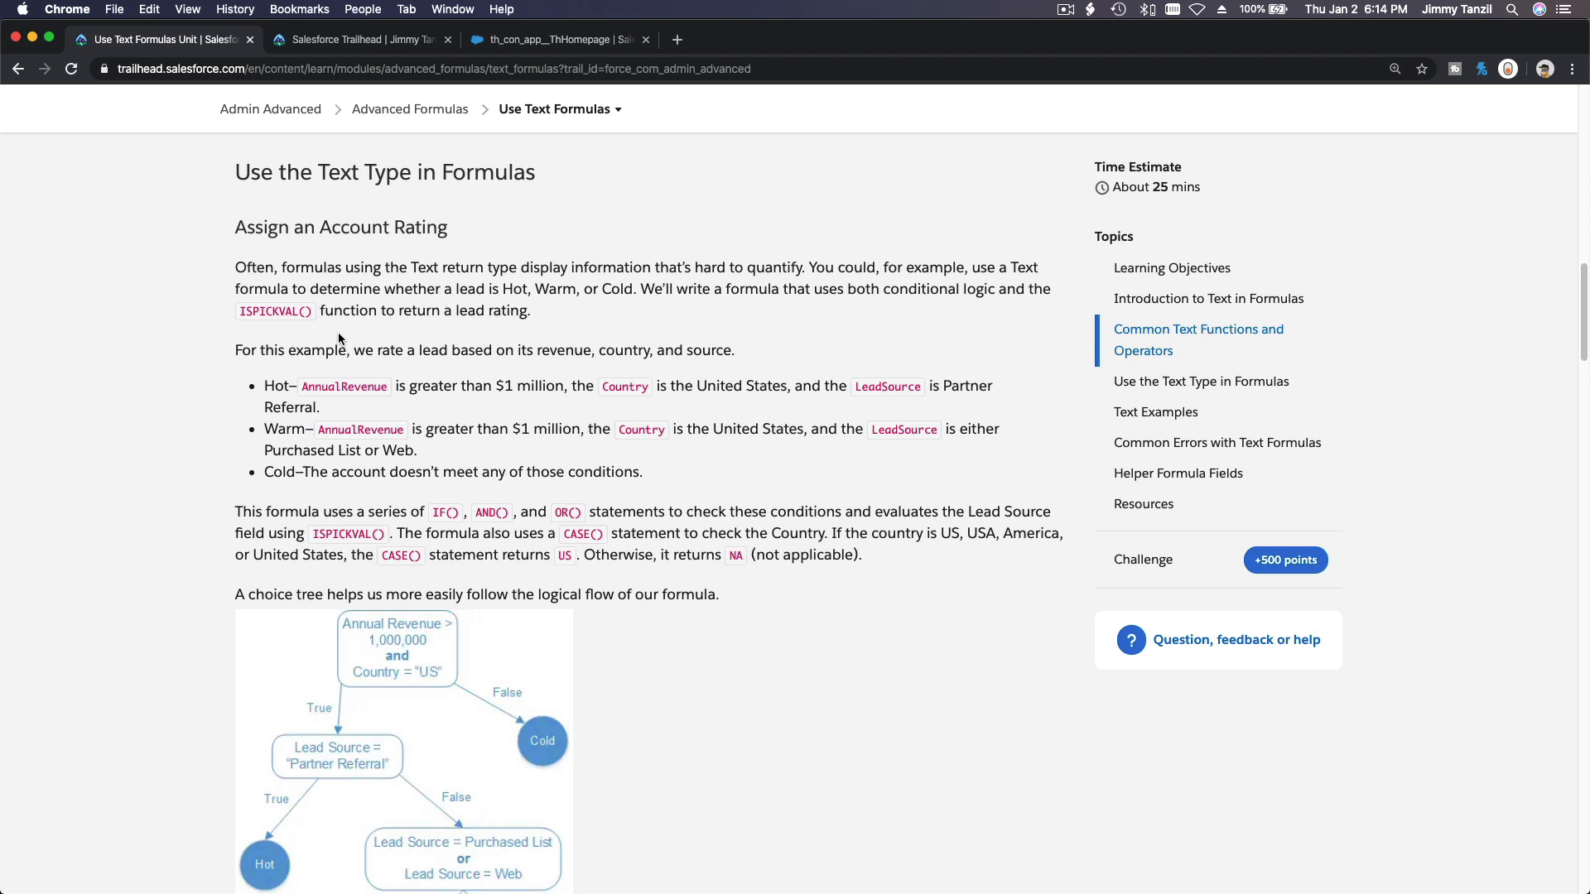
Study the account rating formula, the star image CASE example and the billing state Text example.
{"action": "scroll", "coordinate": [360, 332], "scroll_direction": "down", "scroll_amount": 6}
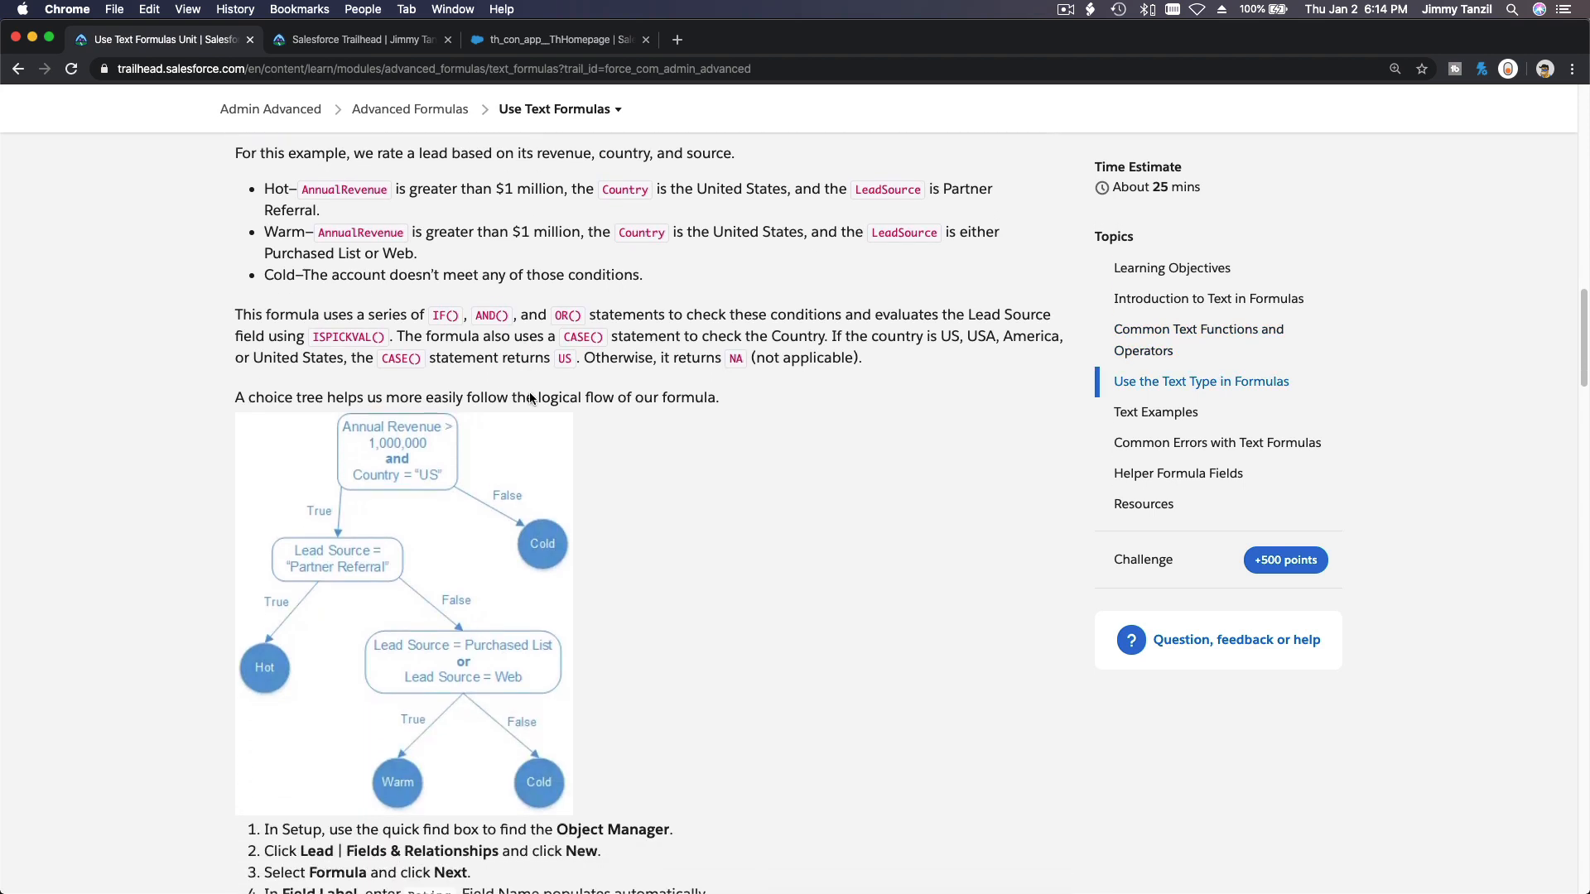
{"action": "scroll", "coordinate": [530, 396], "scroll_direction": "down", "scroll_amount": 1}
{"action": "scroll", "coordinate": [530, 397], "scroll_direction": "down", "scroll_amount": 4}
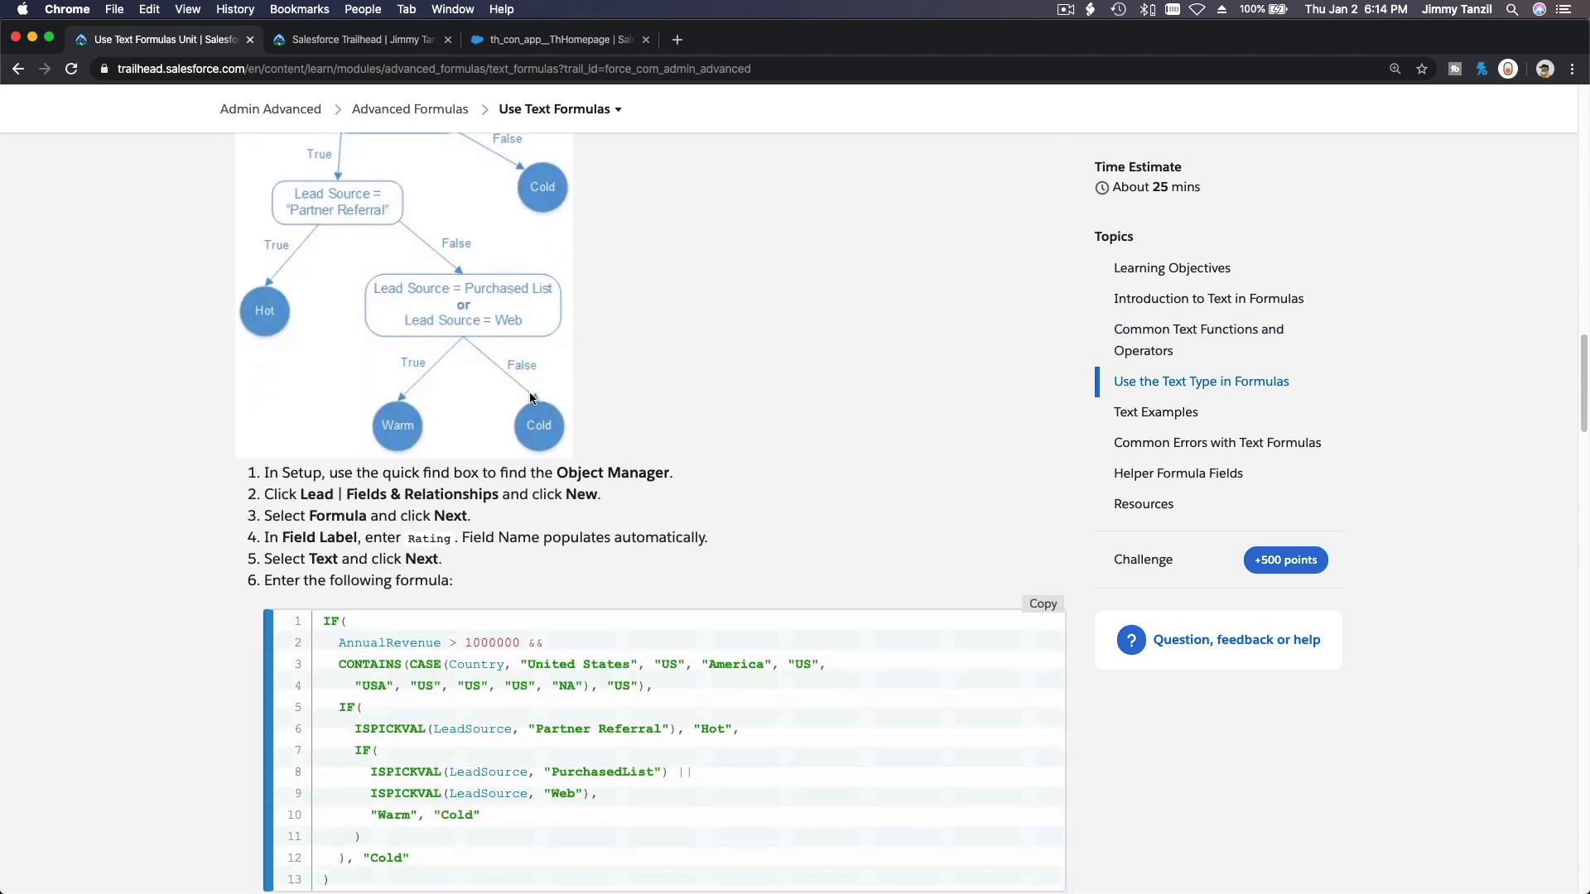
{"action": "scroll", "coordinate": [530, 393], "scroll_direction": "down", "scroll_amount": 5}
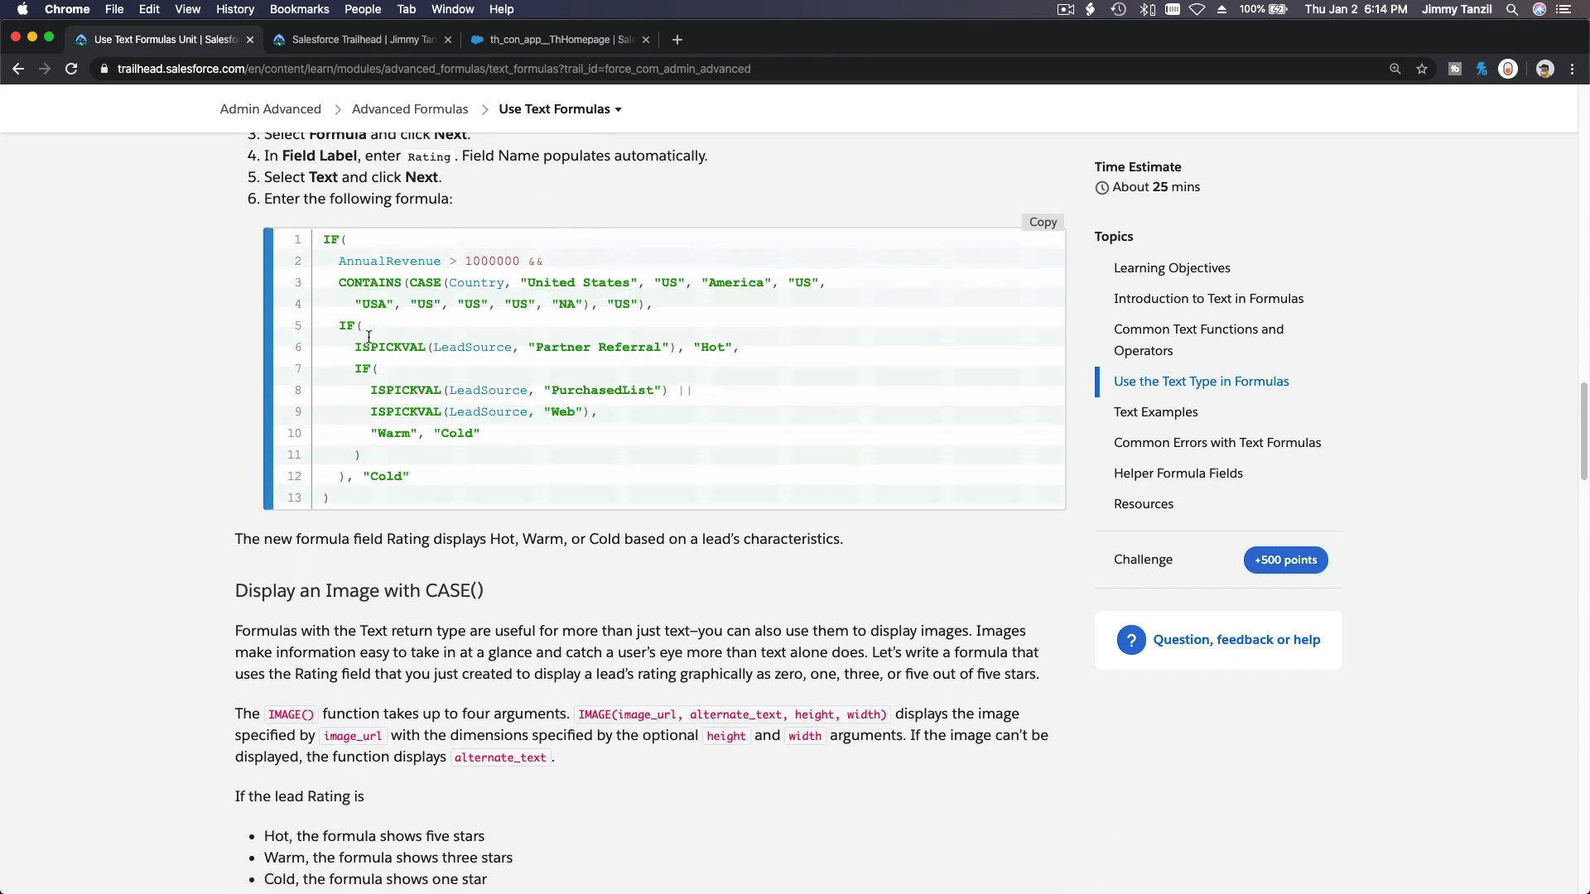
{"action": "scroll", "coordinate": [447, 365], "scroll_direction": "down", "scroll_amount": 5}
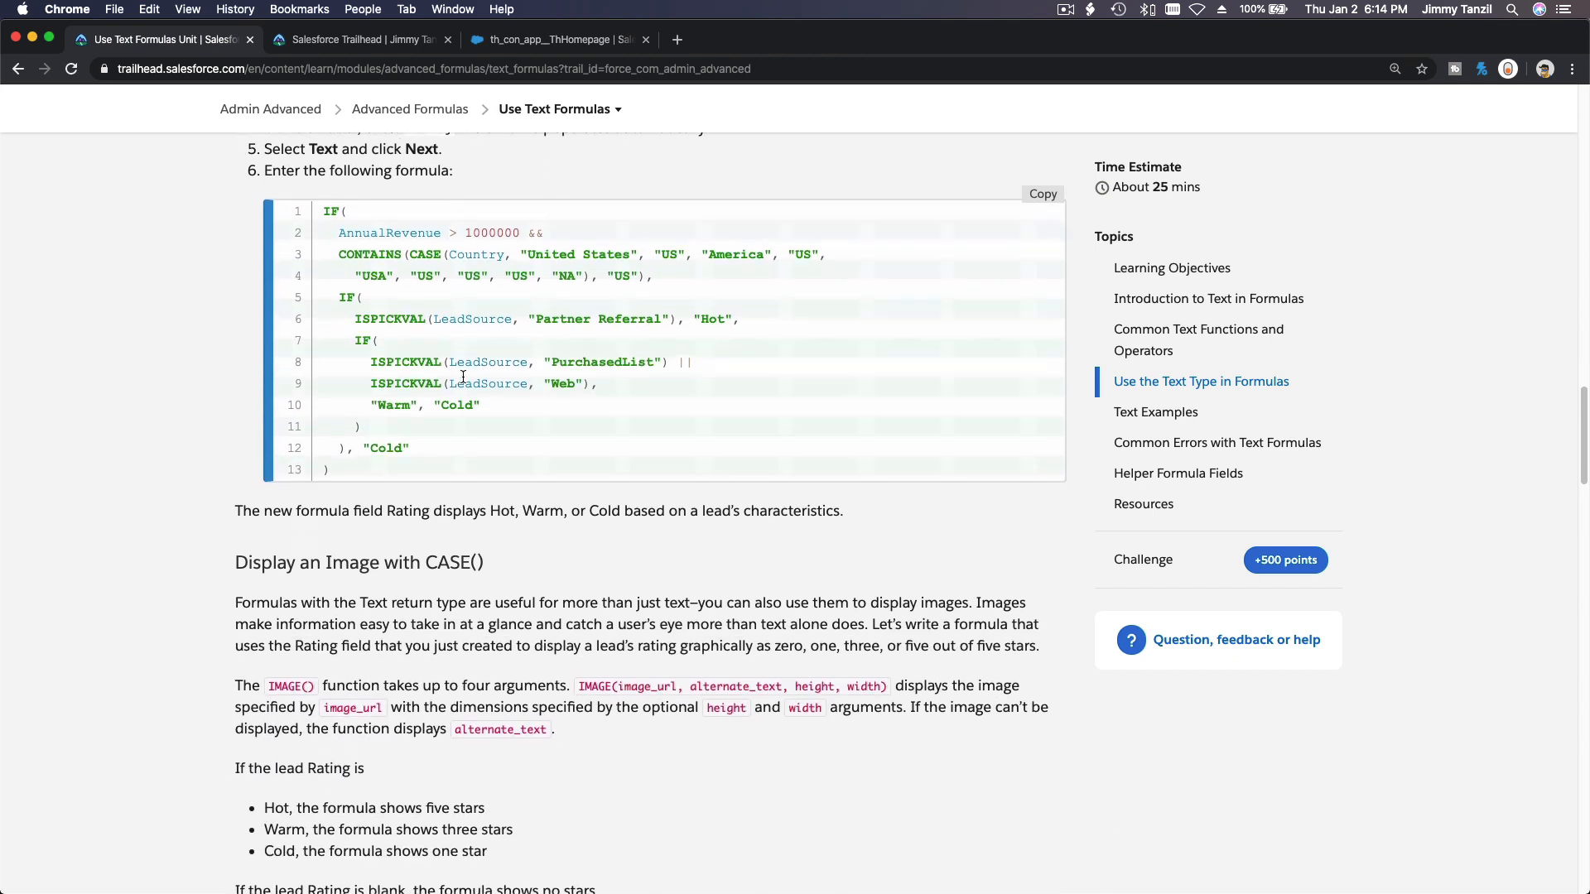
{"action": "scroll", "coordinate": [447, 368], "scroll_direction": "down", "scroll_amount": 8}
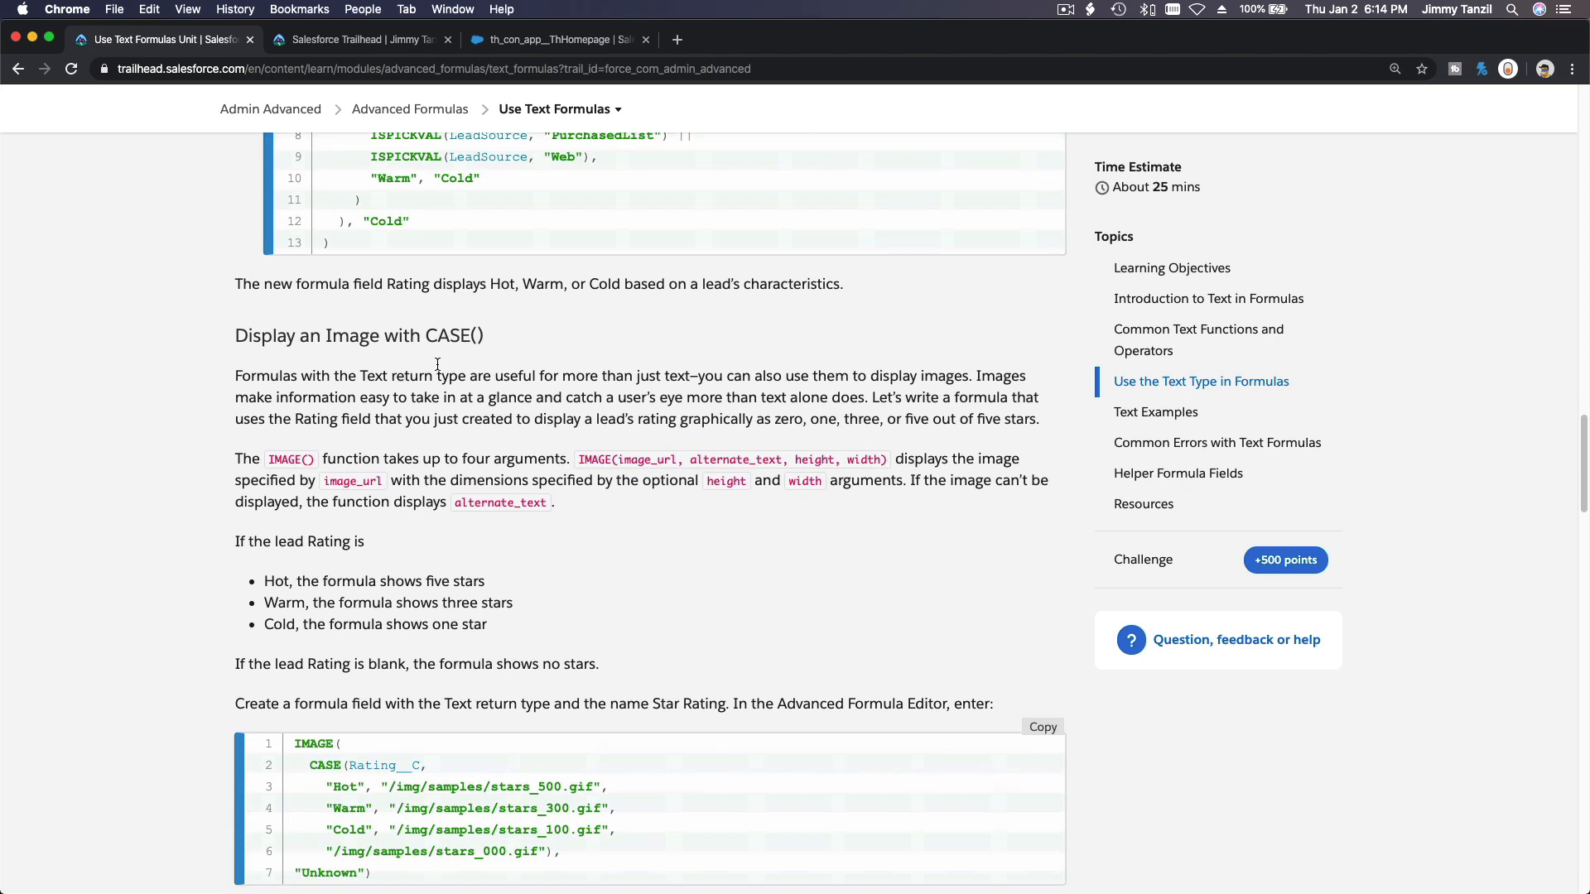
{"action": "scroll", "coordinate": [437, 365], "scroll_direction": "down", "scroll_amount": 3}
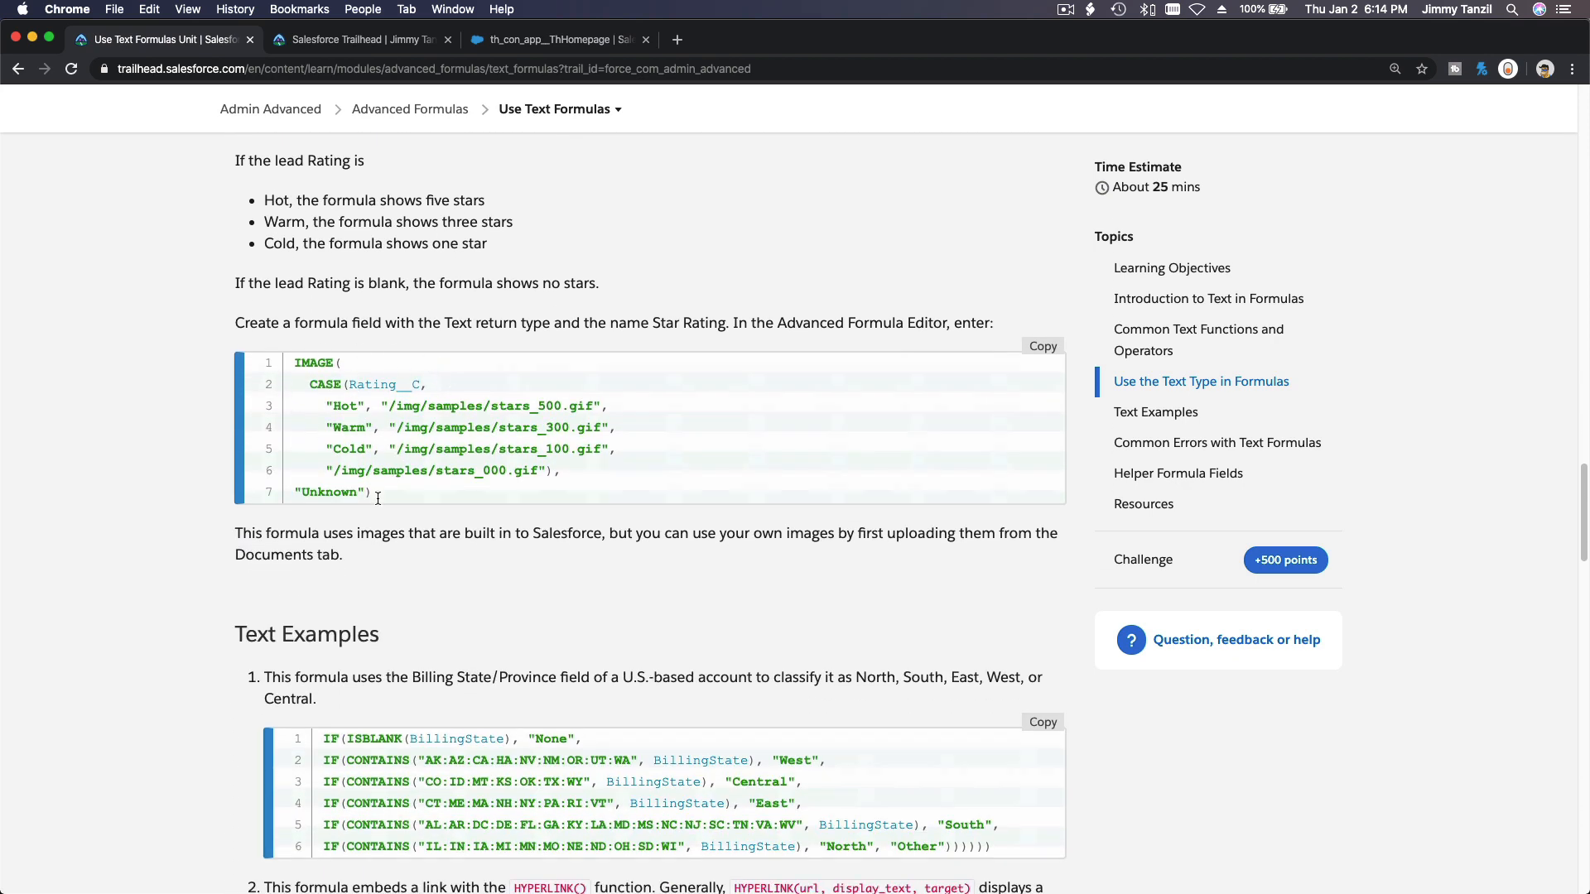
{"action": "scroll", "coordinate": [459, 540], "scroll_direction": "down", "scroll_amount": 10}
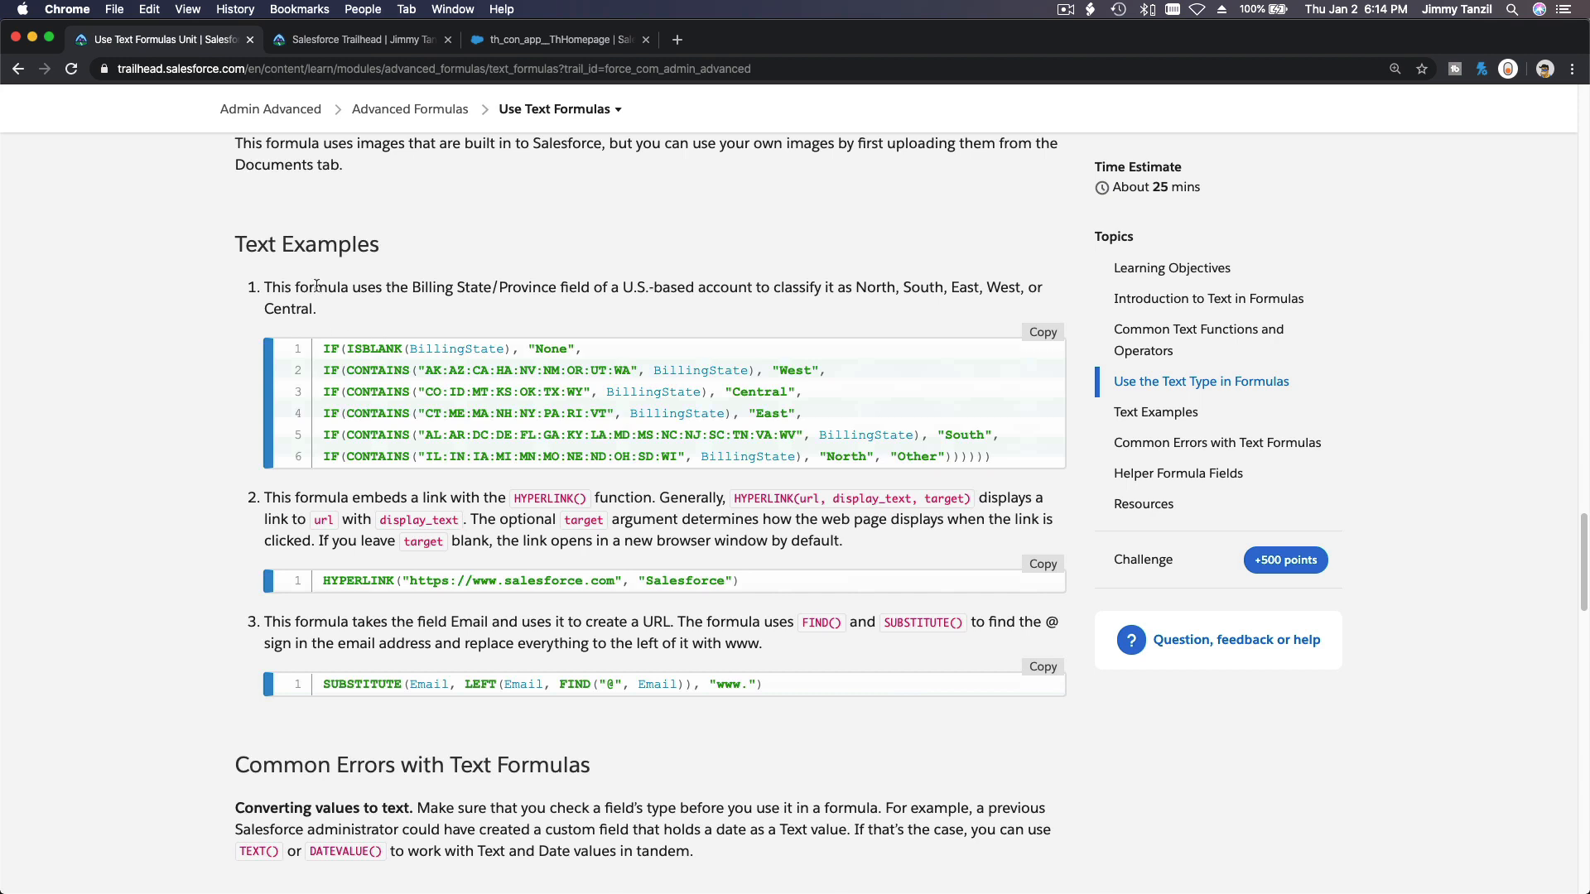
{"action": "scroll", "coordinate": [337, 256], "scroll_direction": "down", "scroll_amount": 2}
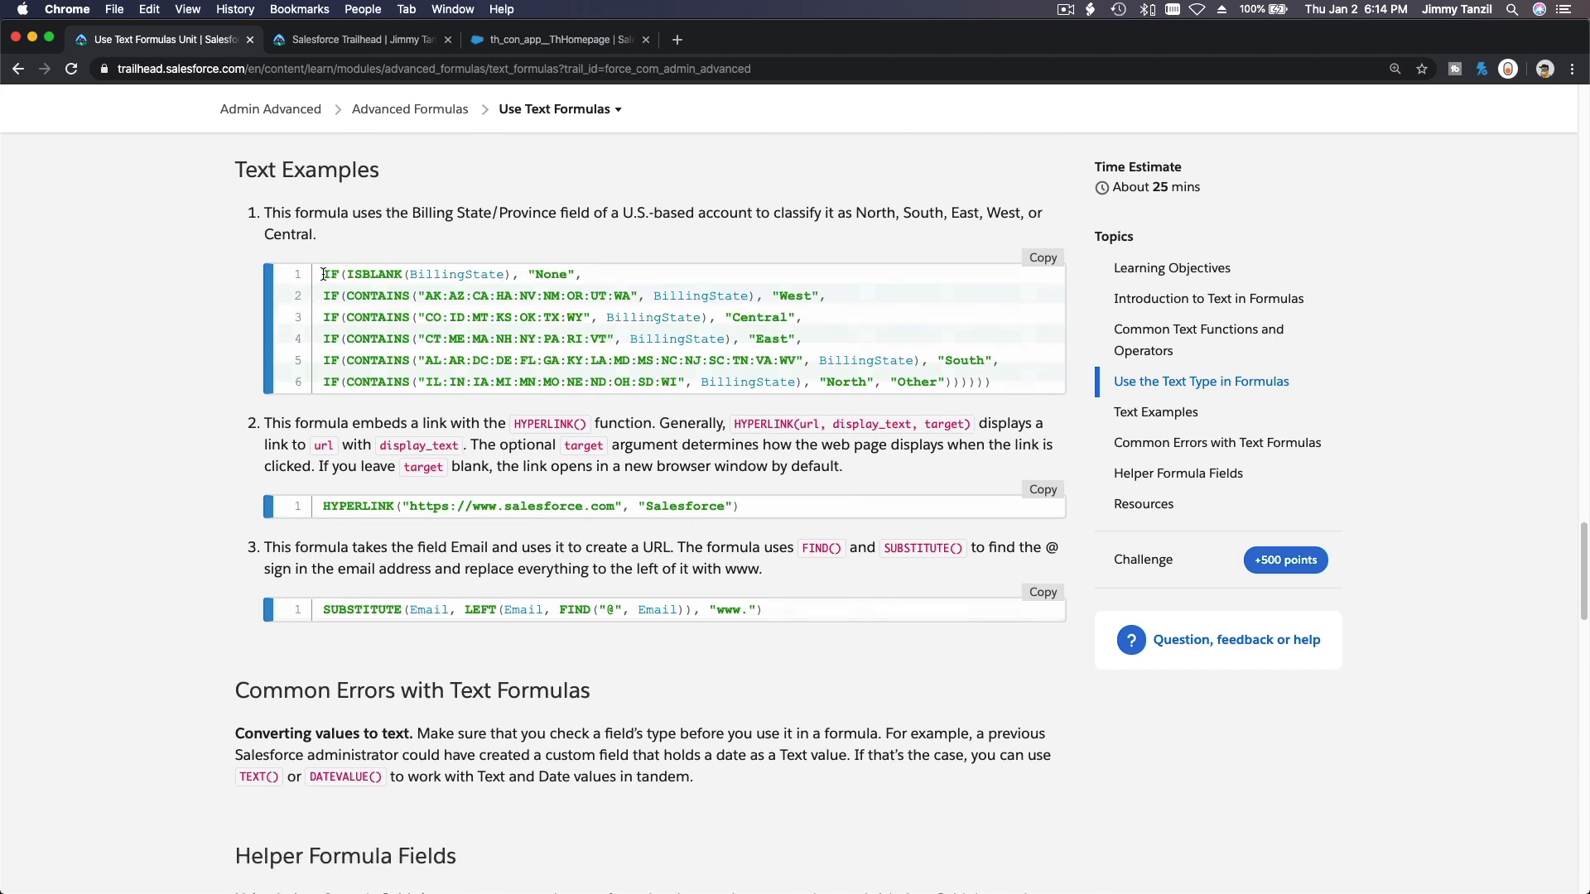
{"action": "left_click_drag", "start_coordinate": [322, 274], "coordinate": [993, 386]}
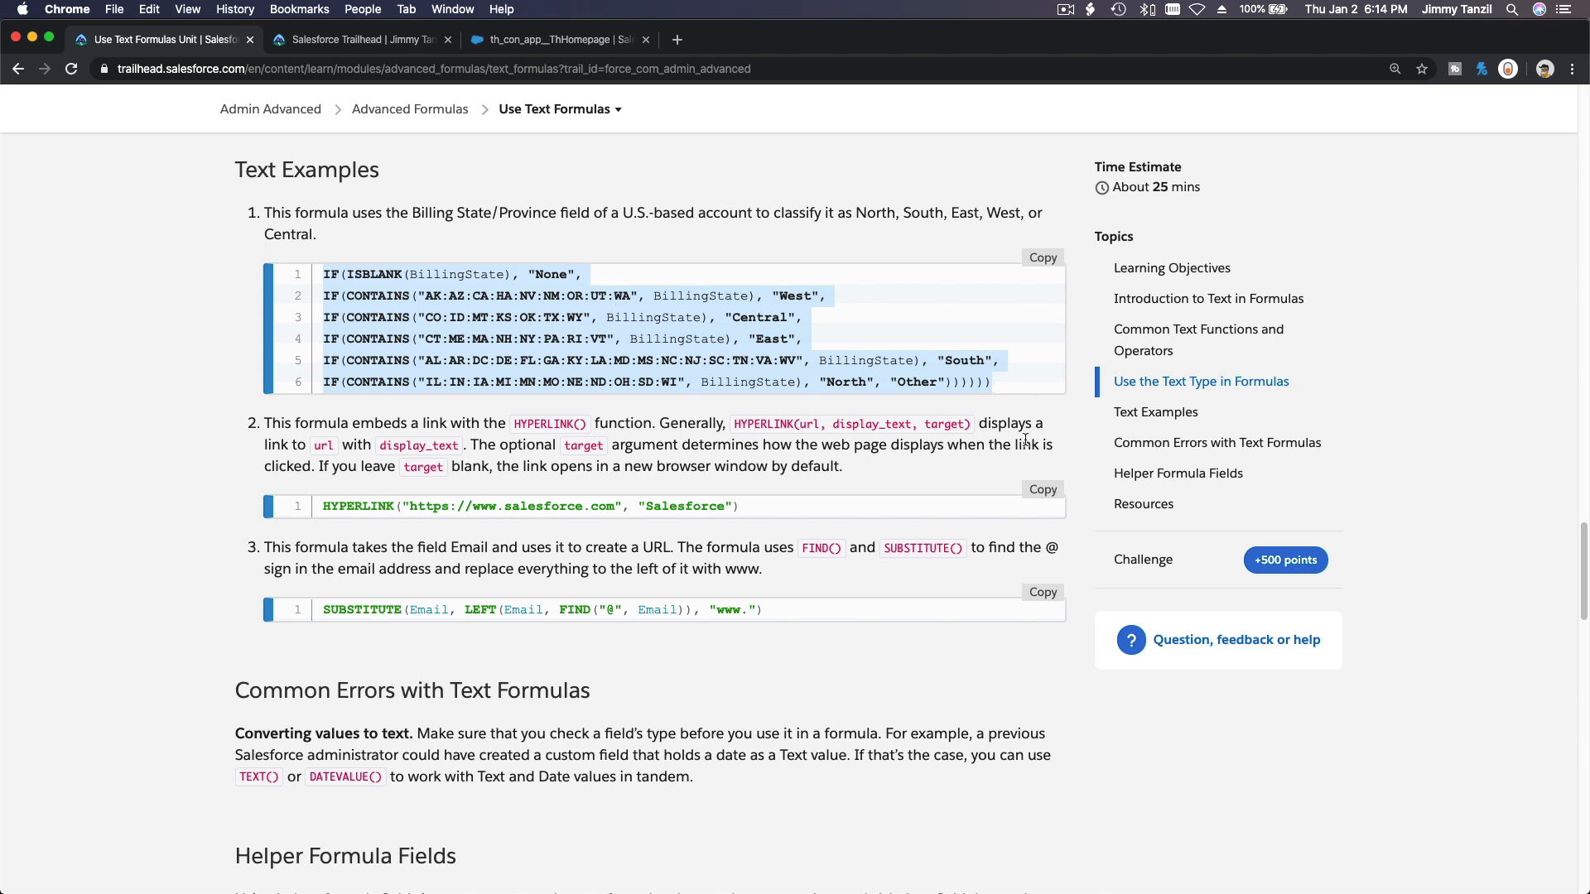
{"action": "left_click", "coordinate": [986, 366]}
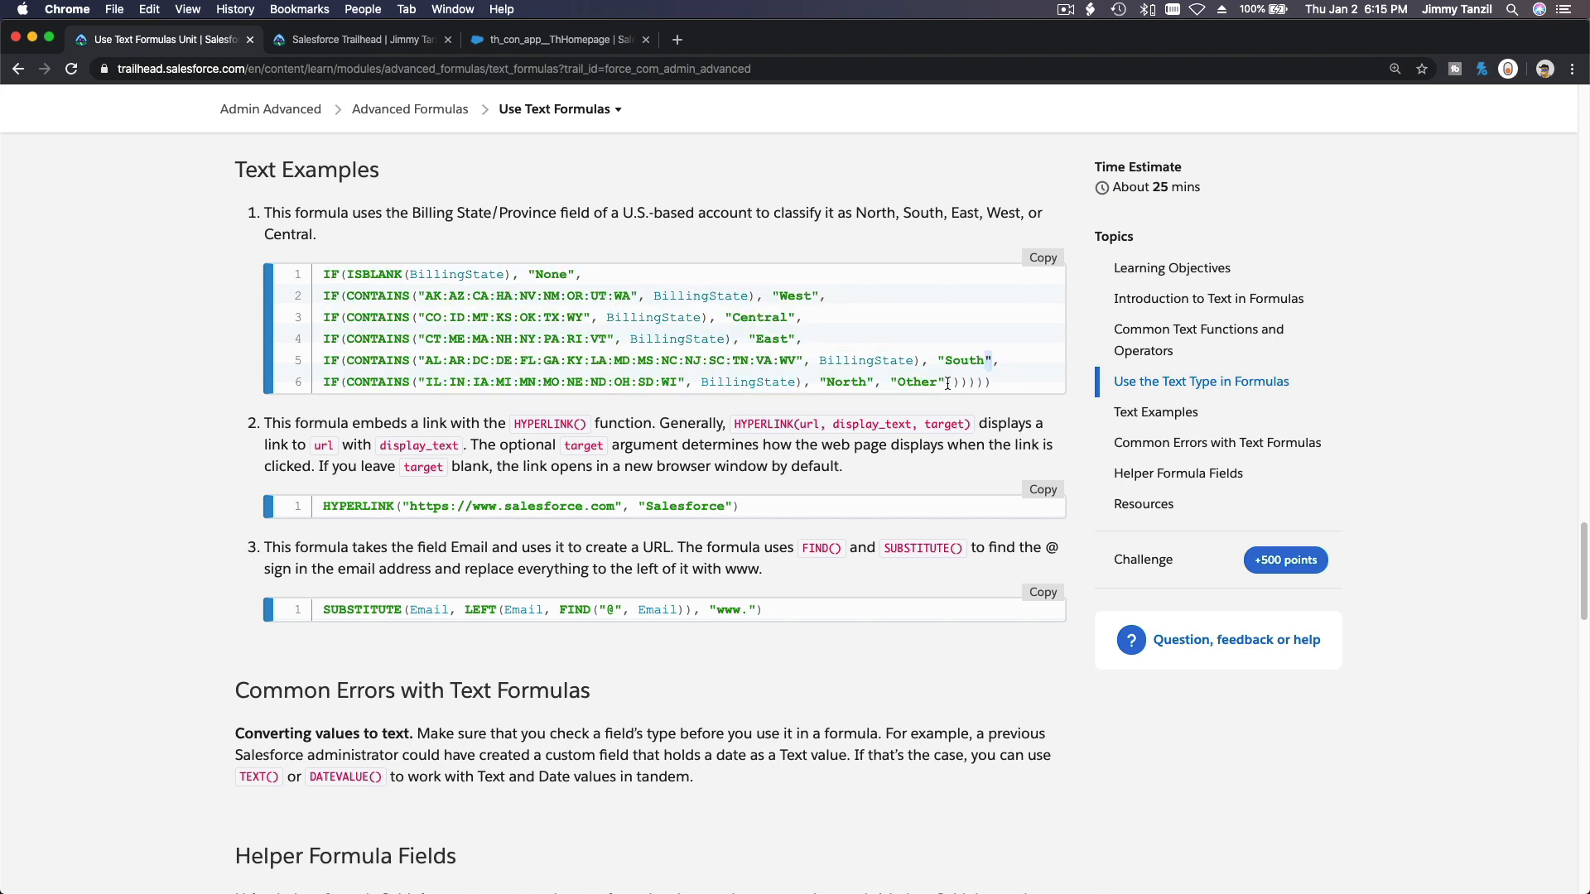
{"action": "left_click_drag", "start_coordinate": [952, 385], "coordinate": [988, 384]}
Read the remaining Text examples, common errors, helper formula fields section and the hands-on challenge.
{"action": "scroll", "coordinate": [1011, 412], "scroll_direction": "down", "scroll_amount": 3}
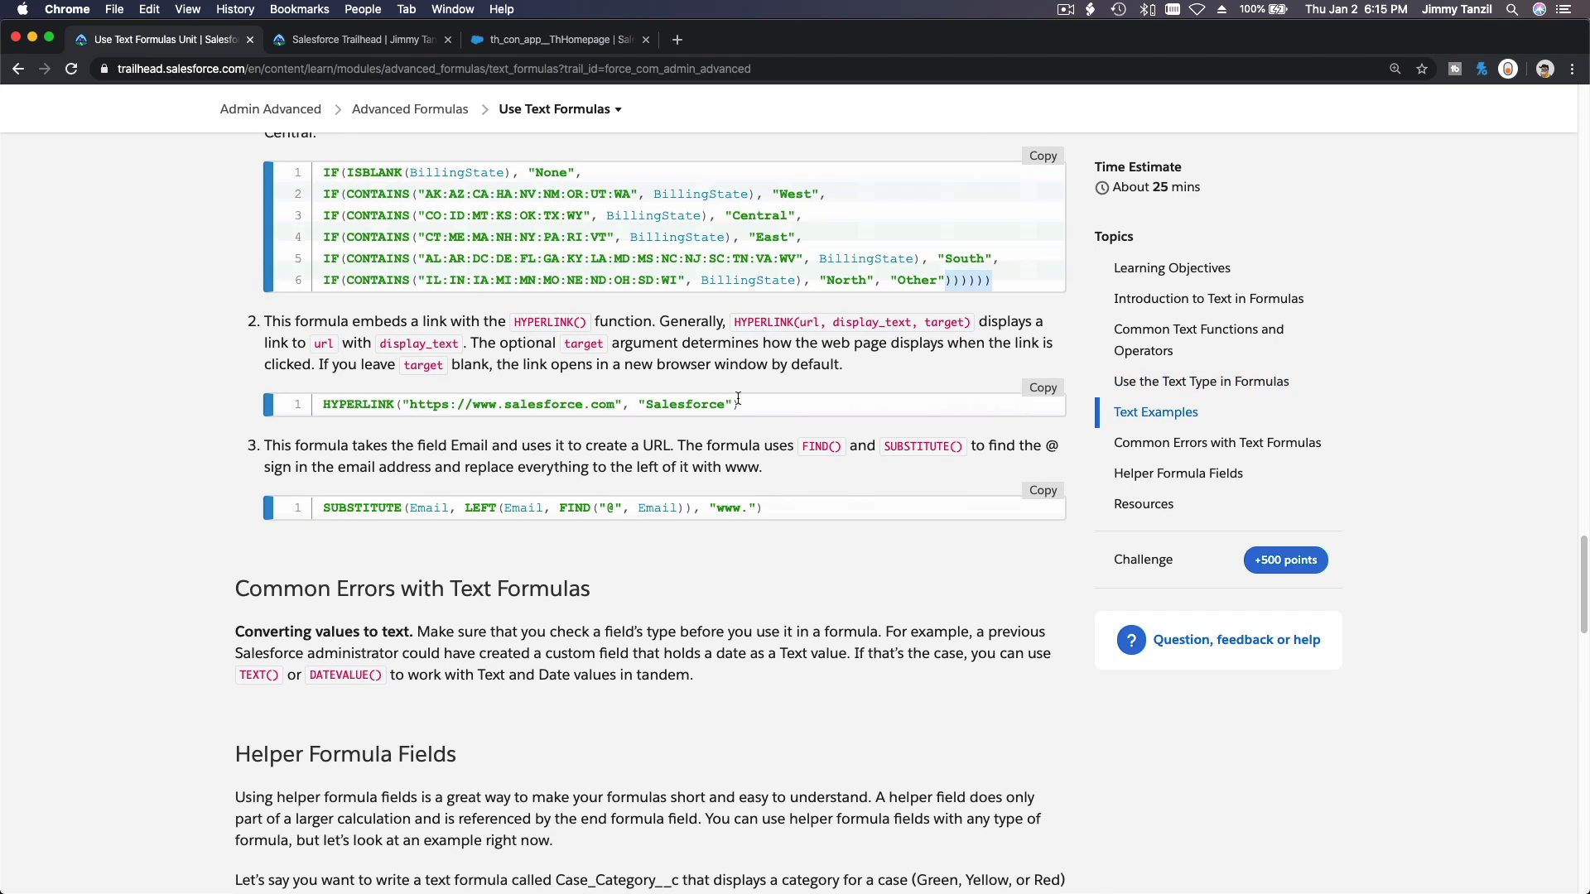
{"action": "triple_click", "coordinate": [703, 406]}
{"action": "scroll", "coordinate": [703, 405], "scroll_direction": "down", "scroll_amount": 3}
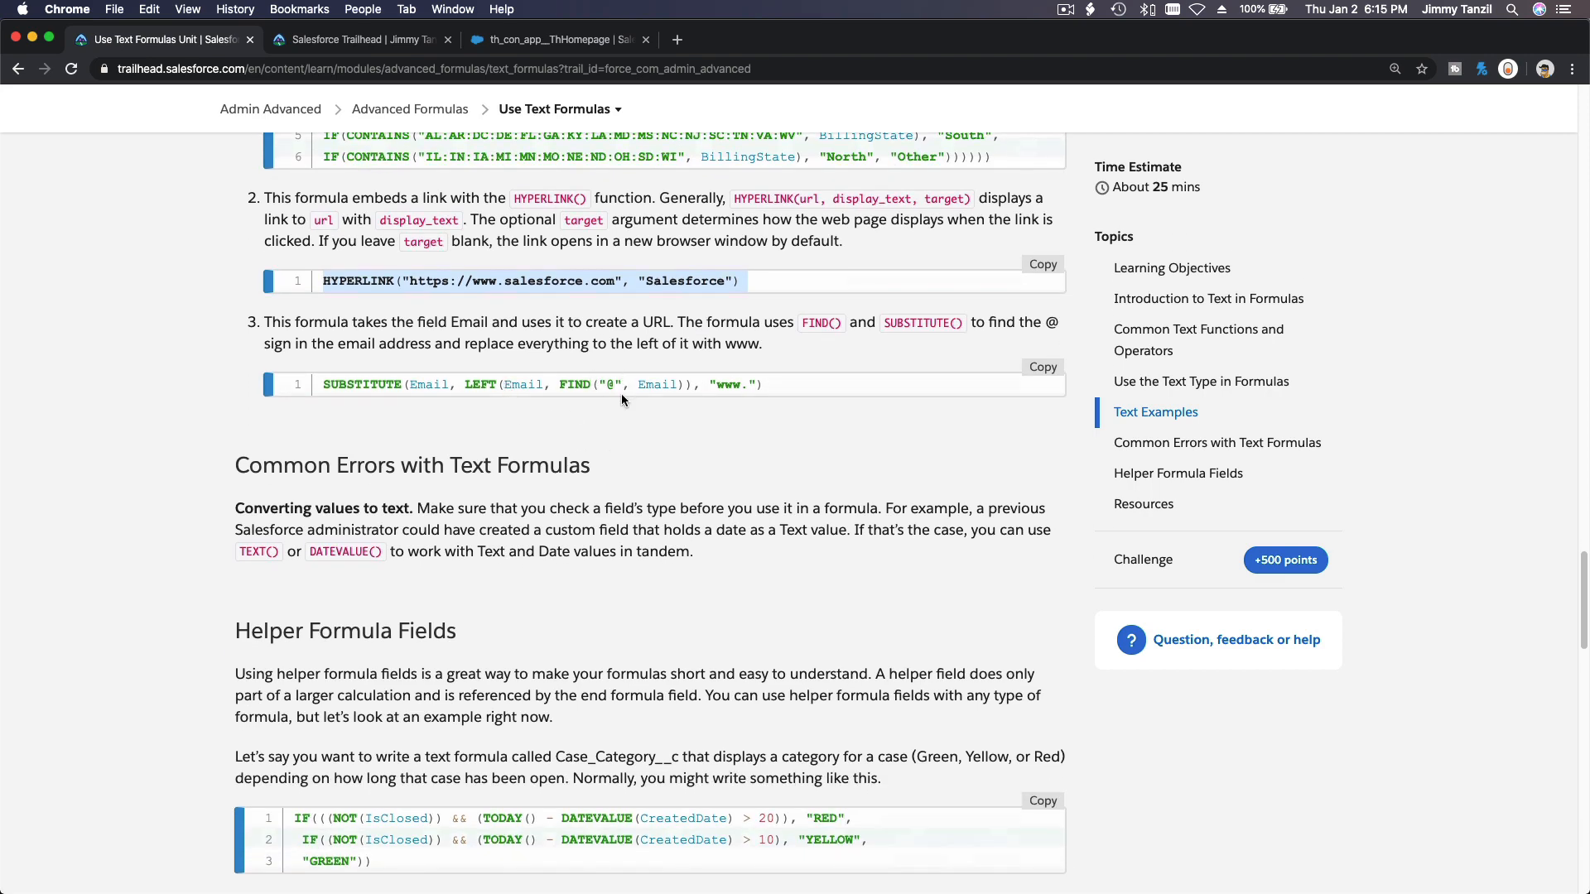
{"action": "scroll", "coordinate": [619, 404], "scroll_direction": "down", "scroll_amount": 5}
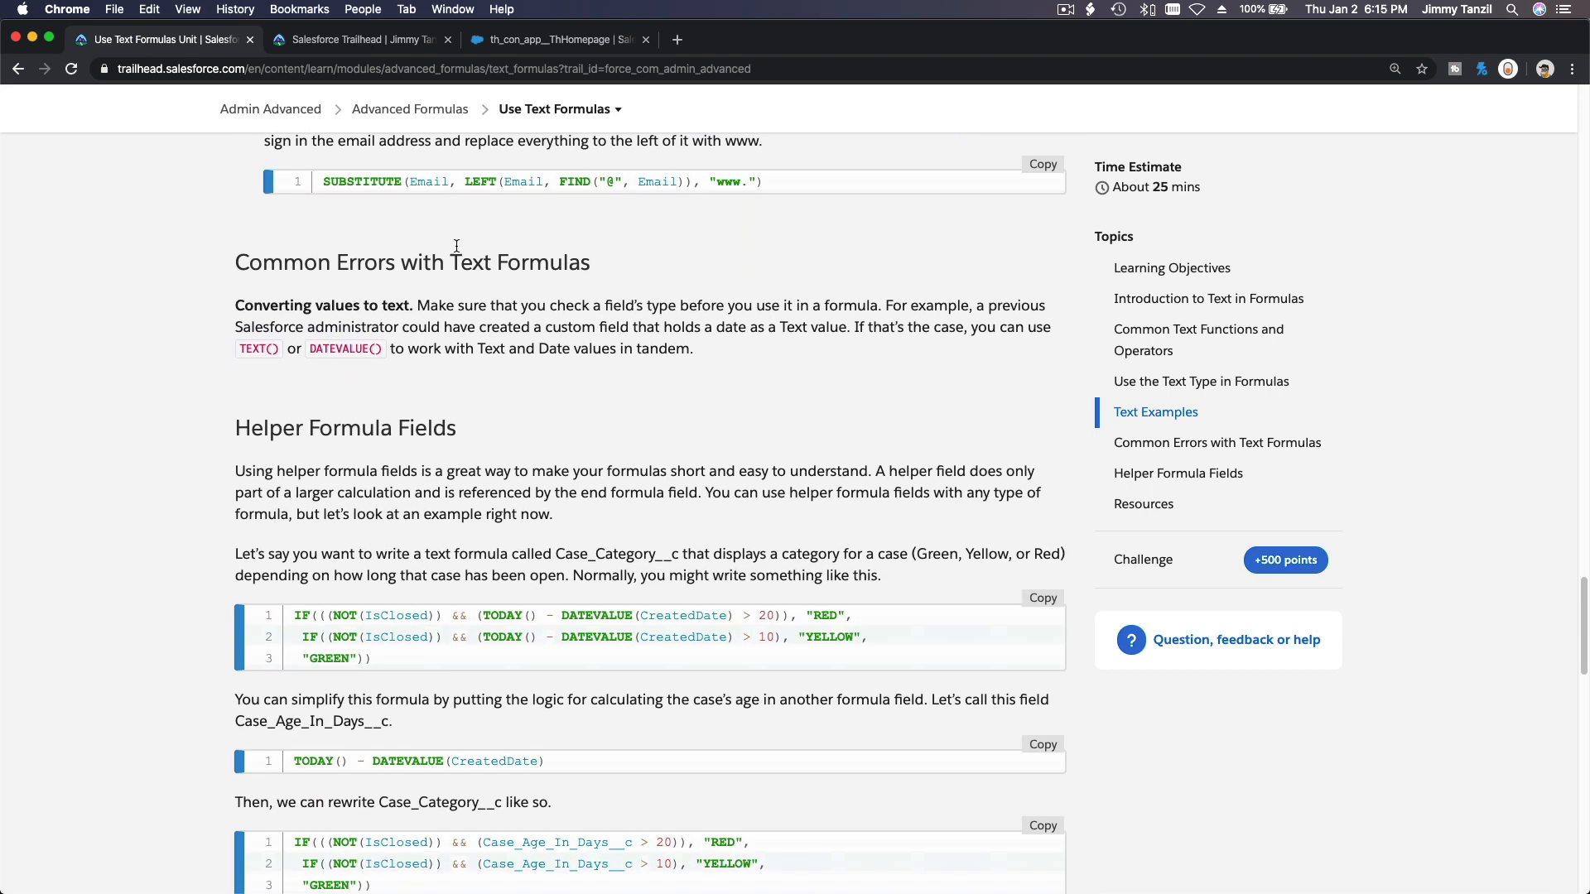
{"action": "triple_click", "coordinate": [458, 262]}
{"action": "left_click", "coordinate": [568, 425]}
{"action": "scroll", "coordinate": [568, 425], "scroll_direction": "down", "scroll_amount": 5}
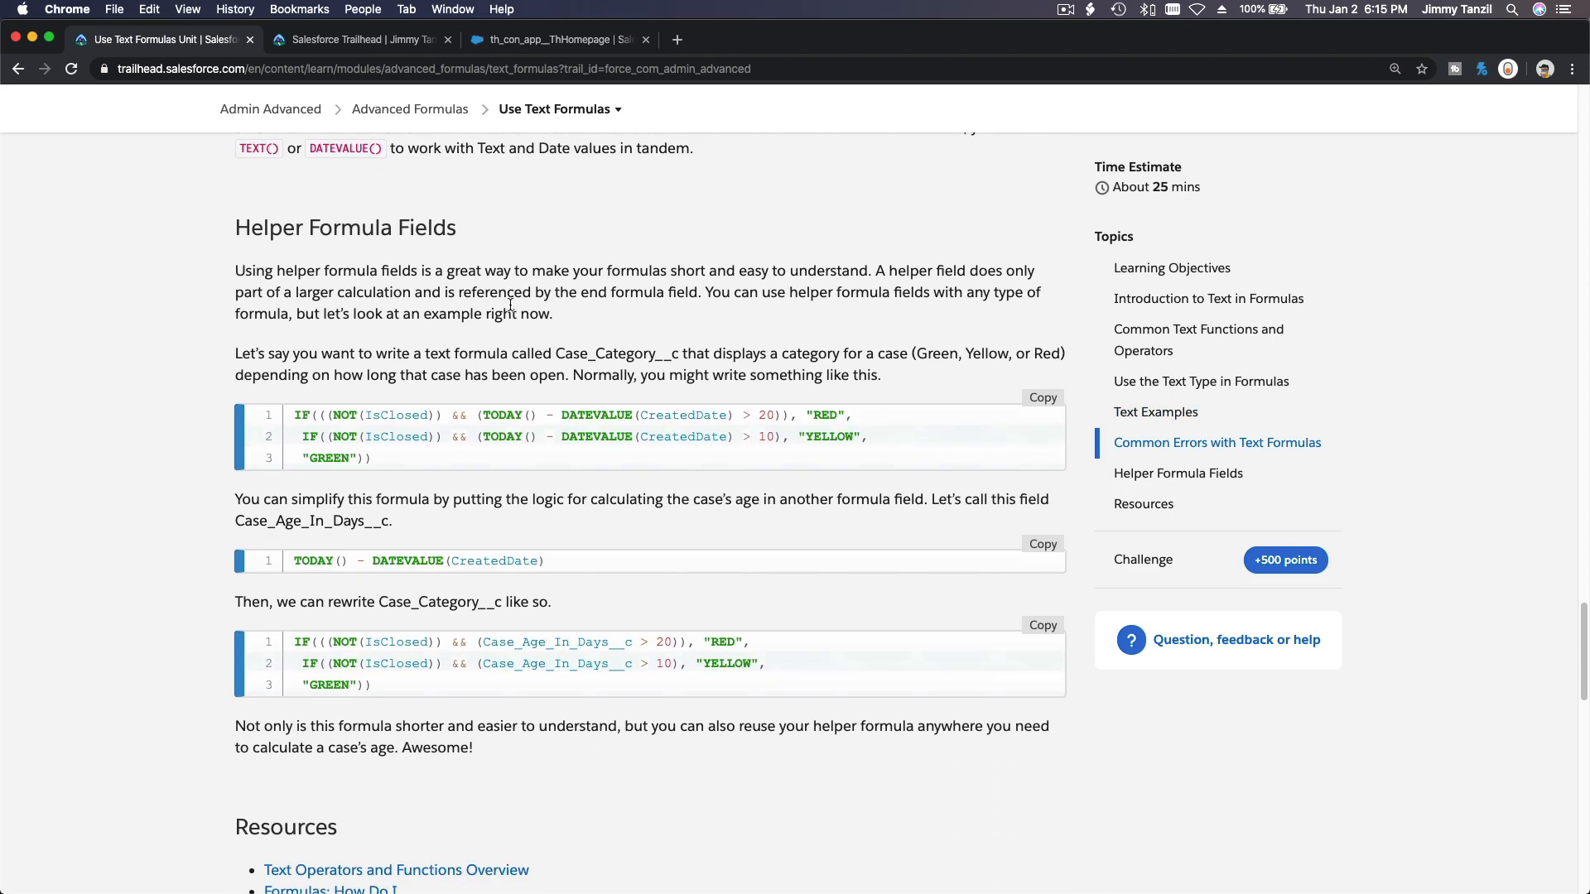
{"action": "scroll", "coordinate": [510, 306], "scroll_direction": "down", "scroll_amount": 7}
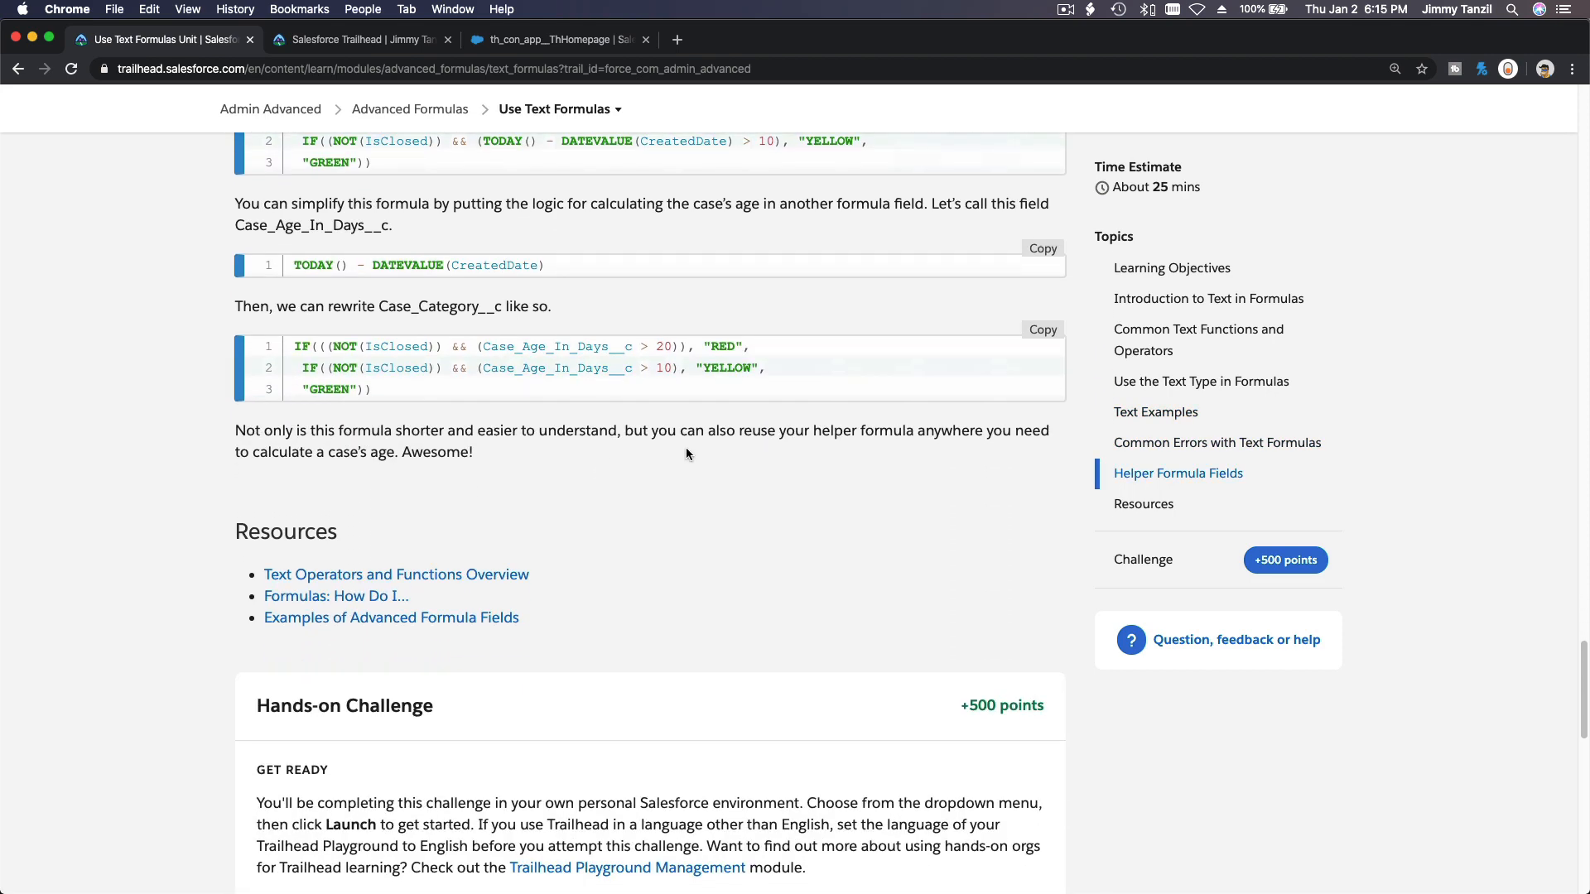
{"action": "scroll", "coordinate": [686, 449], "scroll_direction": "down", "scroll_amount": 9}
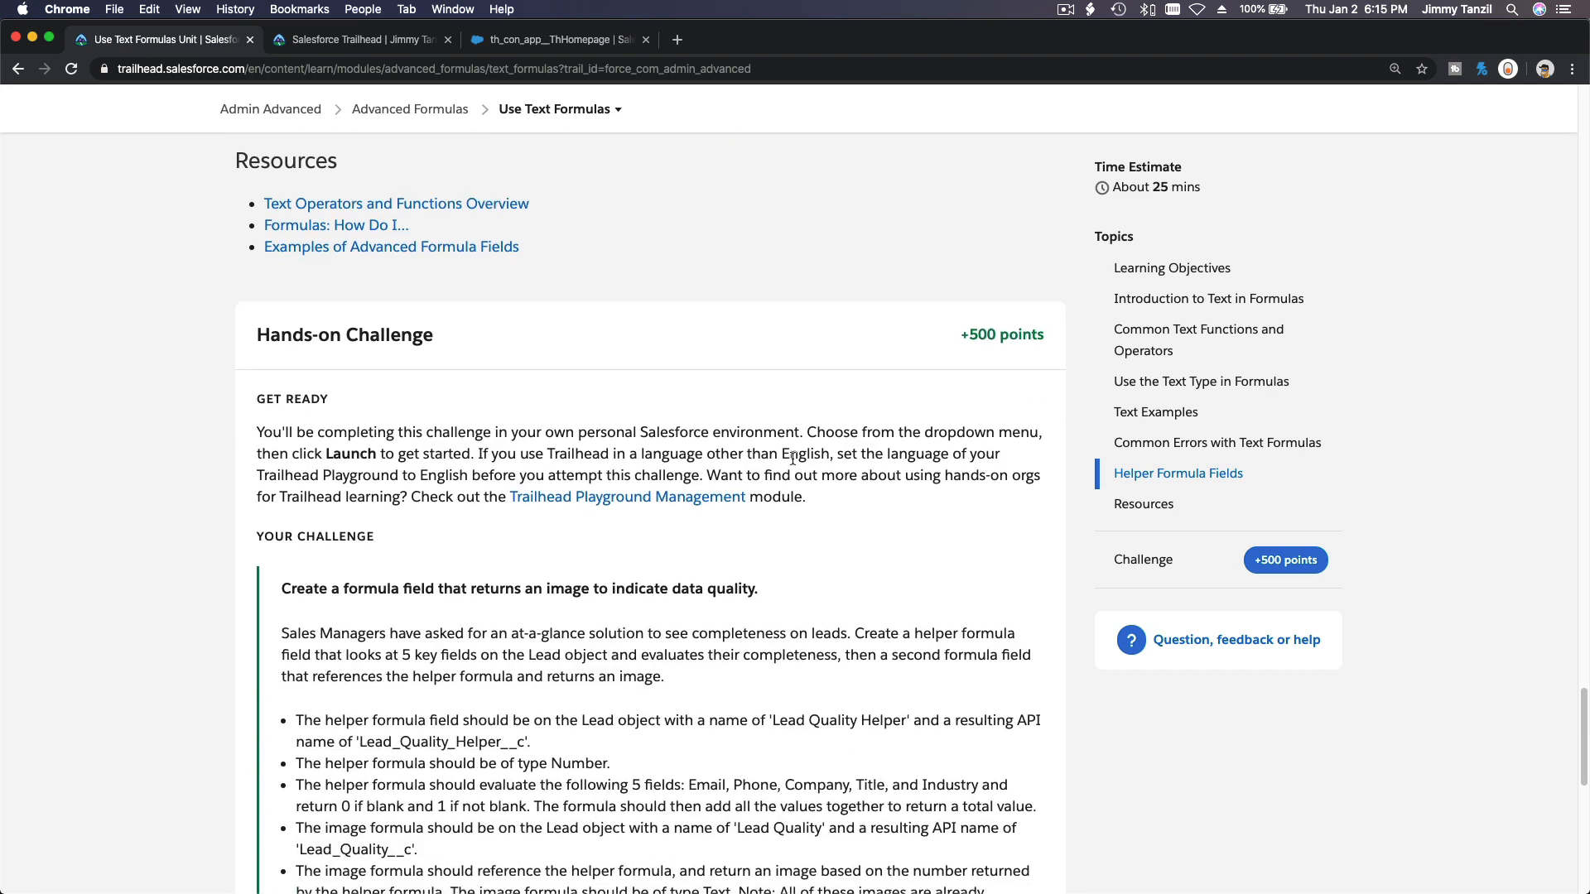
{"action": "scroll", "coordinate": [793, 458], "scroll_direction": "down", "scroll_amount": 8}
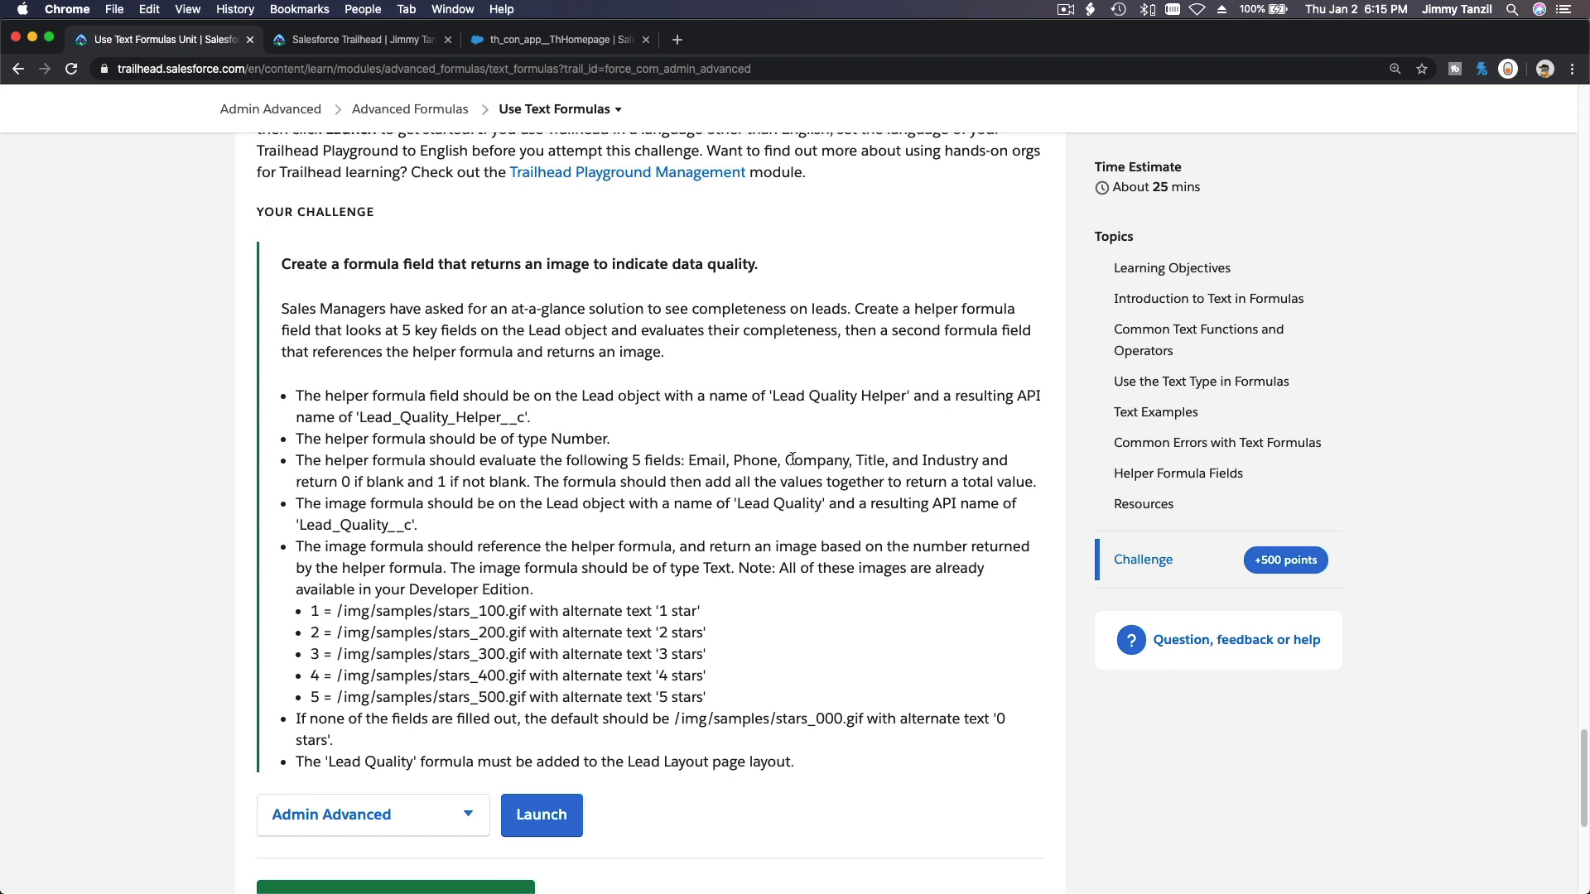
{"action": "scroll", "coordinate": [793, 458], "scroll_direction": "down", "scroll_amount": 3}
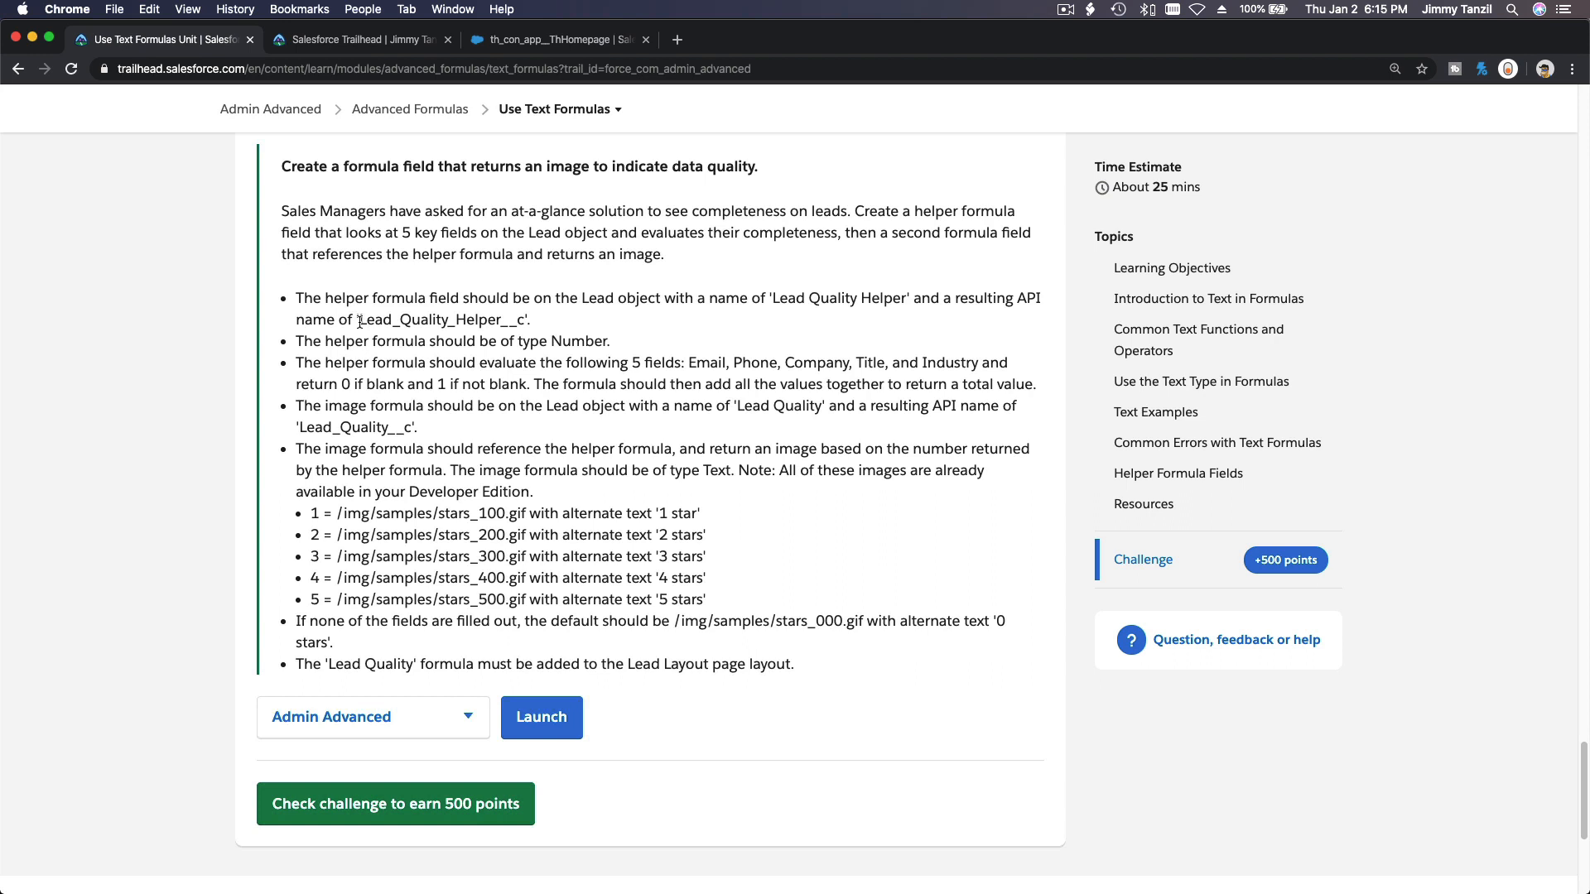
Examine the challenge requirements for the Lead Quality Helper and Lead Quality formula fields.
{"action": "left_click_drag", "start_coordinate": [360, 321], "coordinate": [524, 318]}
{"action": "key", "text": "super+c"}
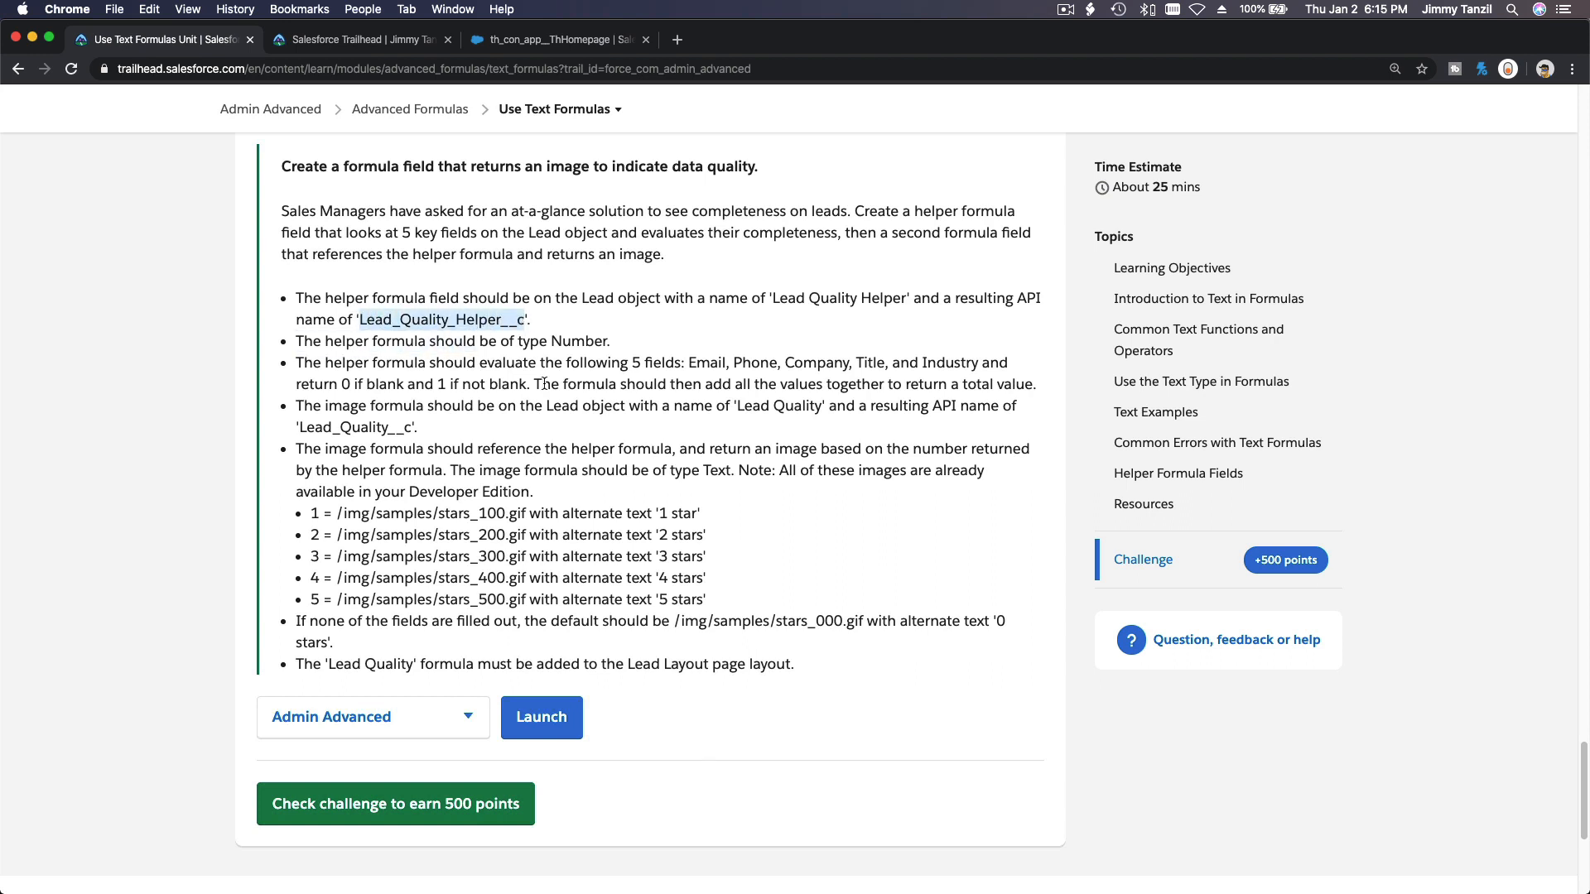
{"action": "double_click", "coordinate": [575, 342]}
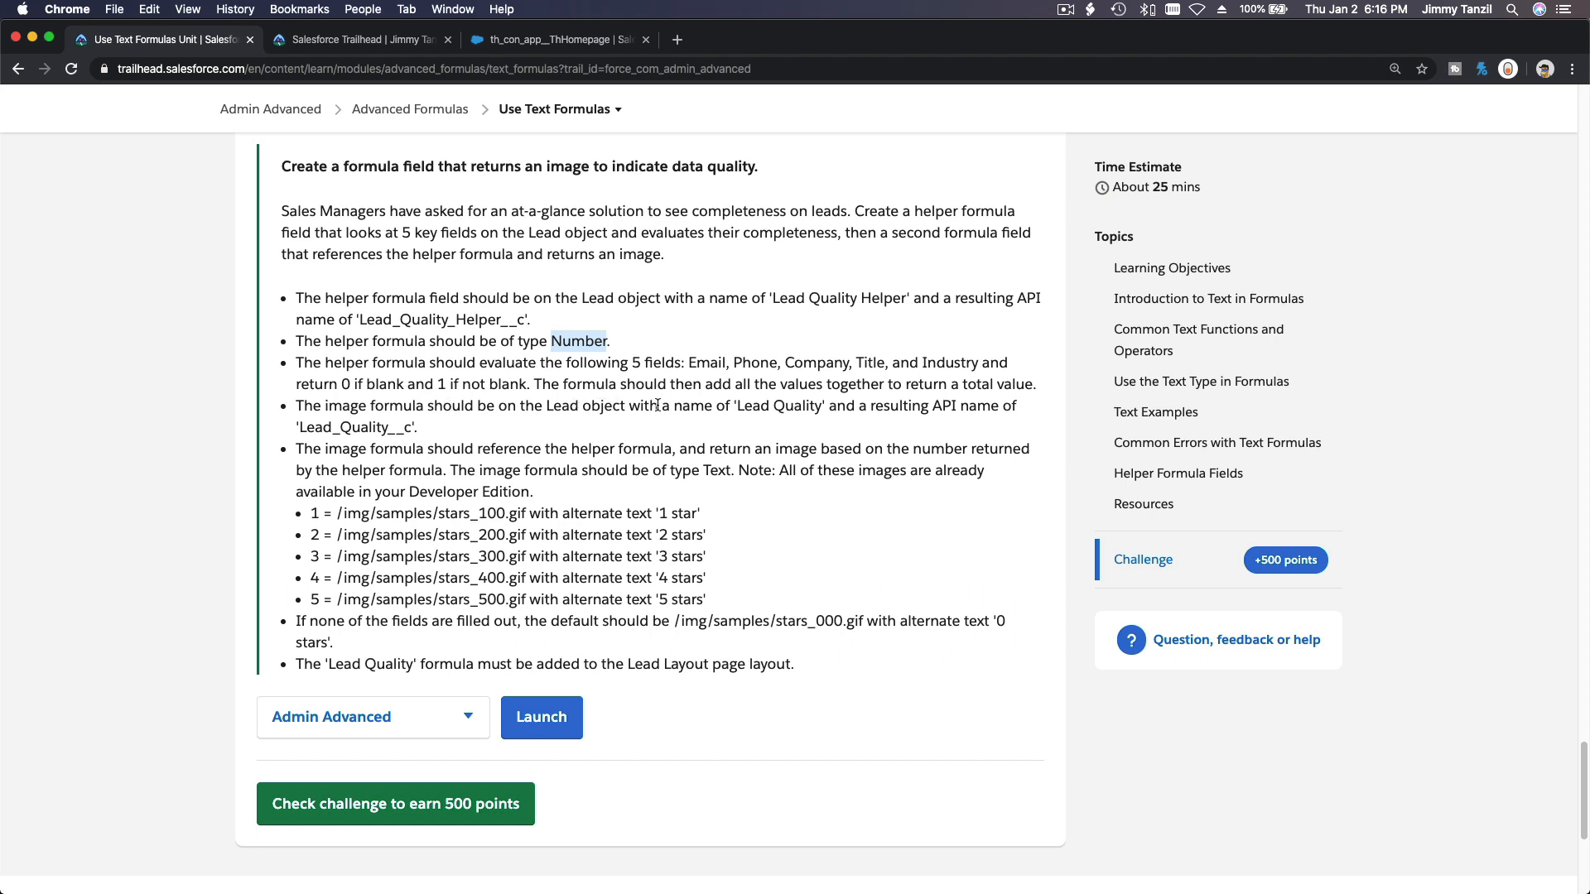
{"action": "left_click", "coordinate": [942, 393]}
{"action": "triple_click", "coordinate": [942, 393]}
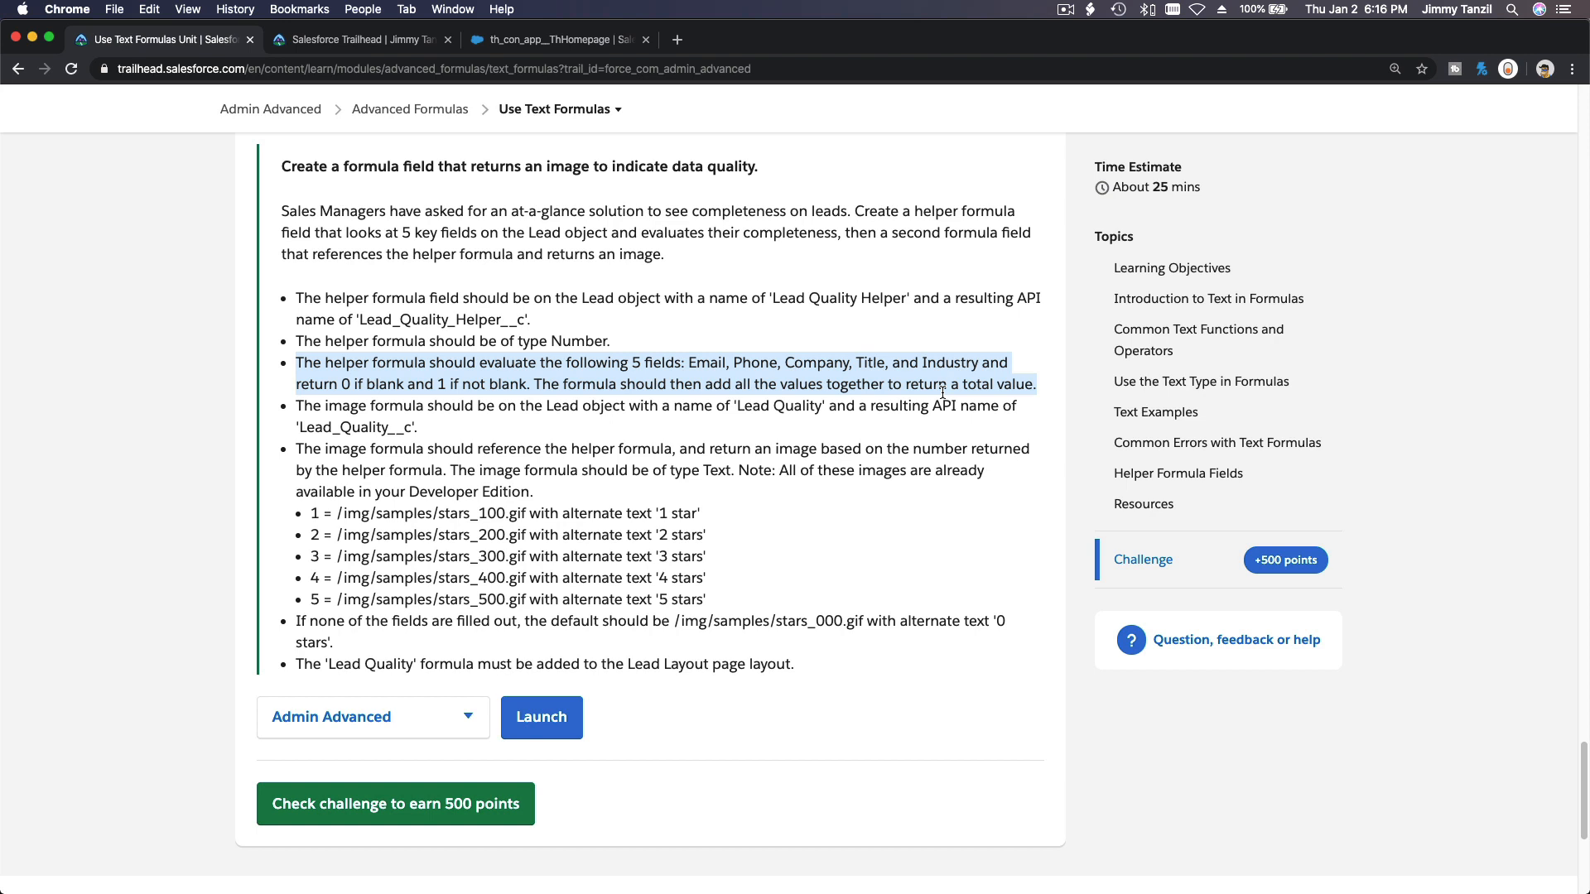
Switch to the Trailhead Playground tab and open Setup.
{"action": "left_click", "coordinate": [563, 40]}
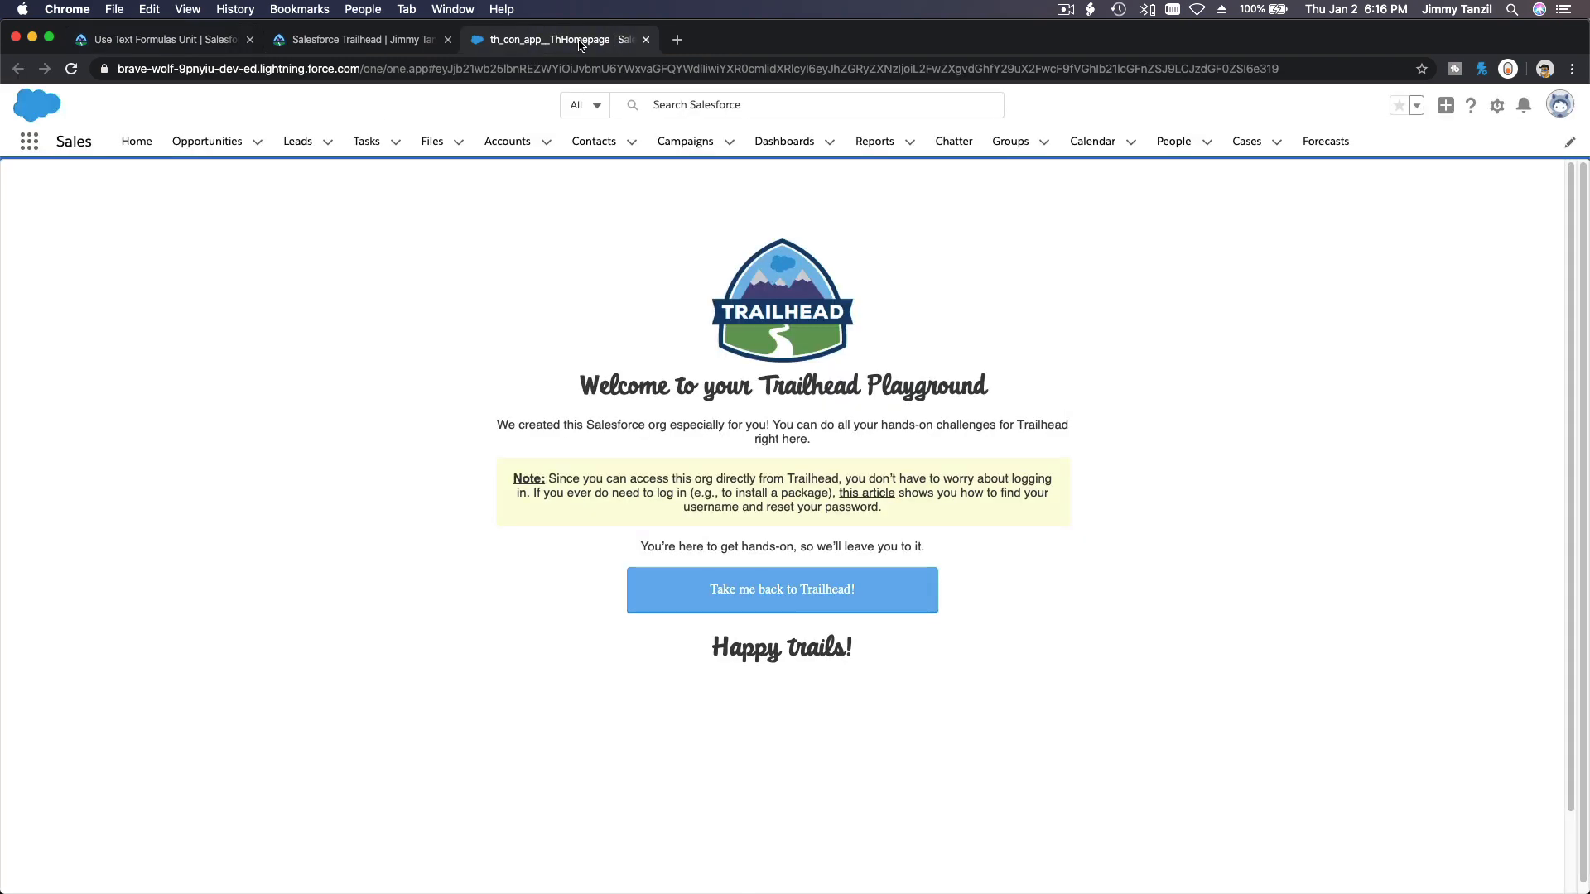
{"action": "left_click", "coordinate": [1496, 108]}
{"action": "left_click", "coordinate": [1412, 149]}
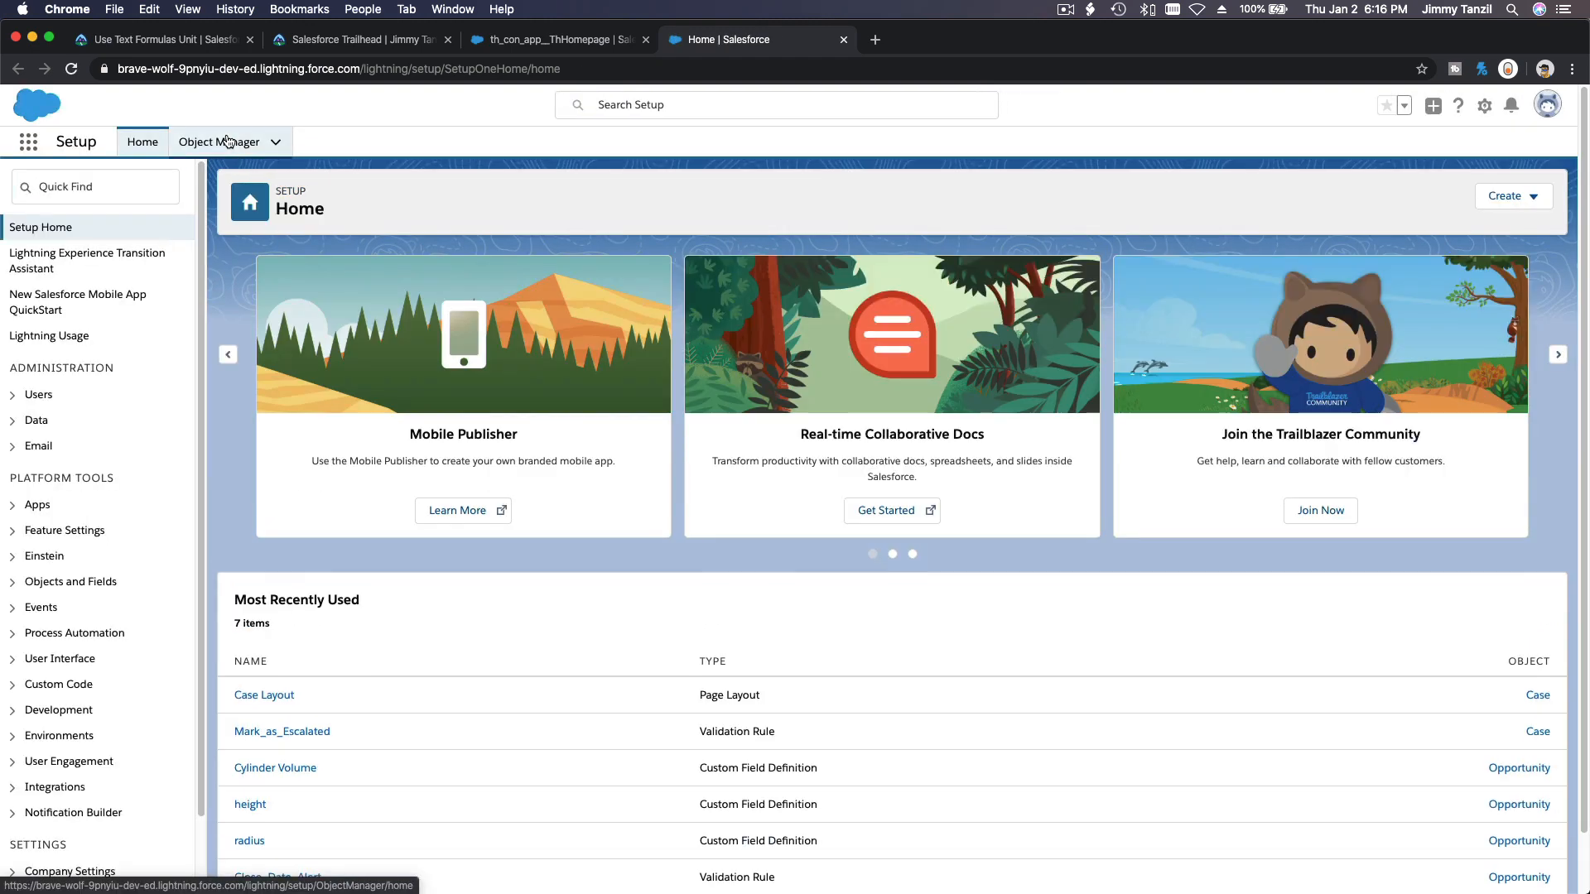
Open the Lead object's Fields & Relationships in Object Manager and start a new custom field.
{"action": "left_click", "coordinate": [222, 141]}
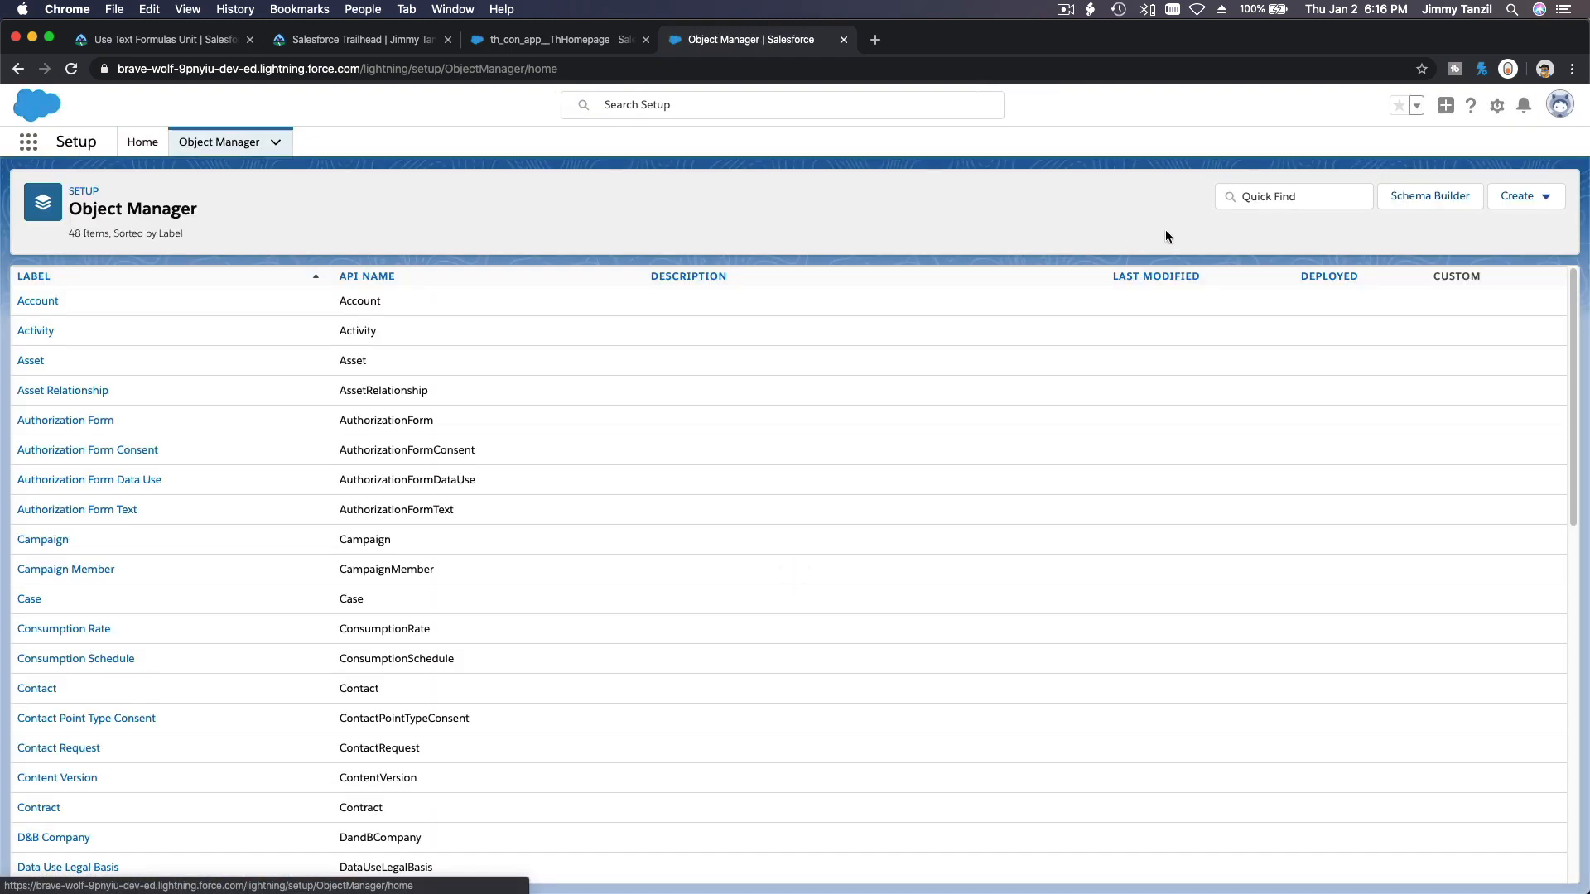
{"action": "left_click", "coordinate": [1248, 192]}
{"action": "type", "text": "Lead"}
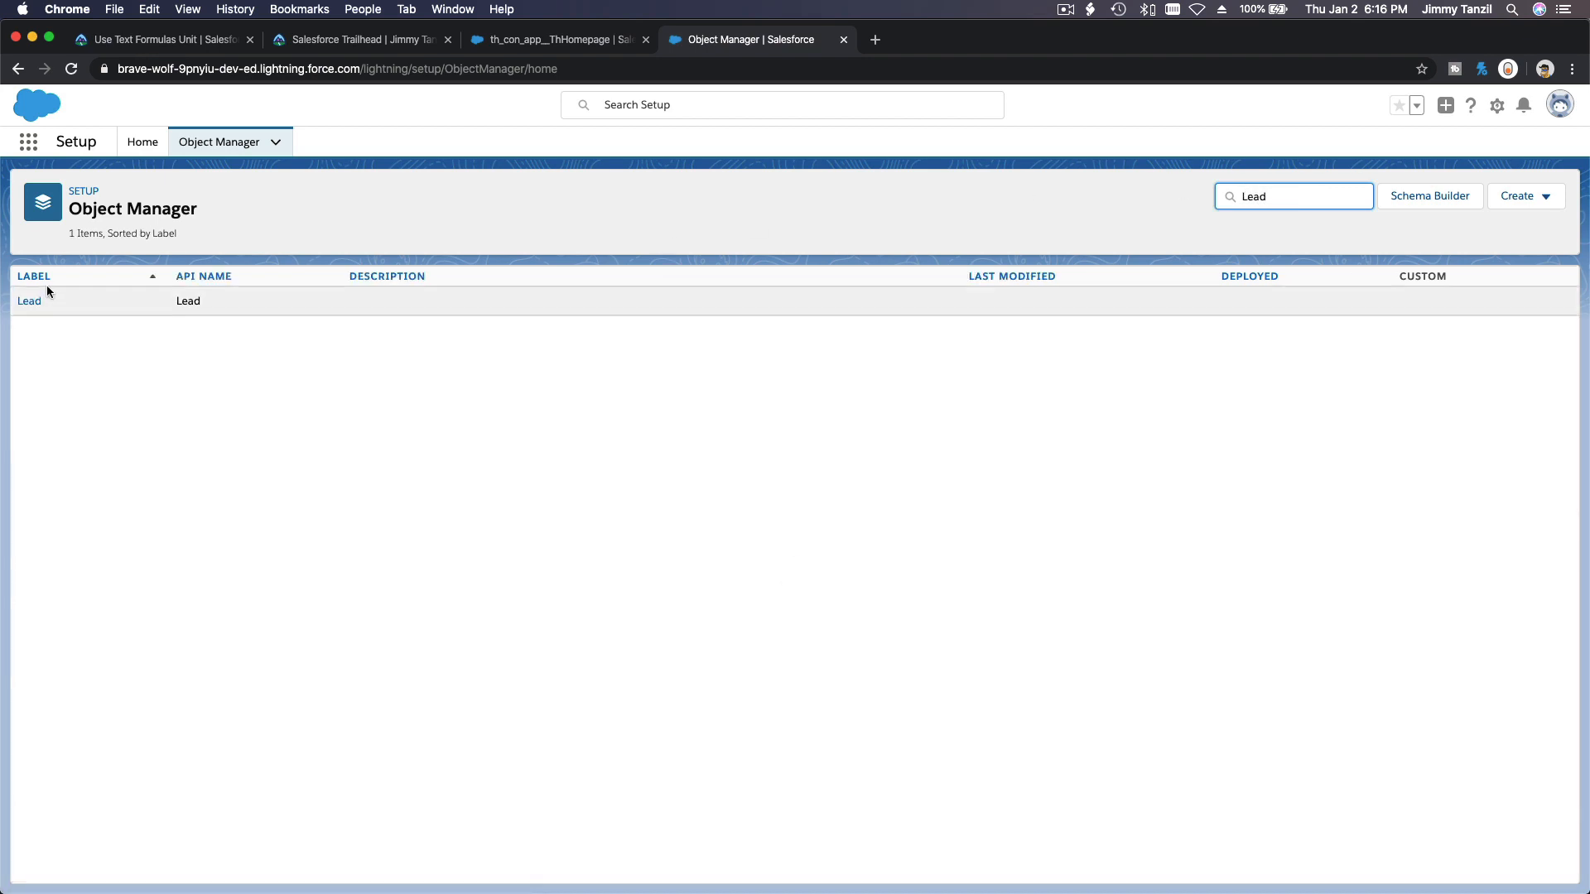
{"action": "left_click", "coordinate": [36, 305]}
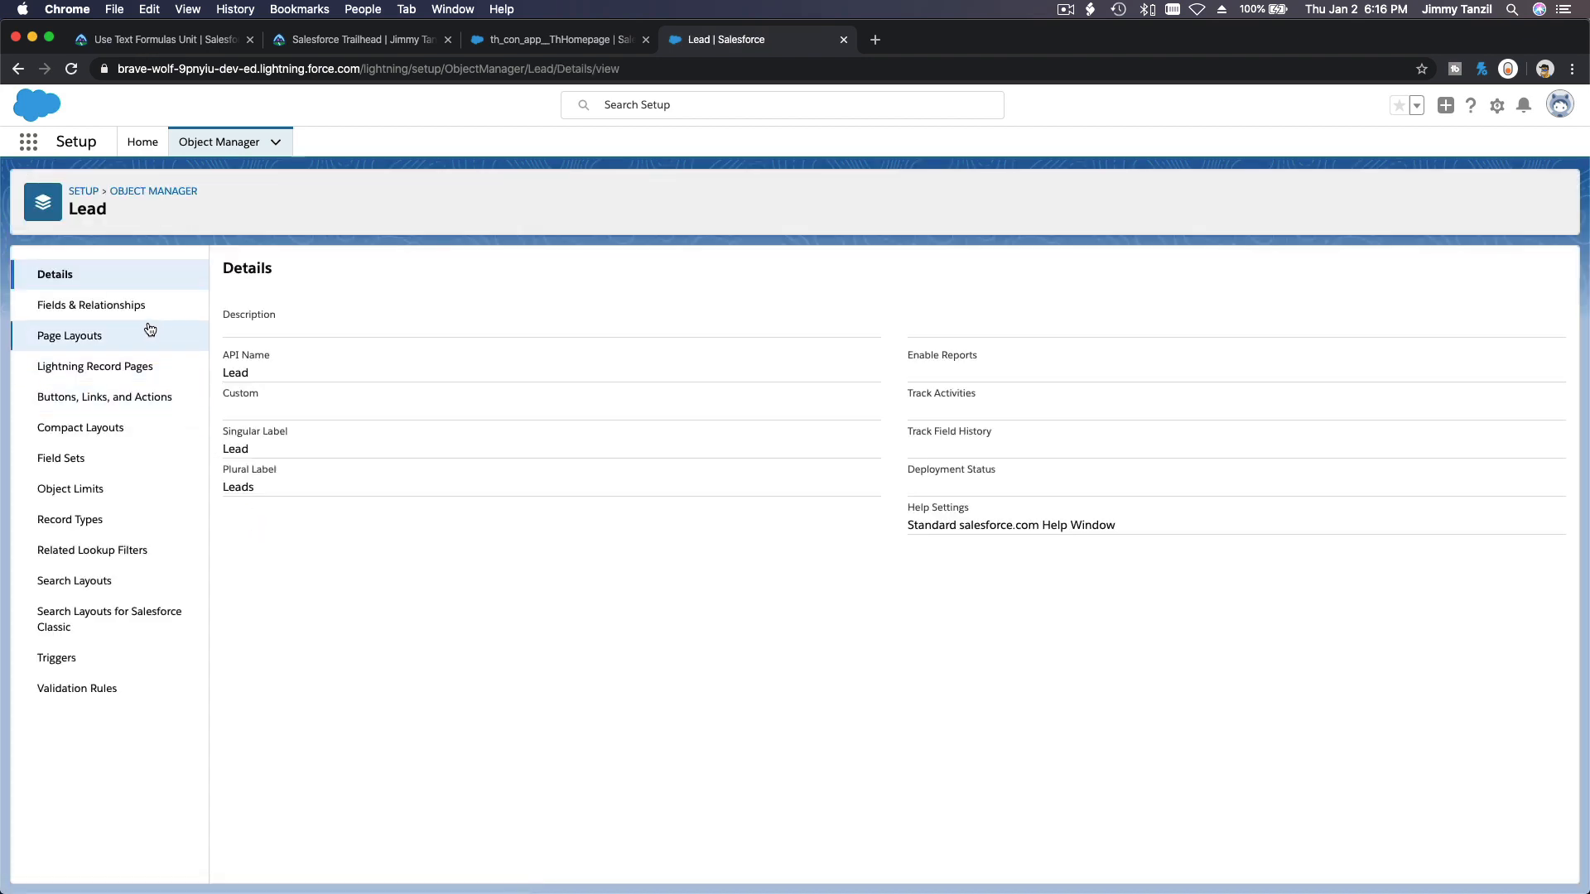
{"action": "left_click", "coordinate": [146, 318]}
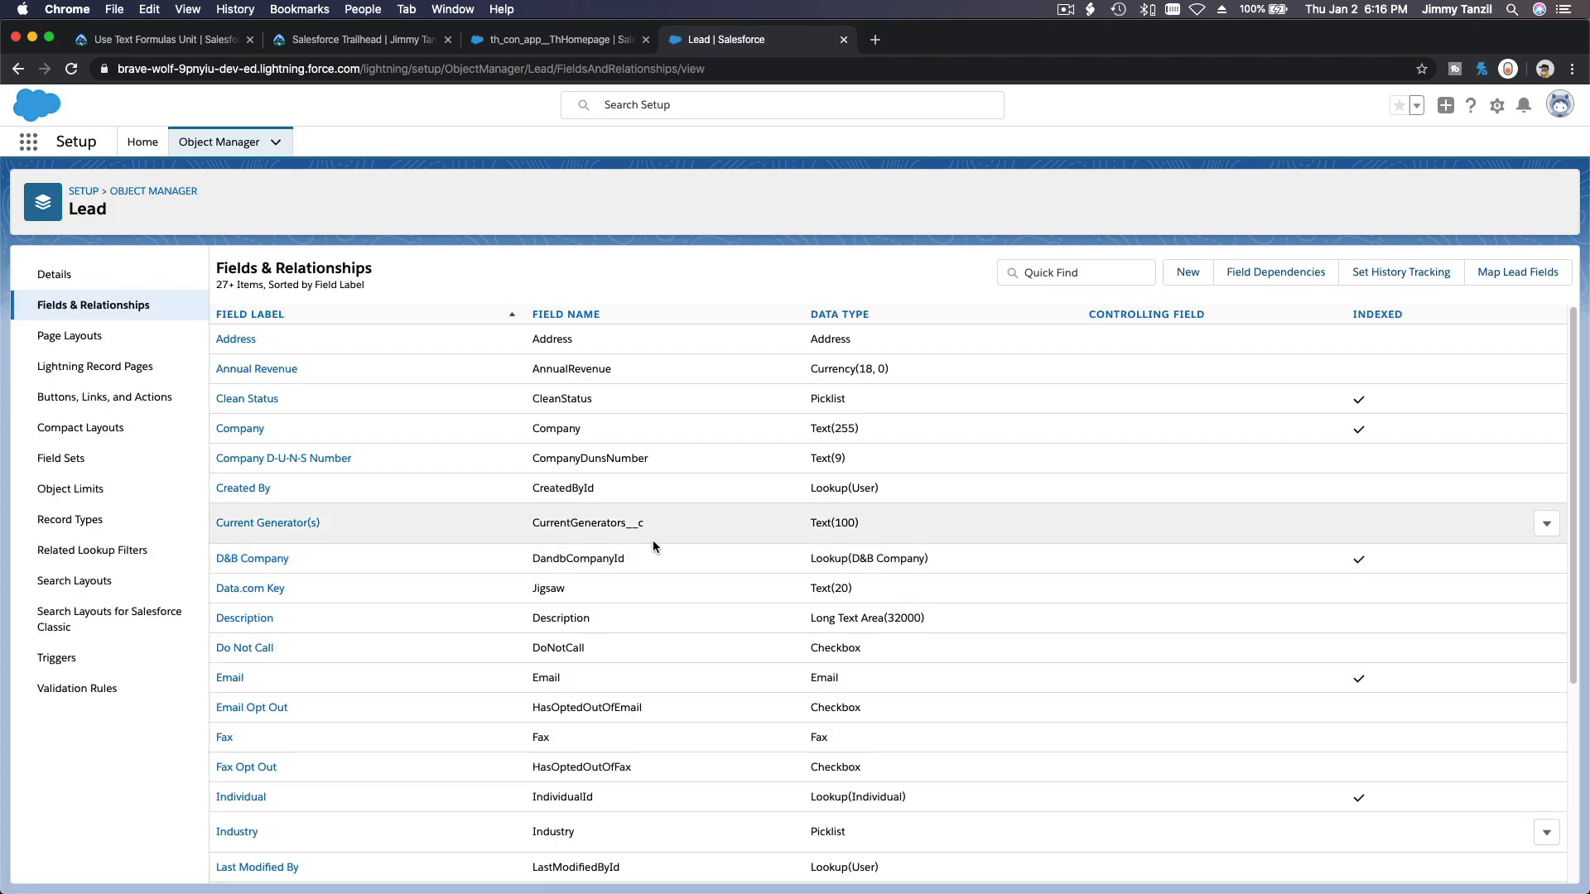
{"action": "left_click", "coordinate": [1187, 274]}
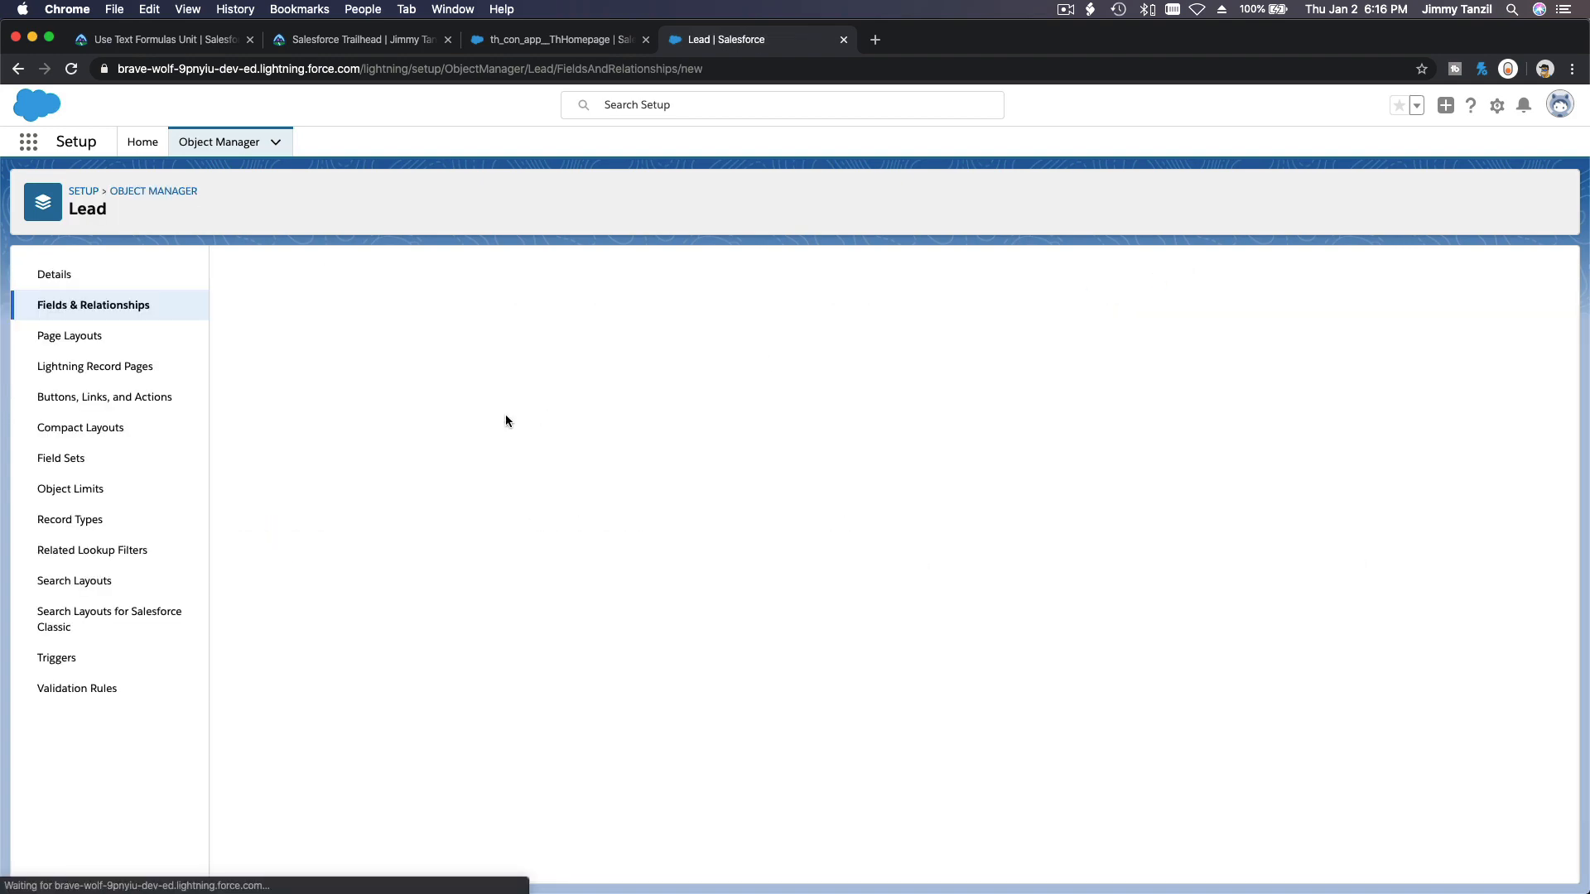
Choose Formula as the field type and Number as the formula return type.
{"action": "scroll", "coordinate": [484, 459], "scroll_direction": "down", "scroll_amount": 3}
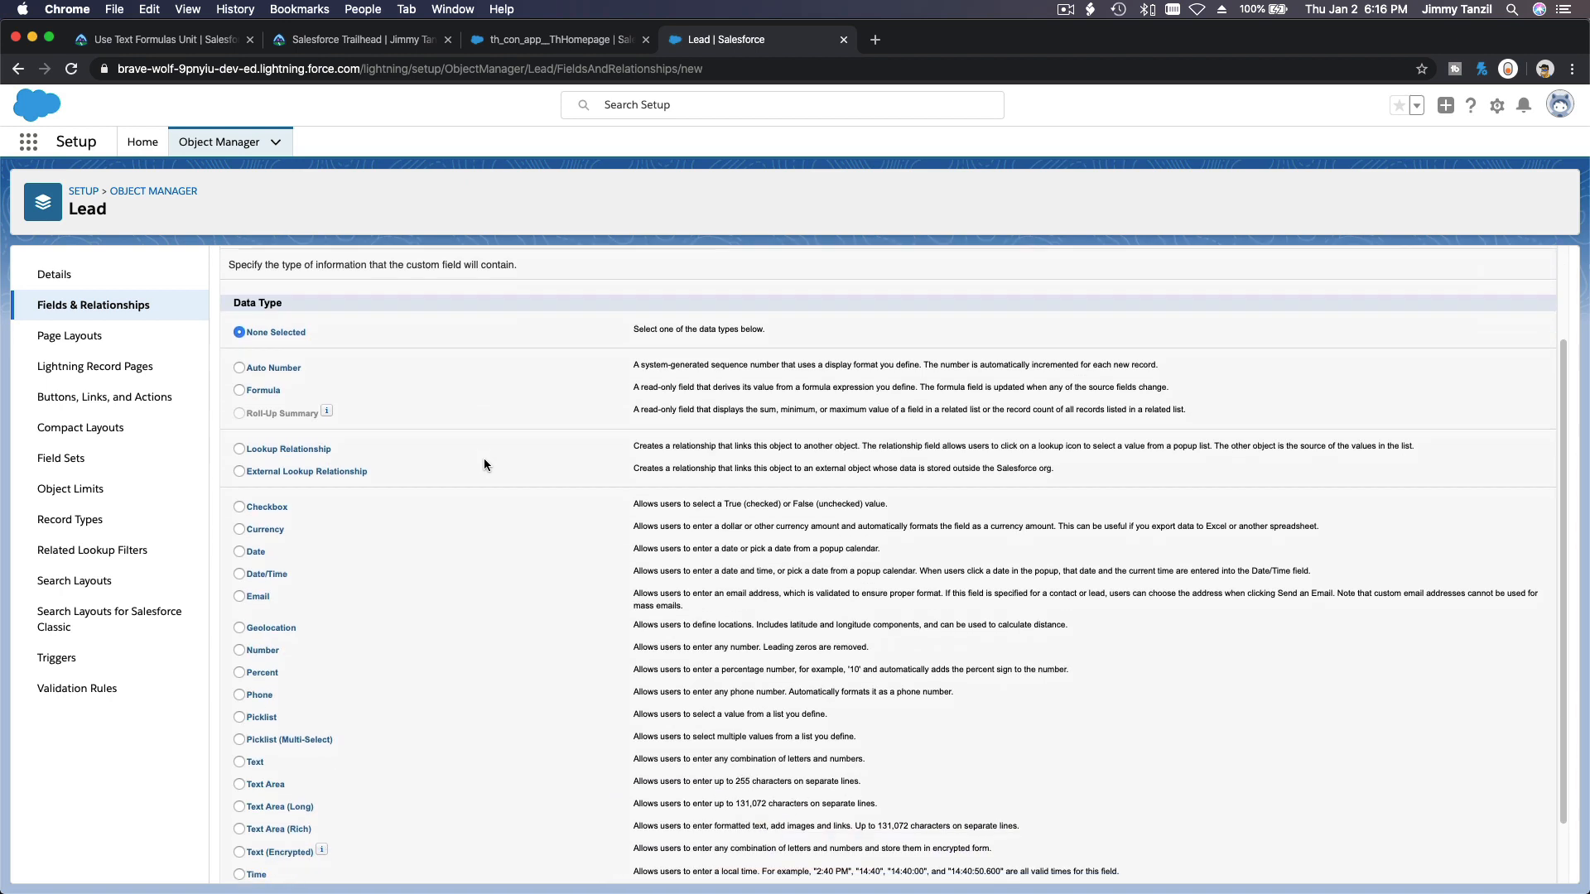
{"action": "left_click", "coordinate": [272, 387]}
{"action": "scroll", "coordinate": [1279, 579], "scroll_direction": "up", "scroll_amount": 3}
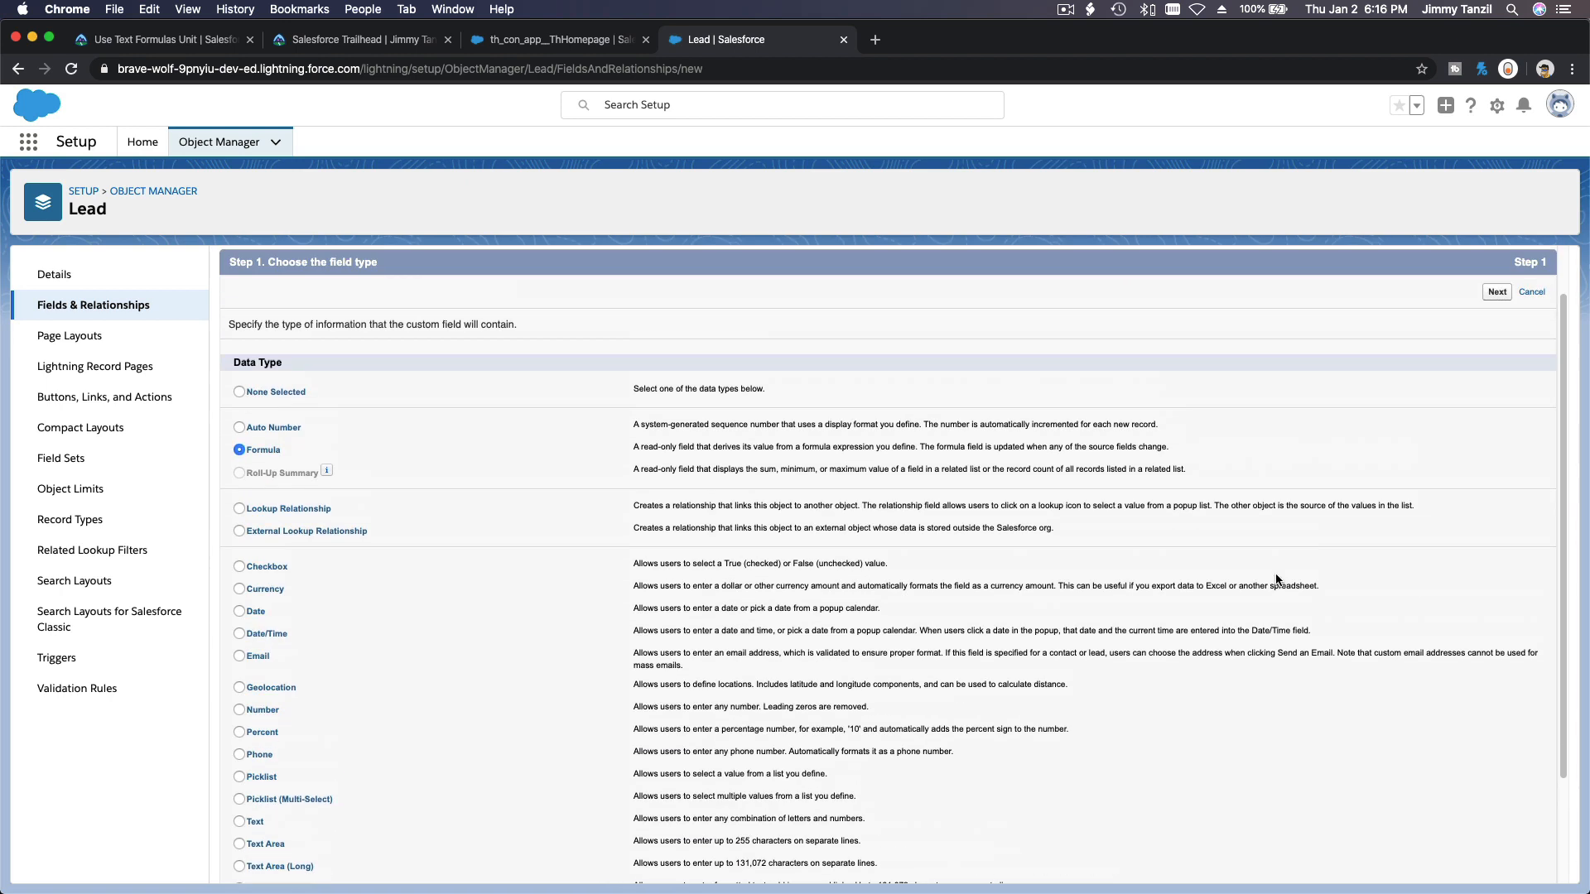
{"action": "left_click", "coordinate": [1495, 353]}
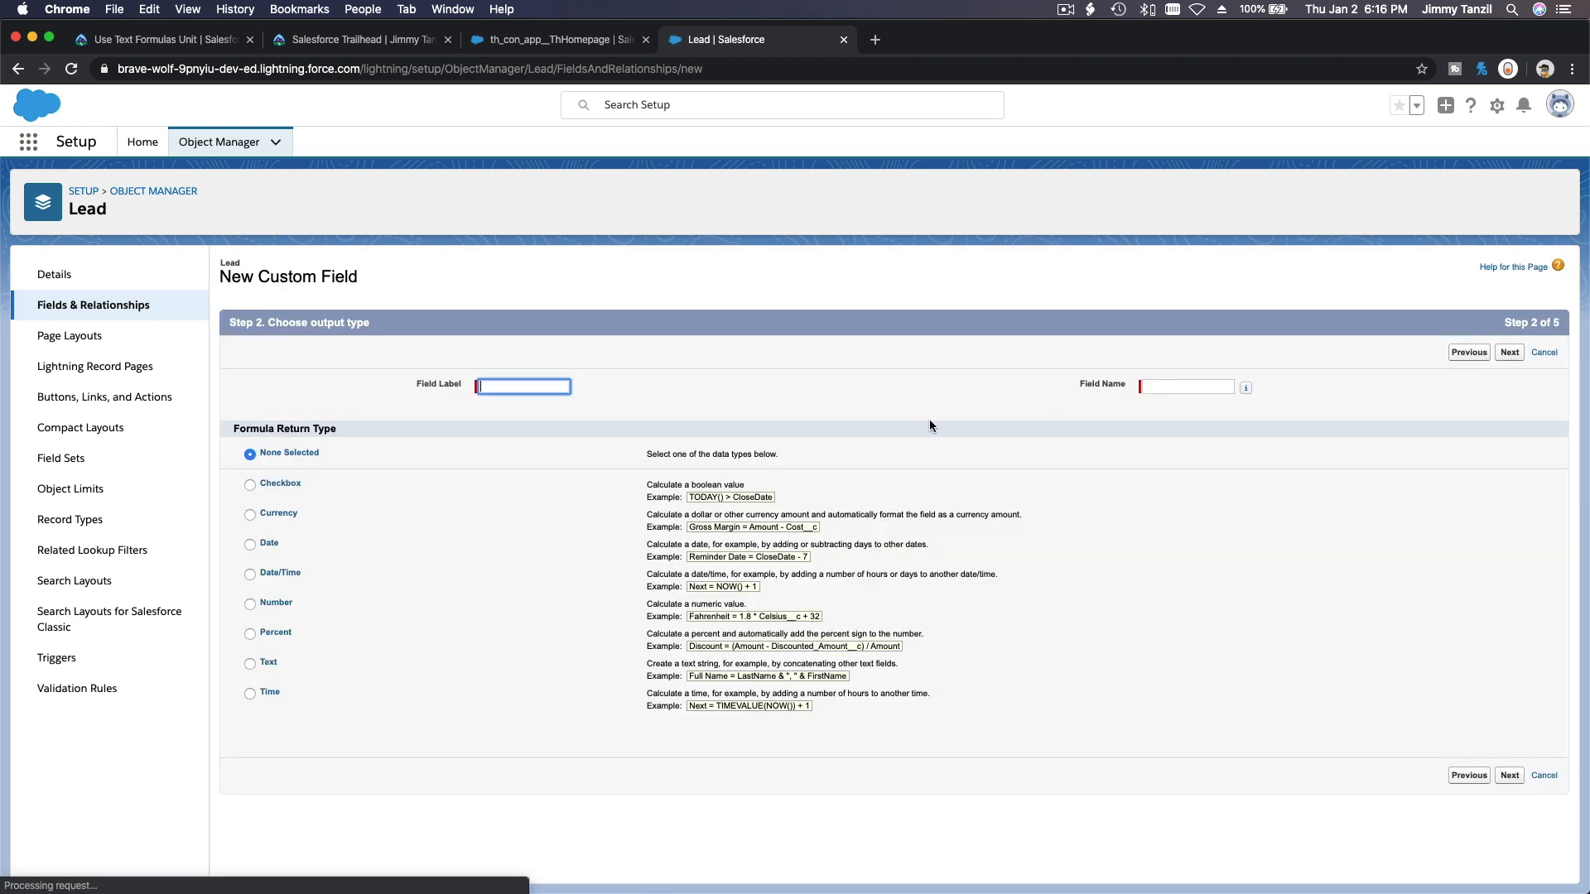
{"action": "left_click", "coordinate": [274, 603]}
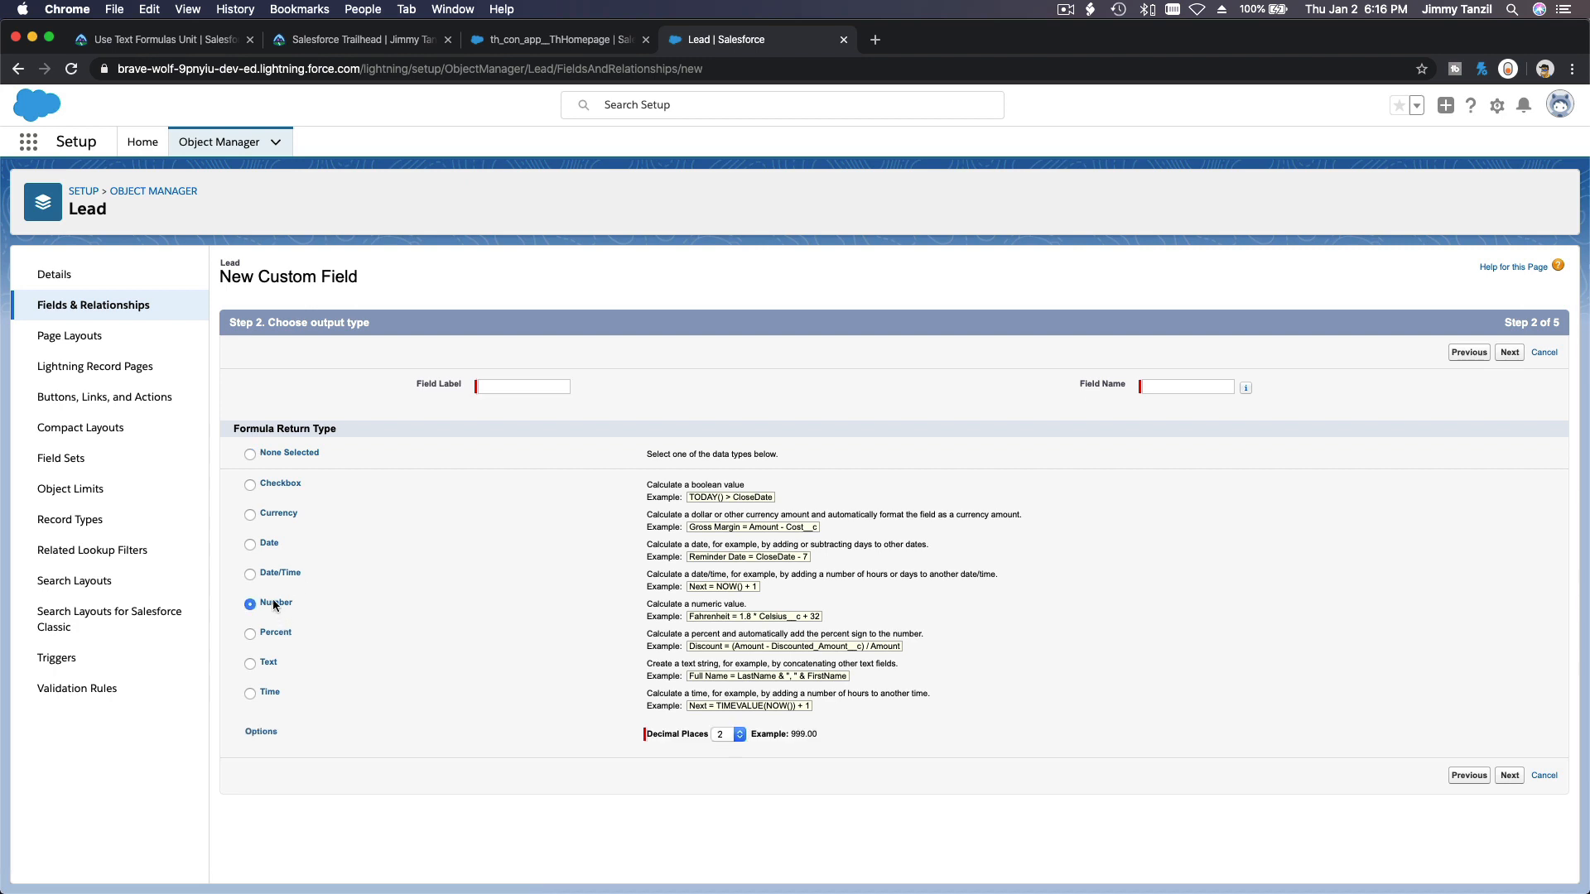
Set the field label to Lead Quality Helper and the field name to Lead_Quality_Helper, copying the name from the challenge text.
{"action": "left_click", "coordinate": [480, 389]}
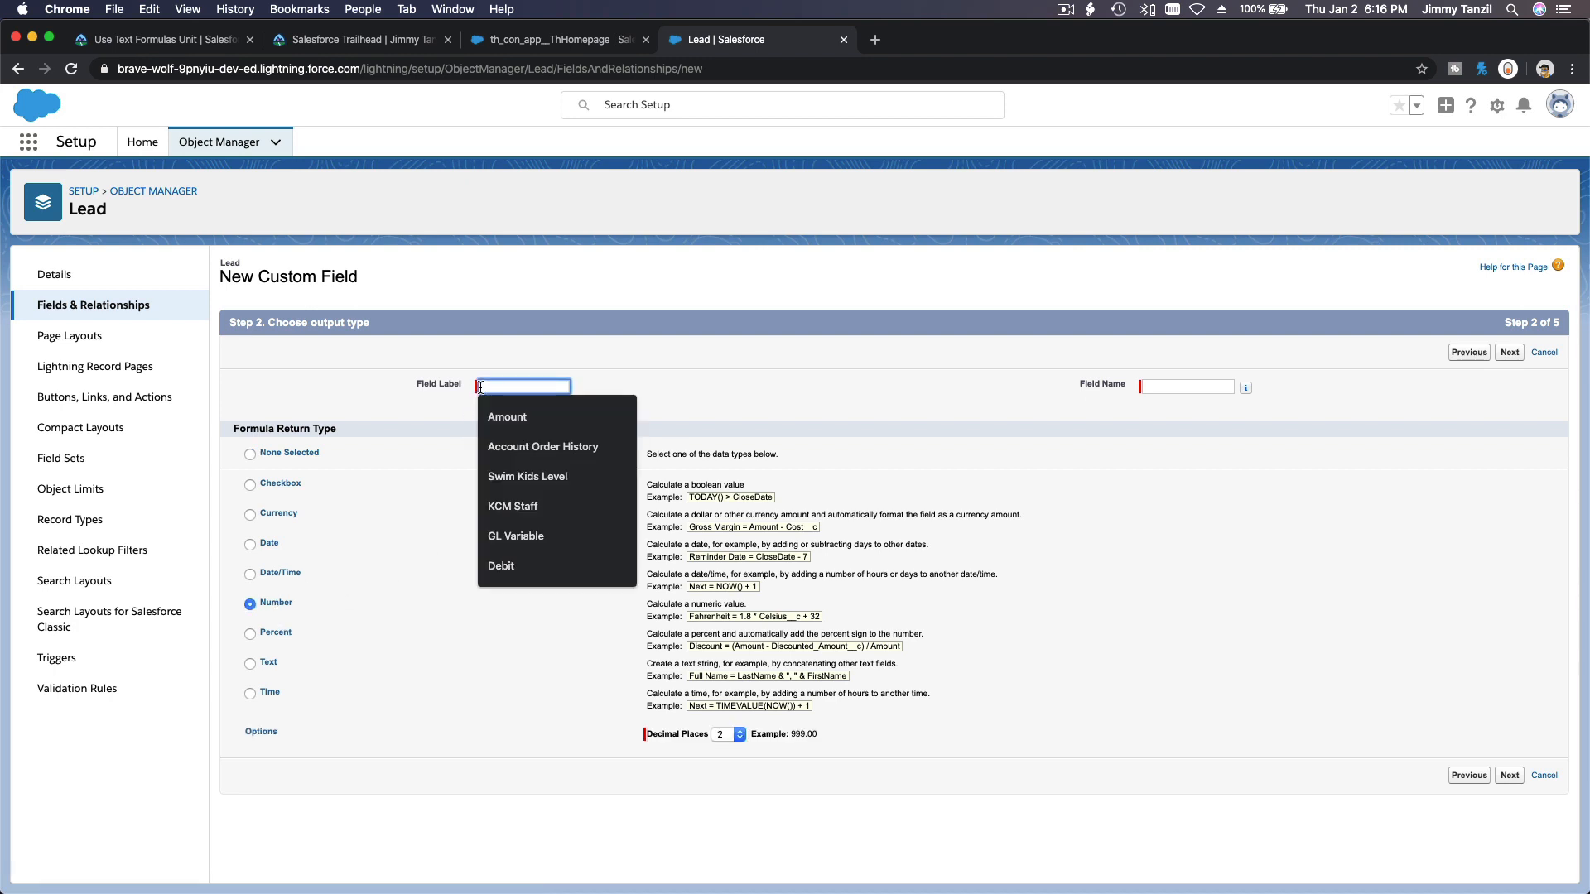
{"action": "key", "text": "super+v"}
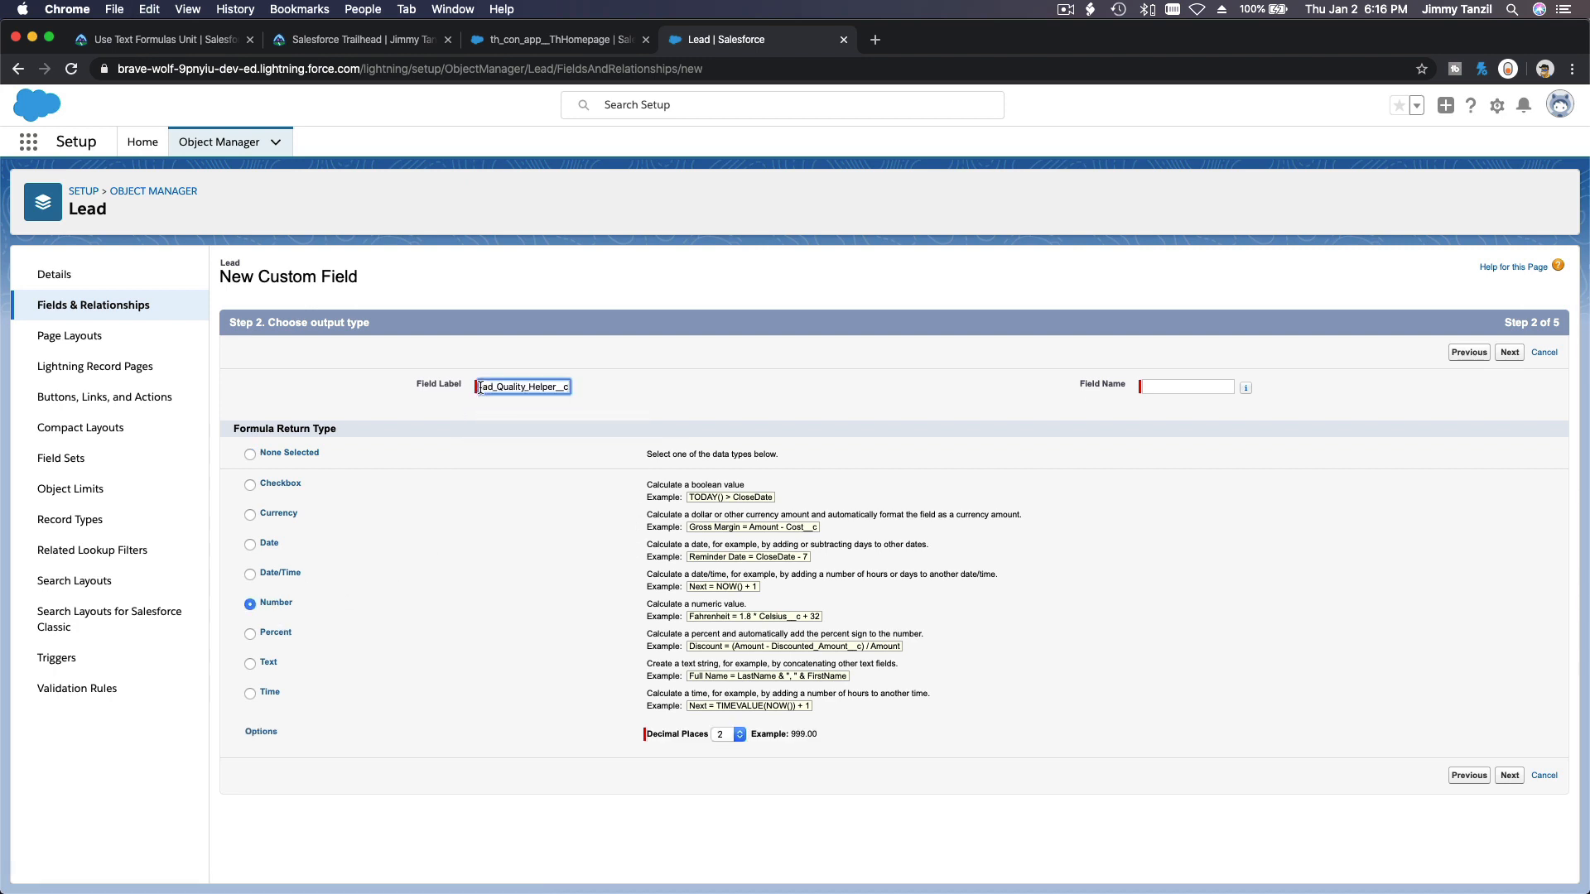
{"action": "left_click", "coordinate": [171, 43]}
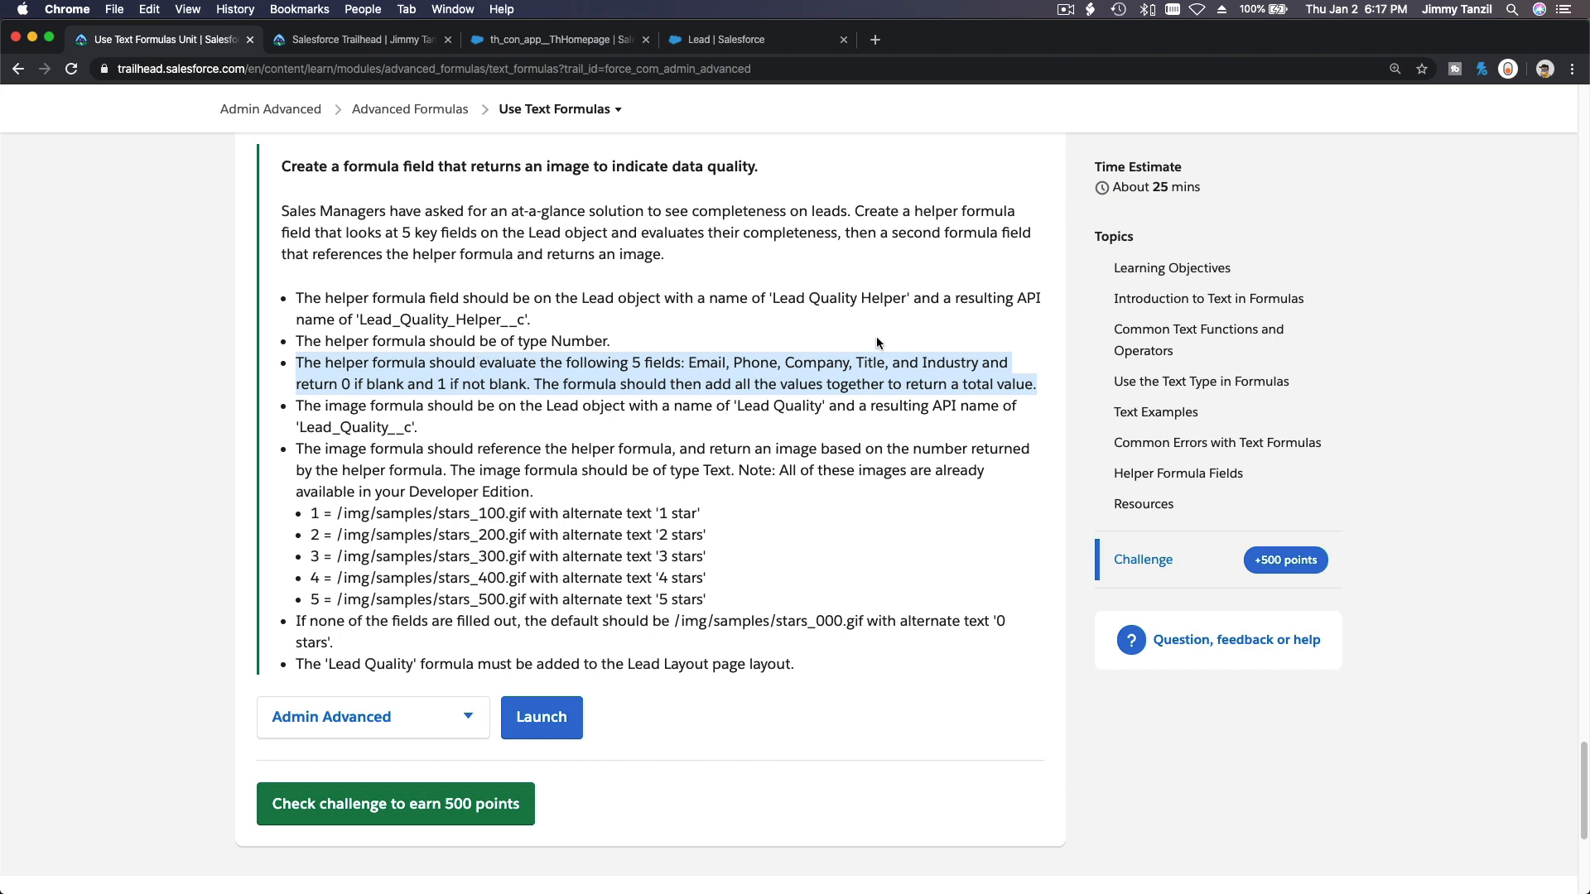
{"action": "left_click", "coordinate": [824, 325]}
{"action": "left_click_drag", "start_coordinate": [773, 300], "coordinate": [906, 305]}
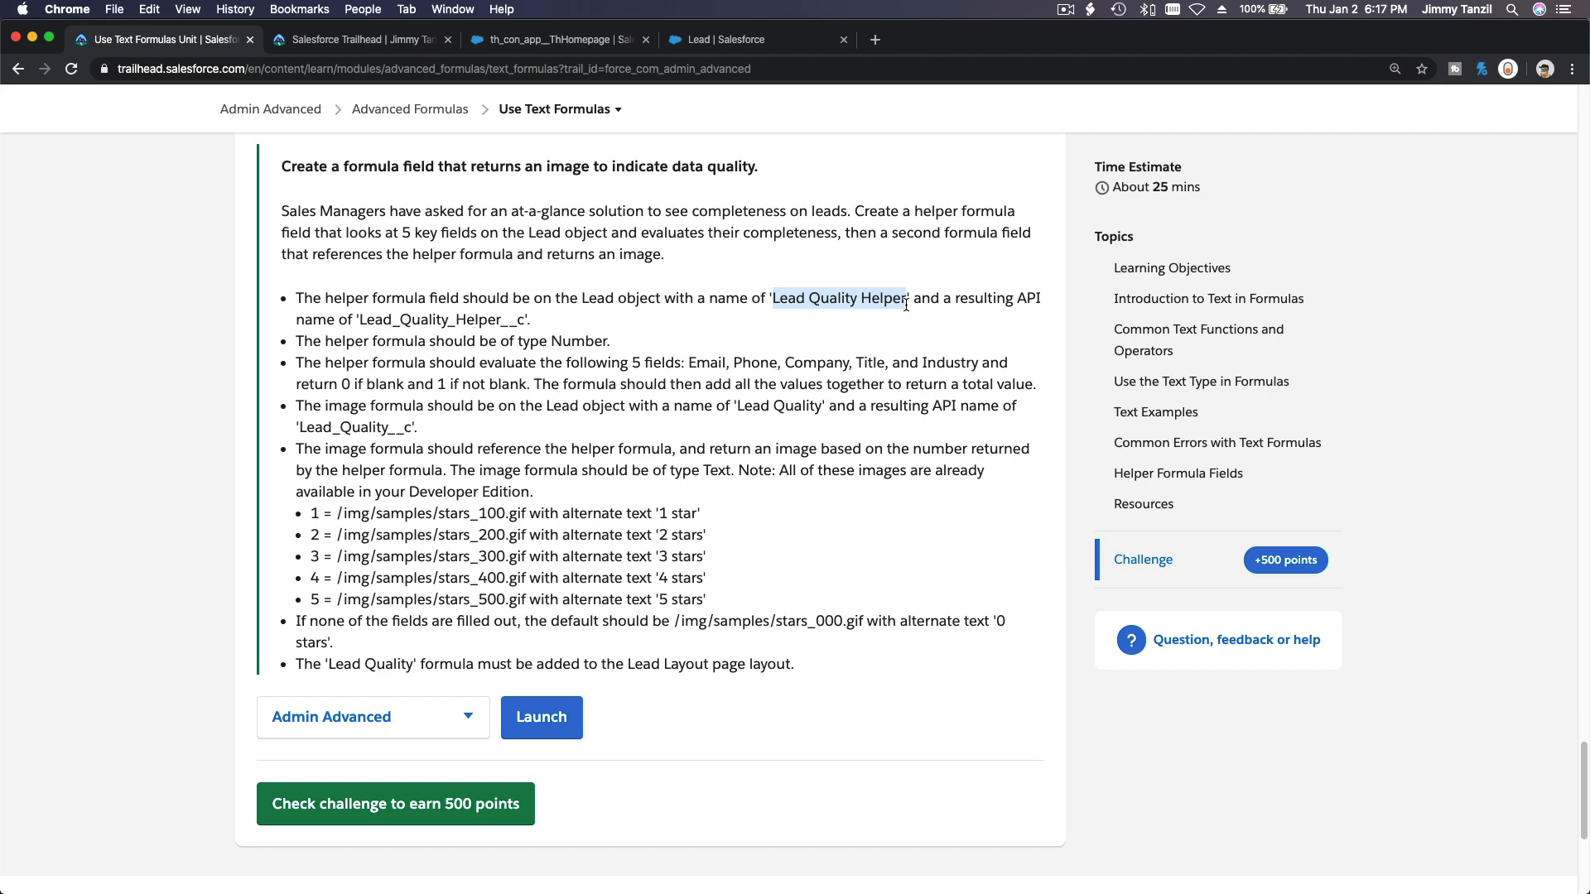
{"action": "left_click", "coordinate": [757, 46]}
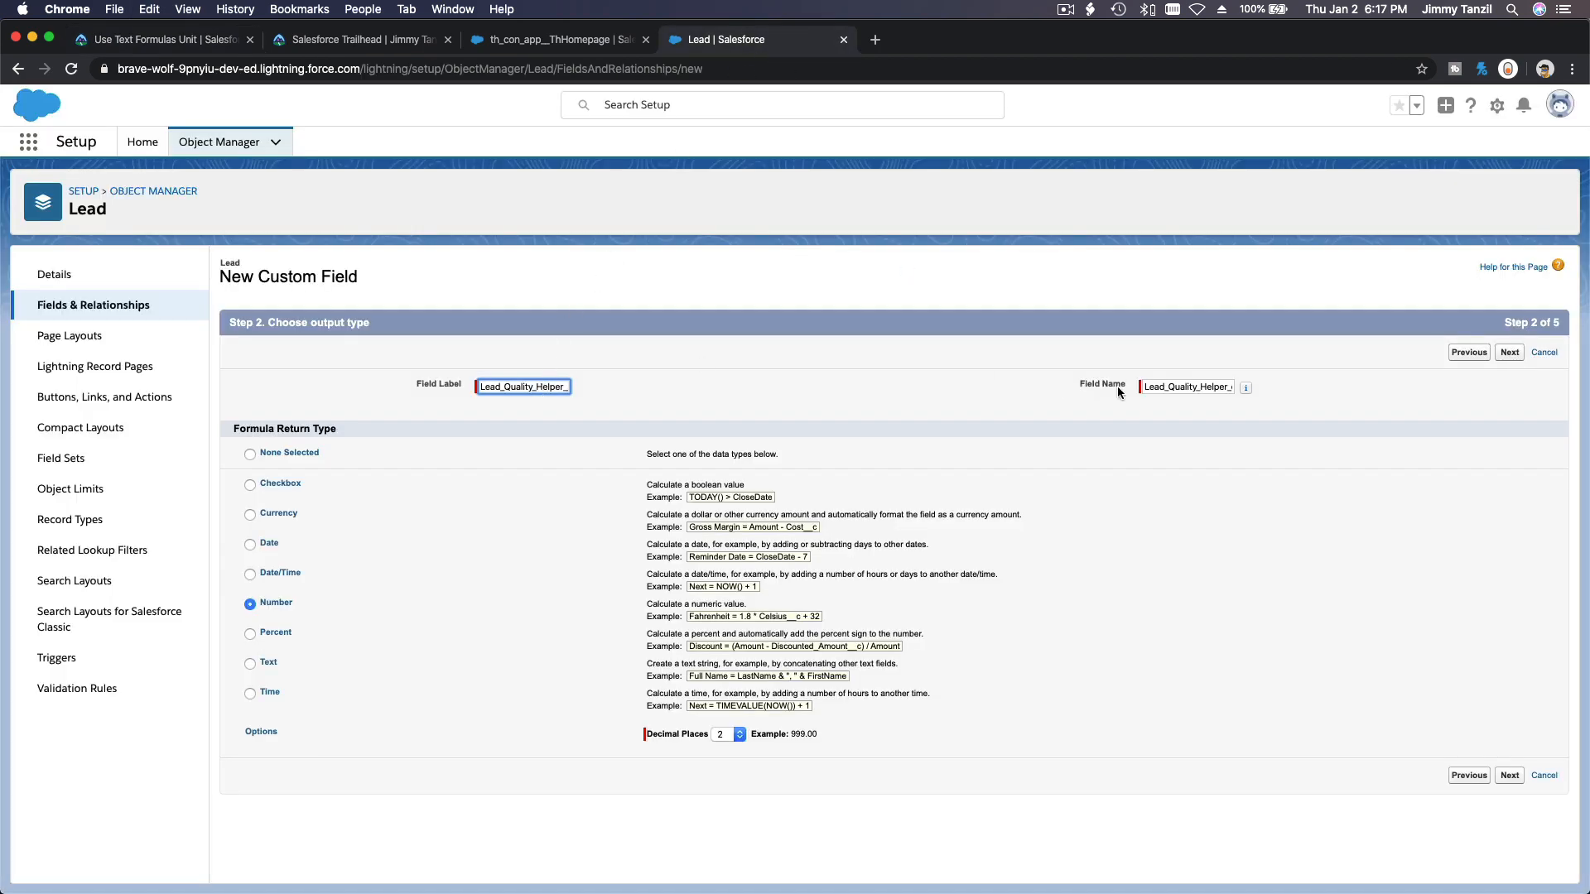
{"action": "double_click", "coordinate": [1179, 389]}
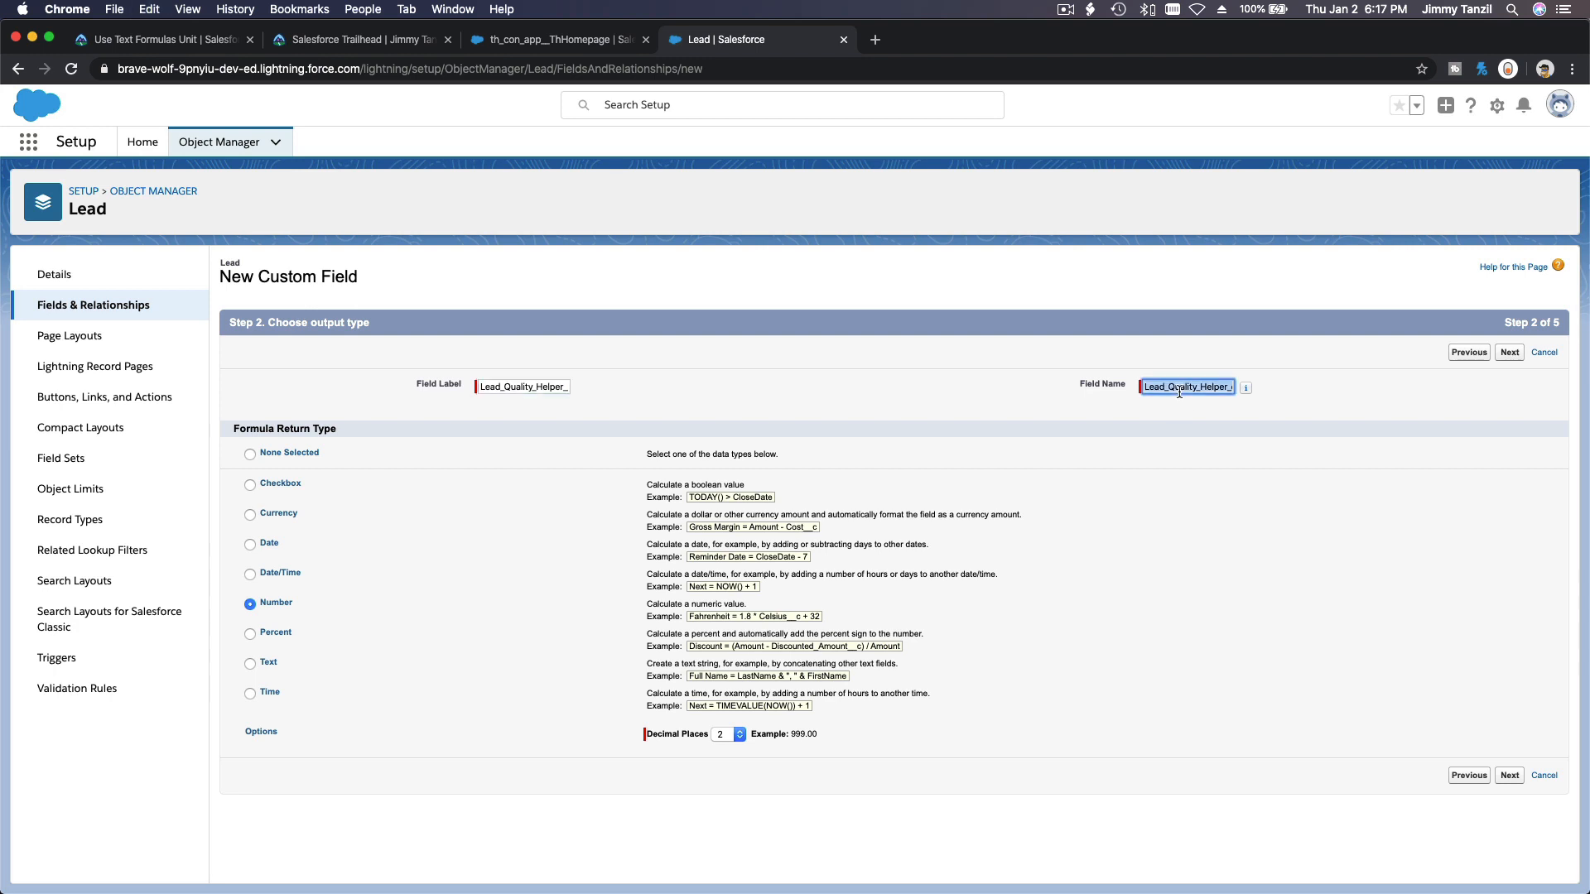
{"action": "key", "text": "BackSpace"}
{"action": "double_click", "coordinate": [540, 386]}
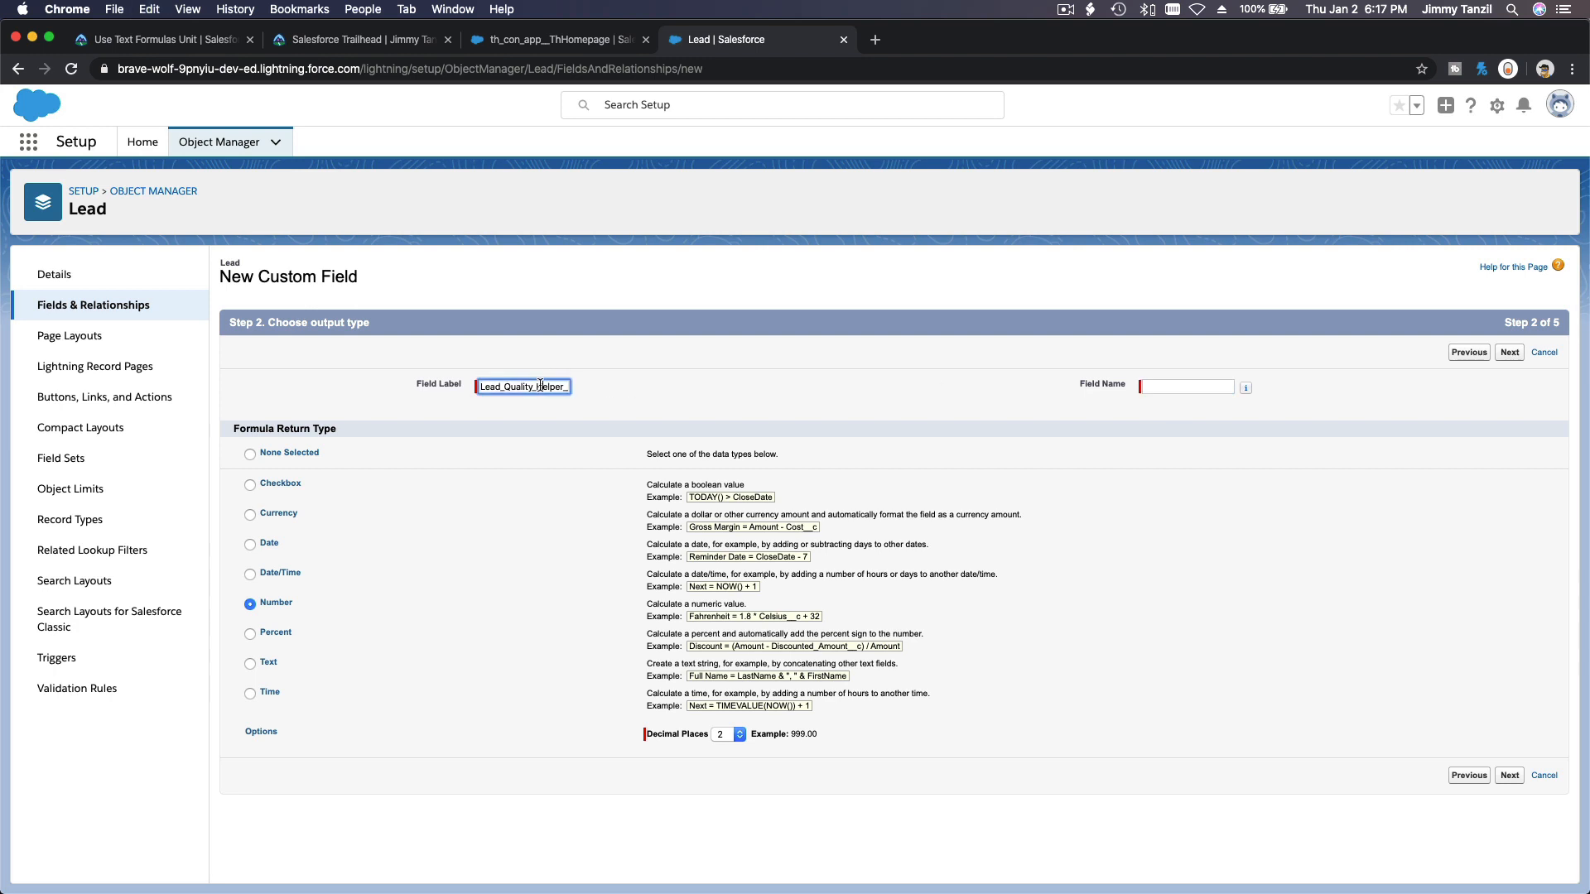
{"action": "key", "text": "super+c"}
{"action": "key", "text": "BackSpace"}
{"action": "key", "text": "super+v"}
{"action": "key", "text": "Tab"}
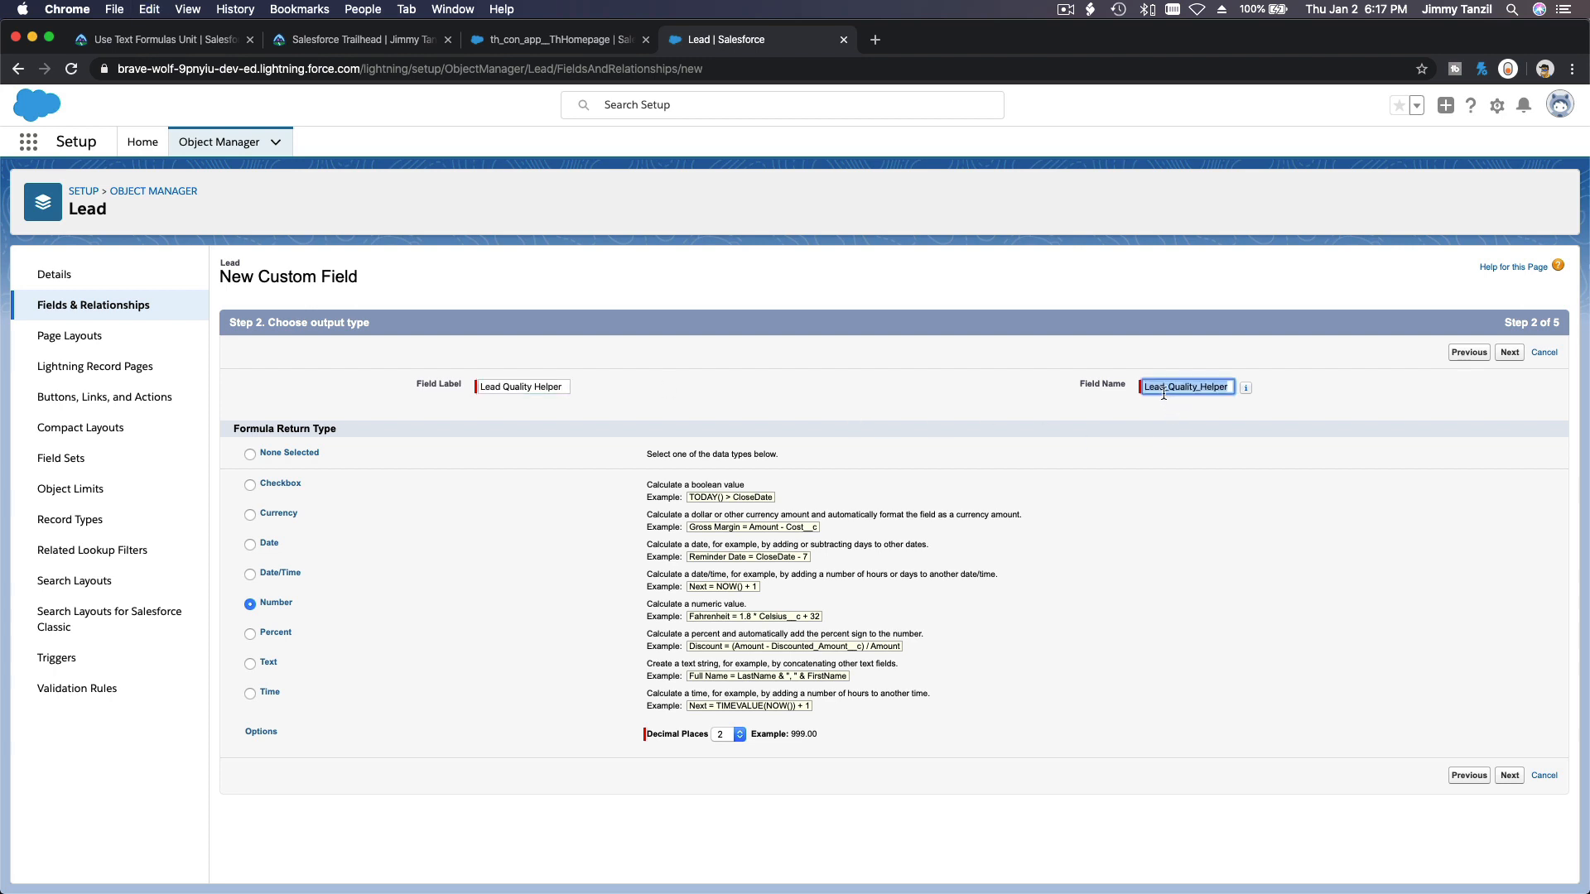
{"action": "left_click", "coordinate": [996, 385]}
Set the decimal places to 0 and continue to the formula entry step.
{"action": "left_click", "coordinate": [170, 41]}
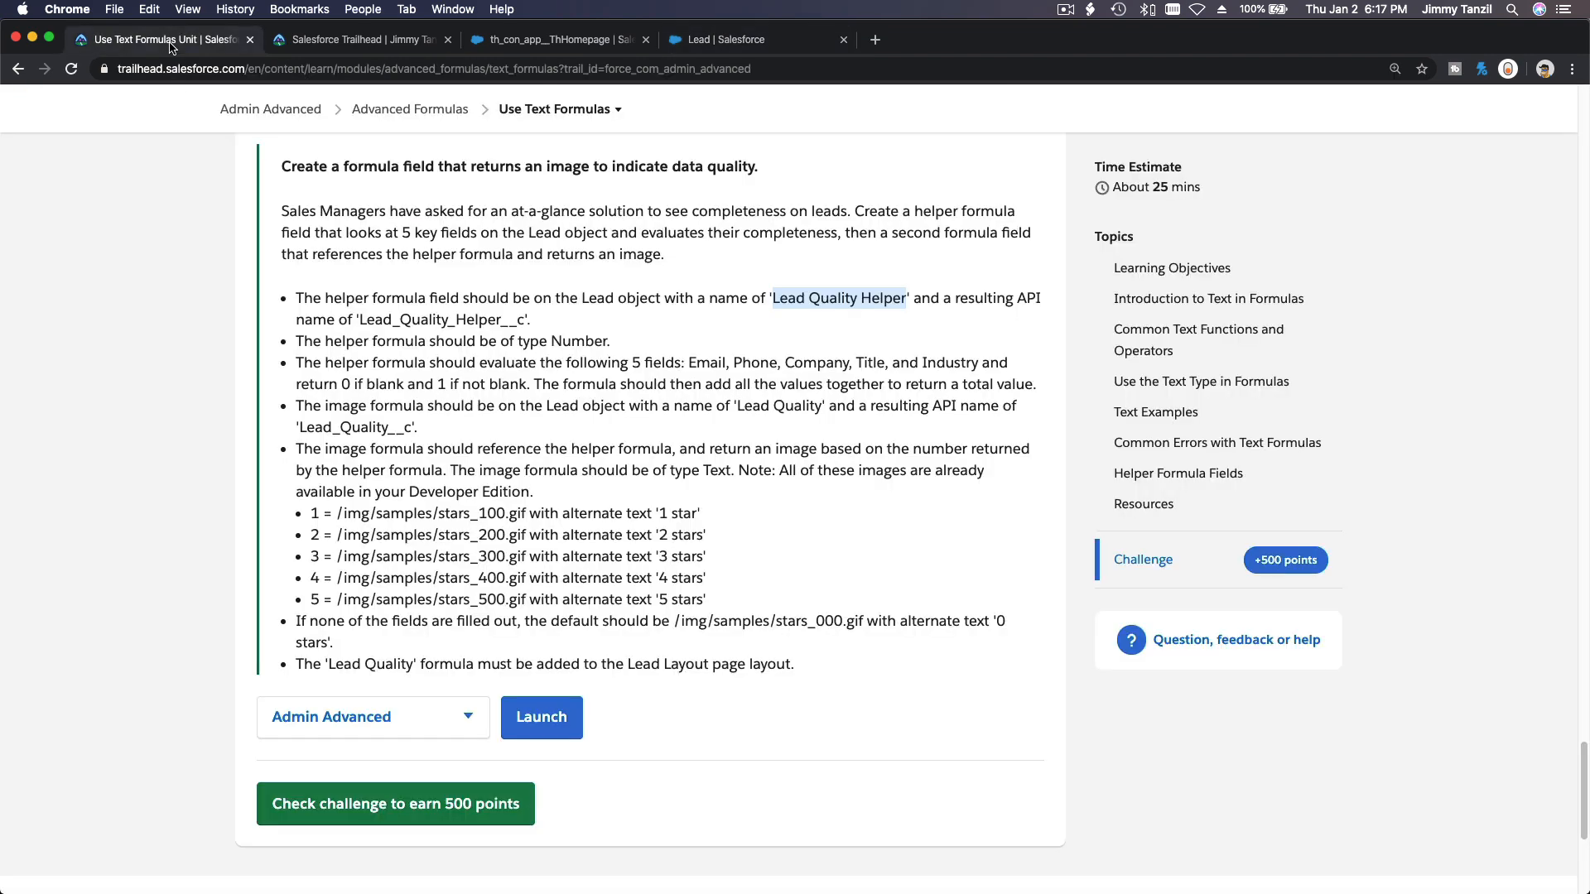
{"action": "left_click", "coordinate": [756, 41]}
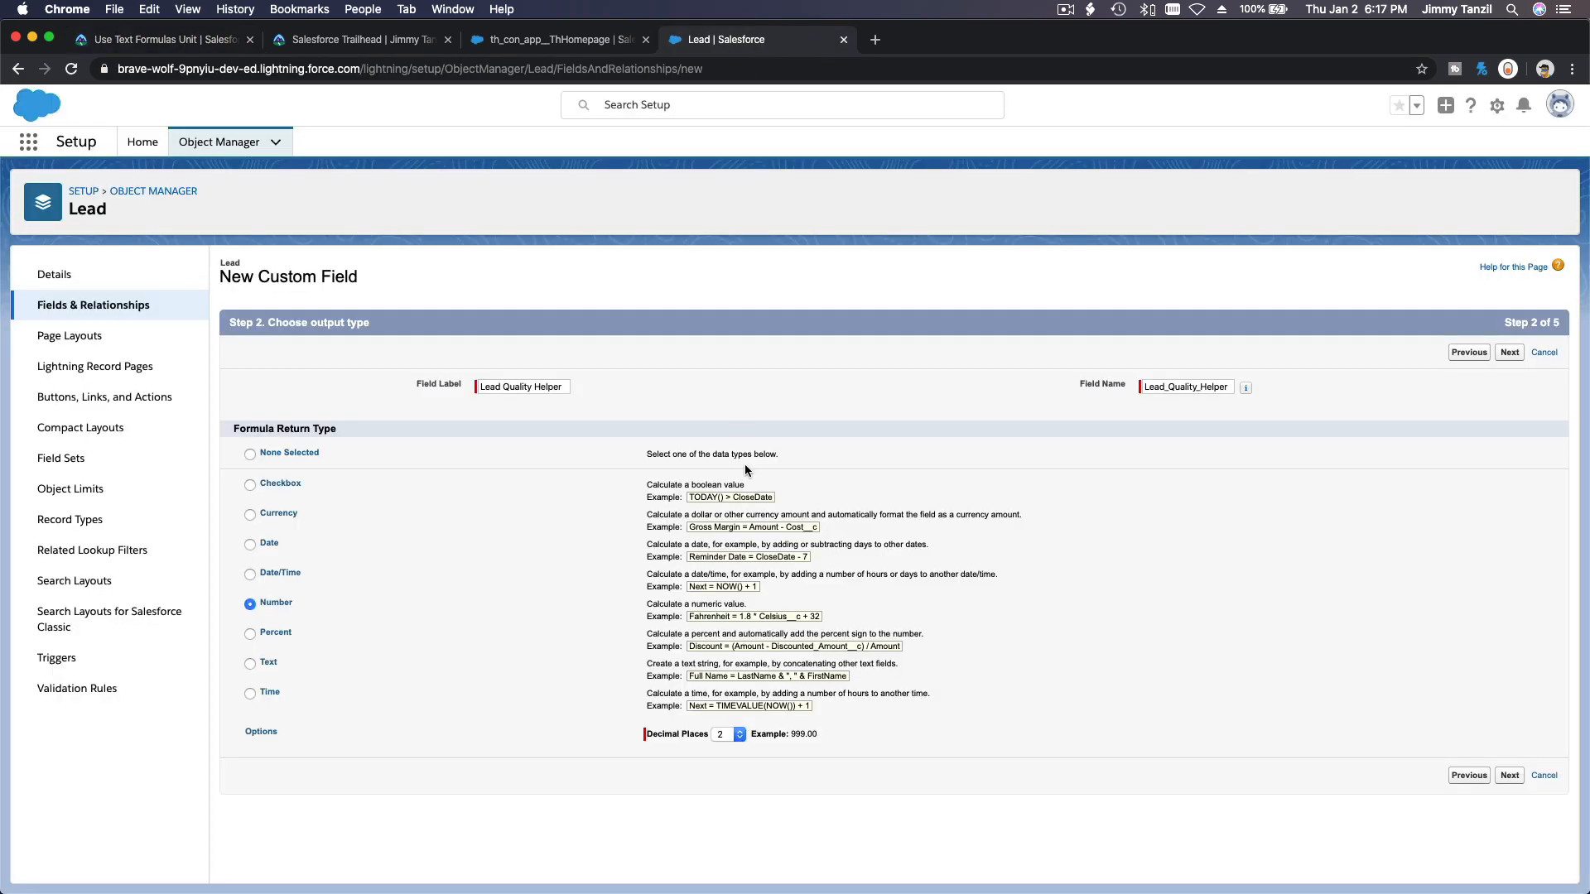
{"action": "left_click", "coordinate": [737, 734]}
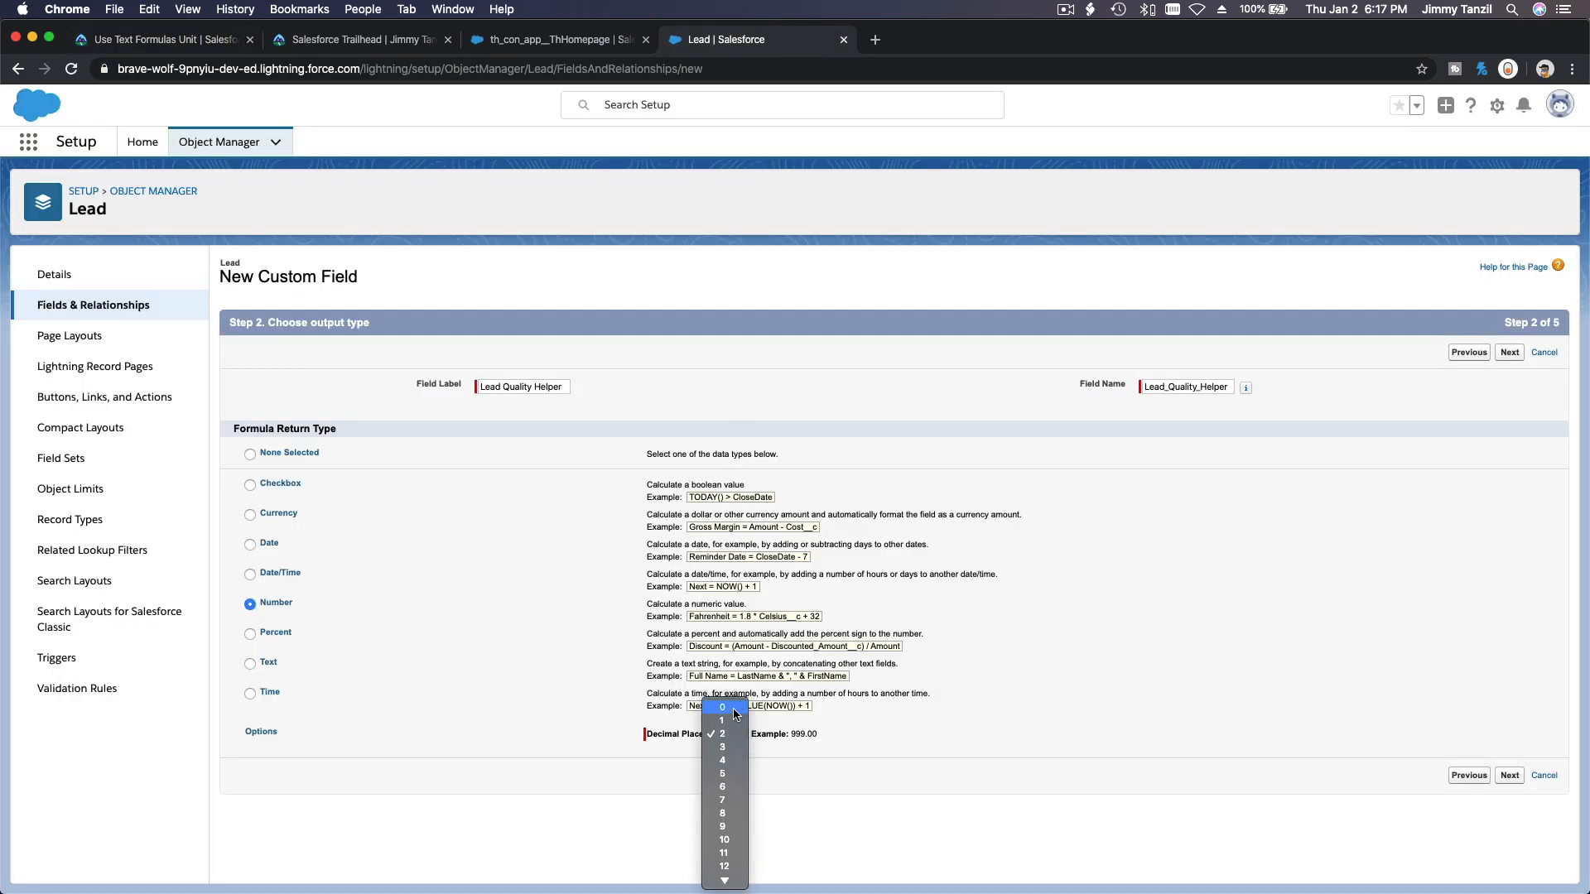
{"action": "left_click", "coordinate": [725, 706]}
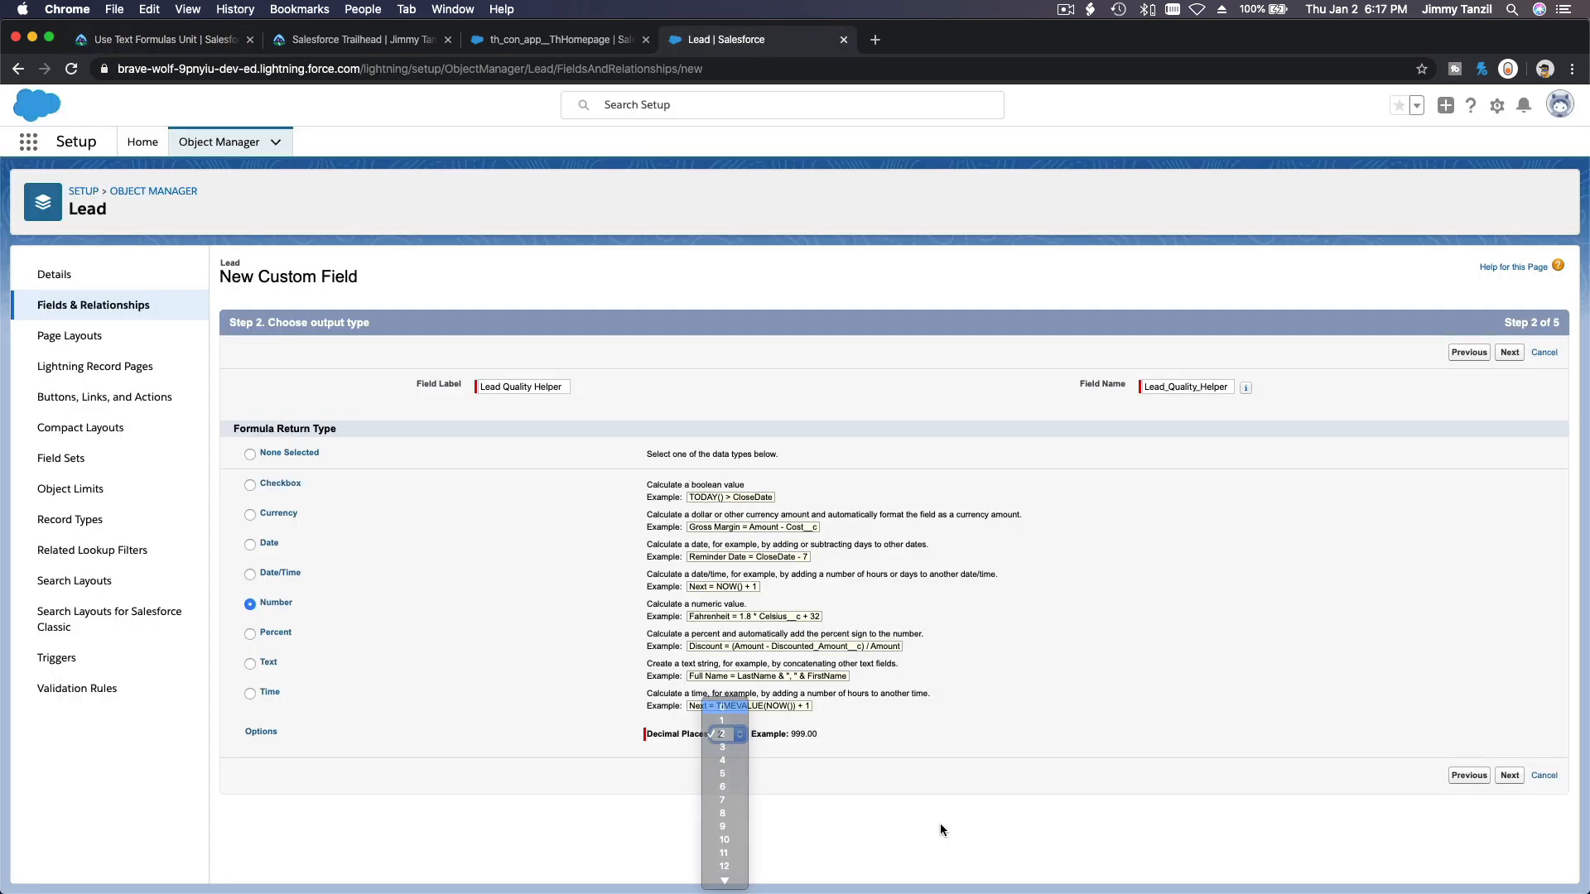
{"action": "left_click", "coordinate": [1510, 353]}
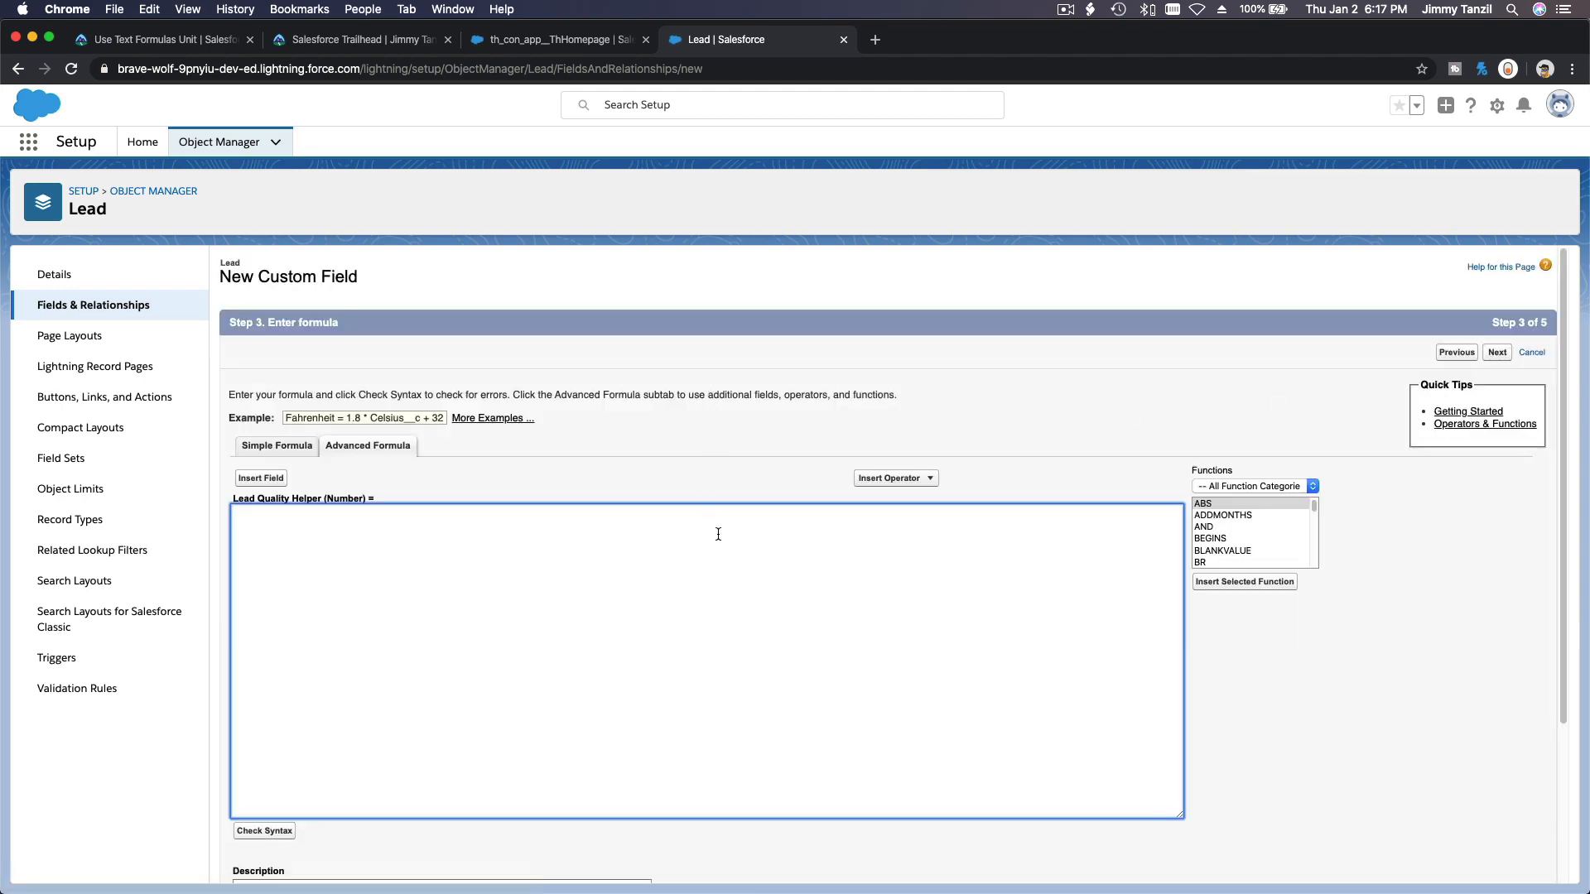
Review the challenge's requirement for evaluating the five fields as 0 if blank and 1 if not.
{"action": "scroll", "coordinate": [718, 534], "scroll_direction": "down", "scroll_amount": 3}
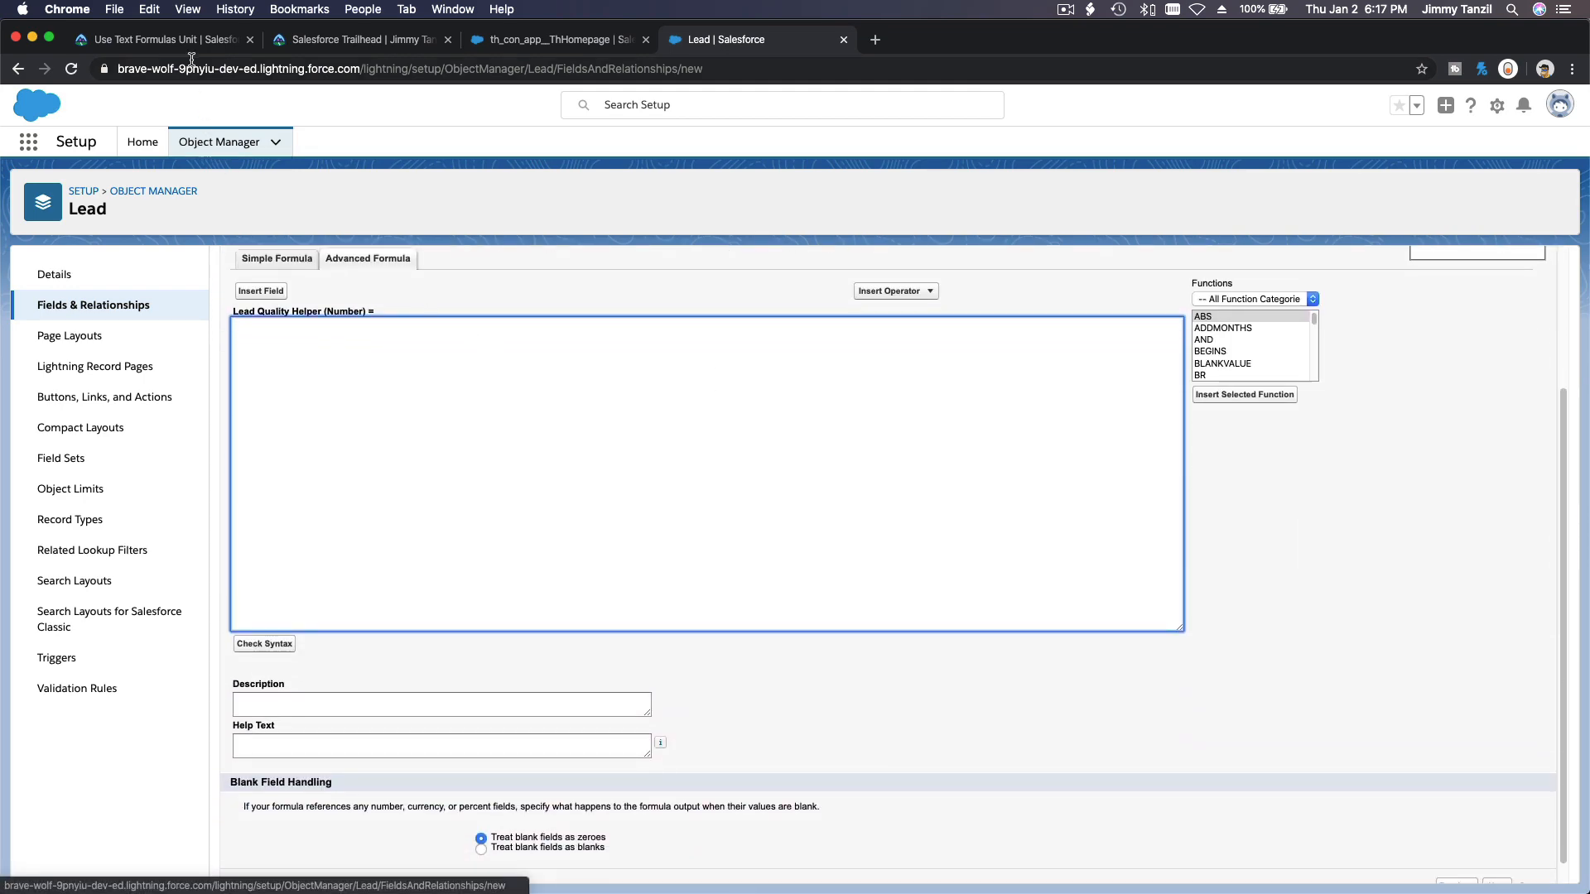
{"action": "left_click", "coordinate": [192, 42]}
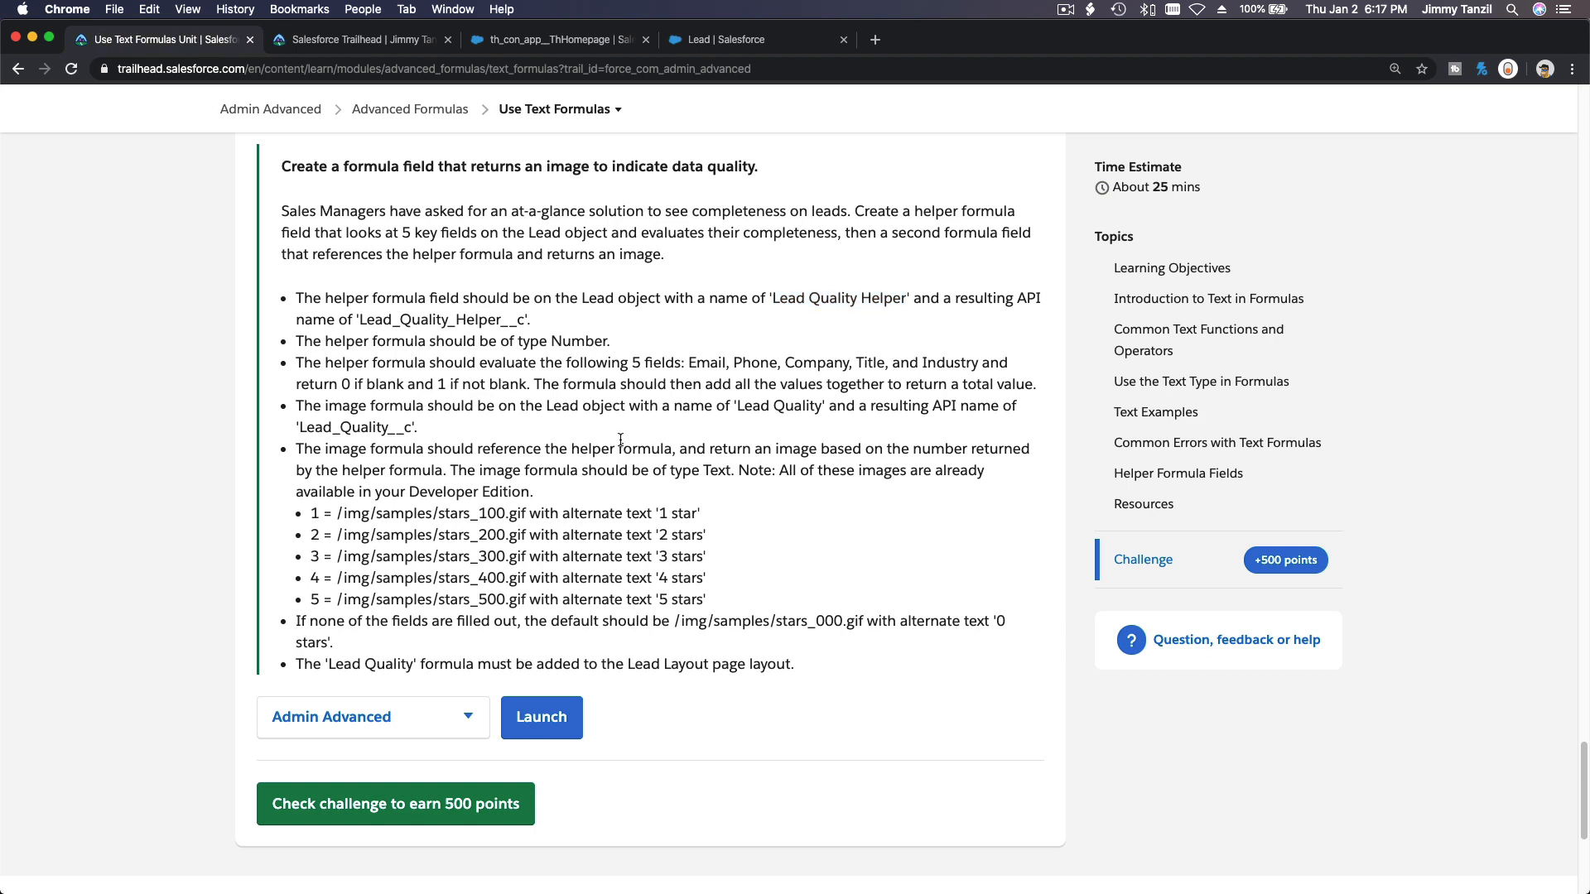
{"action": "scroll", "coordinate": [621, 440], "scroll_direction": "up", "scroll_amount": 1}
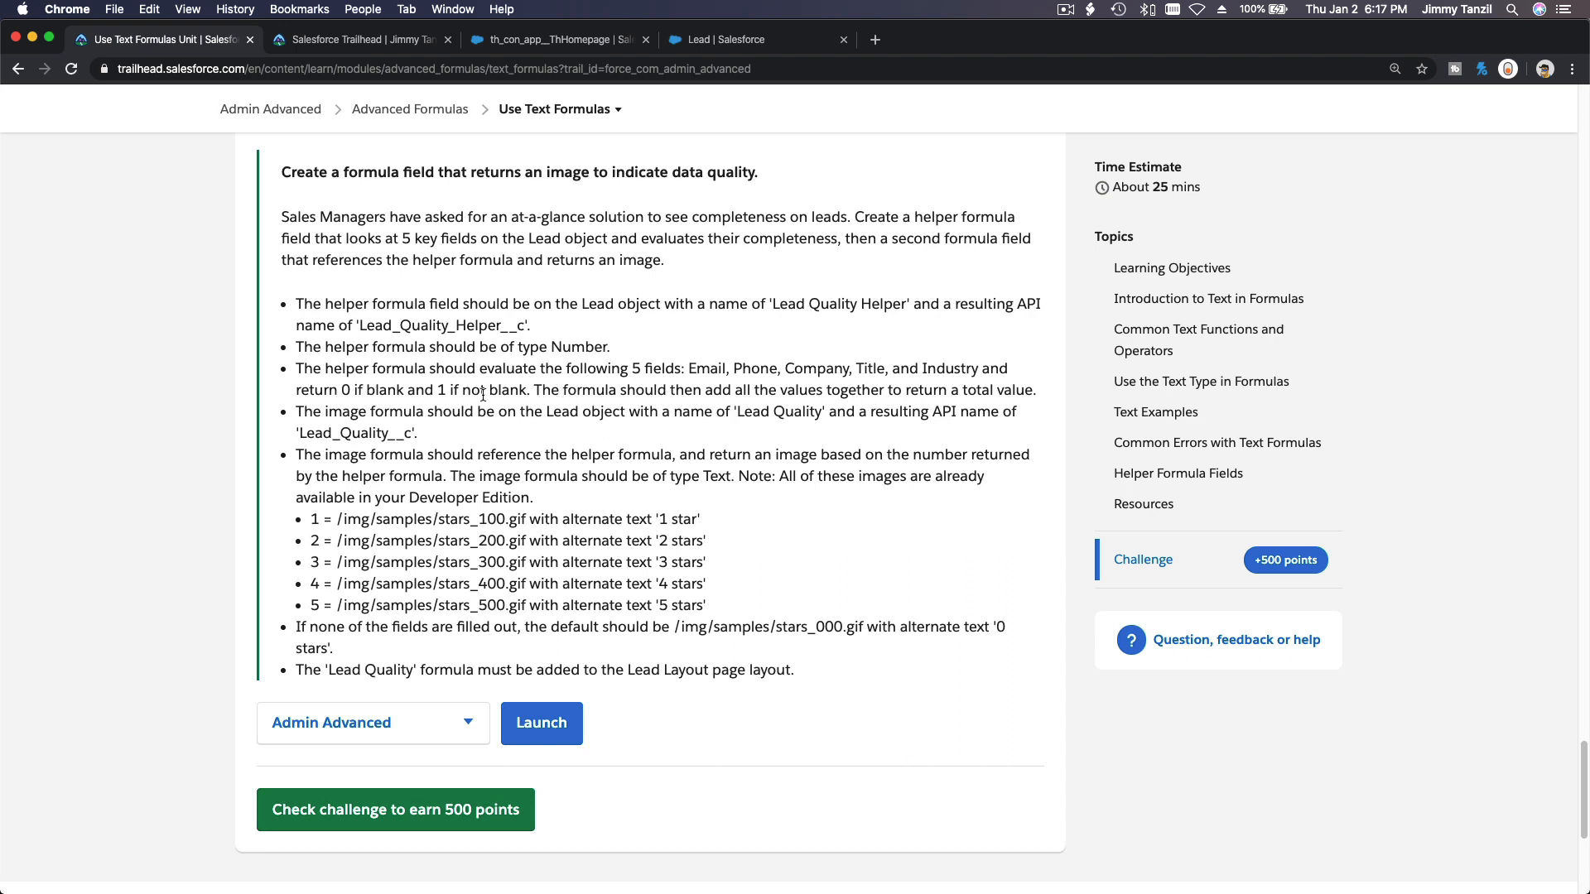
{"action": "left_click_drag", "start_coordinate": [436, 390], "coordinate": [524, 391]}
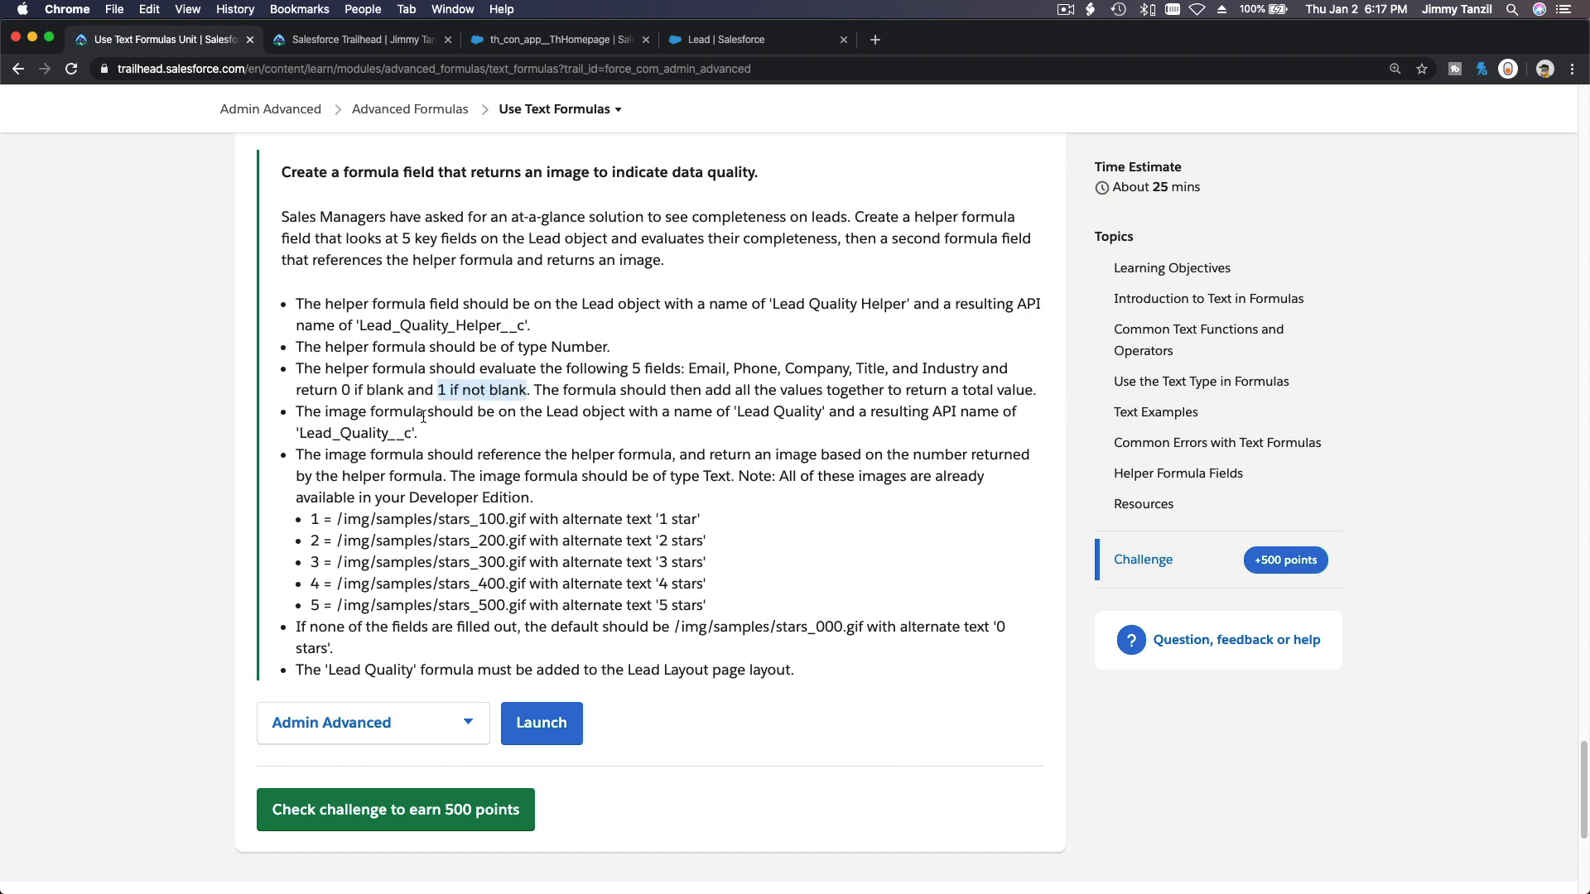
{"action": "double_click", "coordinate": [344, 390]}
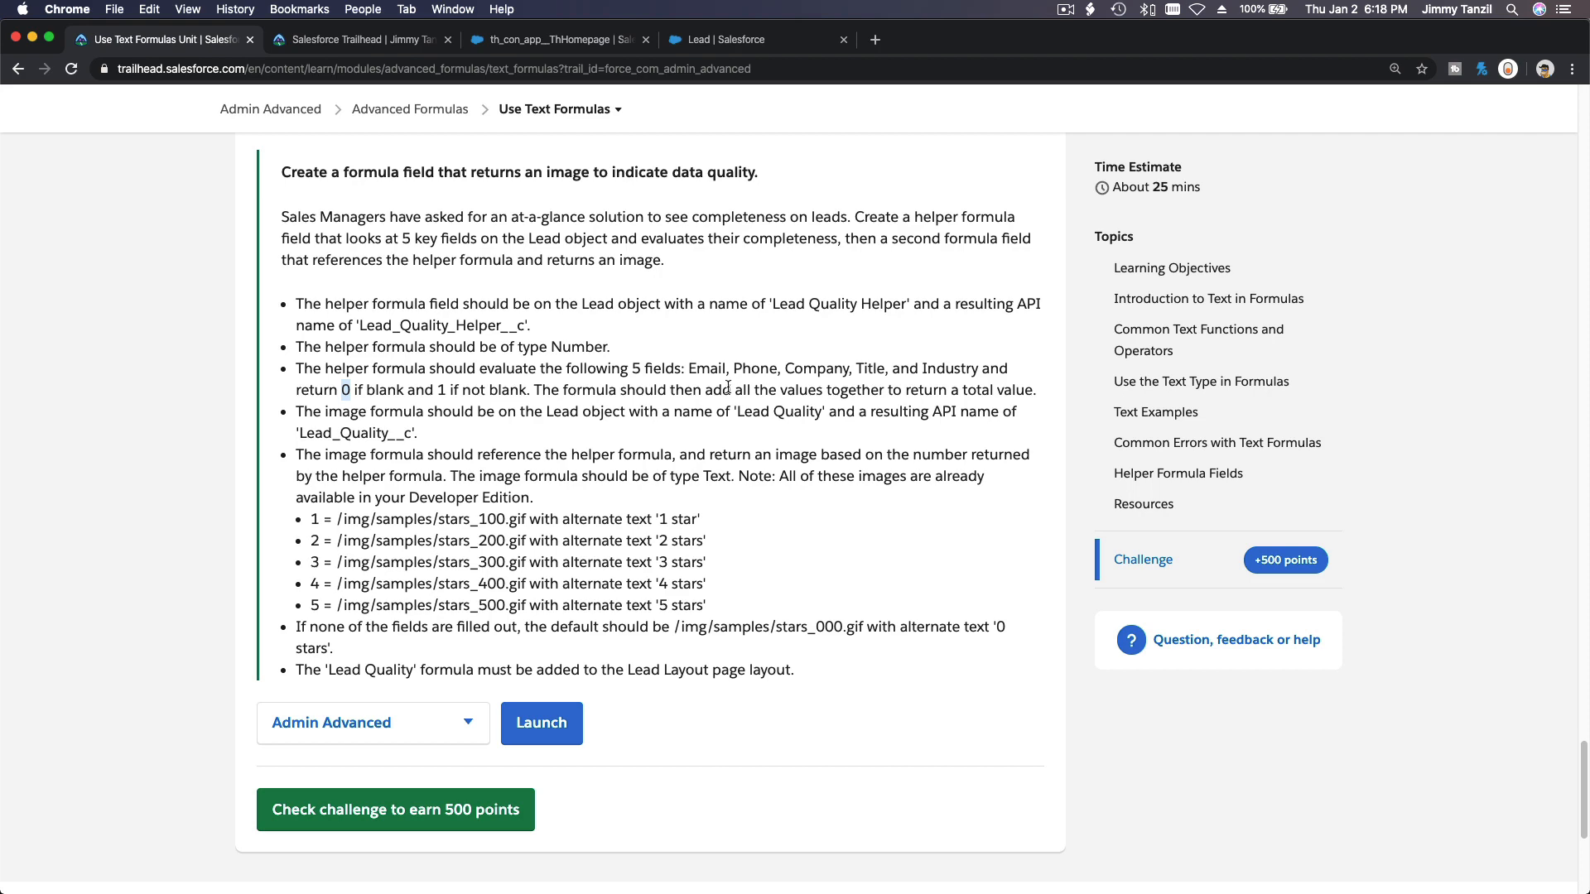
{"action": "double_click", "coordinate": [707, 368]}
Insert the Lead Email field into the Lead Quality Helper formula.
{"action": "left_click", "coordinate": [707, 40]}
{"action": "scroll", "coordinate": [328, 355], "scroll_direction": "up", "scroll_amount": 1}
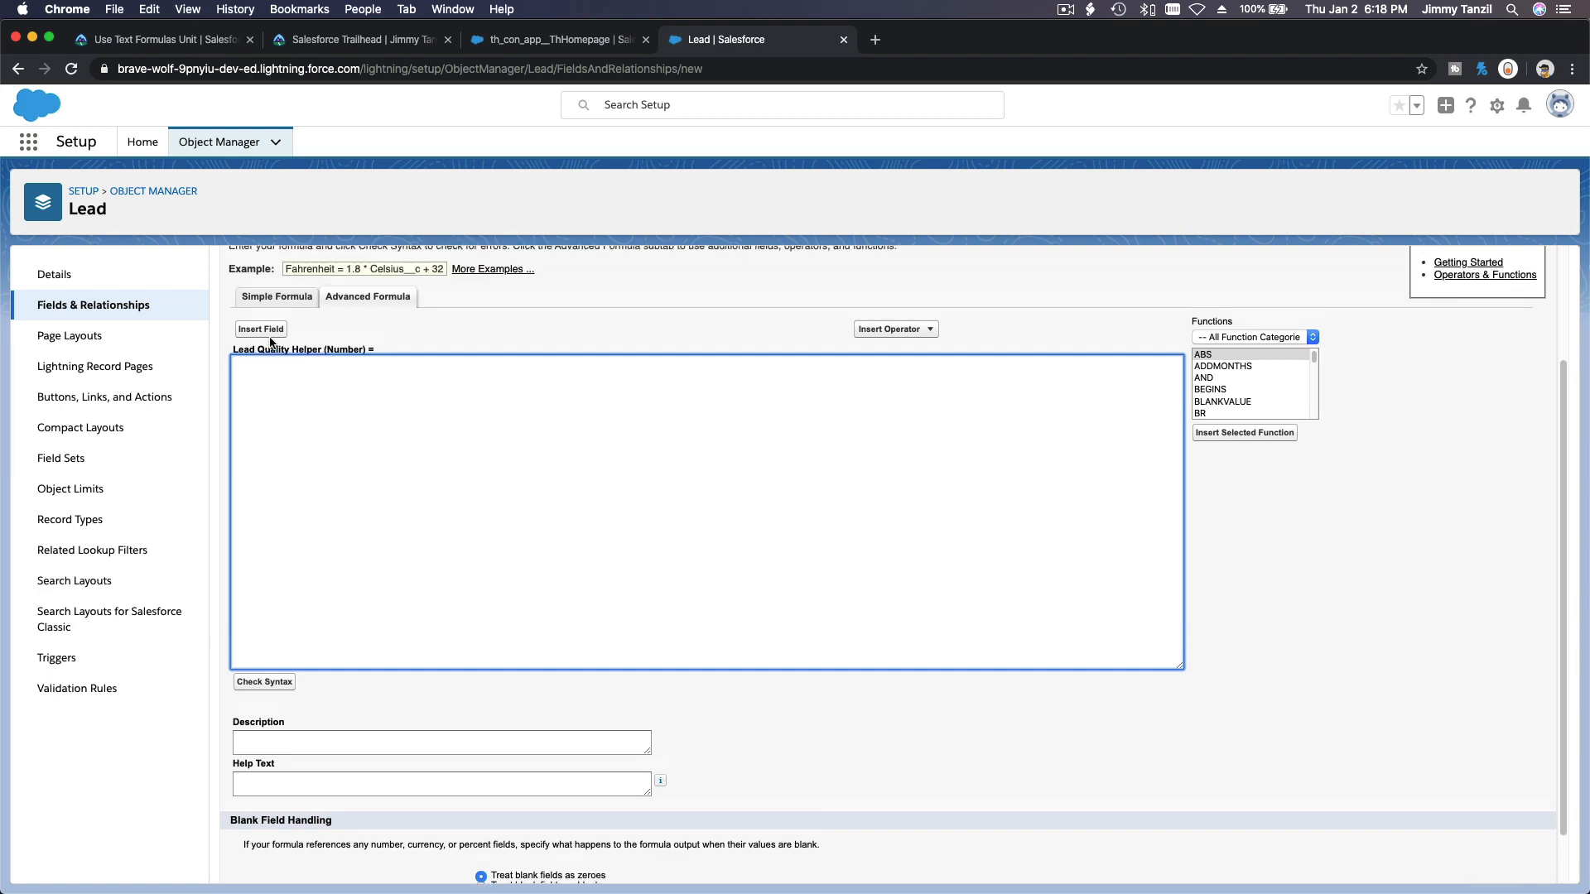
{"action": "left_click", "coordinate": [263, 329]}
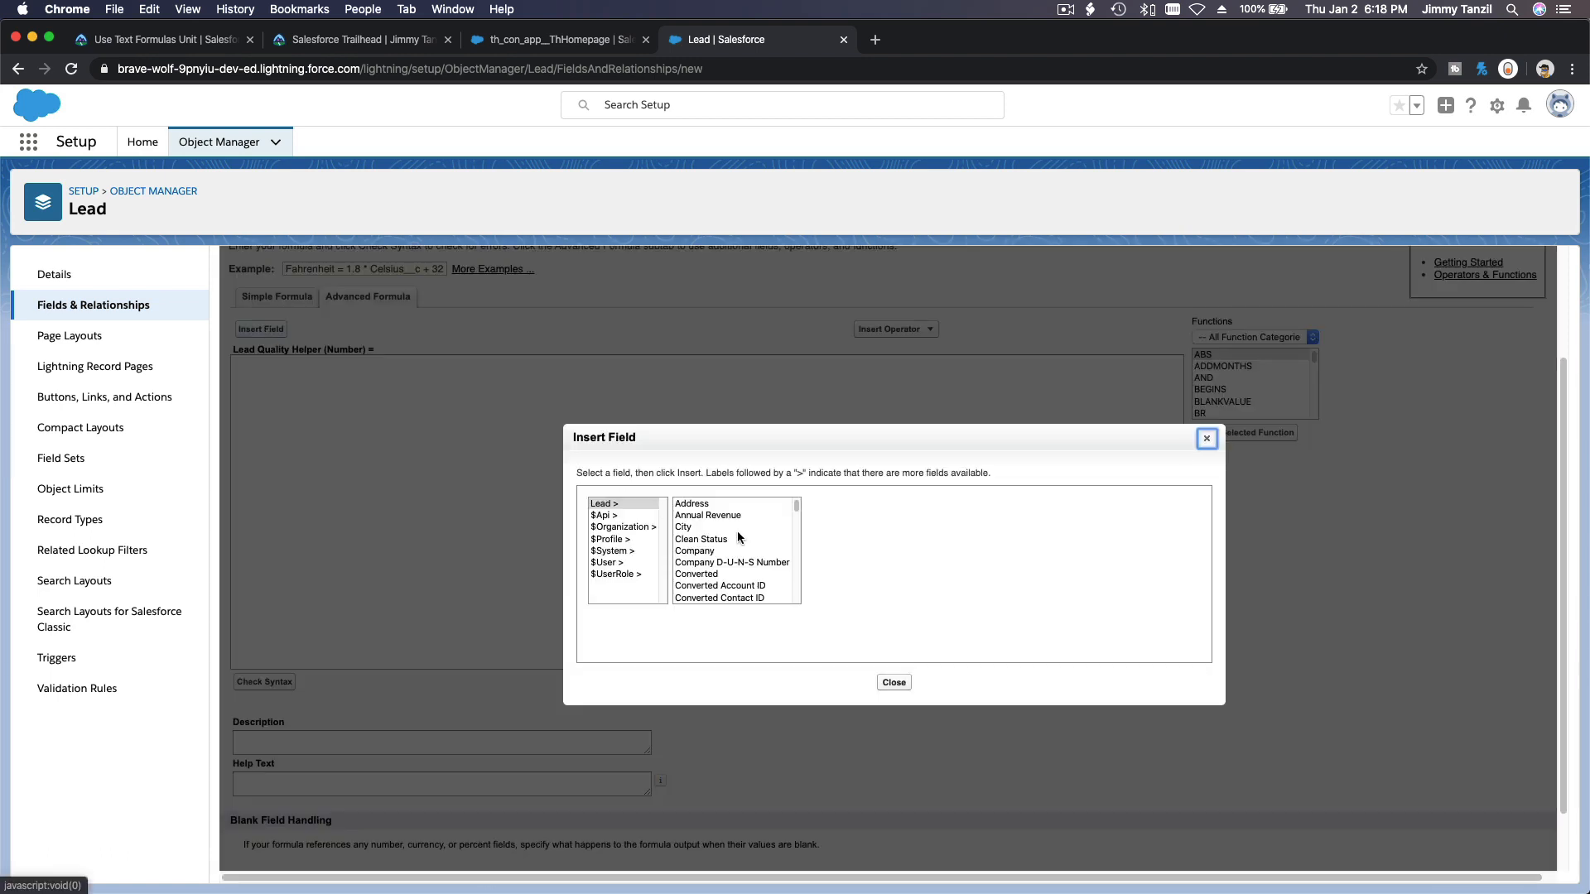
{"action": "scroll", "coordinate": [737, 534], "scroll_direction": "down", "scroll_amount": 3}
{"action": "scroll", "coordinate": [739, 536], "scroll_direction": "down", "scroll_amount": 3}
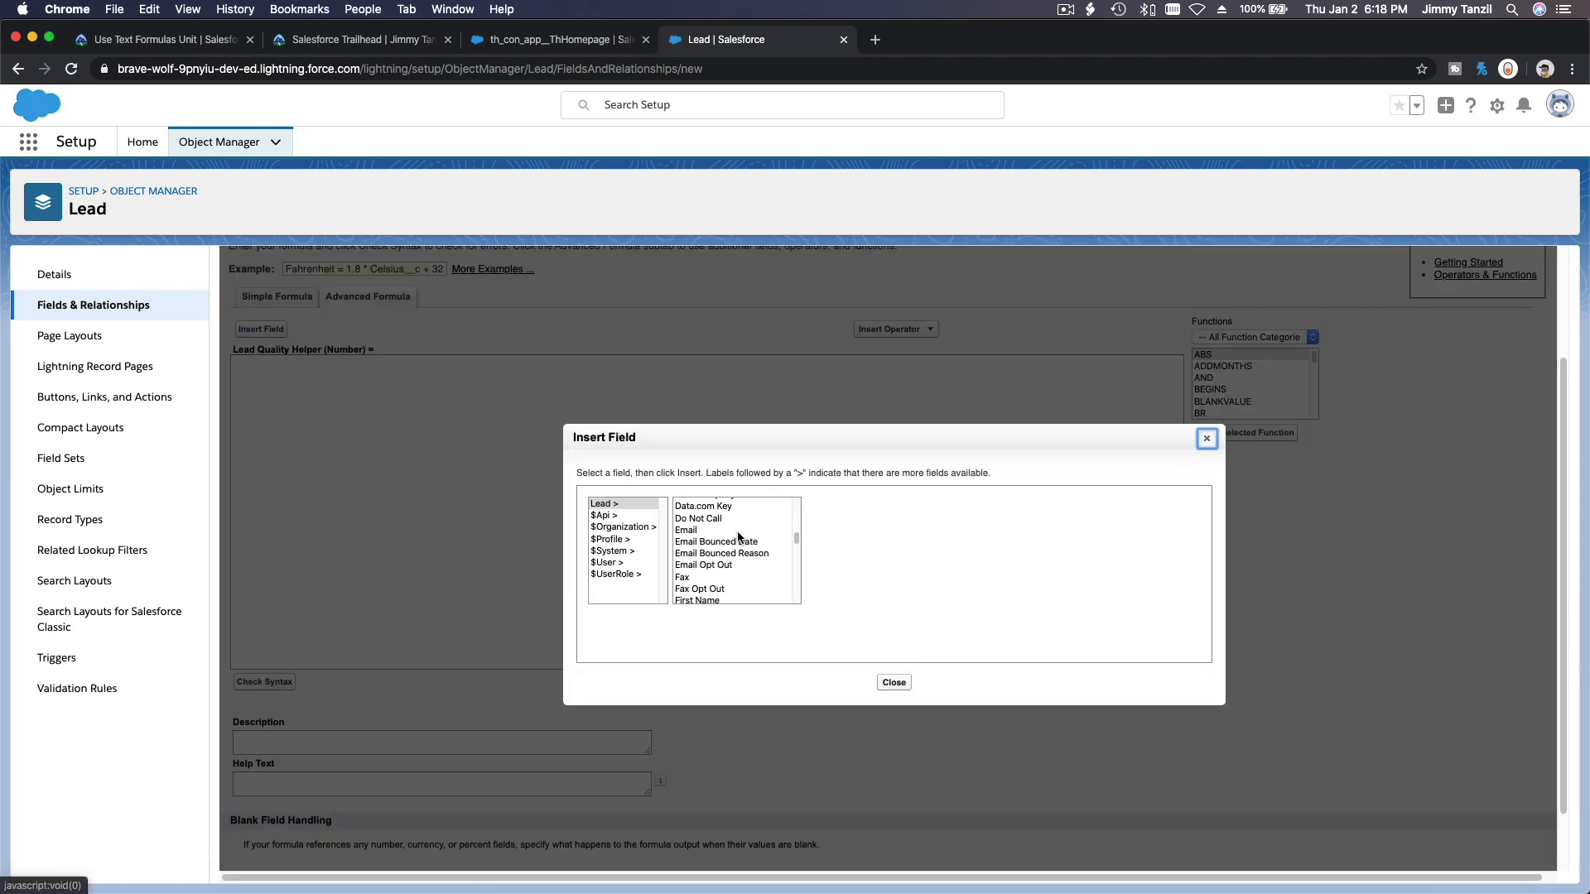
{"action": "left_click", "coordinate": [718, 530]}
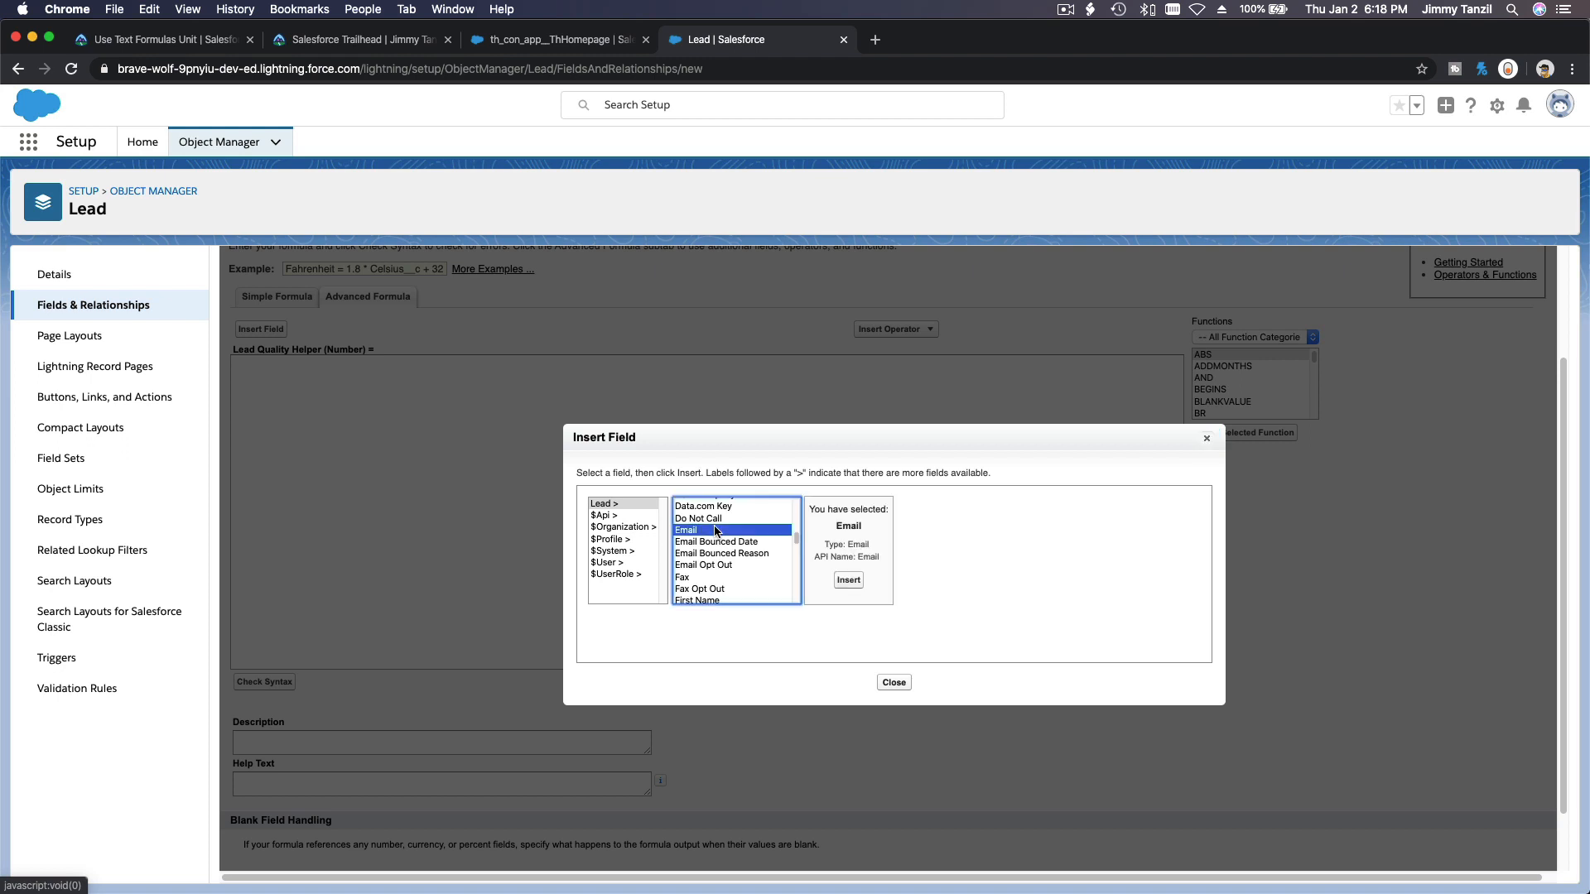
{"action": "left_click", "coordinate": [849, 580]}
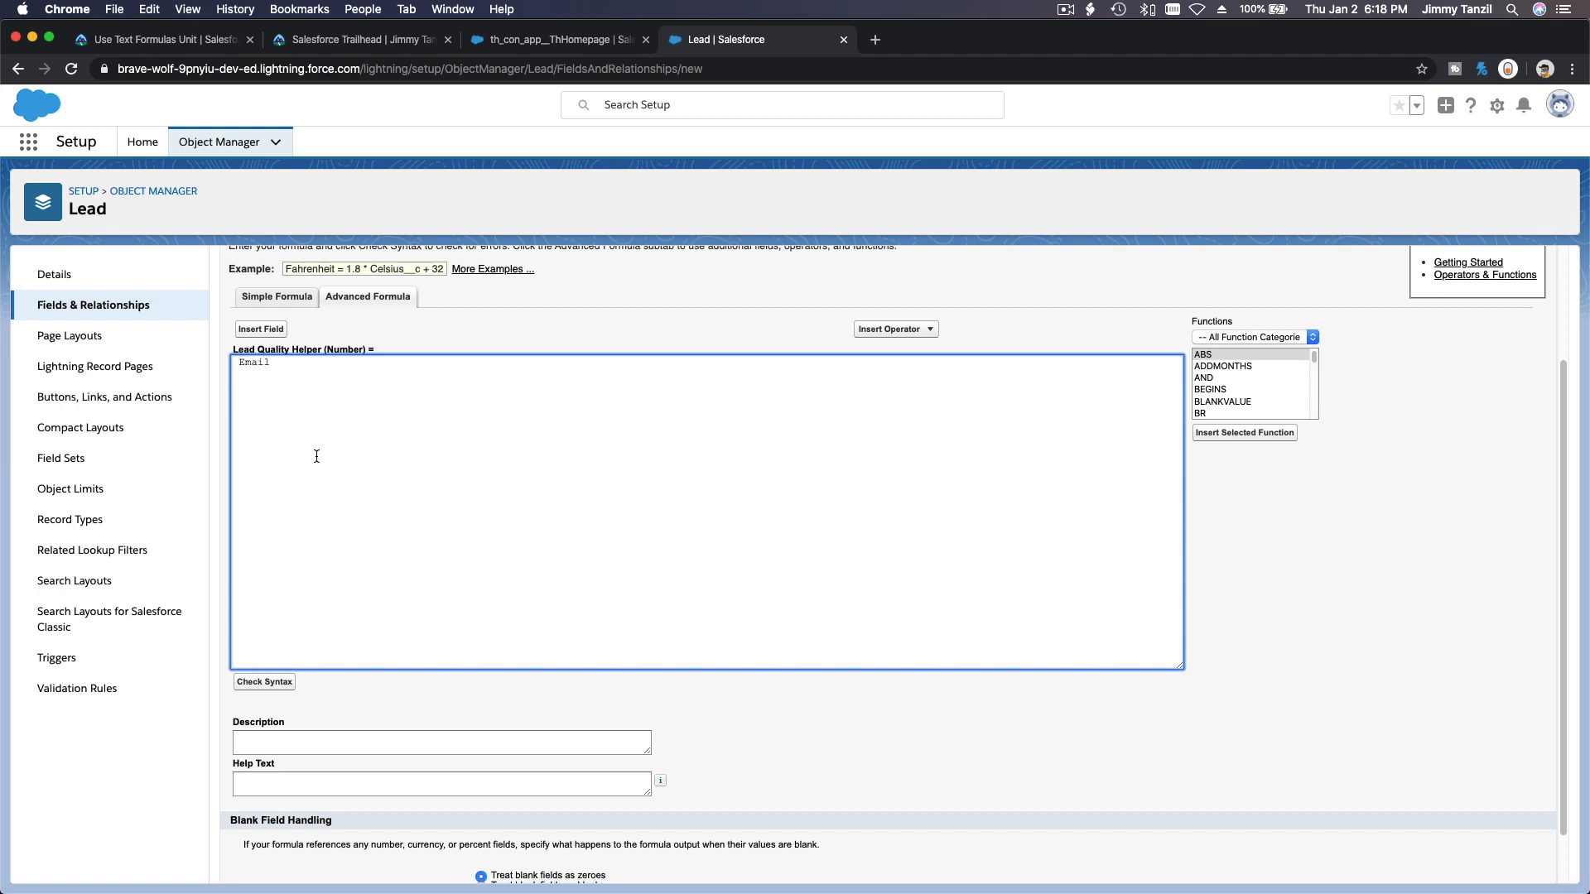
{"action": "scroll", "coordinate": [437, 412], "scroll_direction": "up", "scroll_amount": 2}
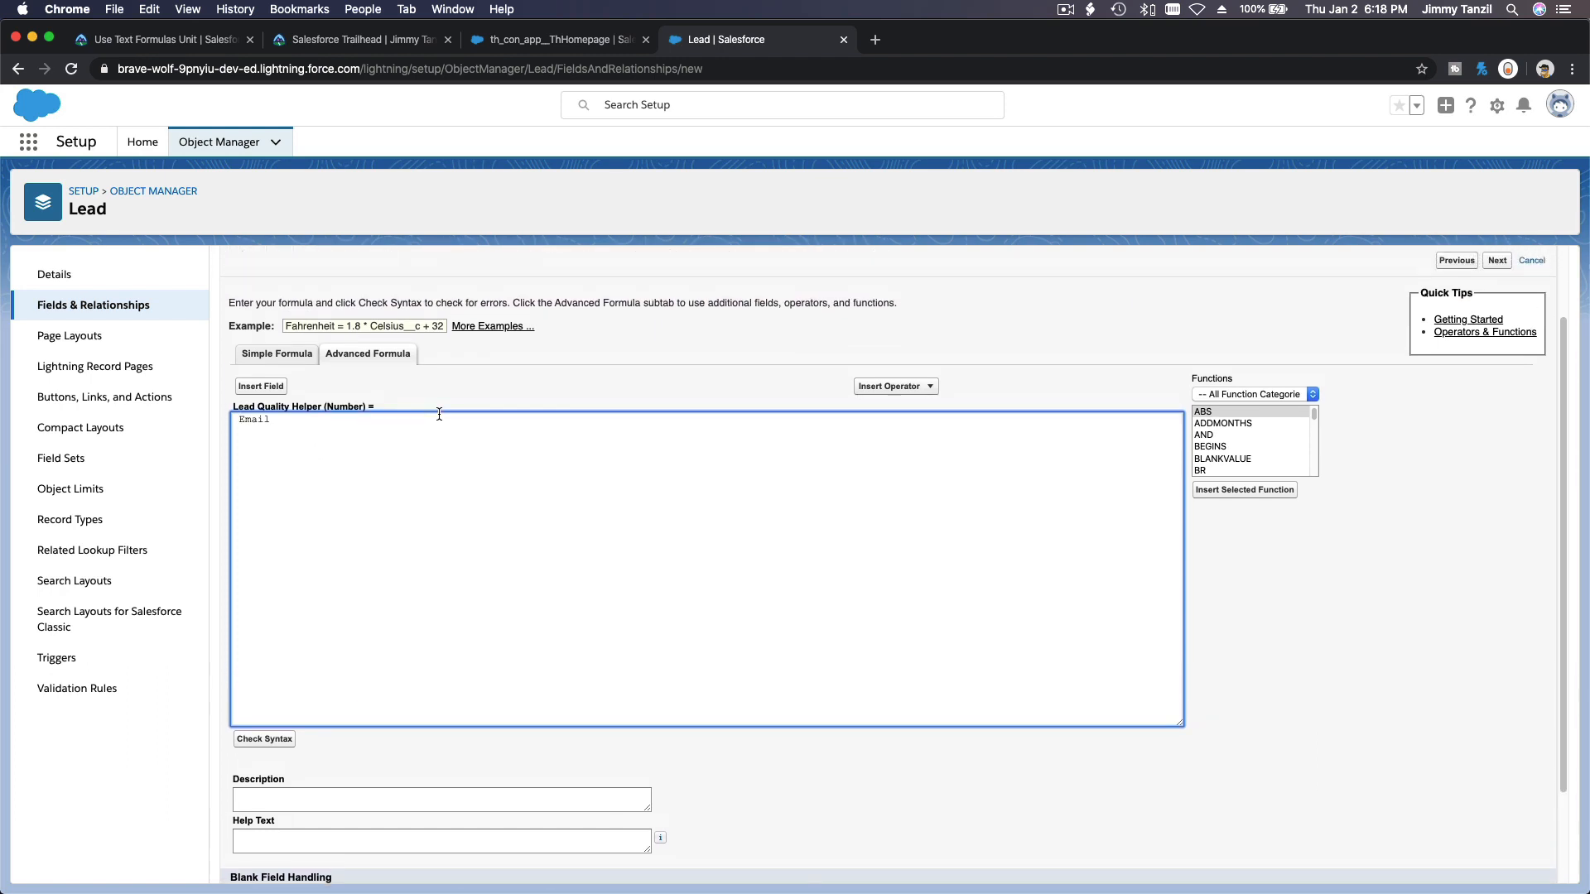
{"action": "left_click", "coordinate": [189, 10]}
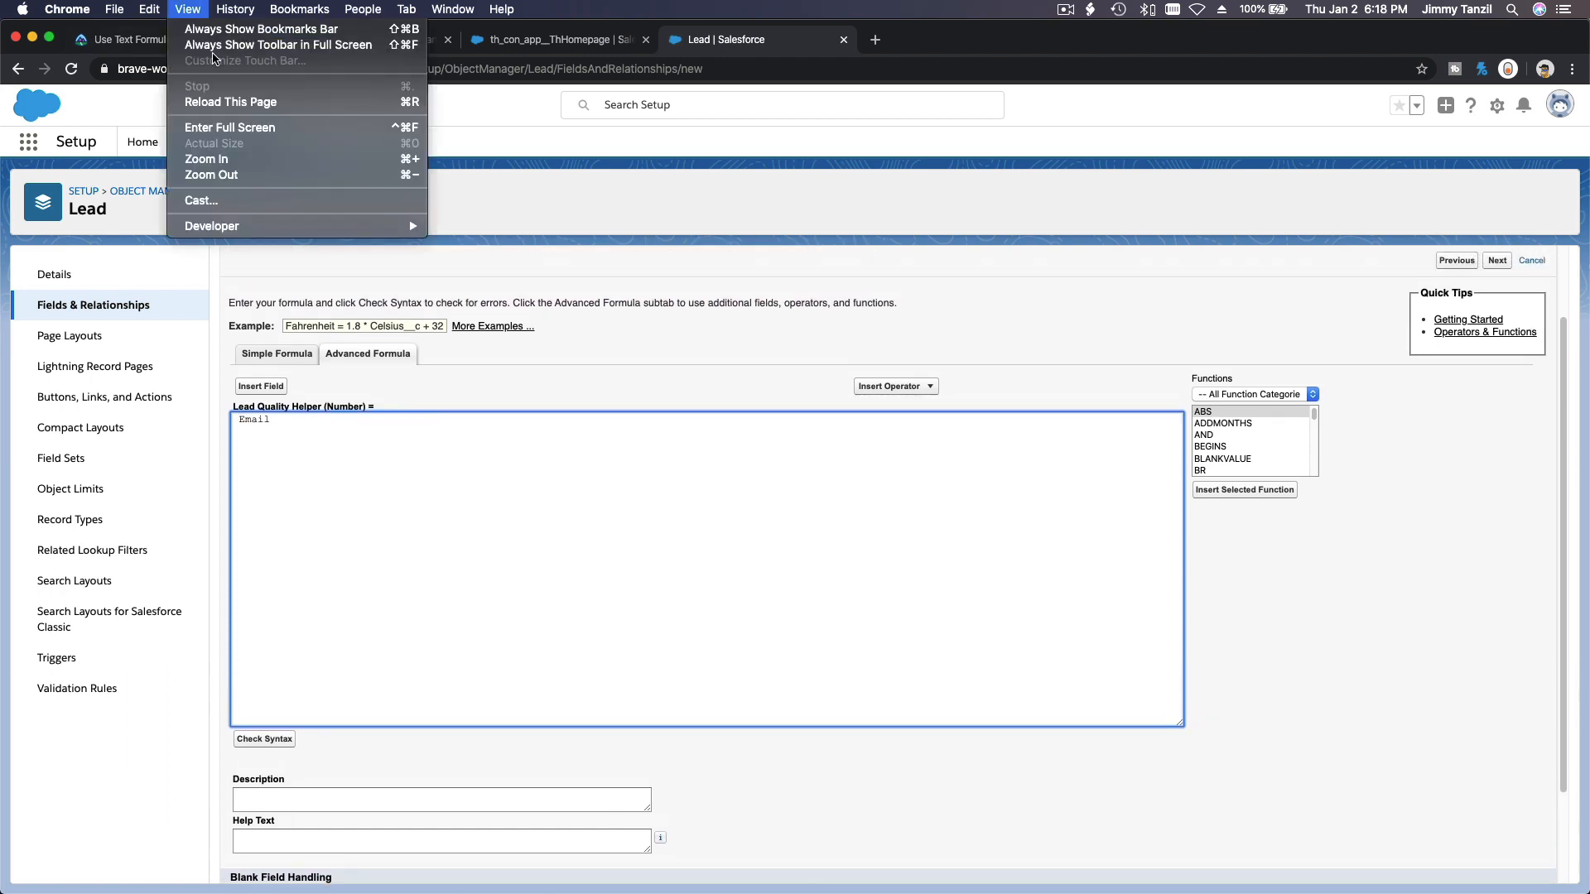
Wrap the Email field in an IF expression returning 1 or 0, giving IF(Email,1,0).
{"action": "left_click", "coordinate": [257, 159]}
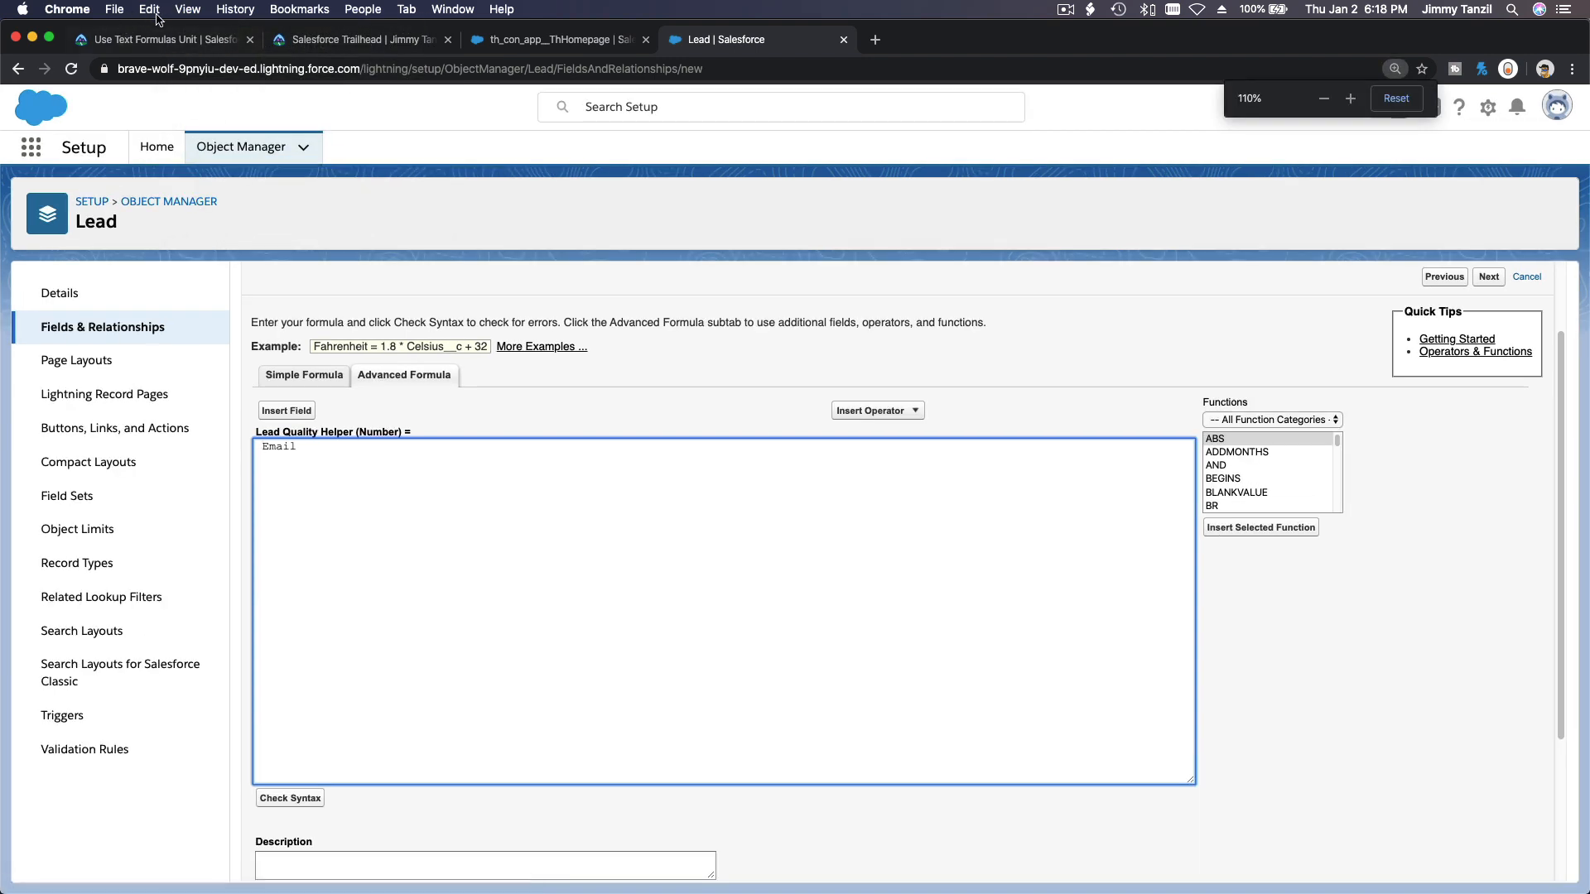
{"action": "left_click", "coordinate": [187, 9]}
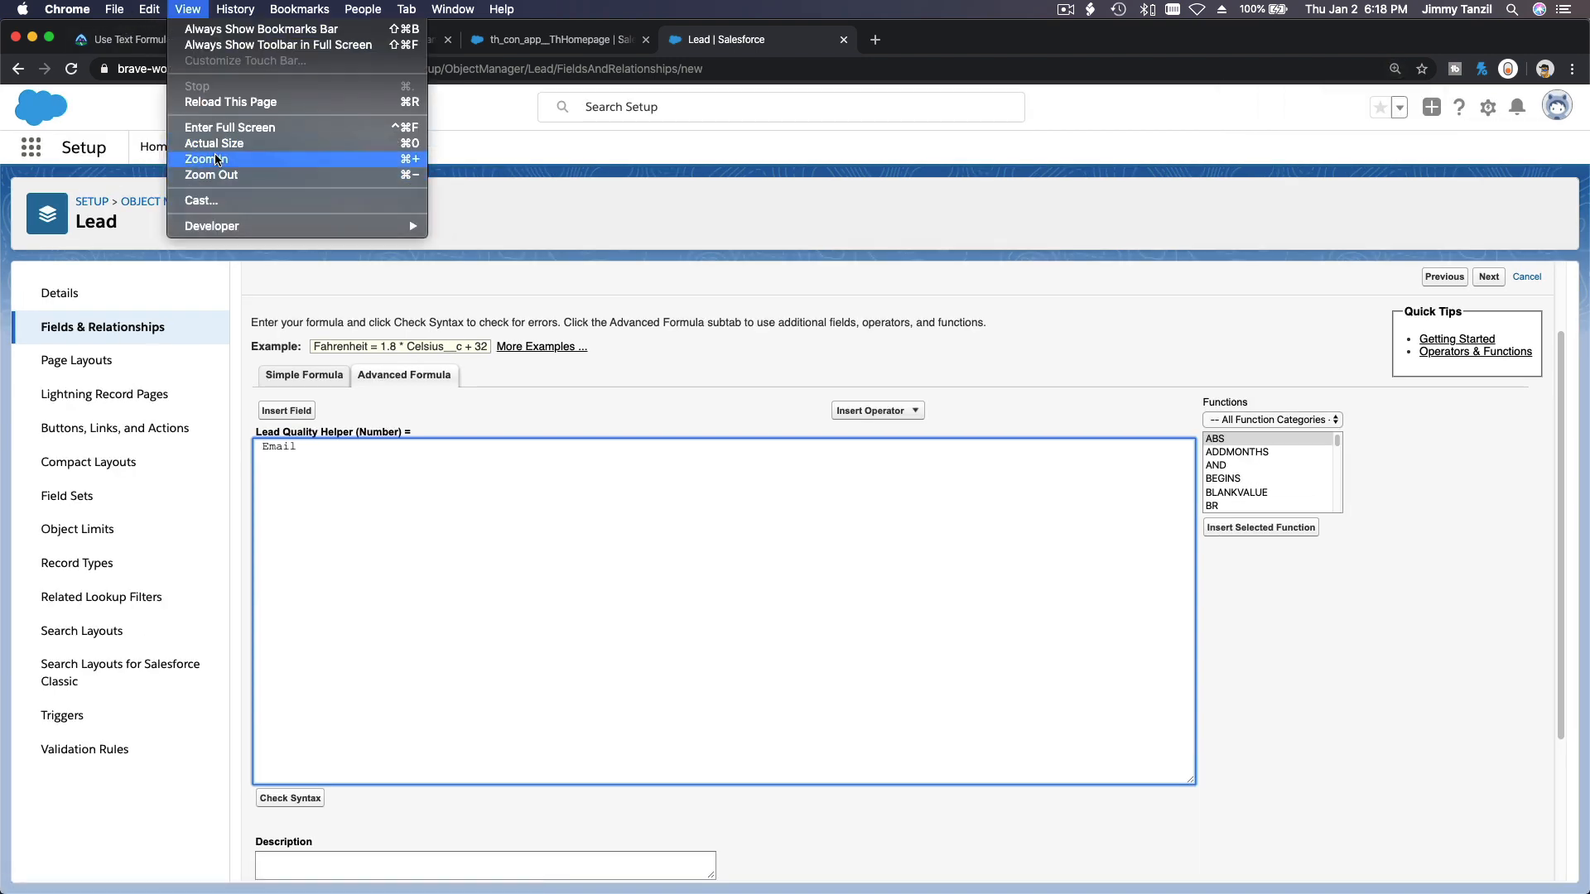
{"action": "left_click", "coordinate": [215, 159]}
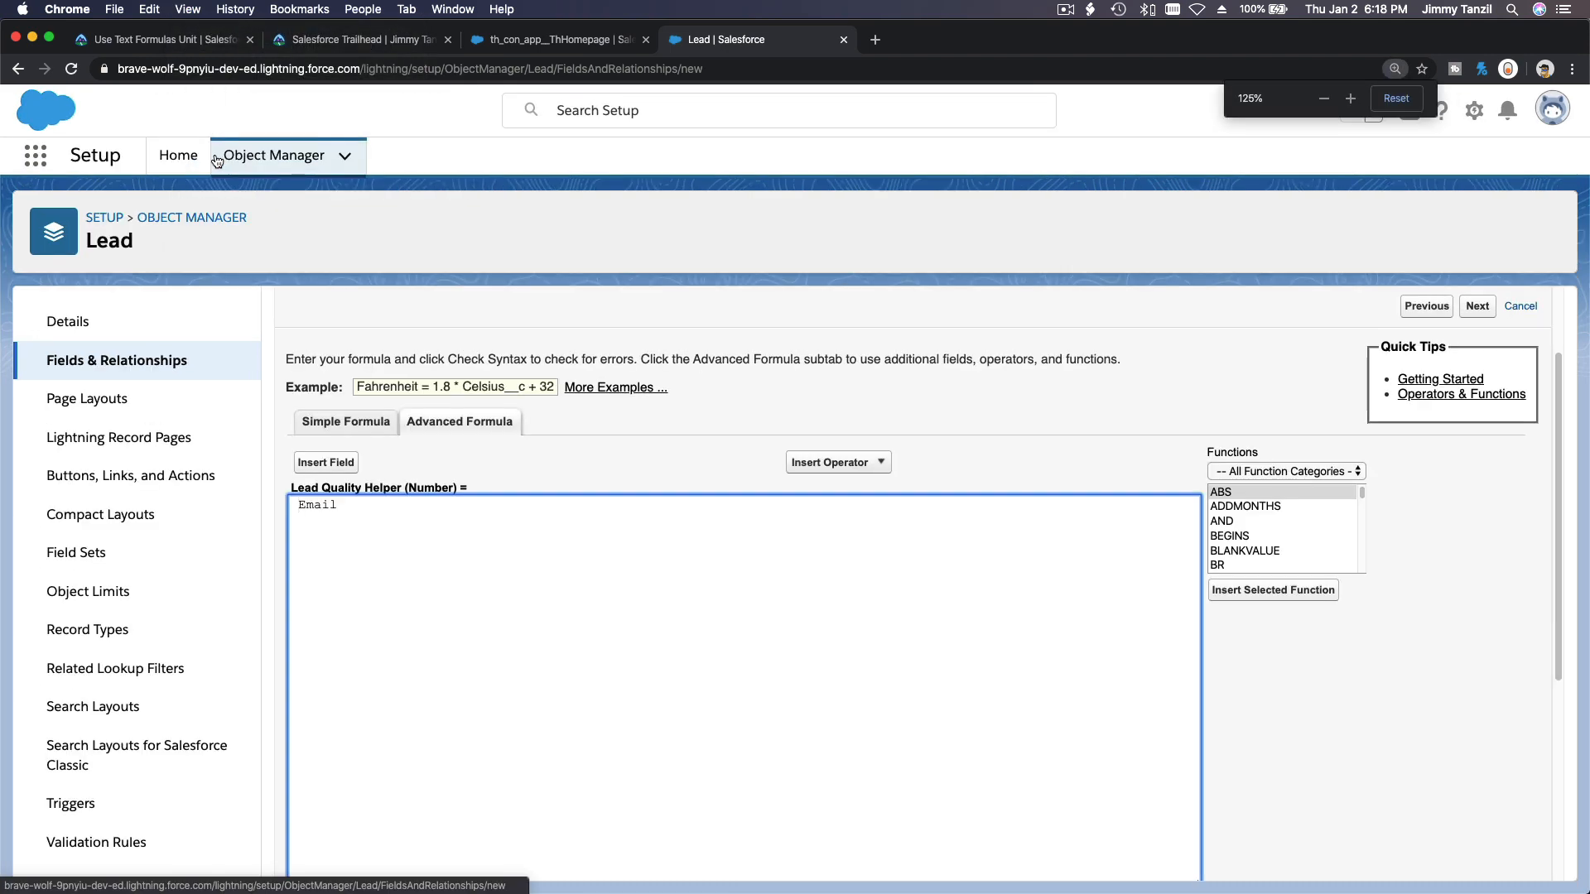
{"action": "key", "text": "super+equal"}
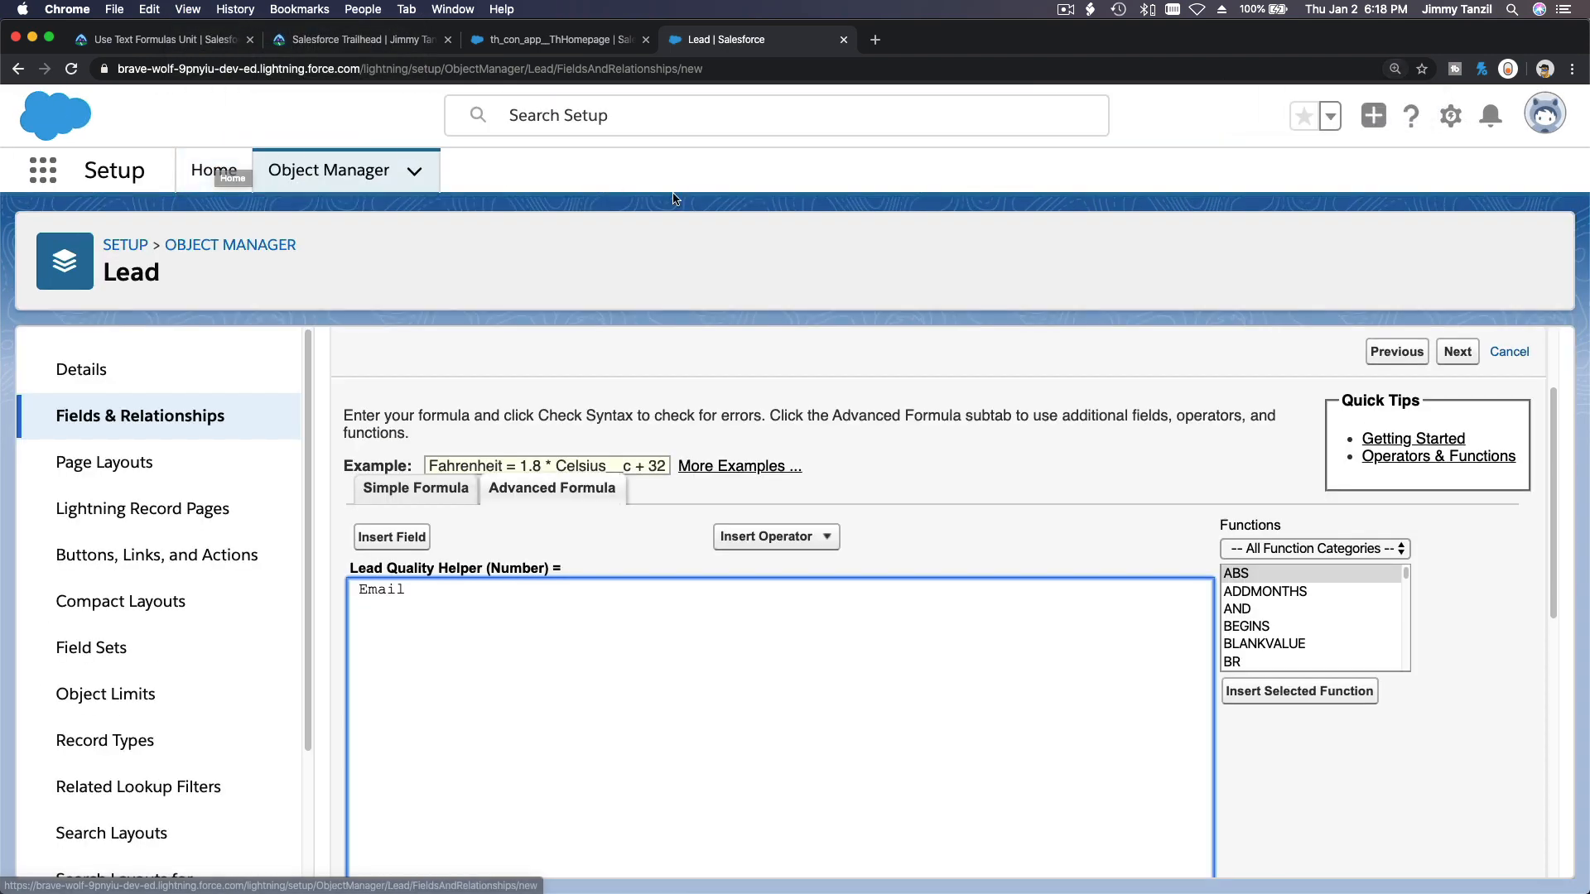
{"action": "scroll", "coordinate": [853, 451], "scroll_direction": "down", "scroll_amount": 2}
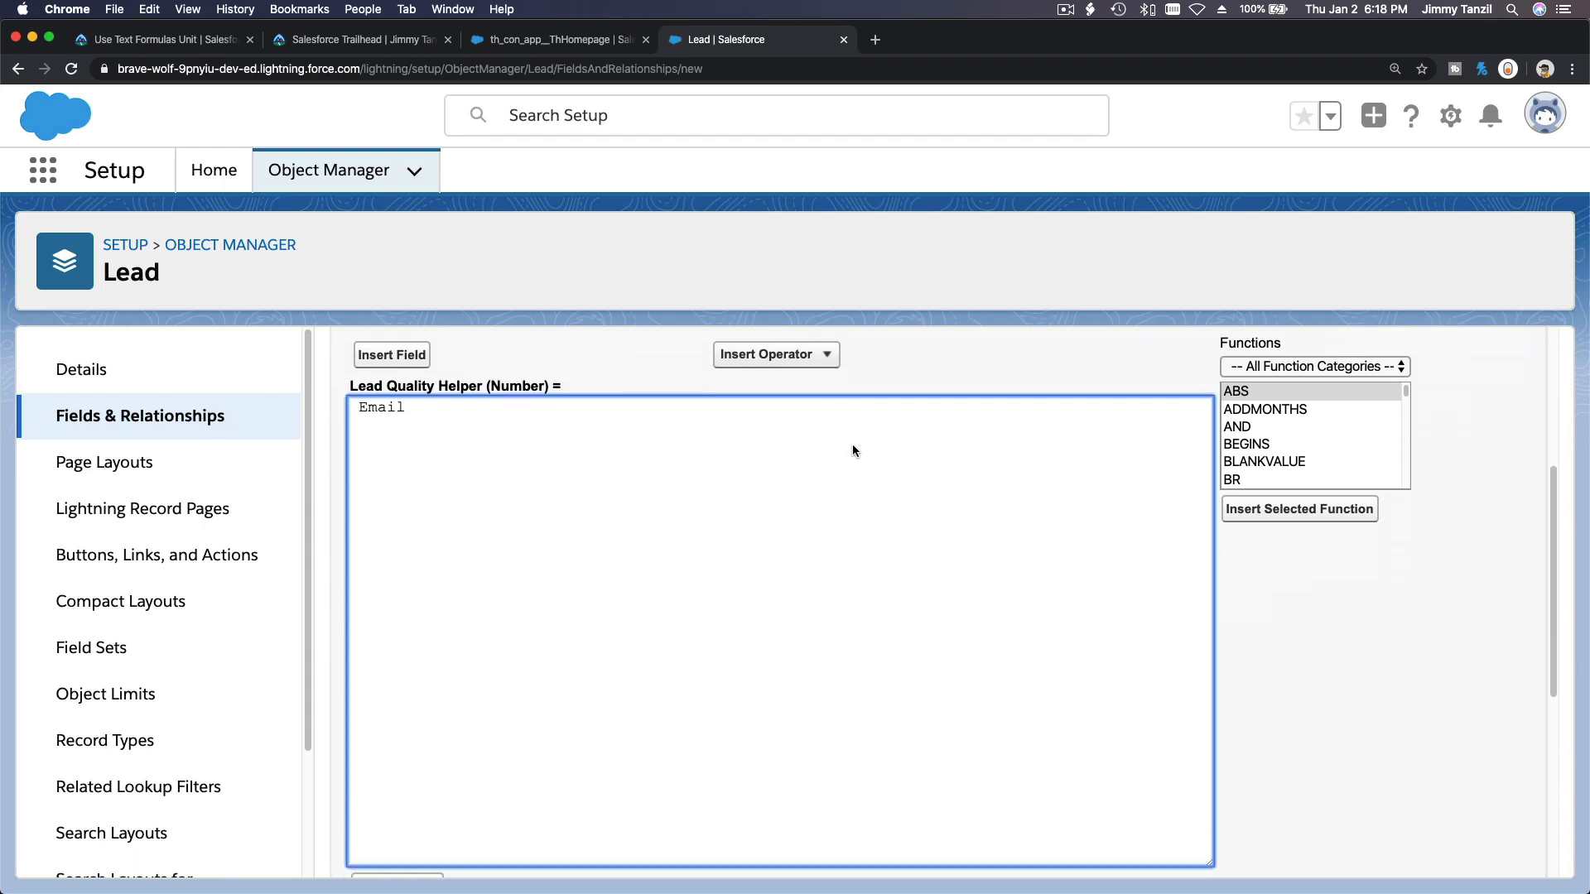
{"action": "scroll", "coordinate": [855, 451], "scroll_direction": "down", "scroll_amount": 1}
{"action": "scroll", "coordinate": [855, 452], "scroll_direction": "up", "scroll_amount": 1}
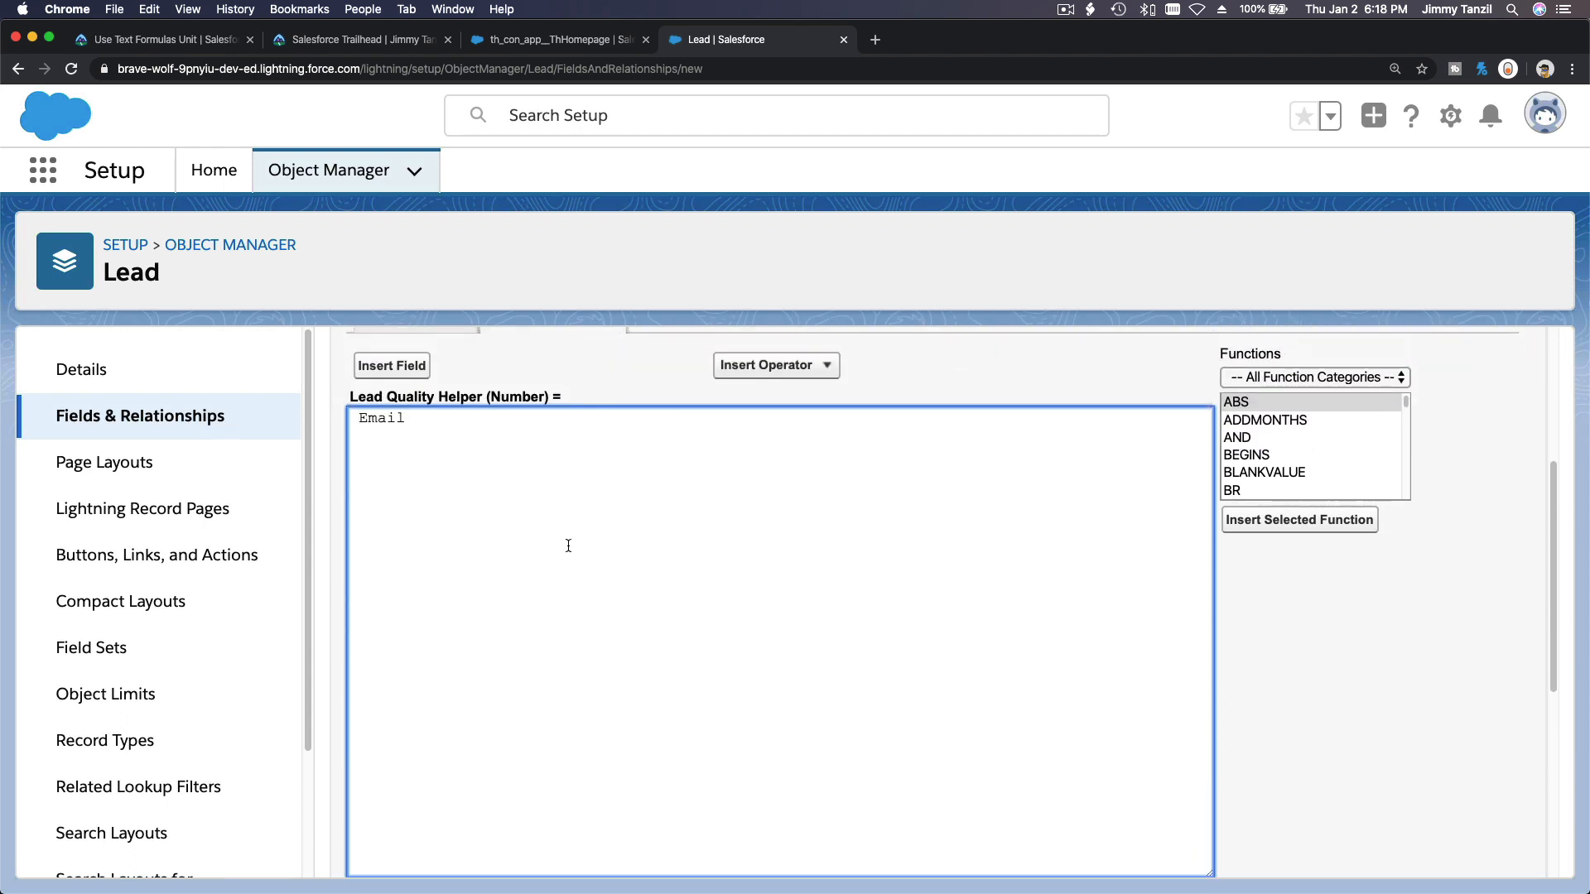
{"action": "type", "text": "IF("}
{"action": "double_click", "coordinate": [412, 417]}
{"action": "left_click", "coordinate": [454, 426]}
{"action": "type", "text": ",1,0"}
{"action": "key", "text": "BackSpace"}
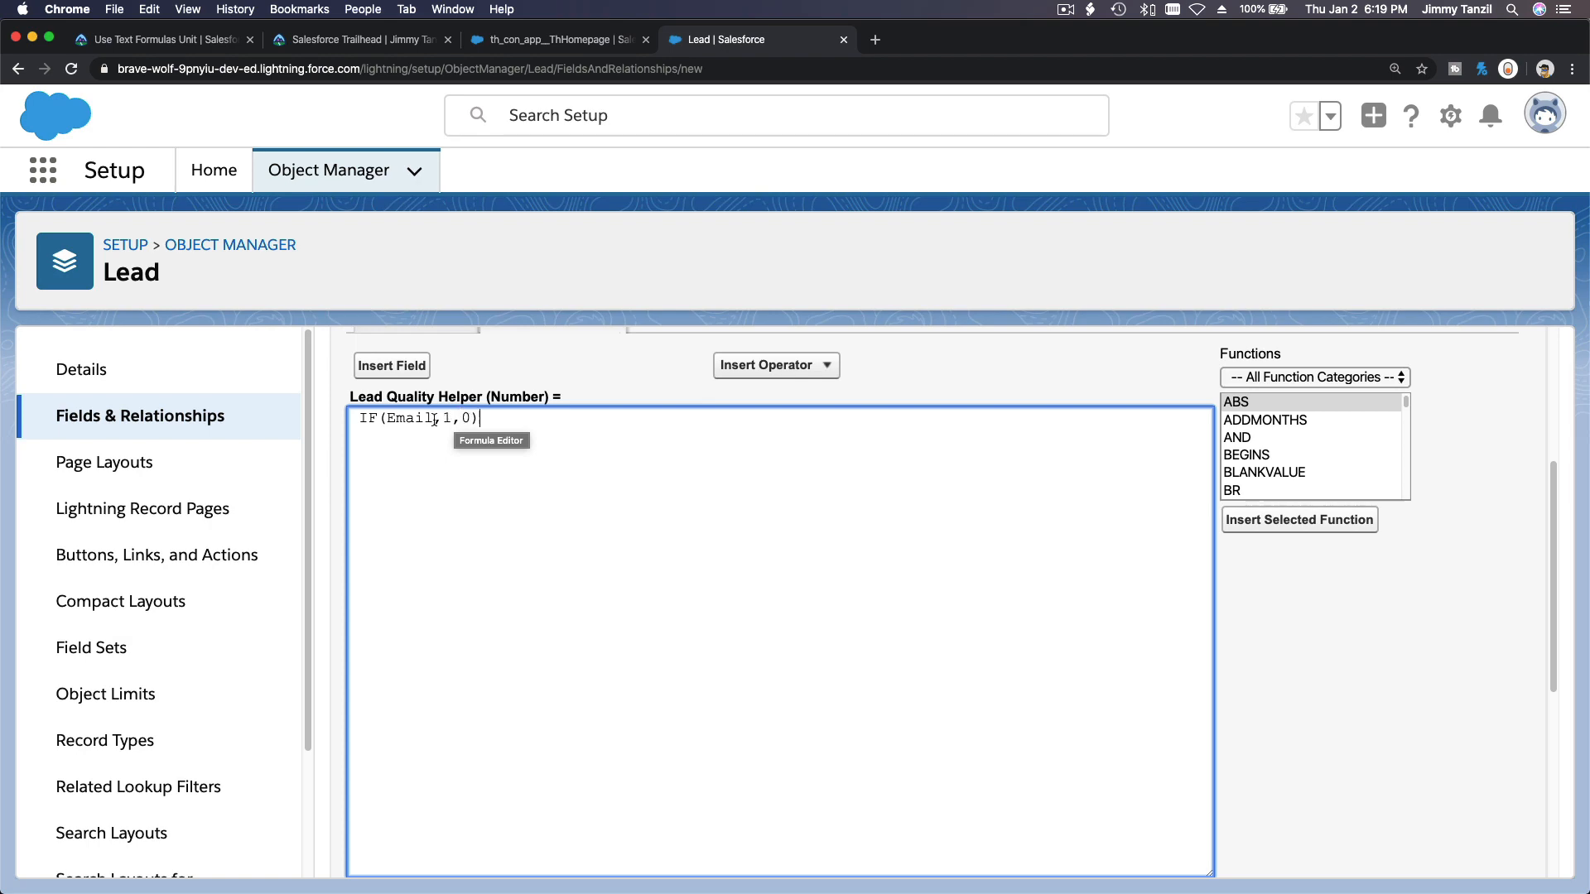
Append + IF( Phone, 1, 0) + to the formula, inserting the Phone field.
{"action": "left_click", "coordinate": [160, 40]}
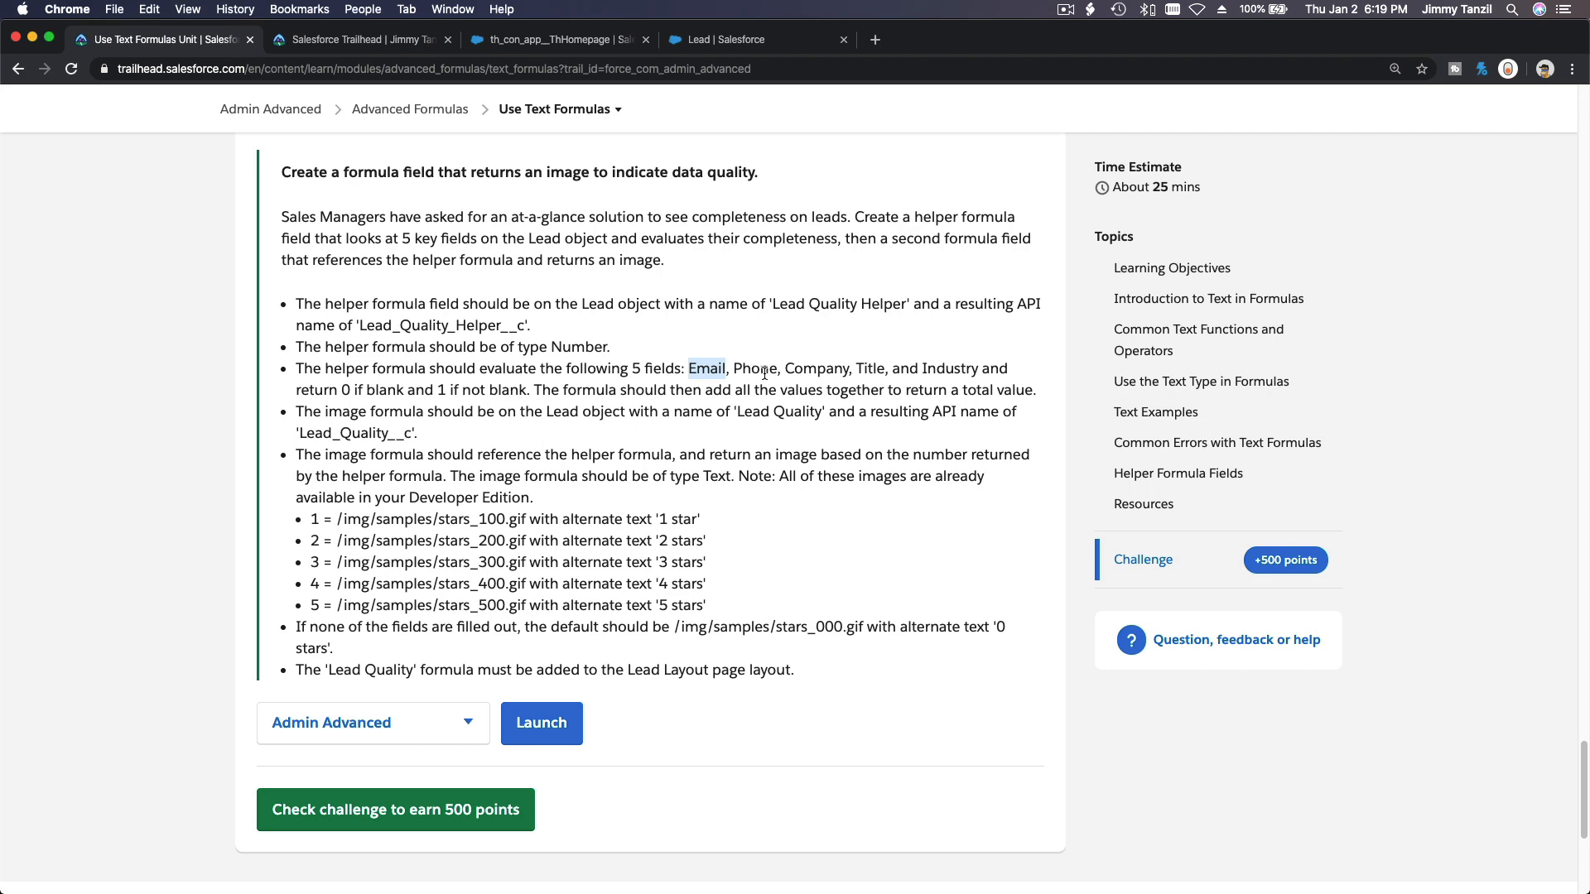
{"action": "left_click", "coordinate": [696, 45]}
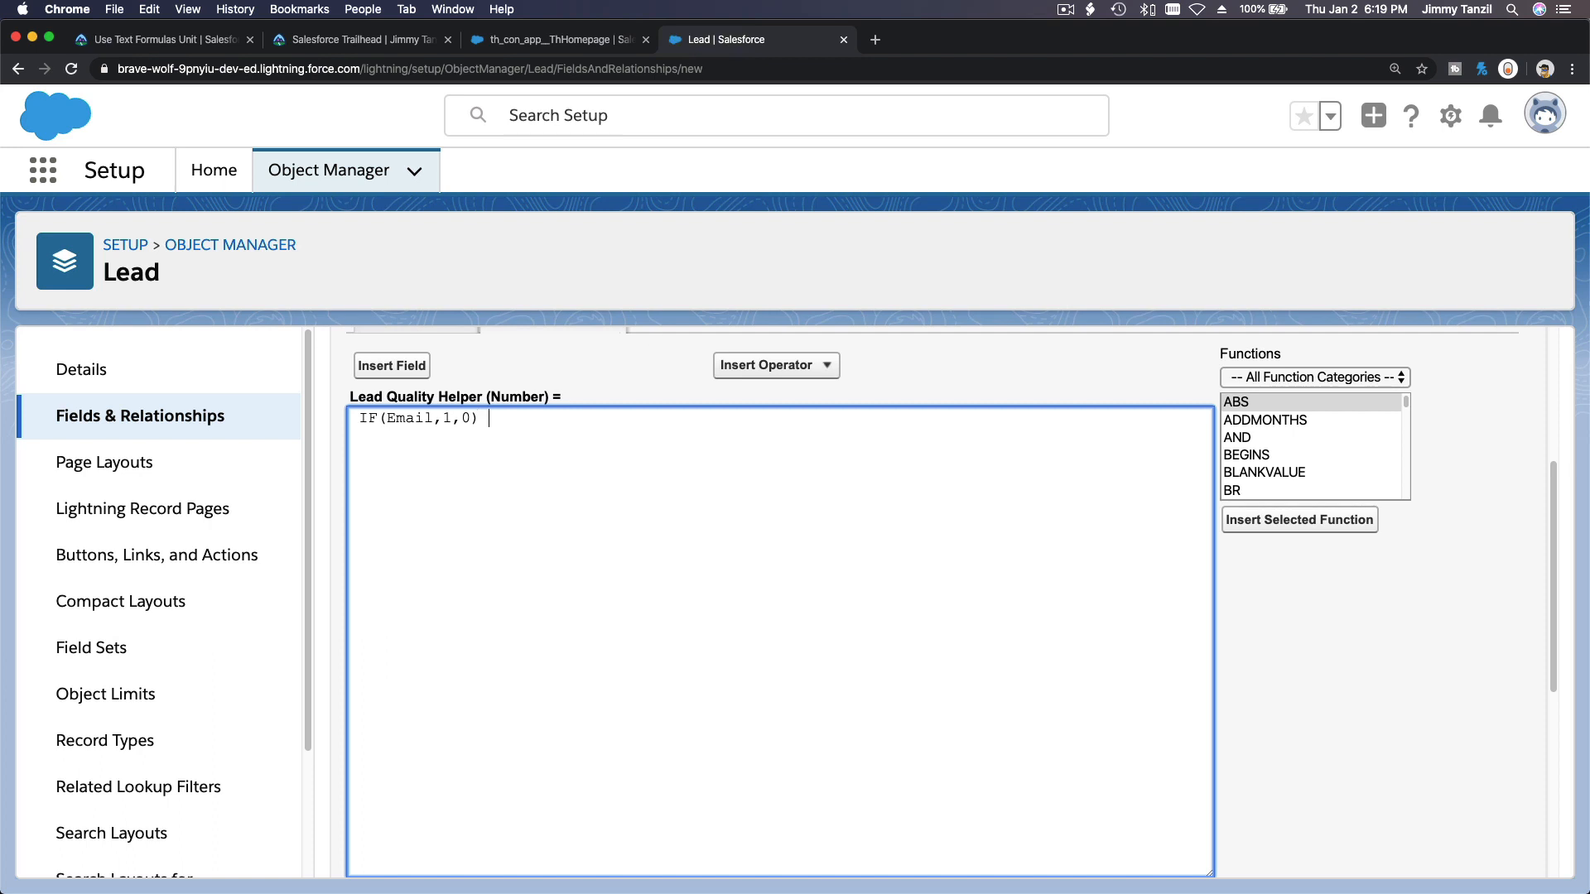
{"action": "type", "text": "+ IF("}
{"action": "left_click", "coordinate": [427, 373]}
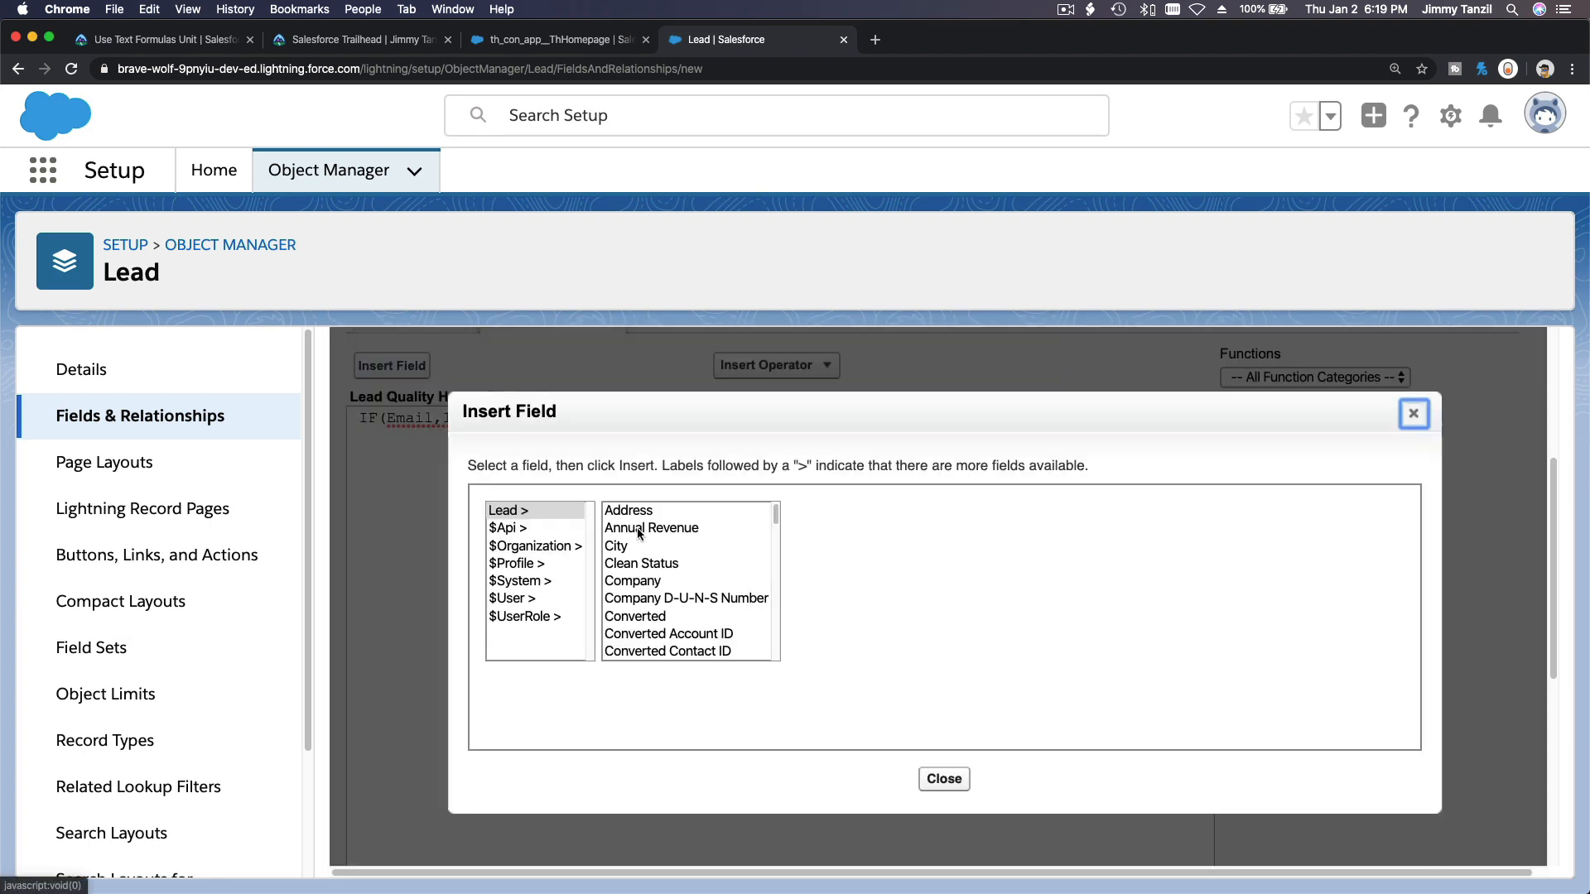
{"action": "left_click", "coordinate": [157, 40]}
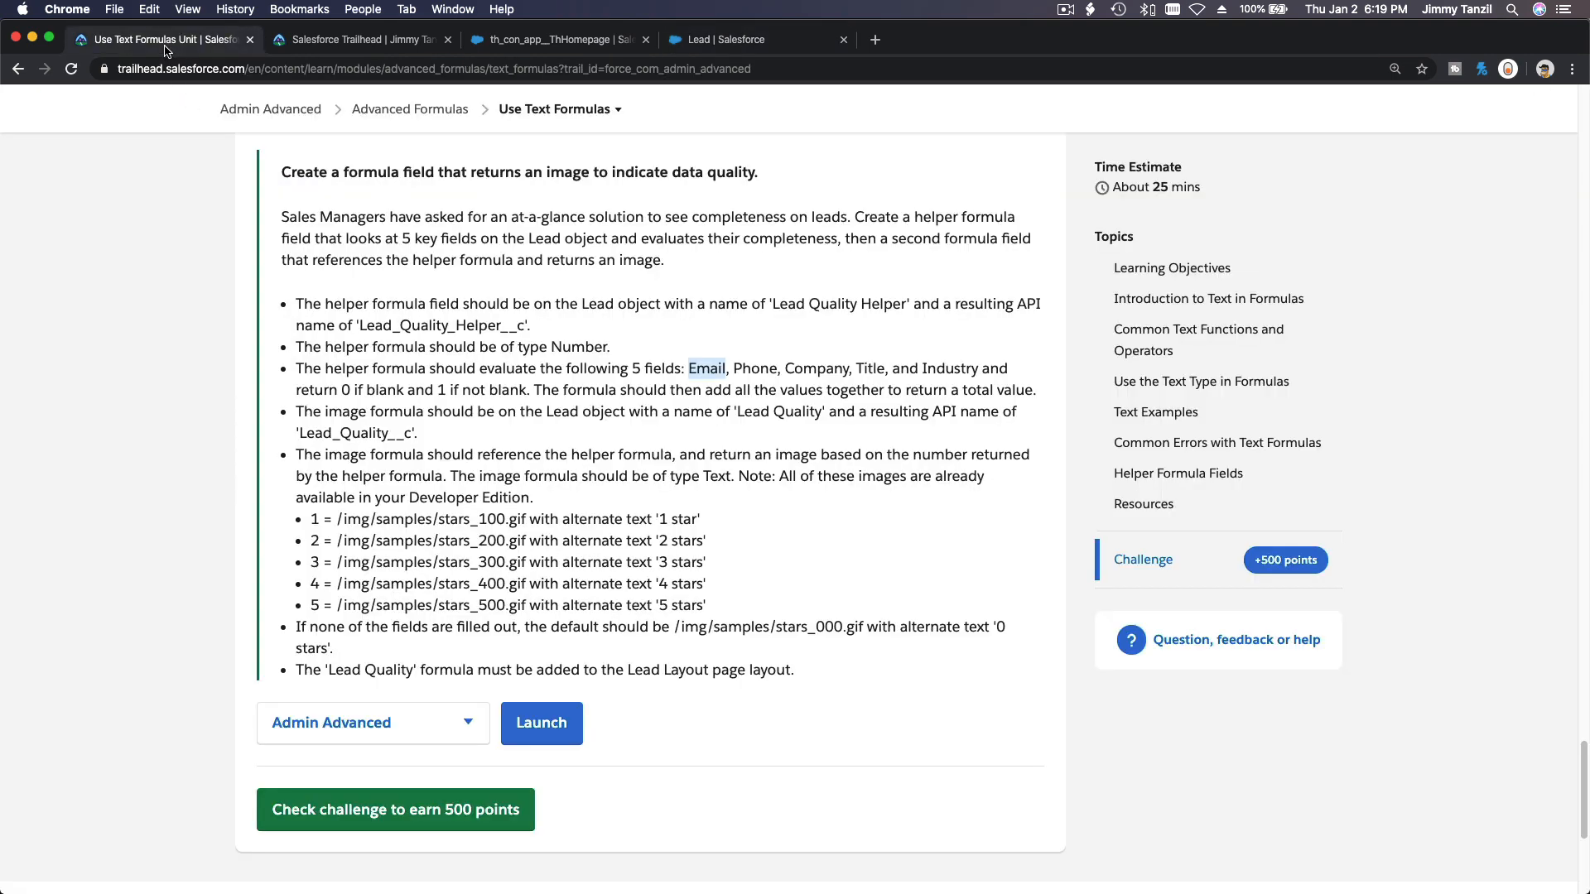
{"action": "left_click", "coordinate": [684, 42]}
{"action": "scroll", "coordinate": [686, 561], "scroll_direction": "down", "scroll_amount": 3}
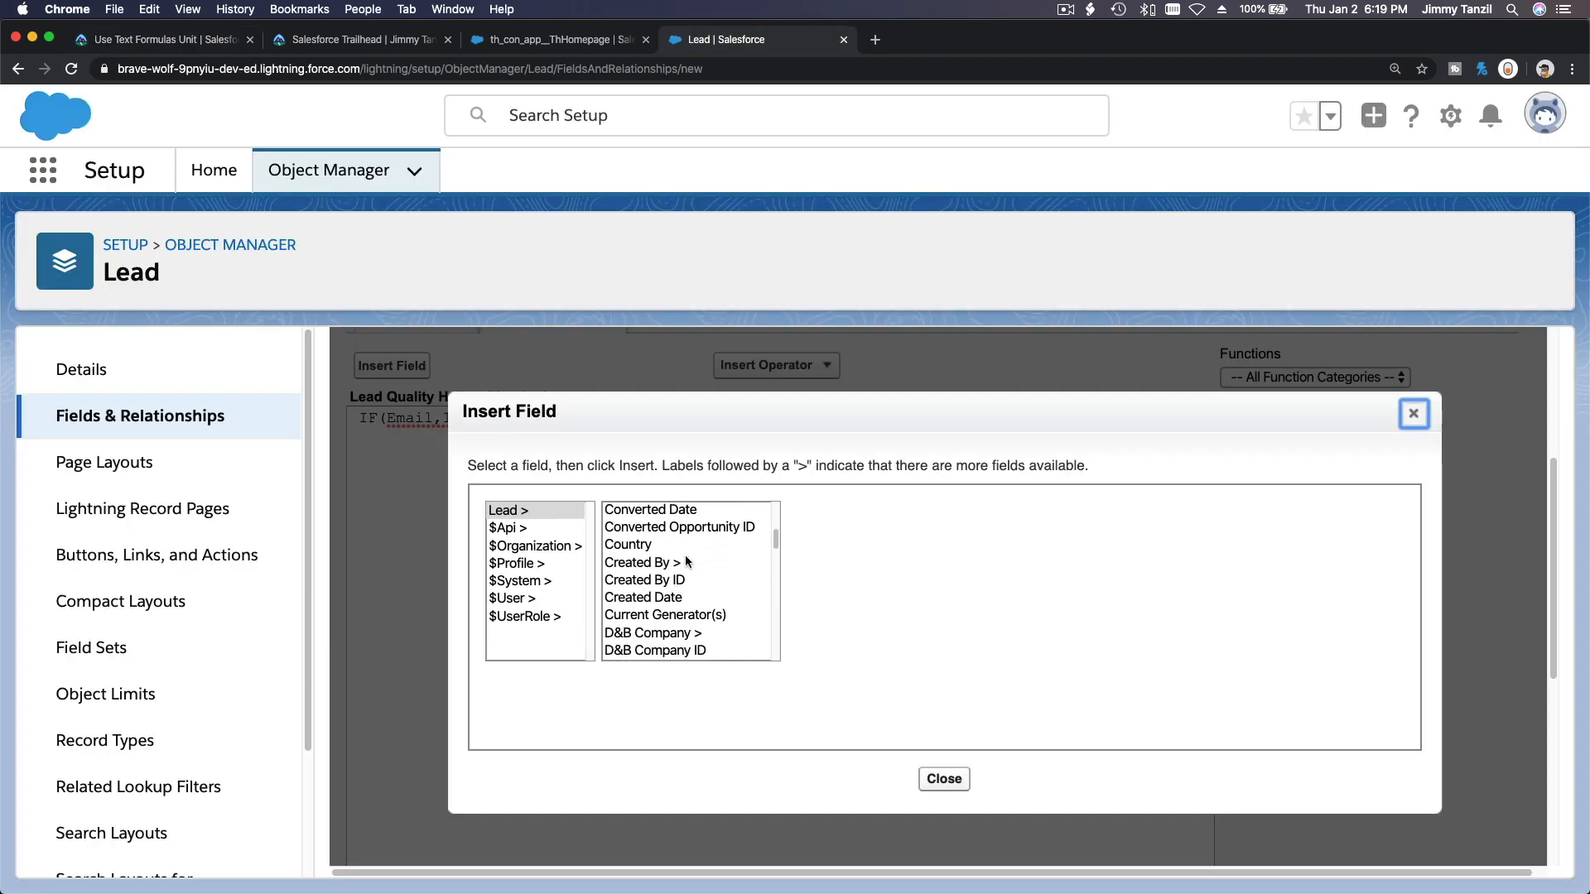
{"action": "scroll", "coordinate": [685, 562], "scroll_direction": "down", "scroll_amount": 8}
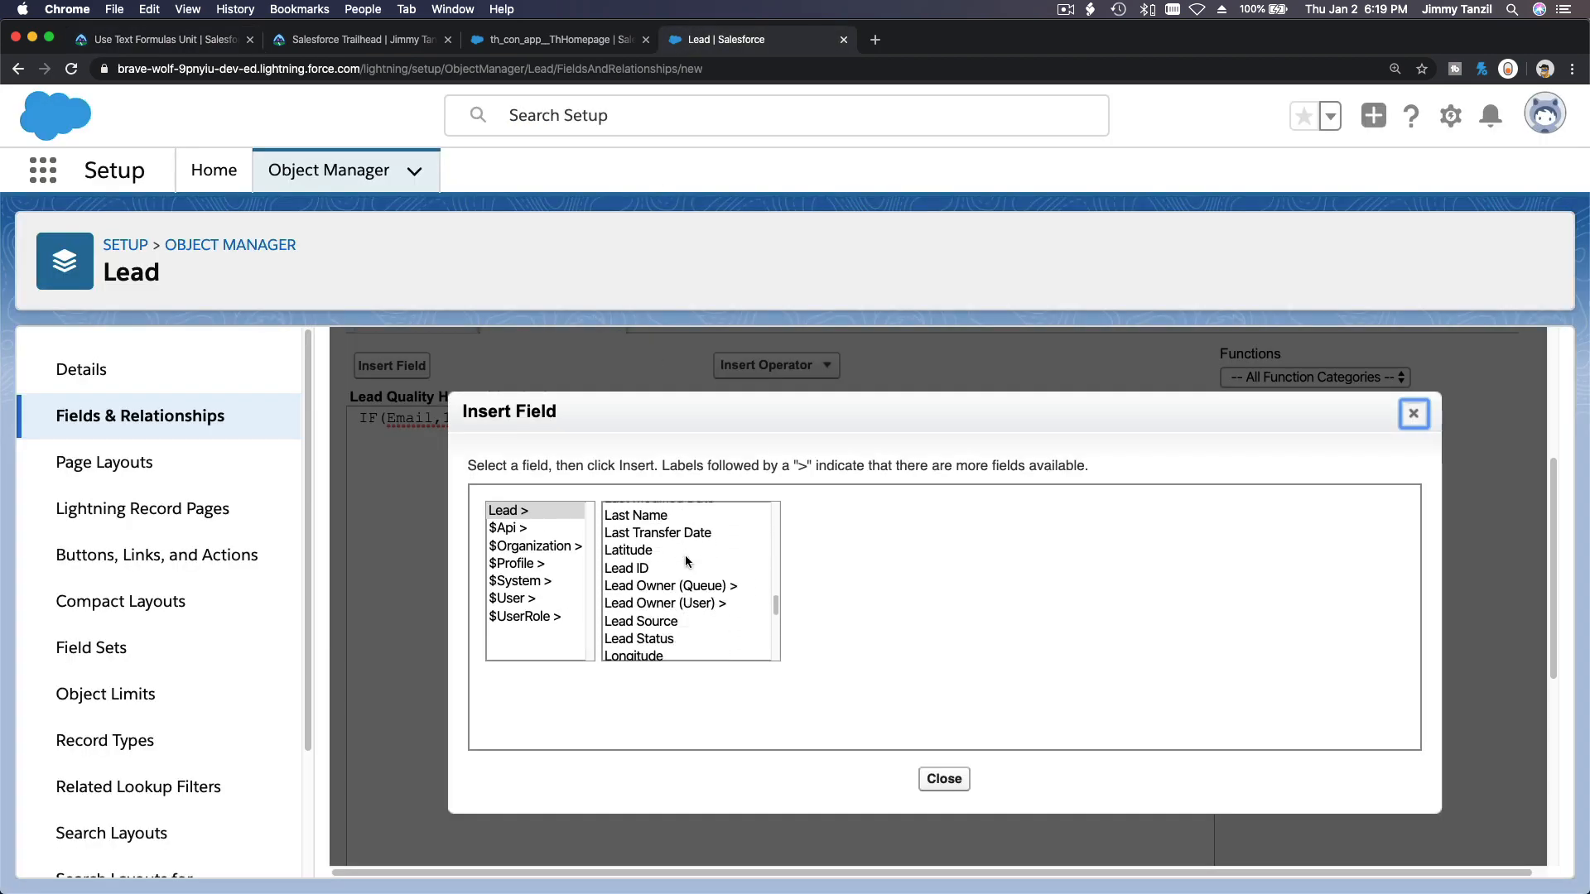
{"action": "scroll", "coordinate": [684, 561], "scroll_direction": "down", "scroll_amount": 5}
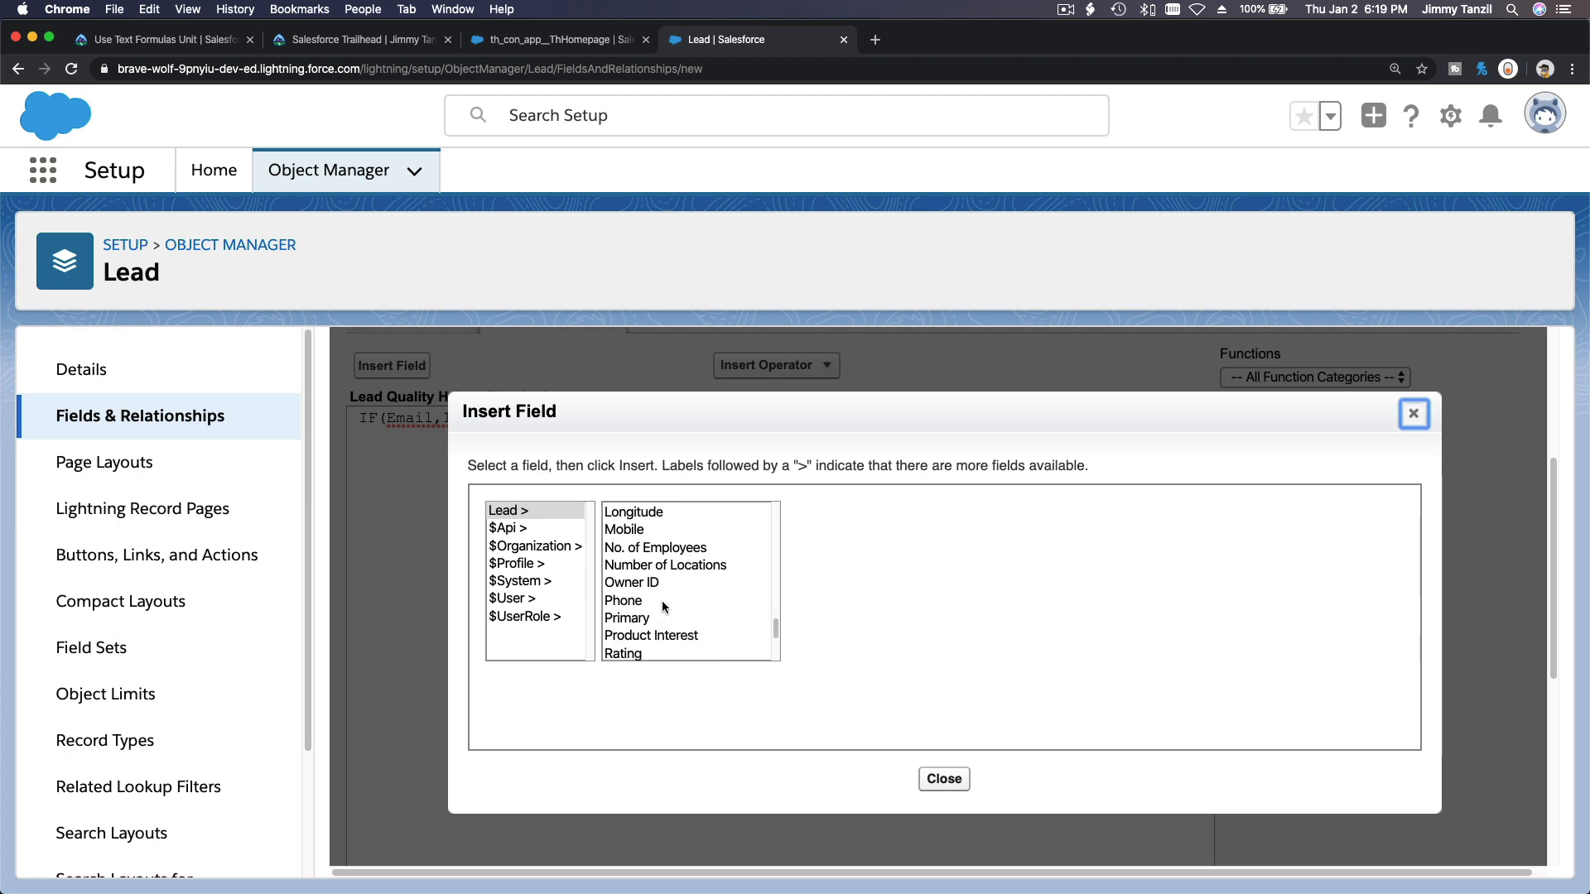
{"action": "left_click", "coordinate": [662, 602]}
{"action": "left_click", "coordinate": [853, 635]}
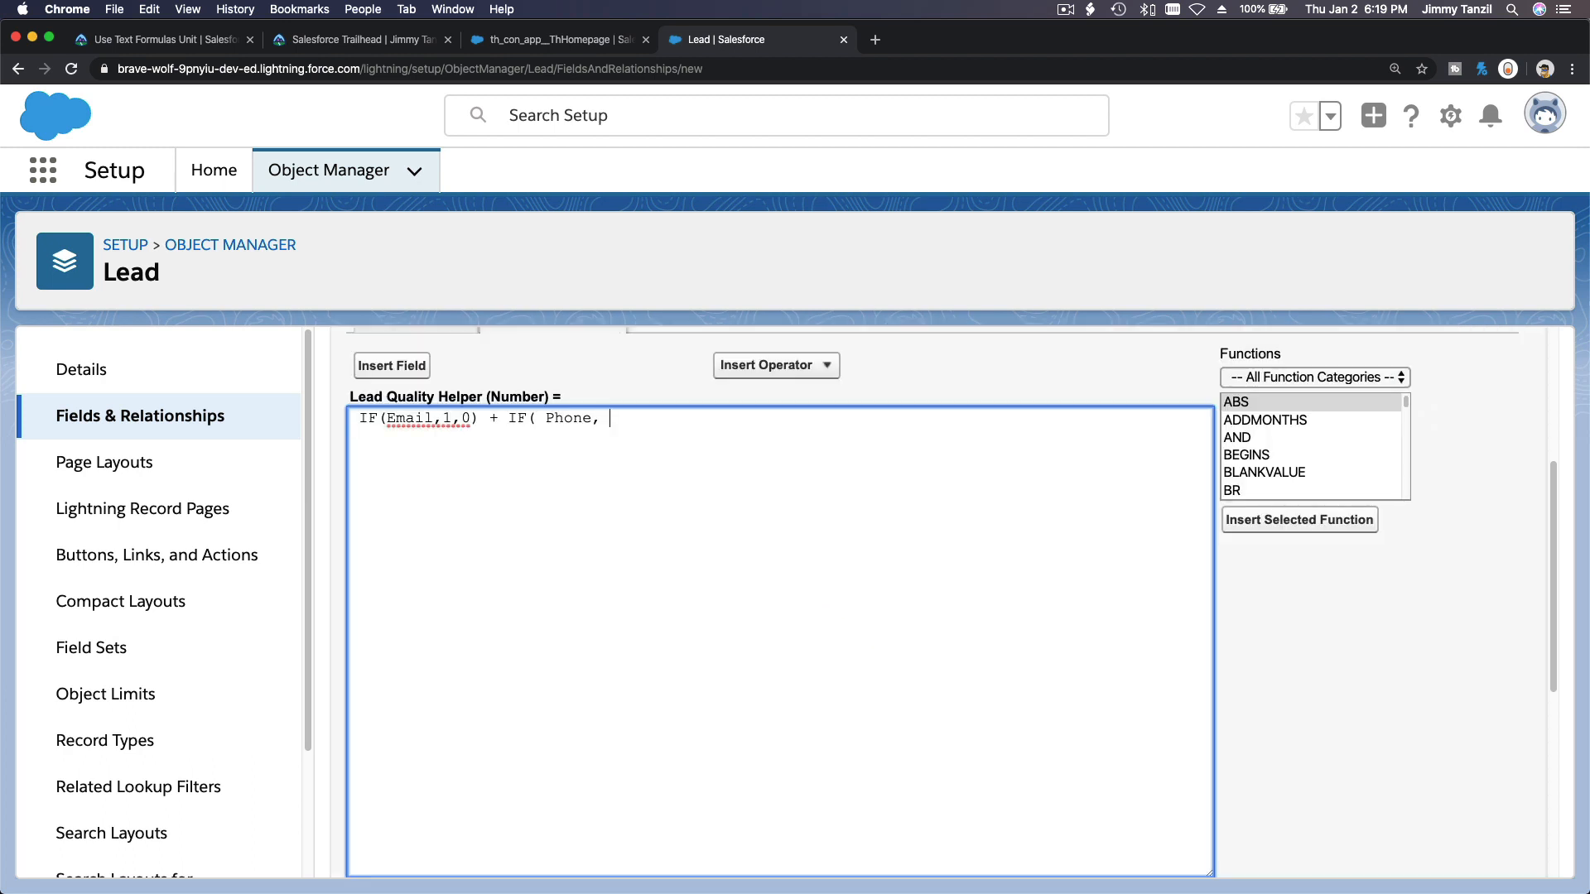
{"action": "type", "text": ", 1, 0) +"}
Duplicate the Phone IF expression at the end of the formula and swap its field for Company.
{"action": "left_click_drag", "start_coordinate": [506, 420], "coordinate": [653, 424]}
{"action": "key", "text": "cmd+c"}
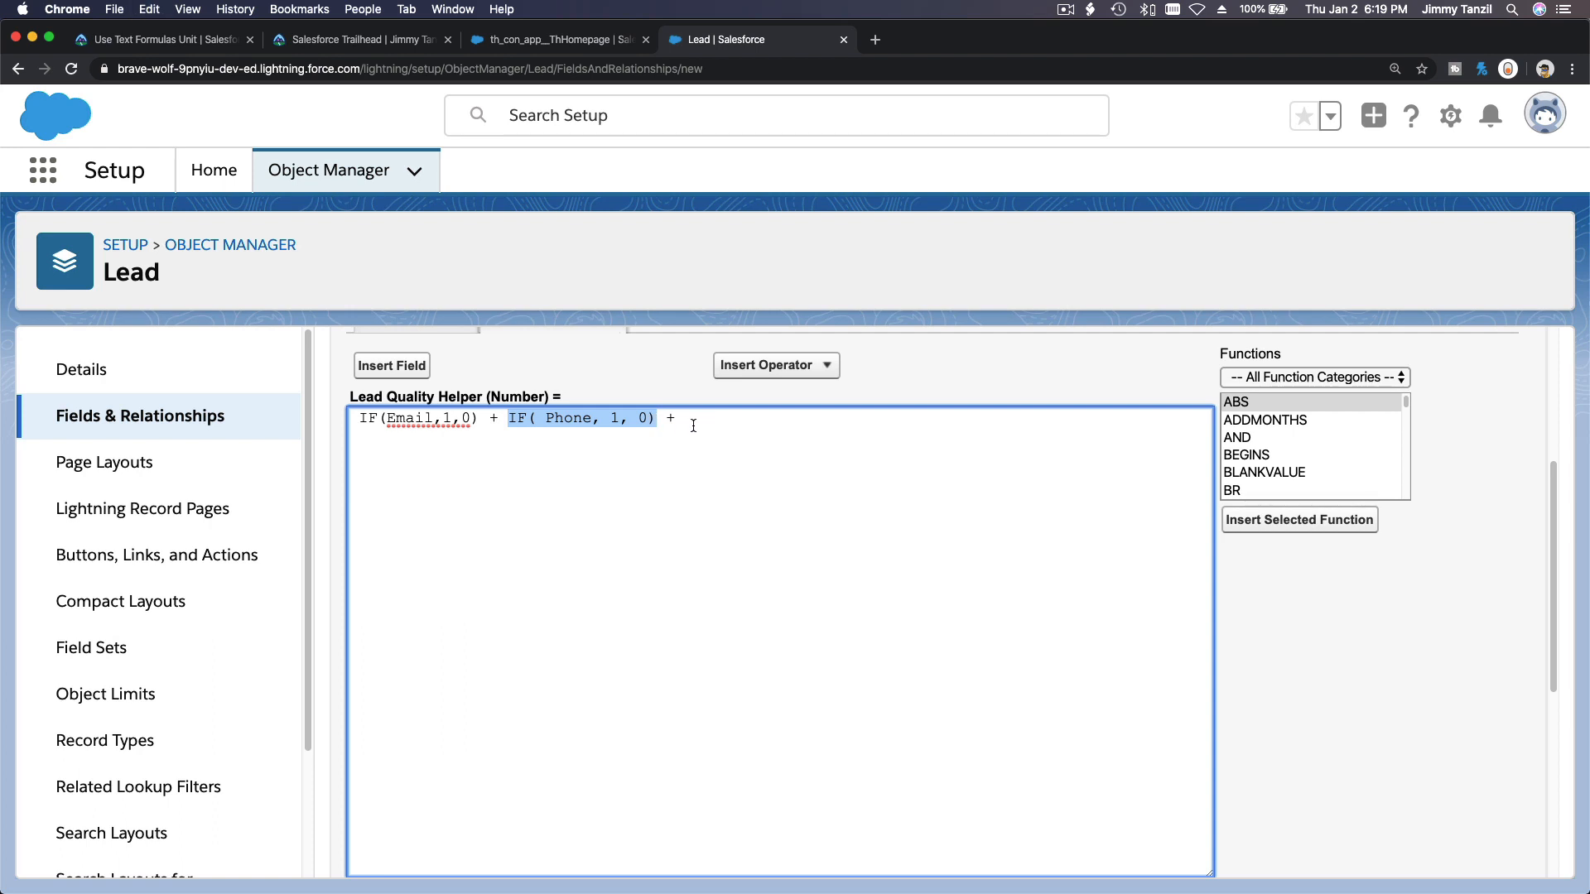
{"action": "left_click", "coordinate": [694, 422]}
{"action": "key", "text": "cmd+v"}
{"action": "double_click", "coordinate": [743, 420]}
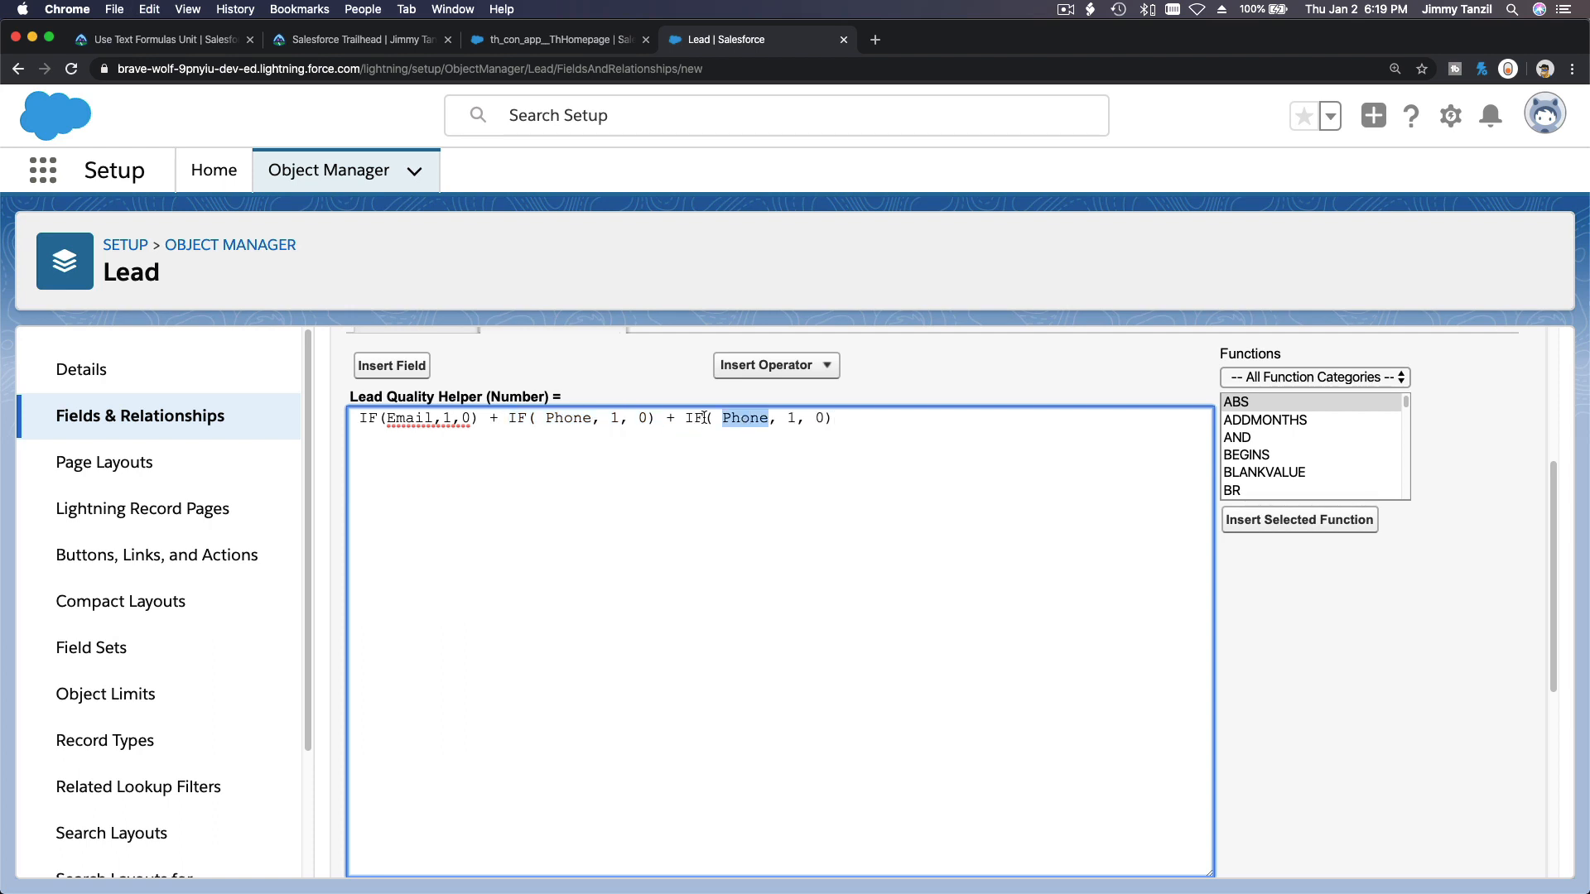
{"action": "left_click", "coordinate": [417, 365]}
{"action": "left_click", "coordinate": [684, 581]}
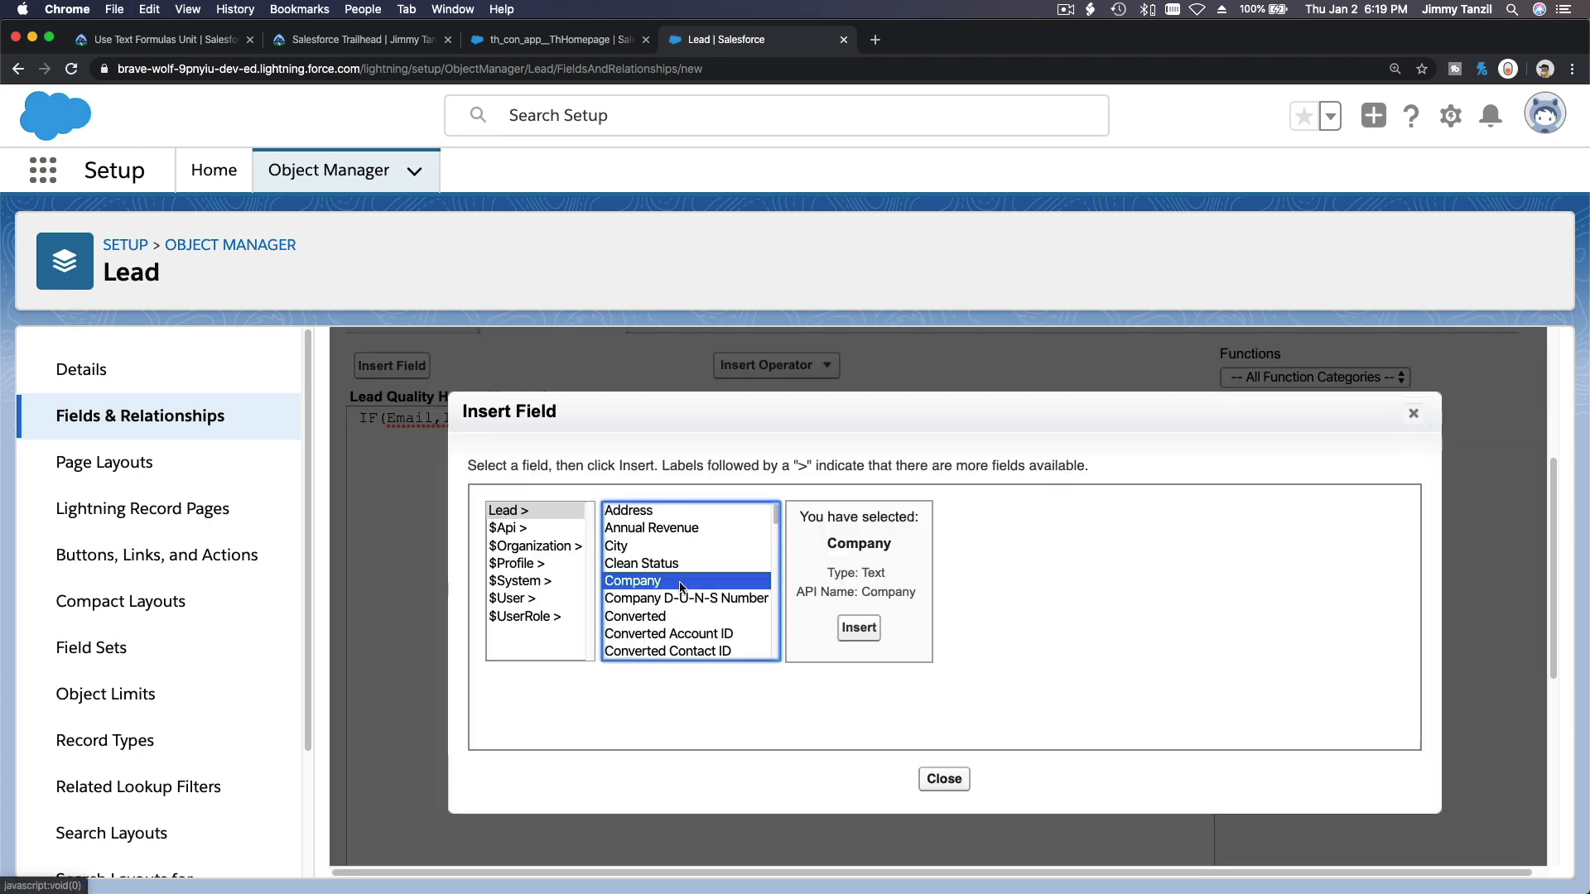
{"action": "left_click", "coordinate": [859, 634]}
{"action": "left_click", "coordinate": [884, 423]}
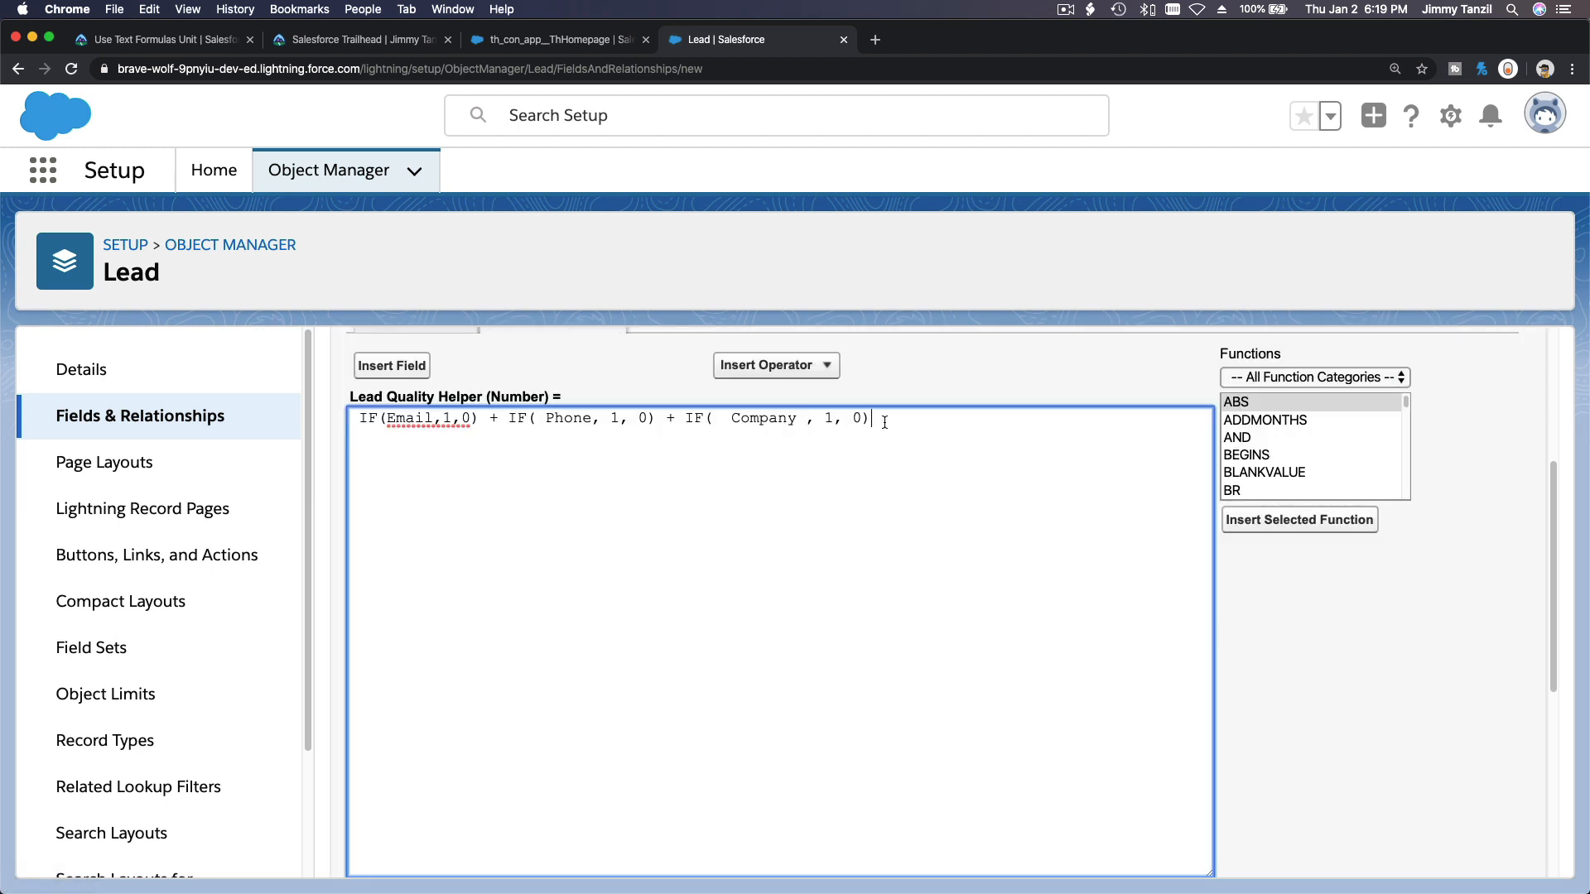
Append another copy of the IF expression after a plus sign and swap its field for Title.
{"action": "type", "text": "+"}
{"action": "key", "text": "super+v"}
{"action": "double_click", "coordinate": [960, 420]}
{"action": "left_click", "coordinate": [120, 48]}
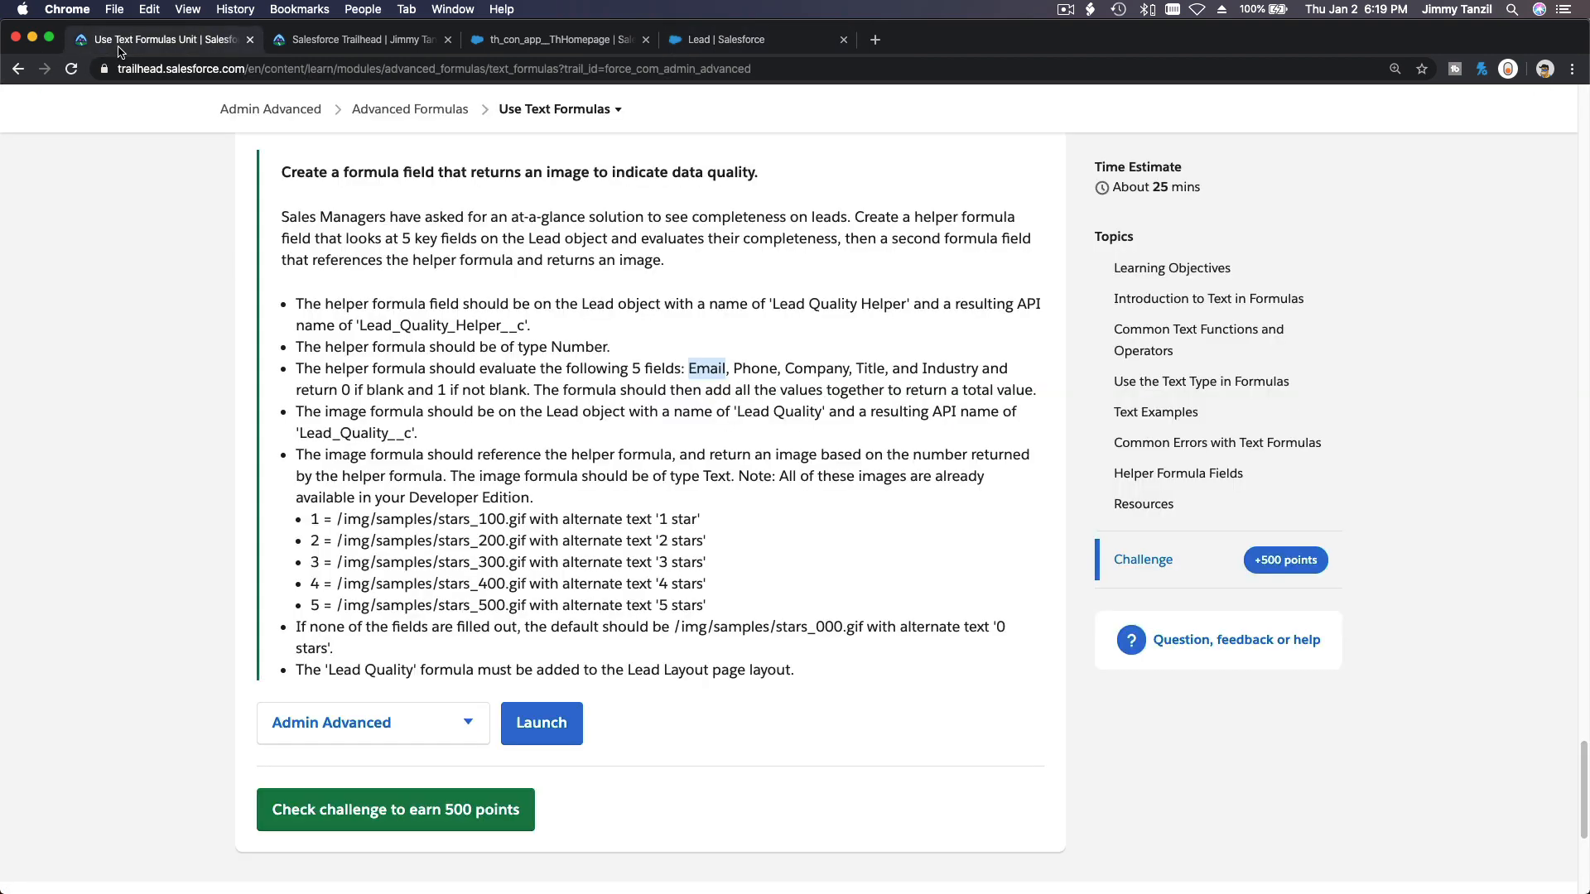
{"action": "left_click", "coordinate": [714, 48]}
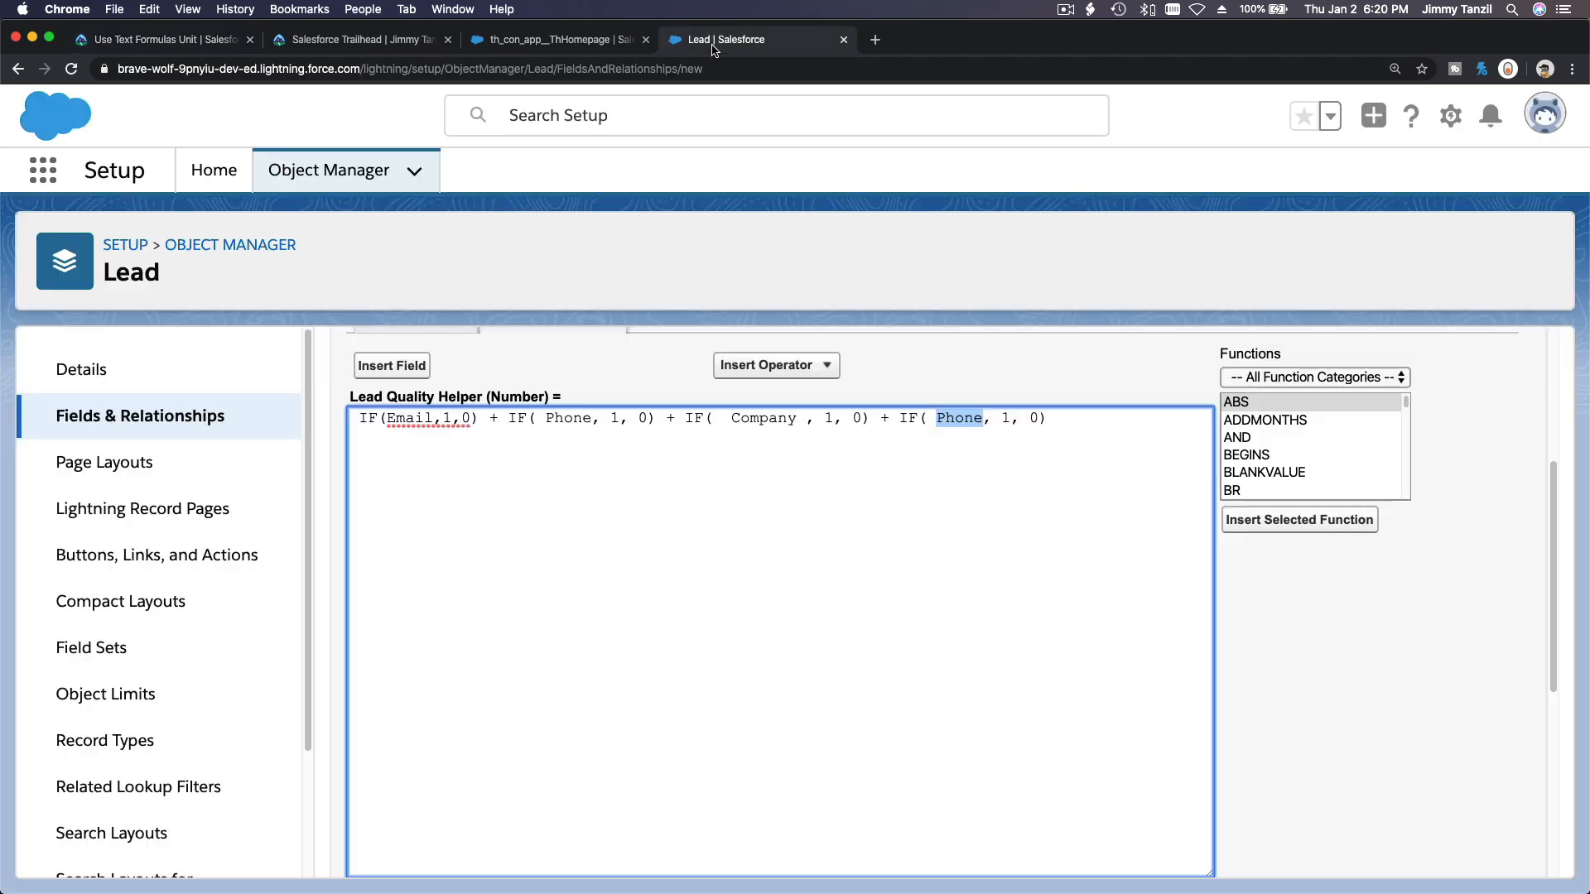
{"action": "left_click", "coordinate": [377, 372]}
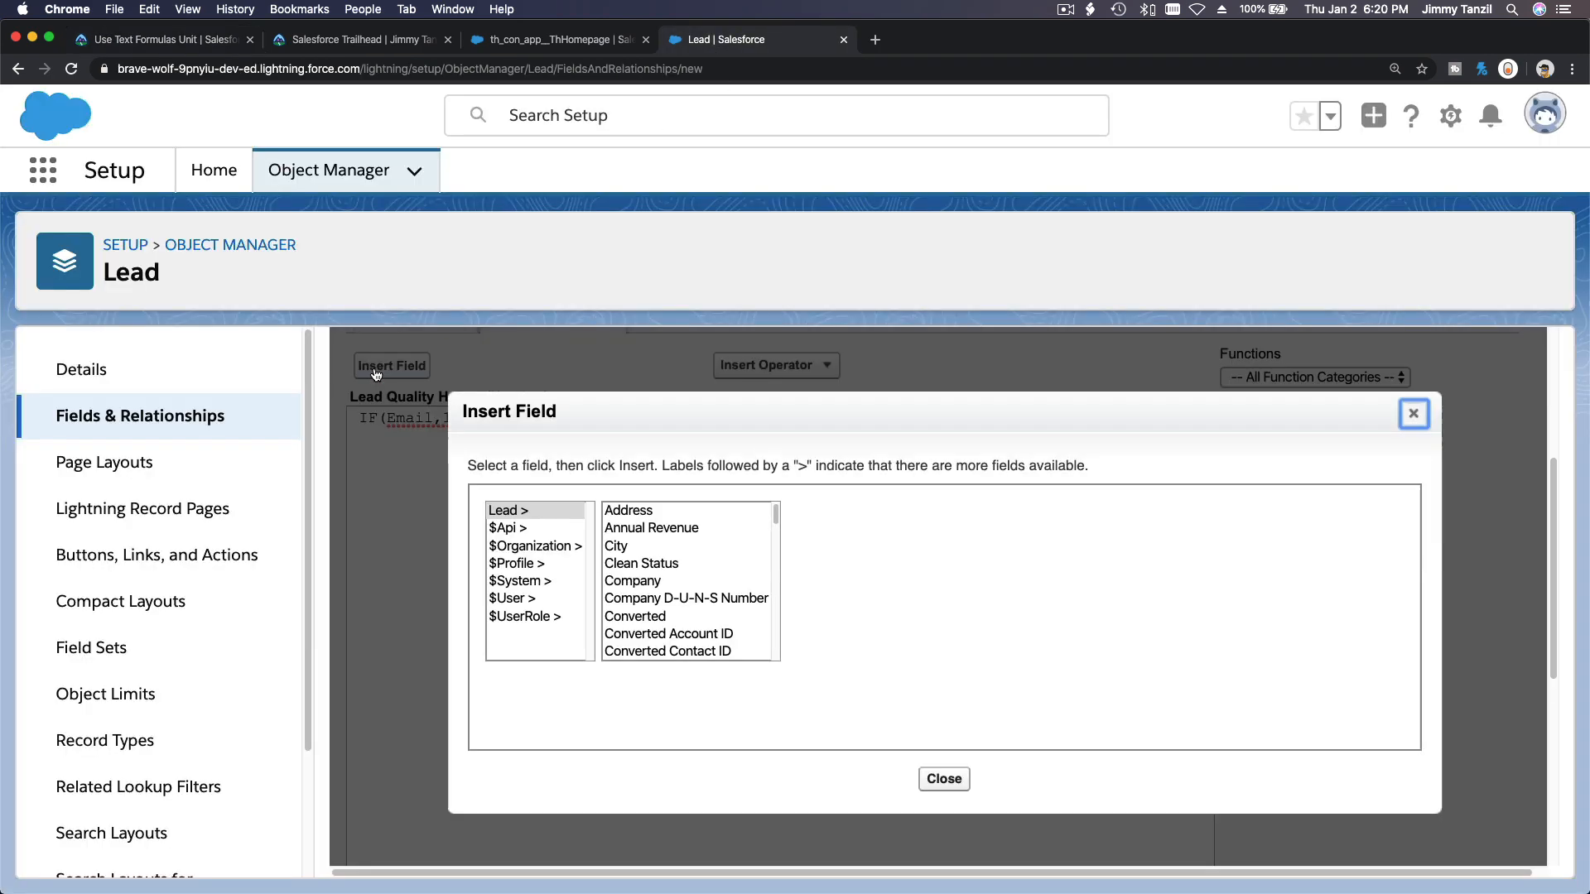
{"action": "scroll", "coordinate": [702, 601], "scroll_direction": "down", "scroll_amount": 2}
{"action": "scroll", "coordinate": [702, 601], "scroll_direction": "down", "scroll_amount": 5}
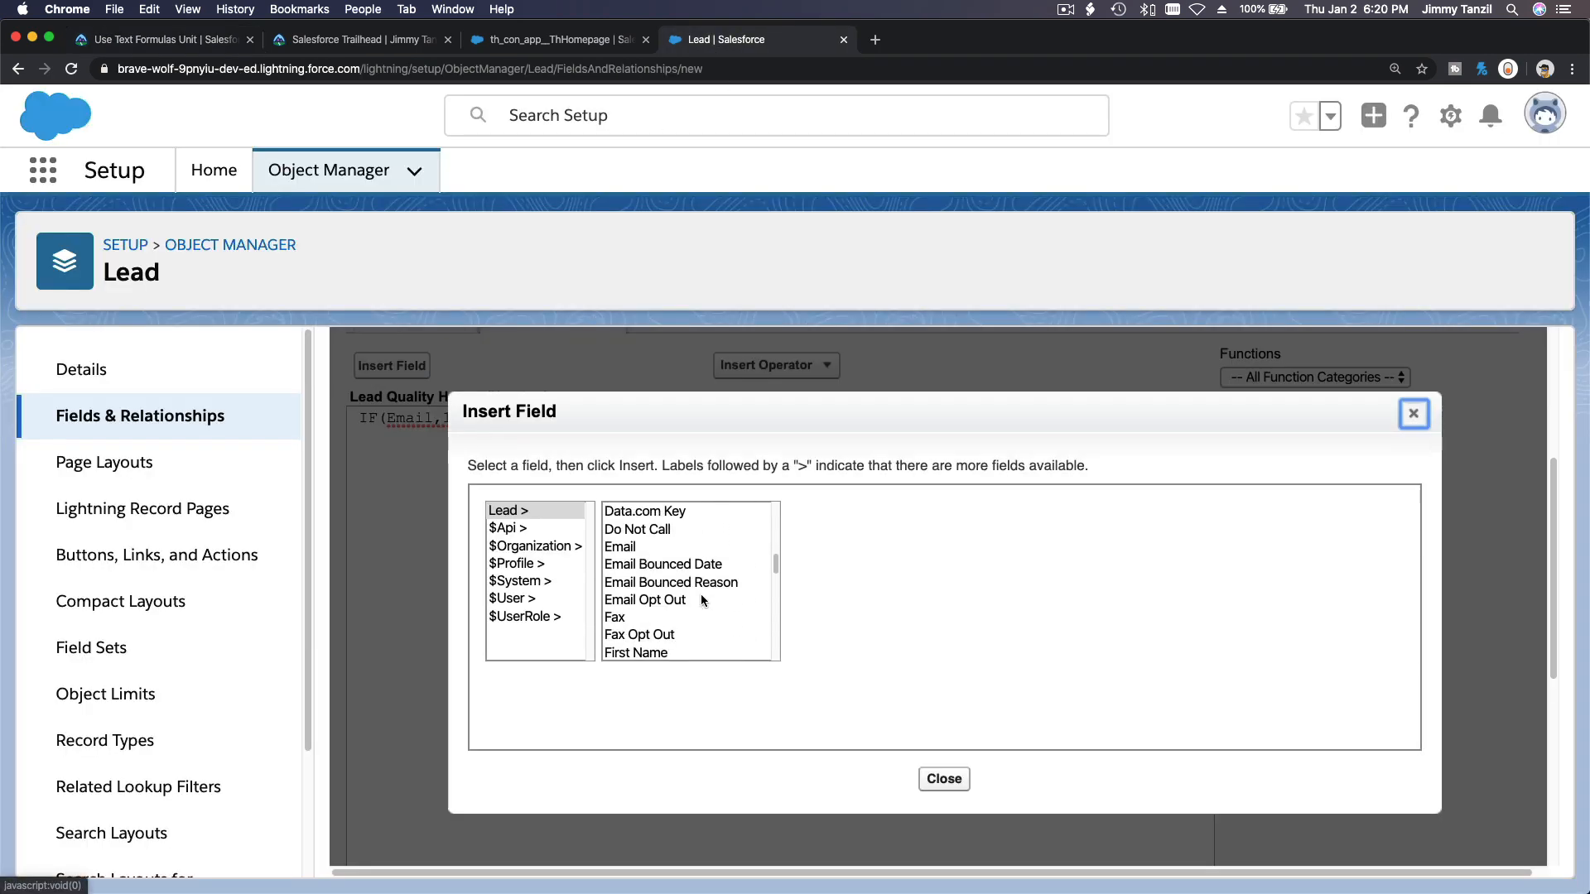
{"action": "scroll", "coordinate": [702, 601], "scroll_direction": "down", "scroll_amount": 6}
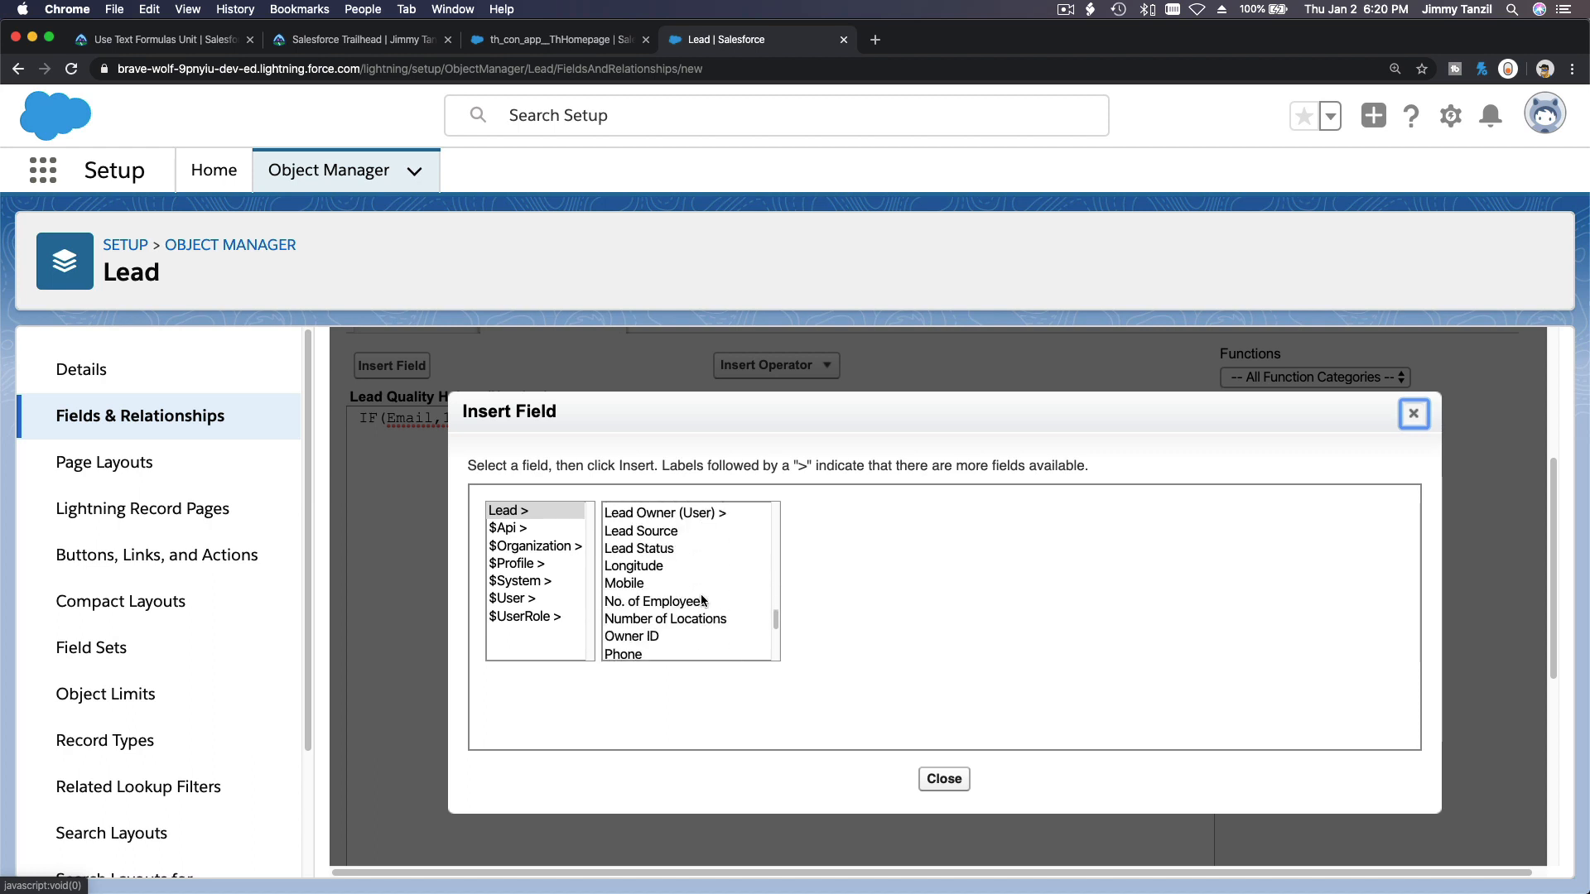
{"action": "scroll", "coordinate": [702, 601], "scroll_direction": "down", "scroll_amount": 1}
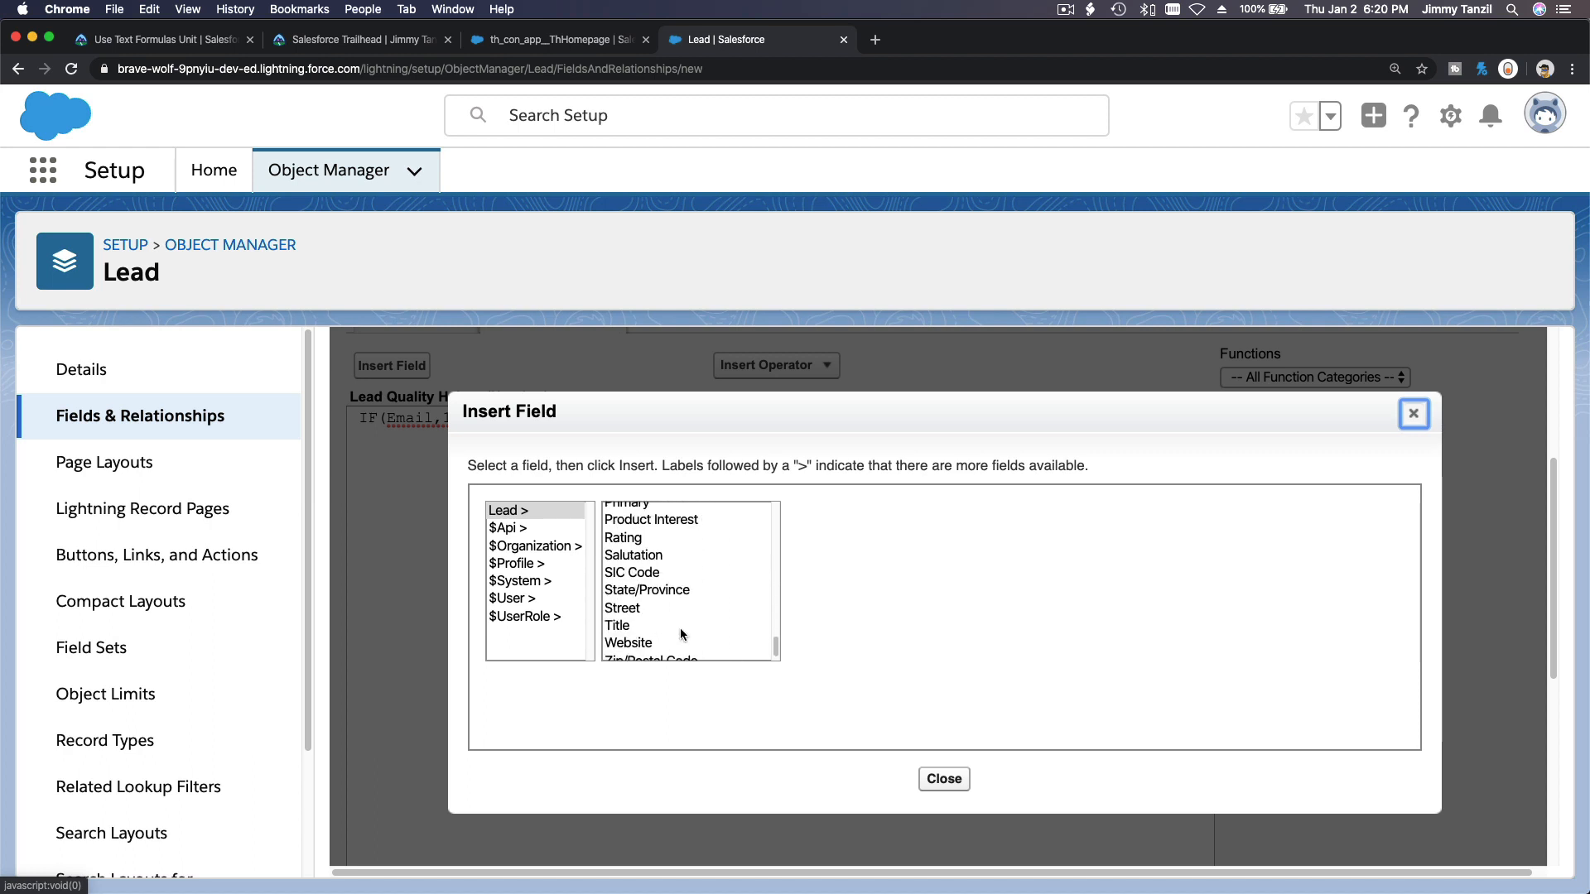
{"action": "left_click", "coordinate": [684, 627]}
{"action": "left_click", "coordinate": [846, 632]}
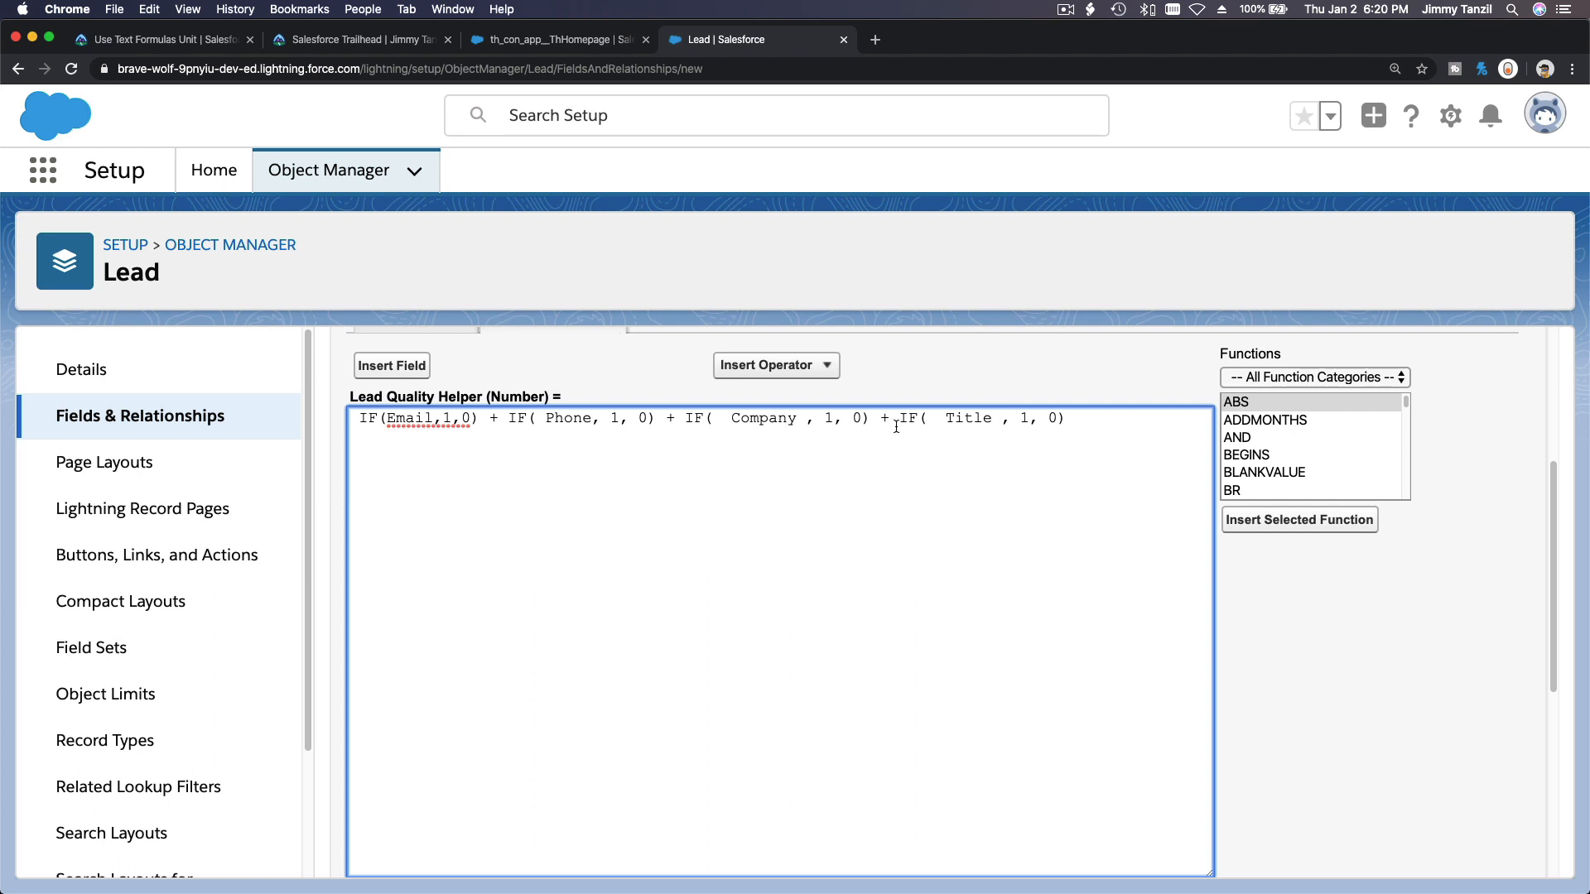
{"action": "left_click", "coordinate": [1079, 419]}
Append a final copy of the IF expression after a plus sign and swap its field for Industry.
{"action": "type", "text": "+"}
{"action": "key", "text": "super+v"}
{"action": "double_click", "coordinate": [1151, 421]}
{"action": "left_click", "coordinate": [414, 372]}
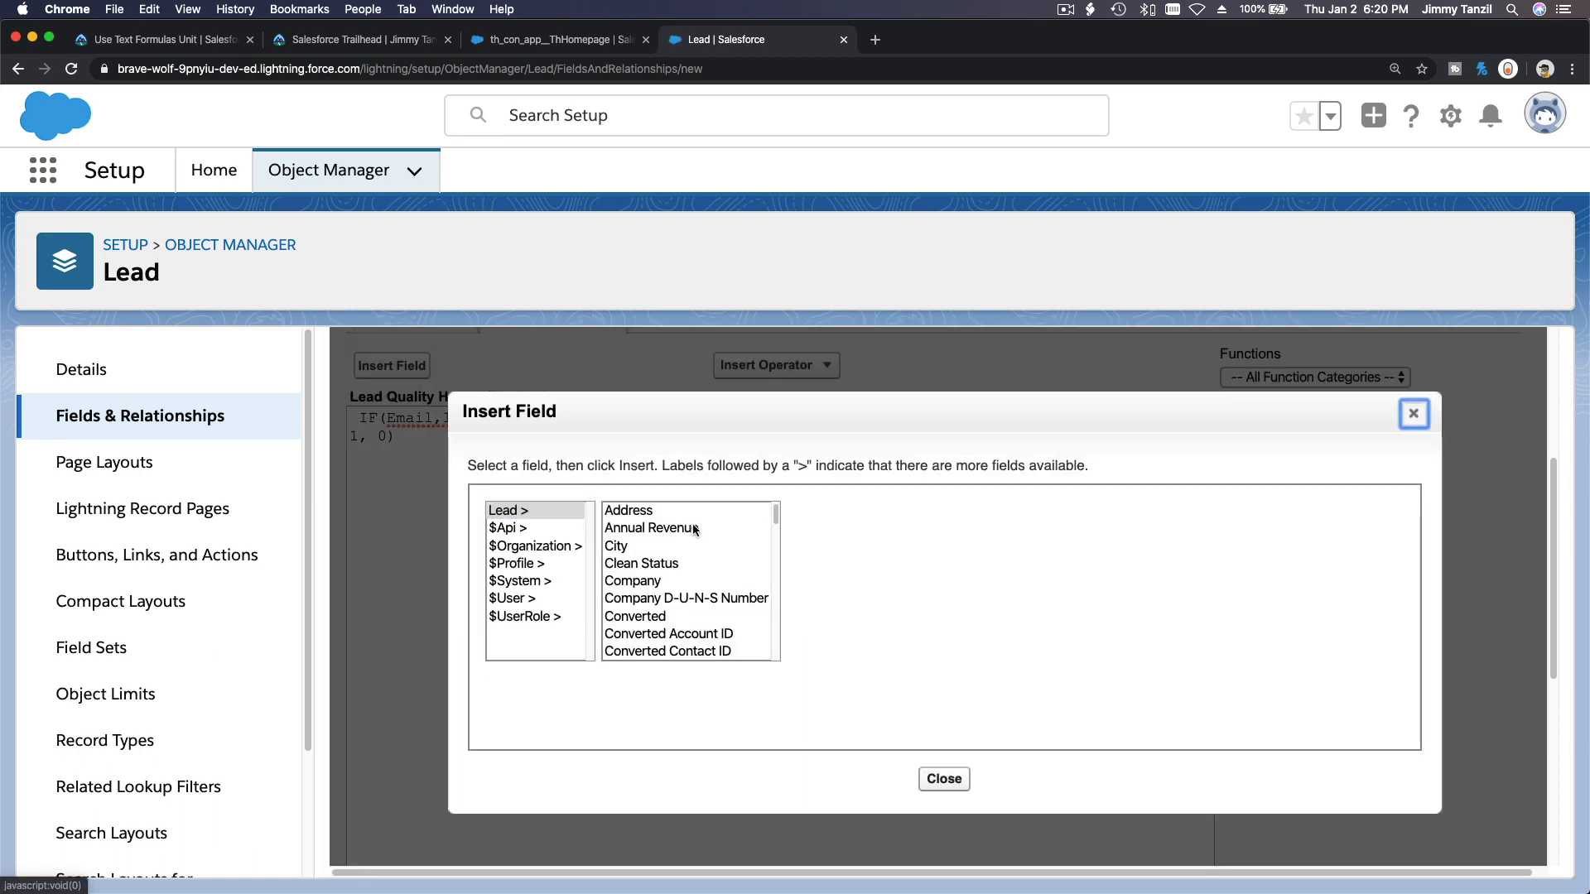
{"action": "scroll", "coordinate": [692, 534], "scroll_direction": "down", "scroll_amount": 10}
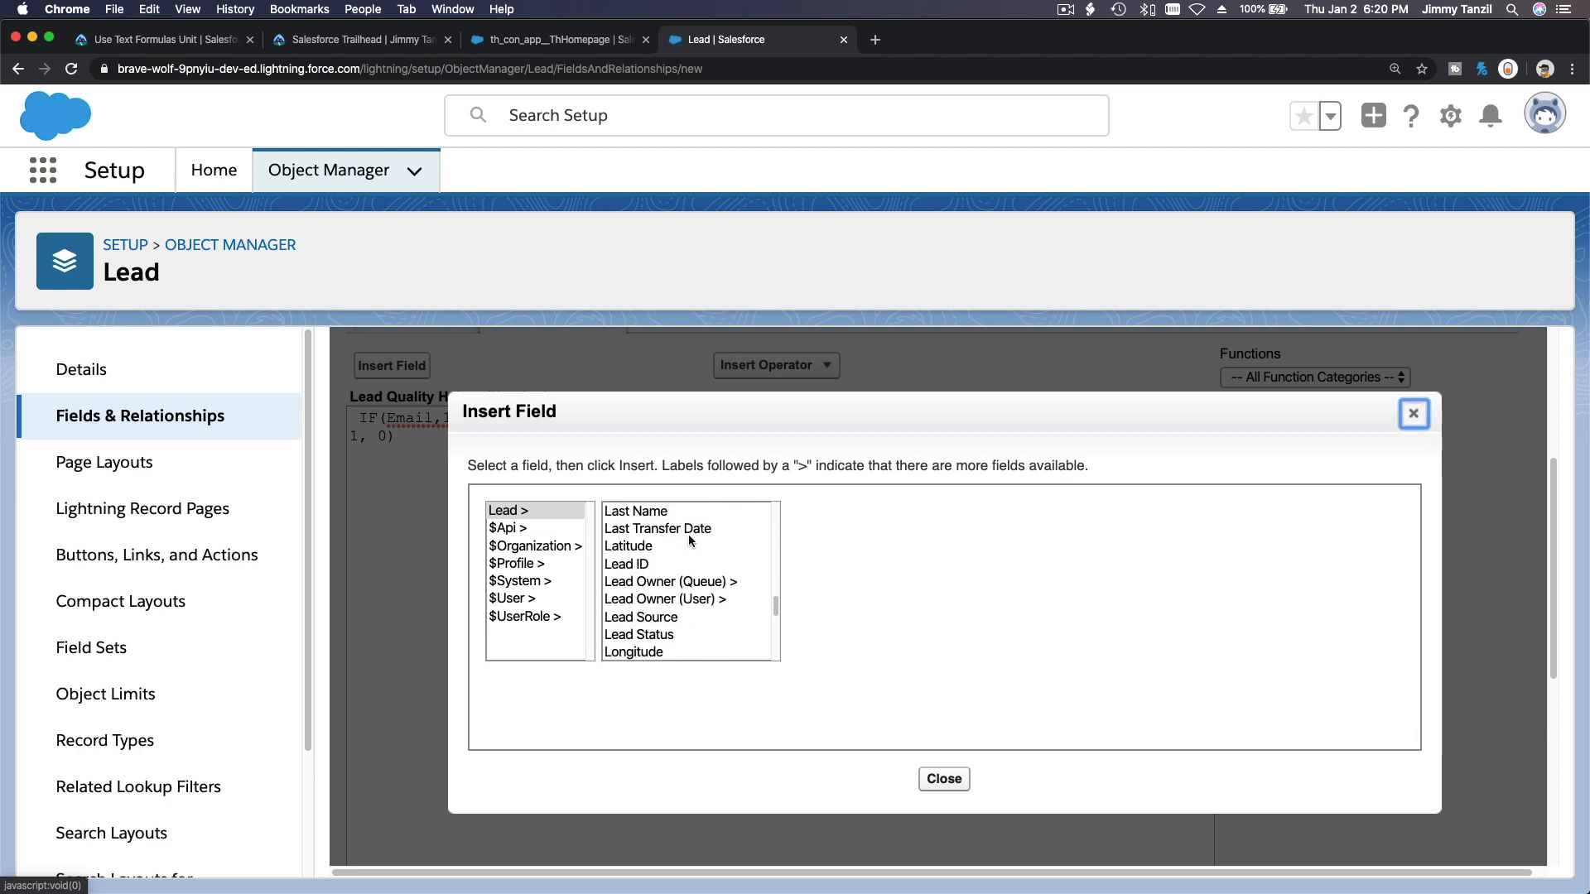
{"action": "scroll", "coordinate": [689, 537], "scroll_direction": "down", "scroll_amount": 10}
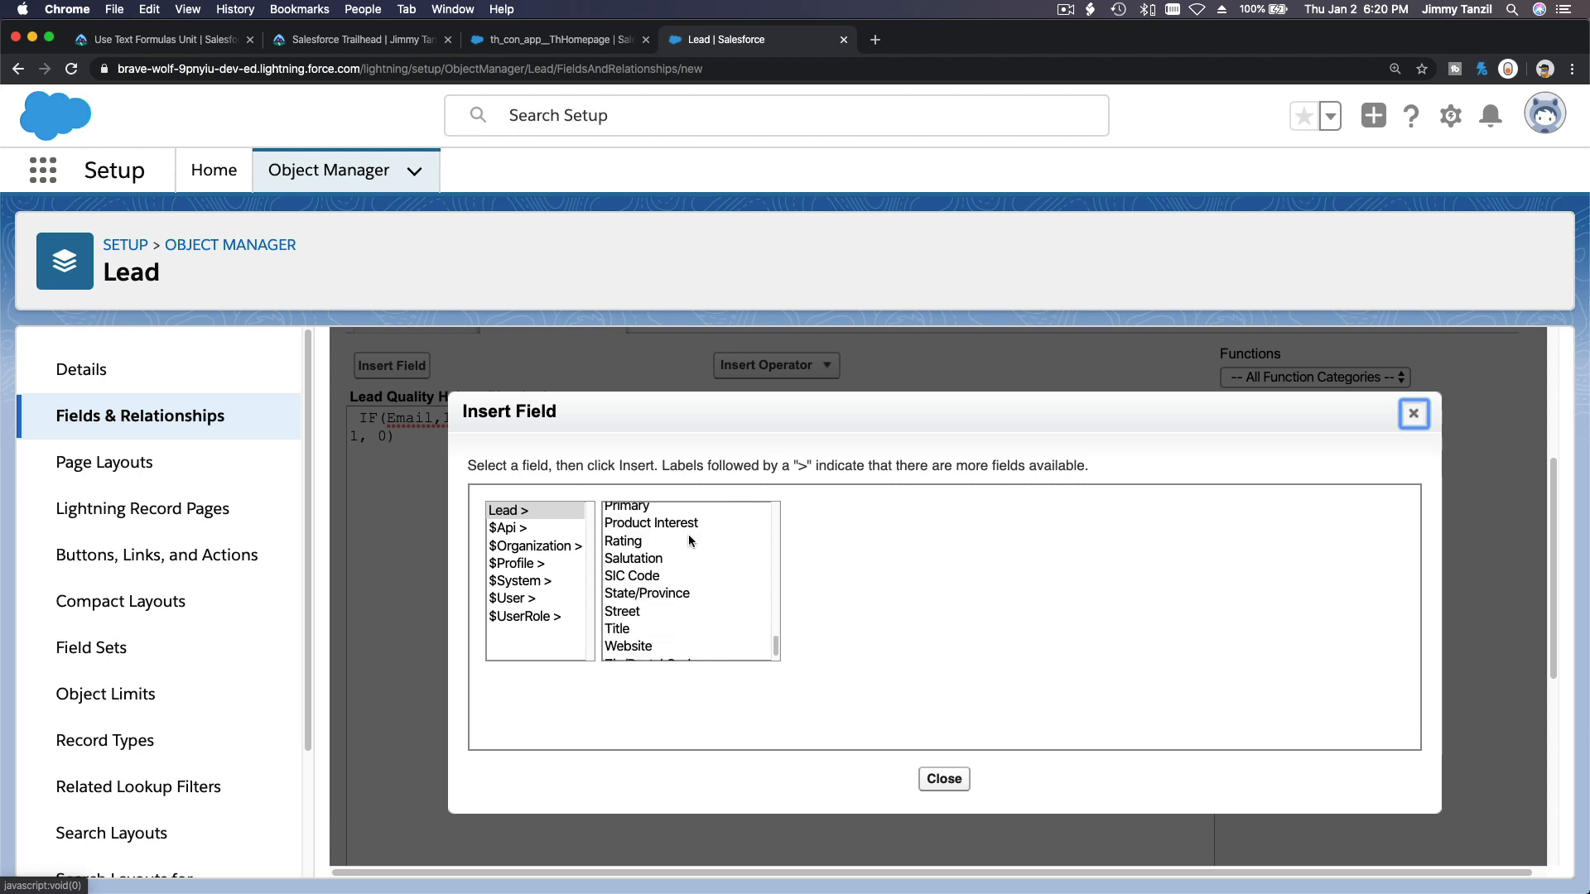
{"action": "scroll", "coordinate": [689, 534], "scroll_direction": "down", "scroll_amount": 1}
{"action": "scroll", "coordinate": [688, 534], "scroll_direction": "up", "scroll_amount": 2}
{"action": "scroll", "coordinate": [689, 537], "scroll_direction": "up", "scroll_amount": 5}
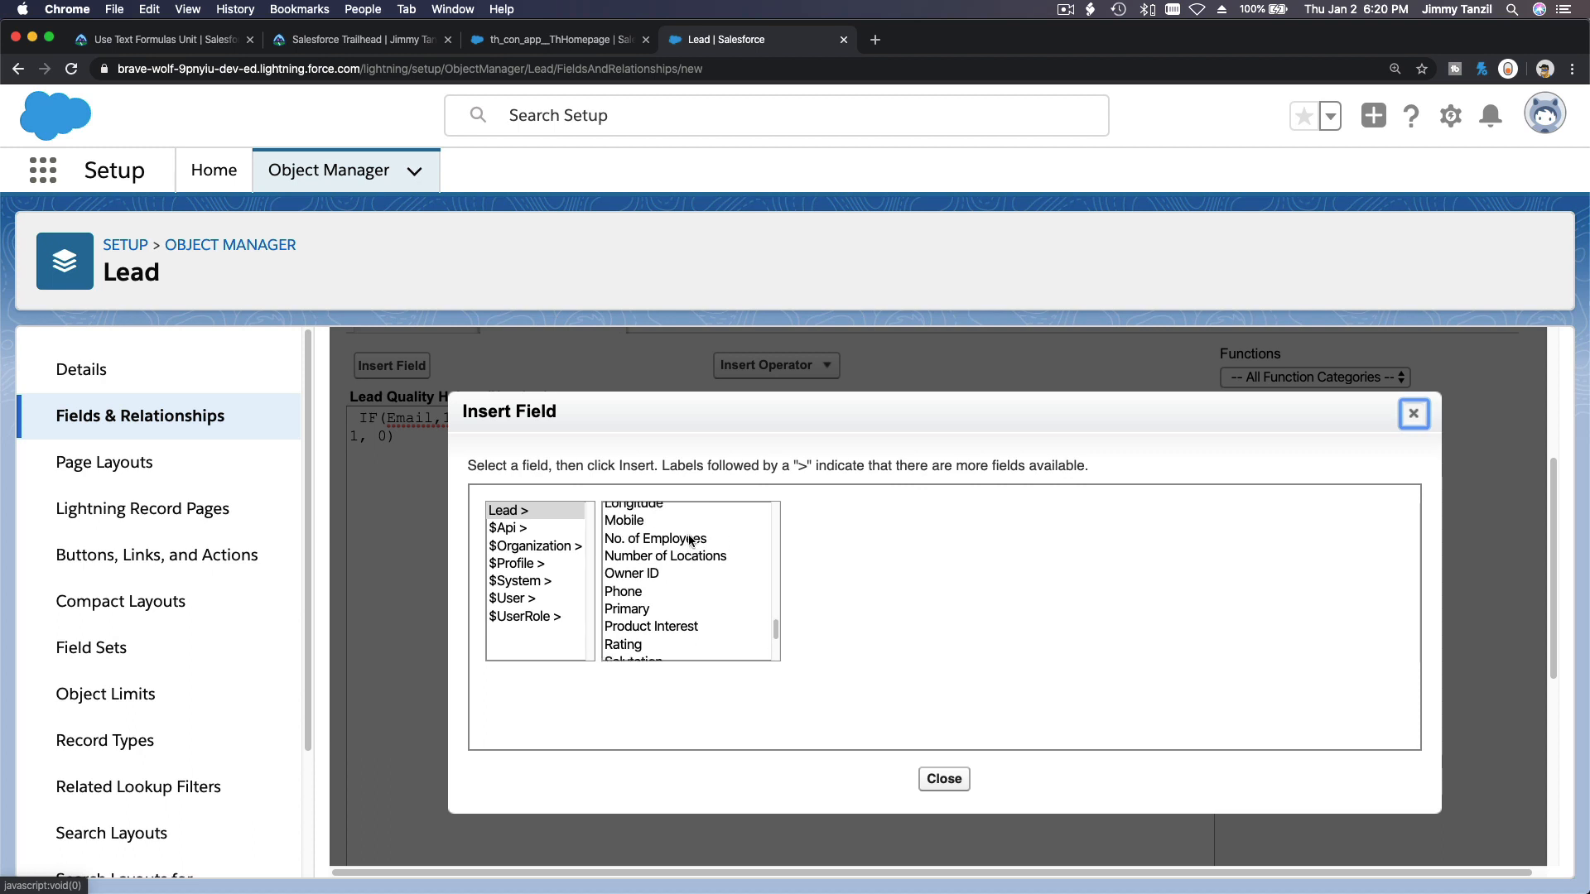
{"action": "scroll", "coordinate": [689, 540], "scroll_direction": "up", "scroll_amount": 3}
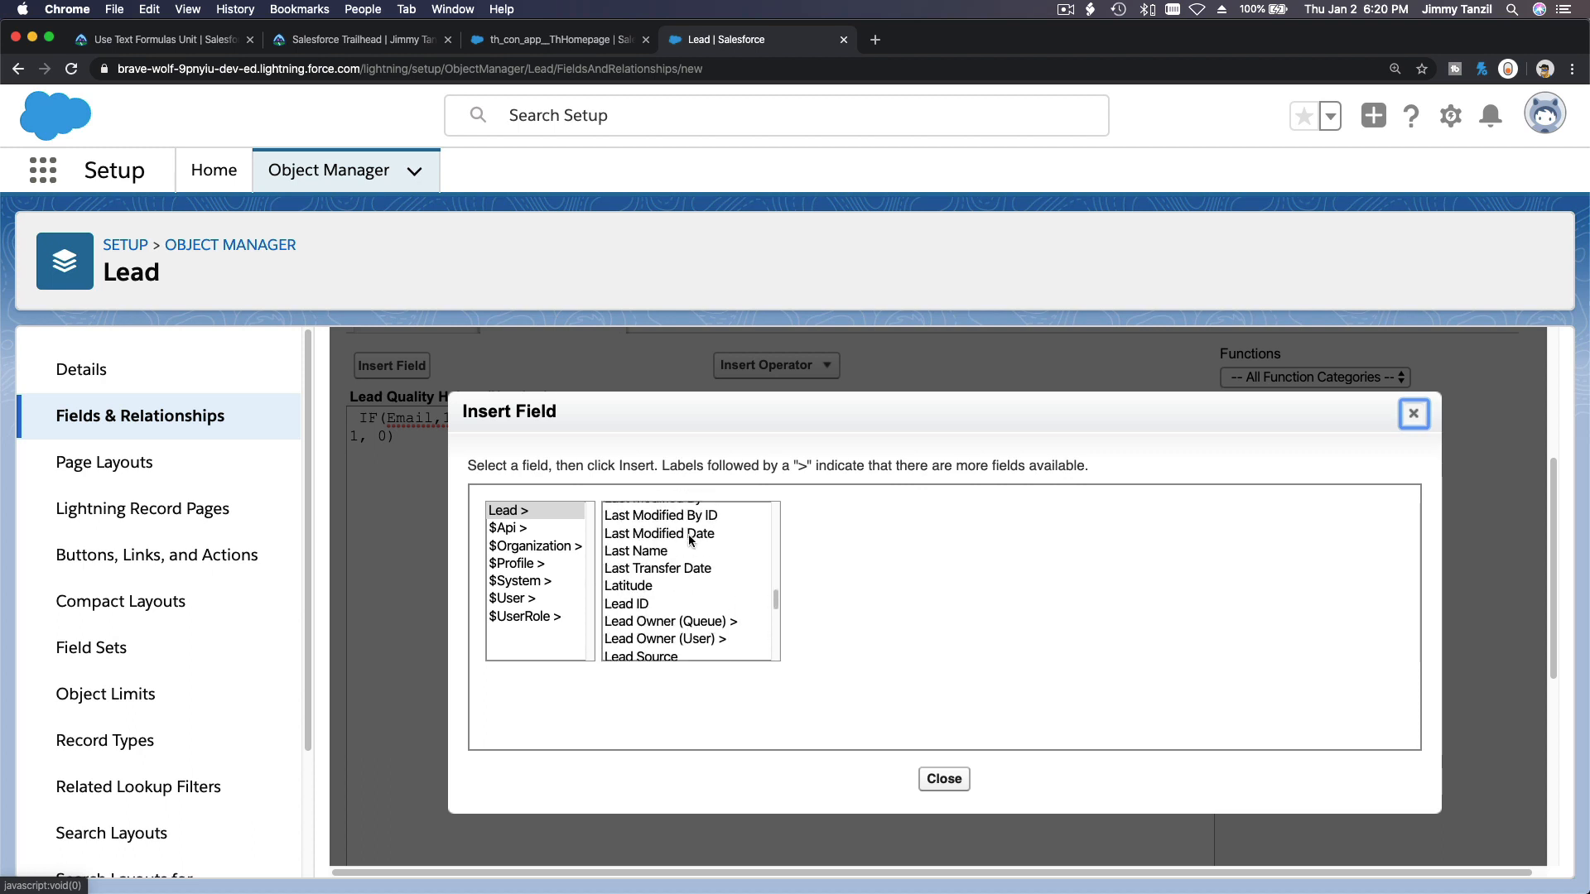
{"action": "left_click", "coordinate": [687, 564]}
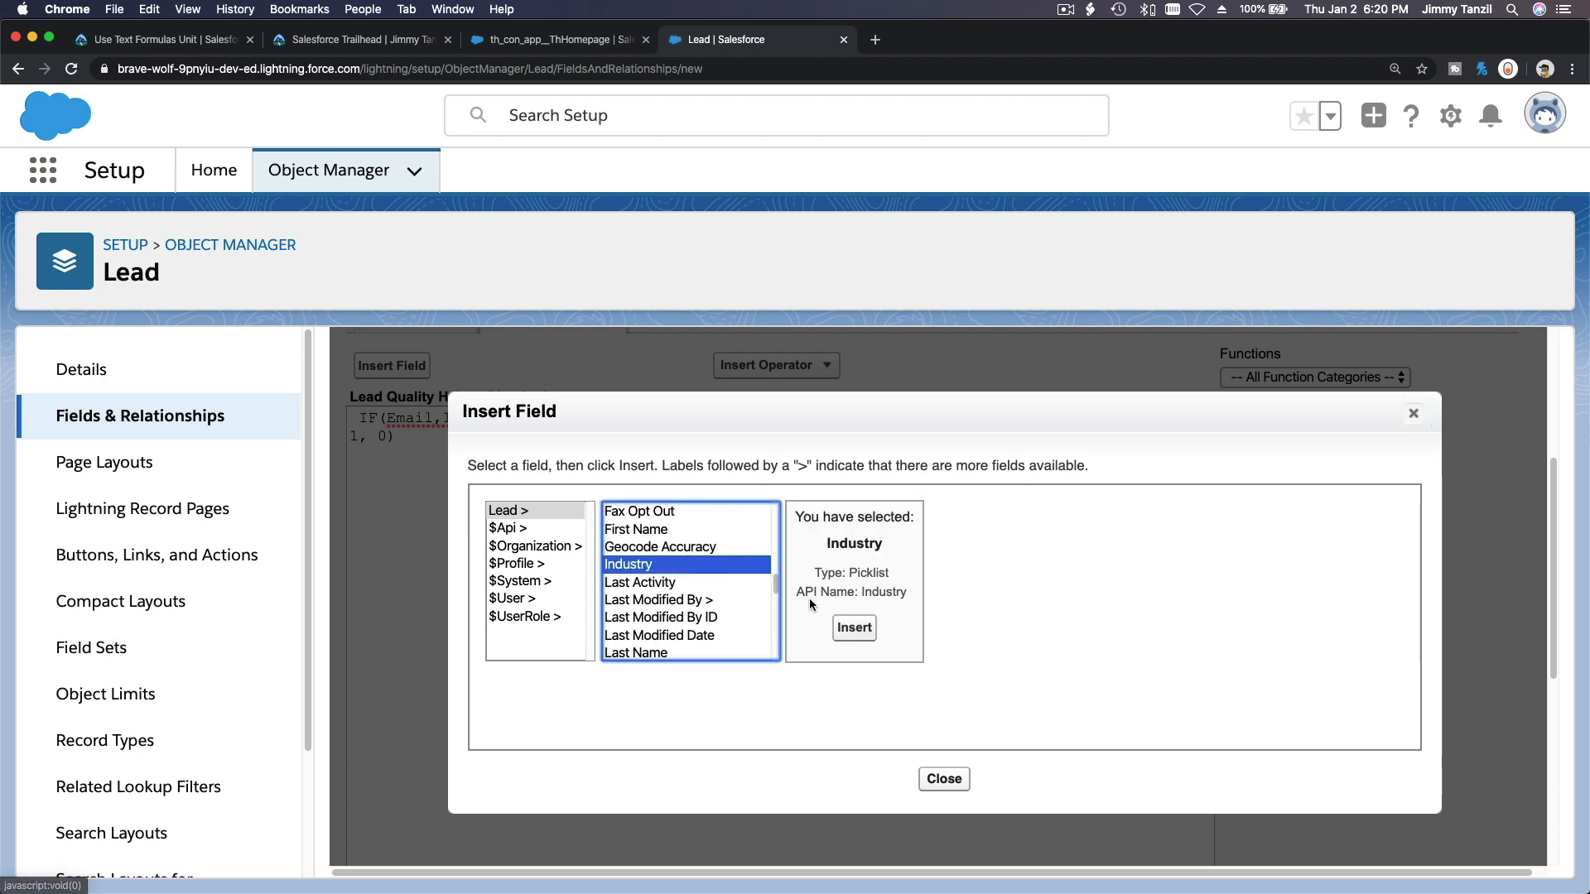
{"action": "left_click", "coordinate": [854, 632]}
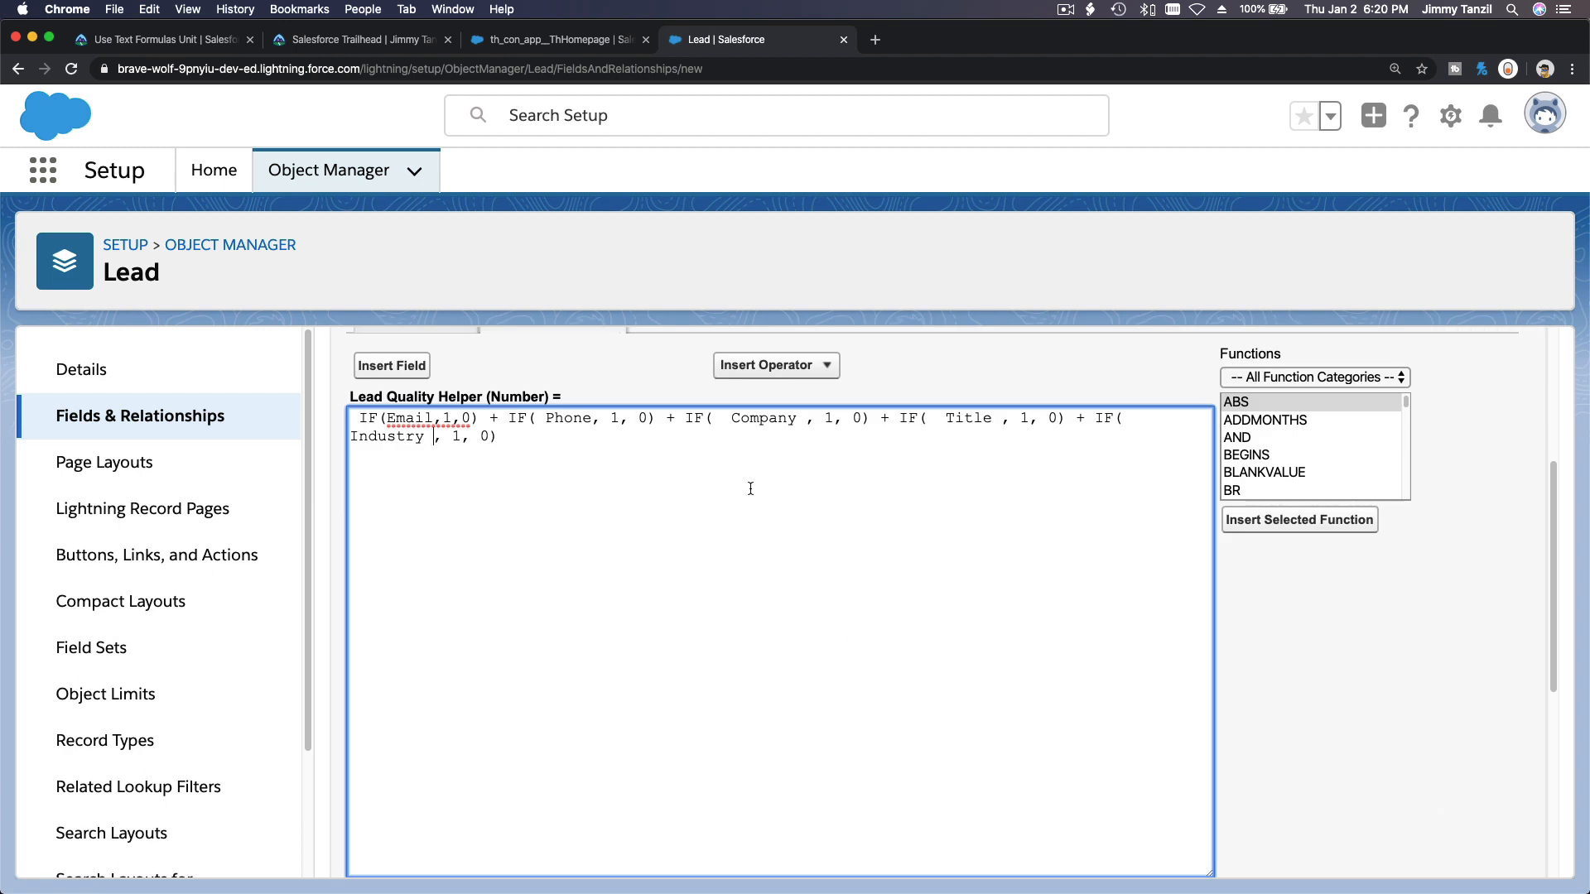
{"action": "scroll", "coordinate": [1107, 593], "scroll_direction": "down", "scroll_amount": 3}
{"action": "scroll", "coordinate": [1073, 526], "scroll_direction": "up", "scroll_amount": 3}
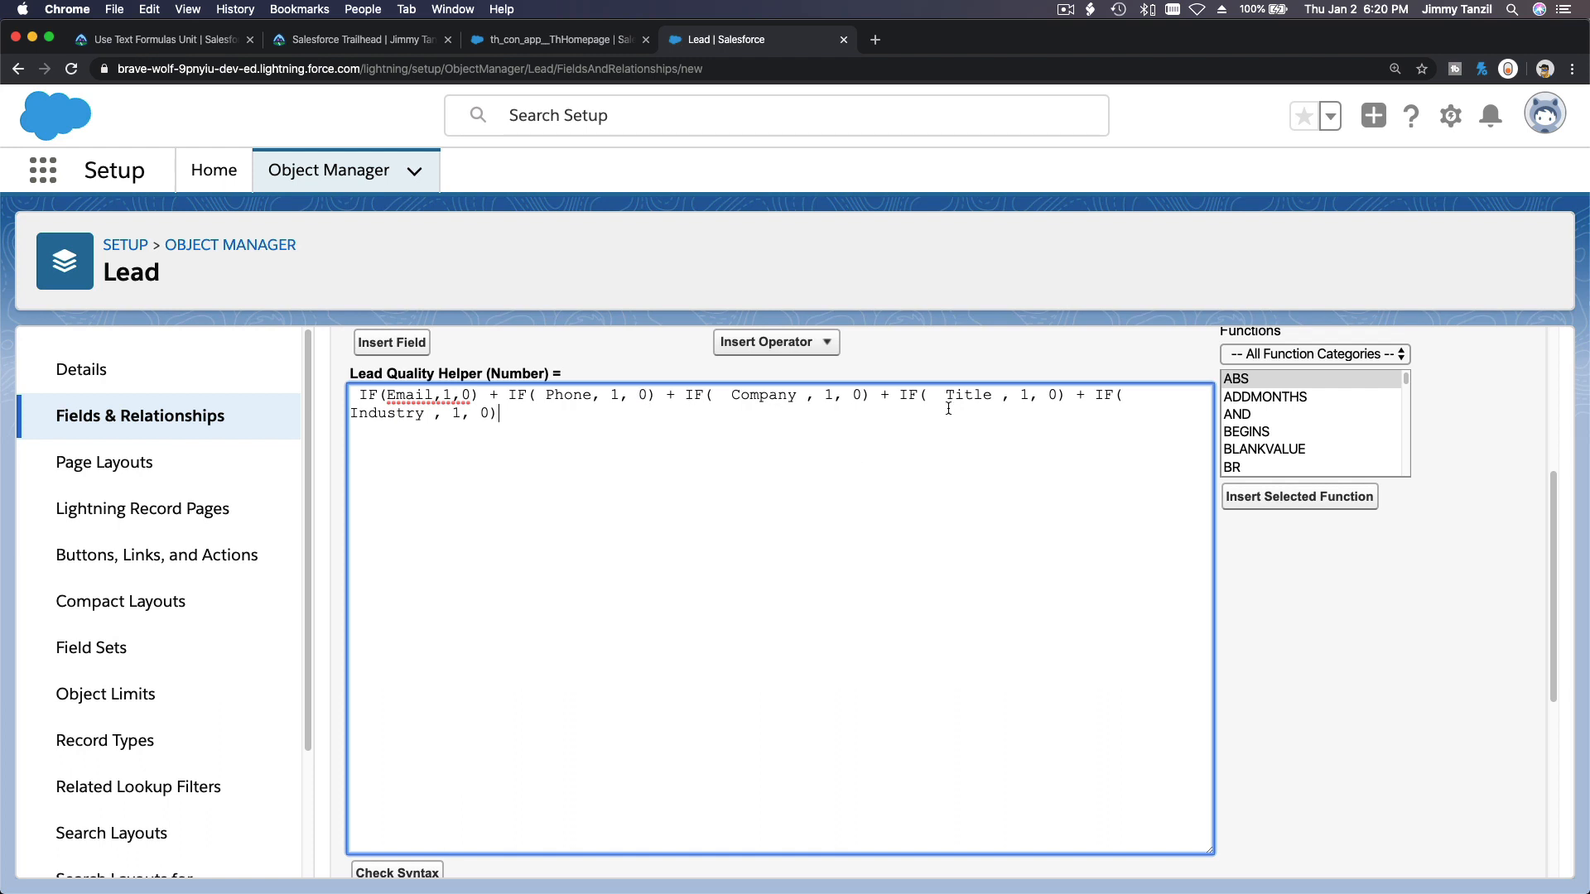
{"action": "scroll", "coordinate": [489, 594], "scroll_direction": "down", "scroll_amount": 1}
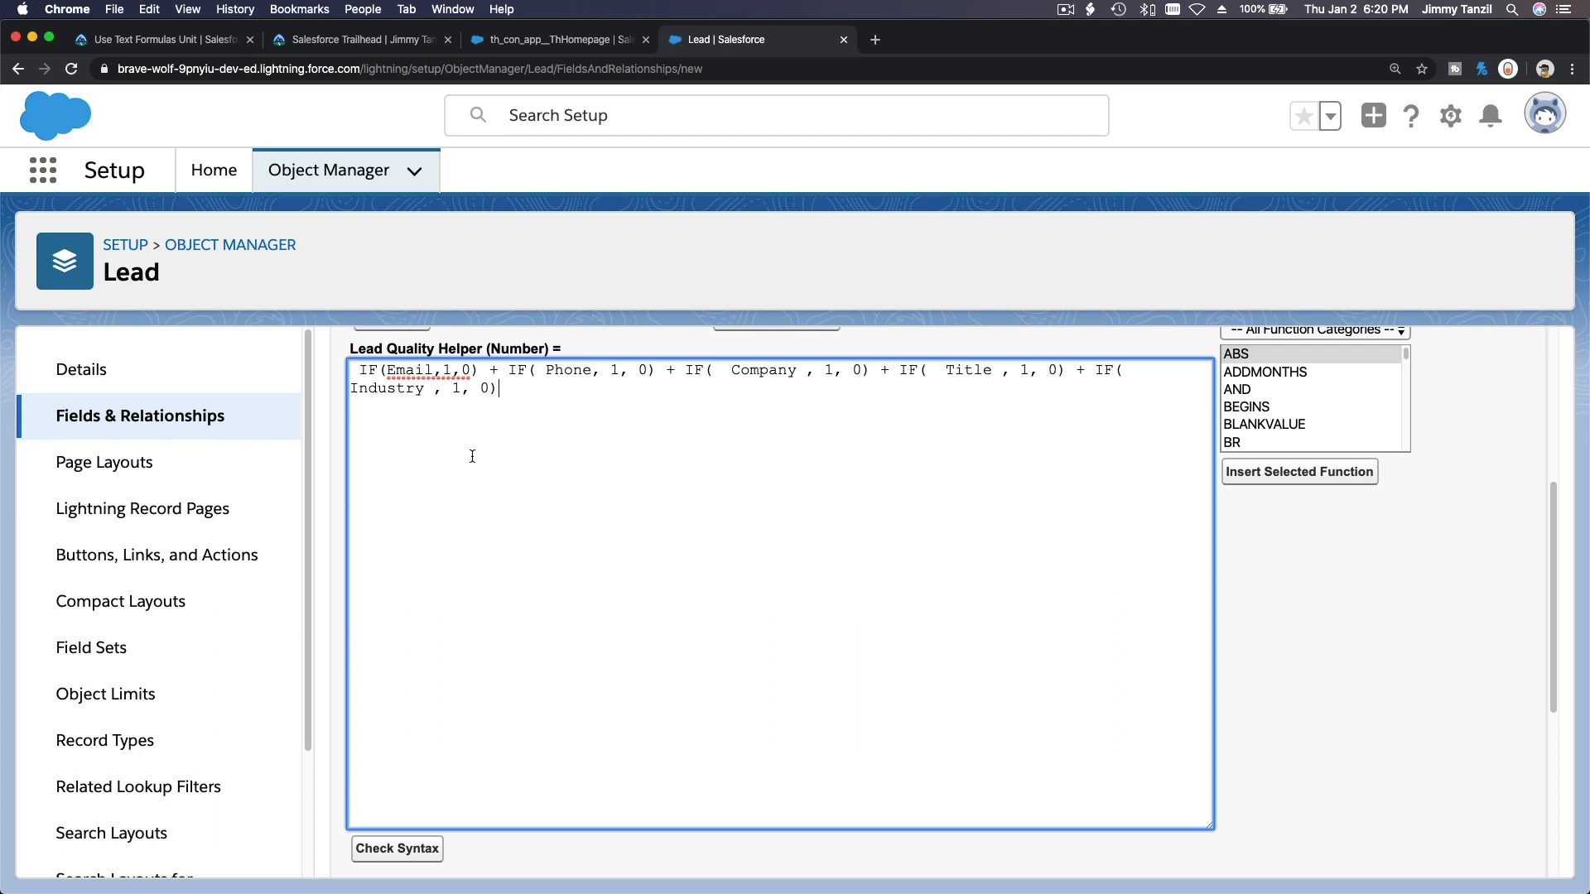
Check the Lead Quality Helper formula's syntax.
{"action": "key", "text": "super+minus"}
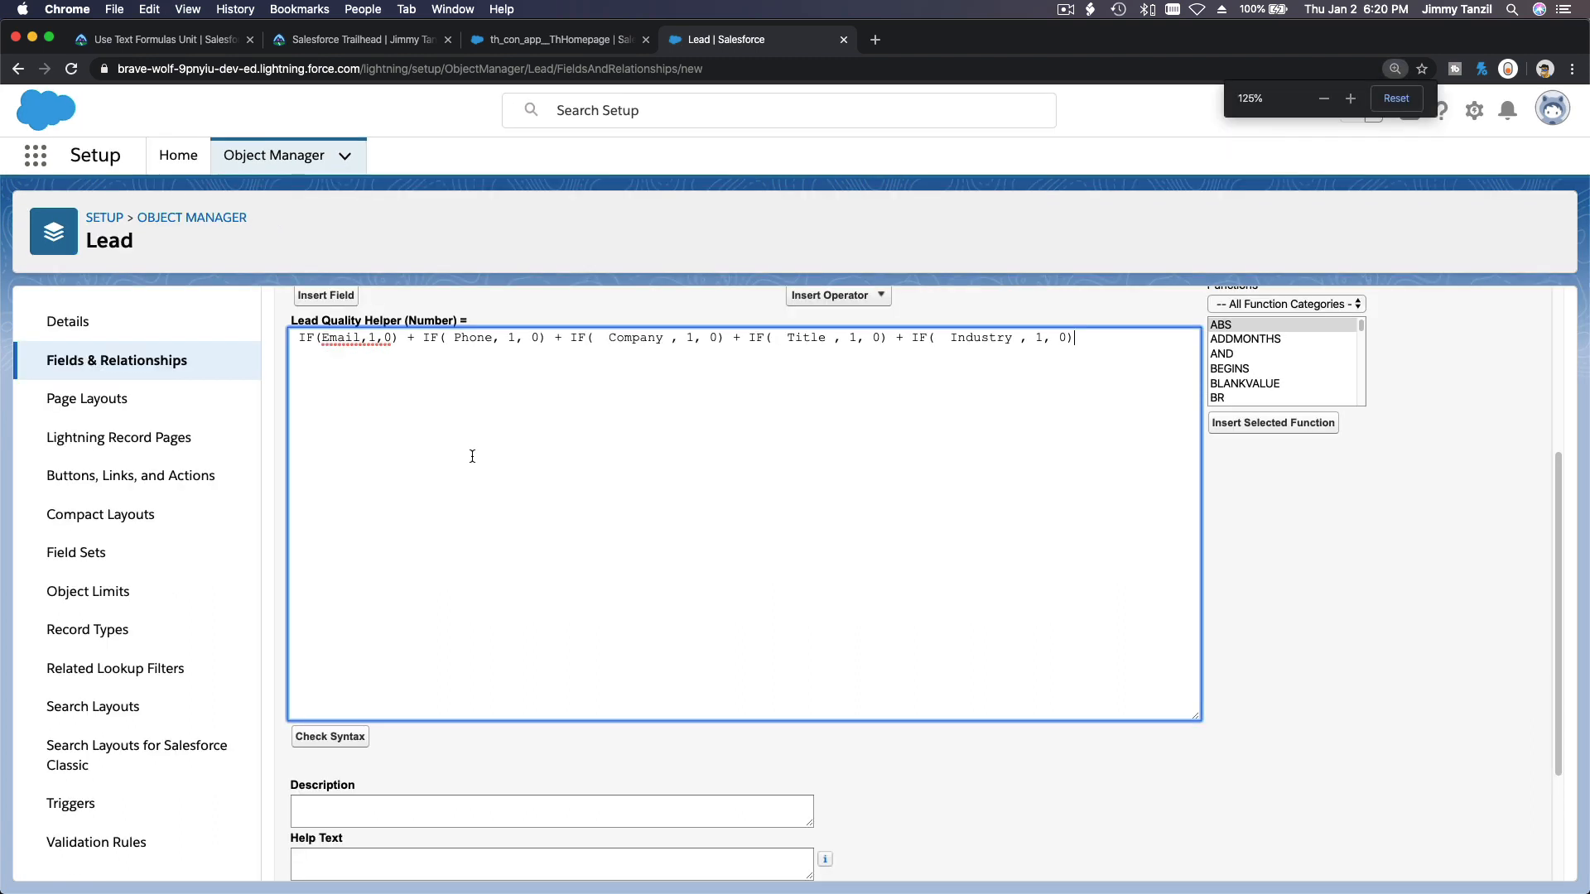
{"action": "left_click", "coordinate": [333, 738]}
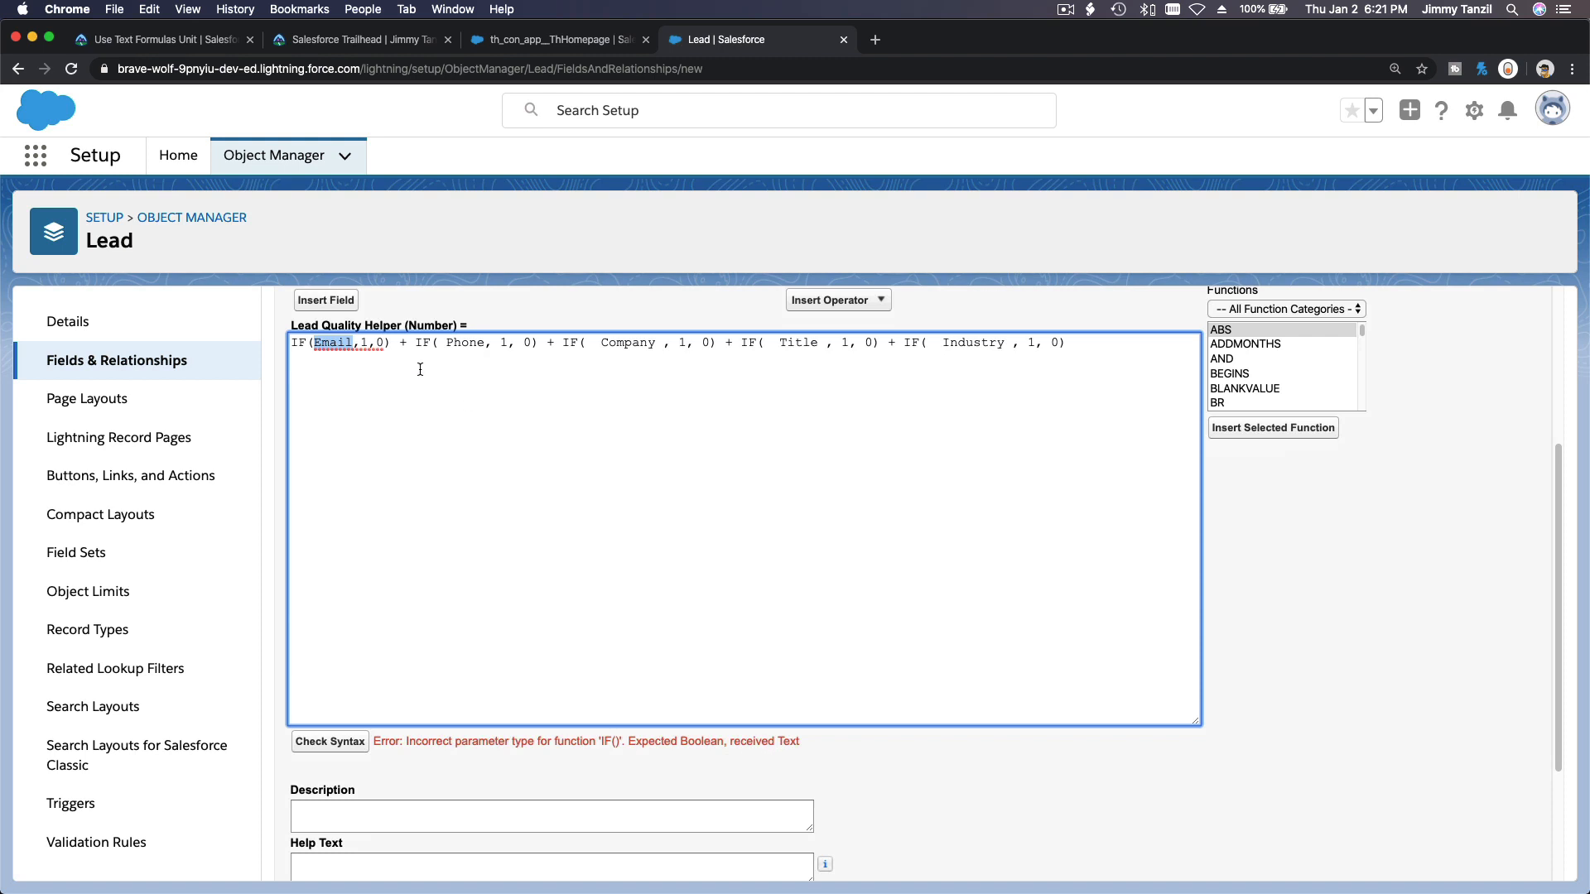
Browse the function list and select ISBLANK to read its description.
{"action": "left_click", "coordinate": [355, 367]}
{"action": "scroll", "coordinate": [1307, 360], "scroll_direction": "down", "scroll_amount": 3}
{"action": "scroll", "coordinate": [1307, 362], "scroll_direction": "down", "scroll_amount": 3}
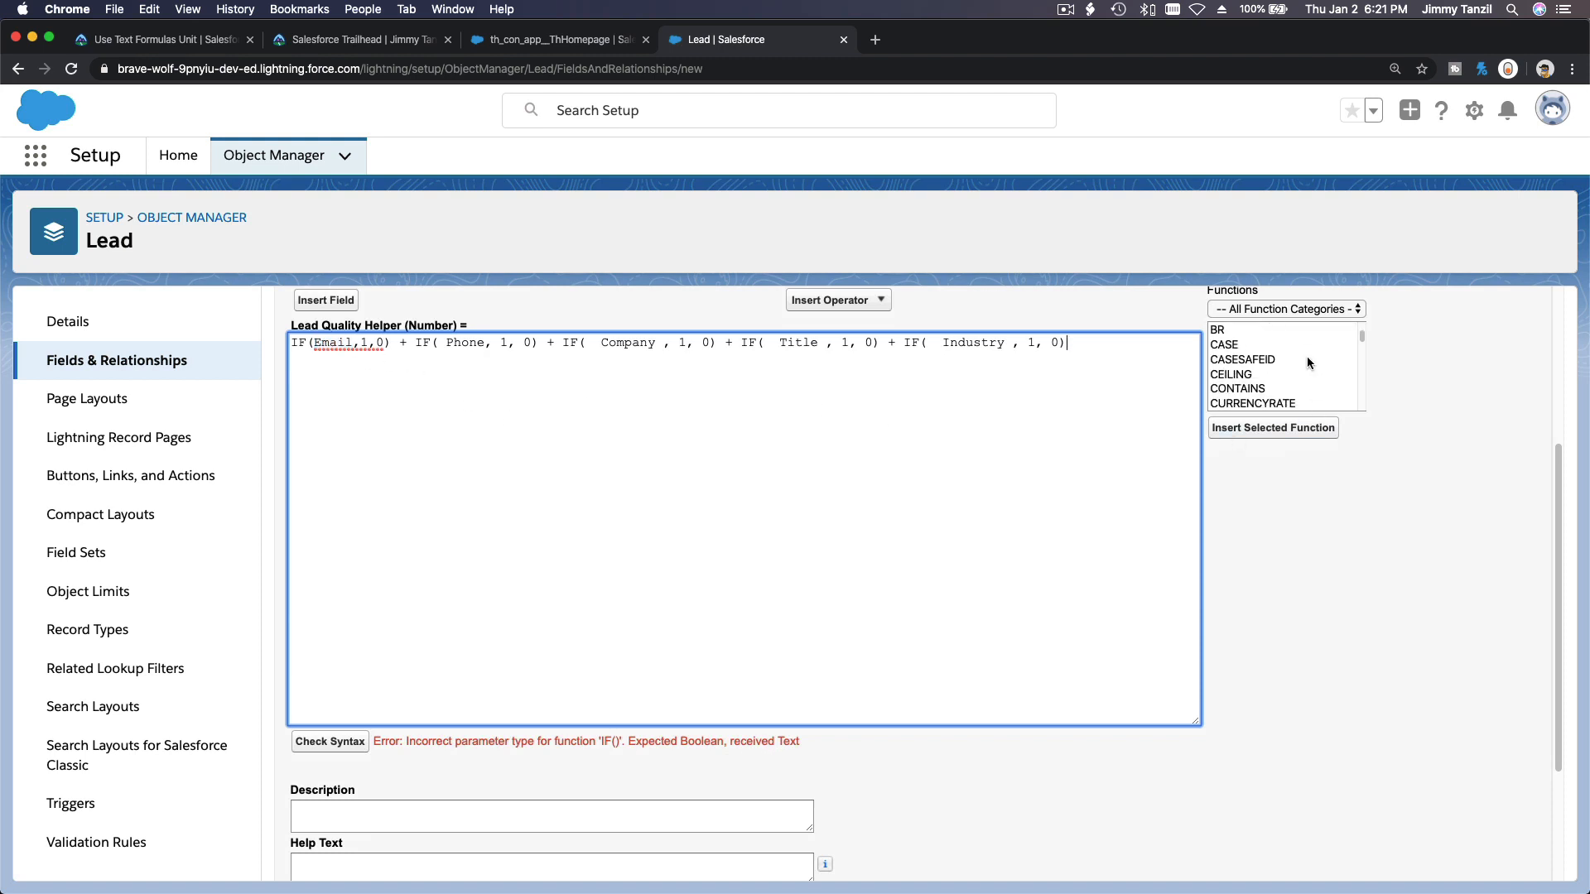
{"action": "scroll", "coordinate": [1306, 362], "scroll_direction": "down", "scroll_amount": 3}
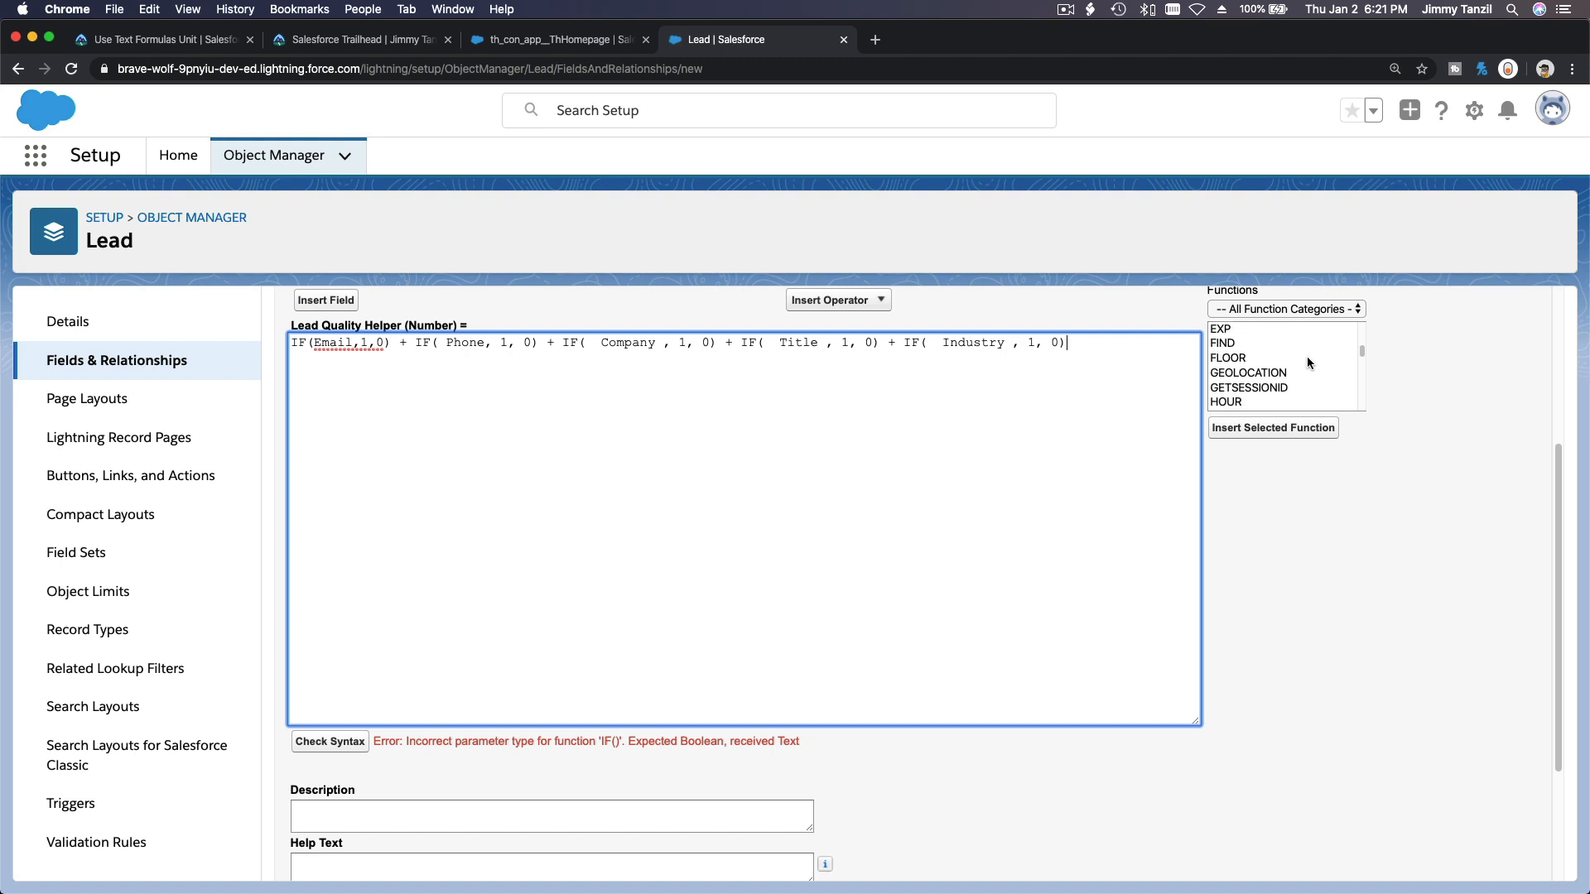
{"action": "scroll", "coordinate": [1307, 358], "scroll_direction": "down", "scroll_amount": 1}
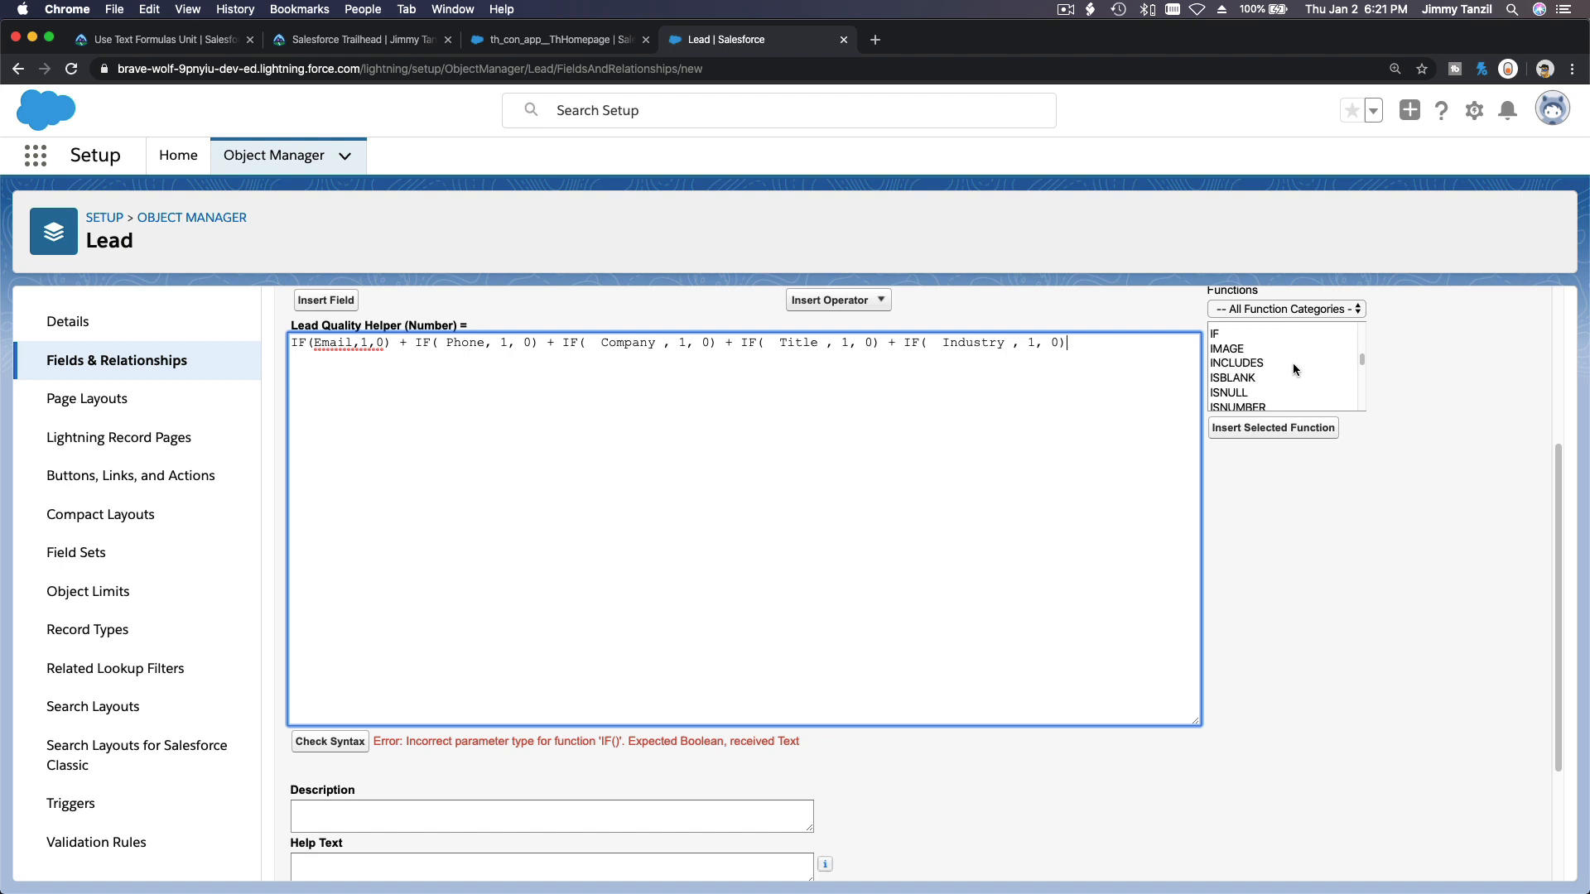
{"action": "left_click", "coordinate": [1264, 377]}
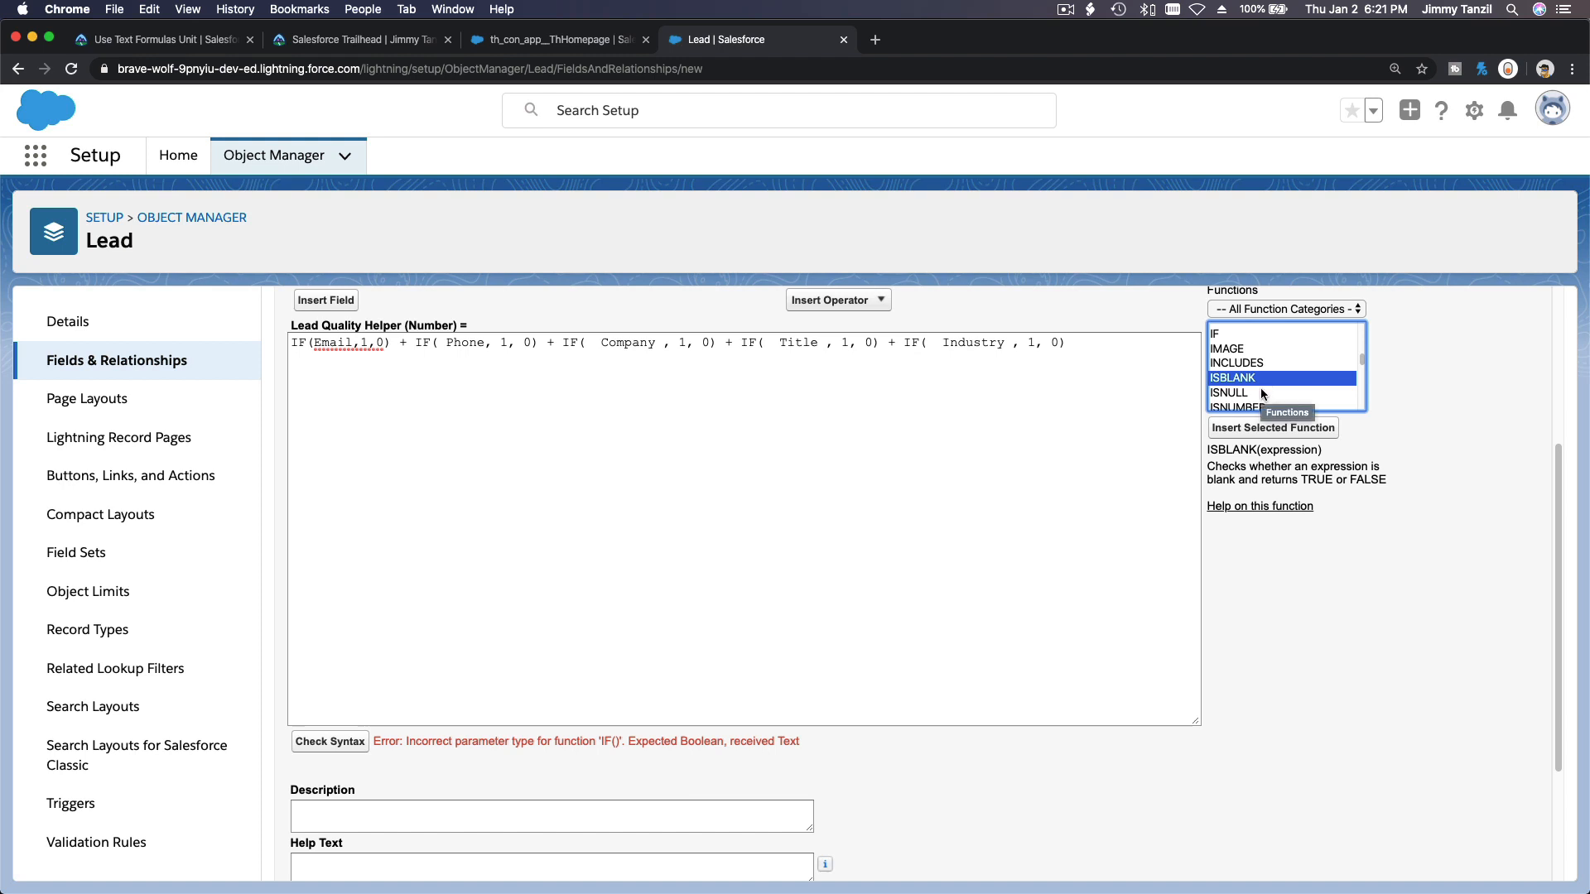
{"action": "left_click", "coordinate": [1263, 392]}
{"action": "left_click", "coordinate": [1260, 379]}
{"action": "scroll", "coordinate": [1259, 381], "scroll_direction": "down", "scroll_amount": 1}
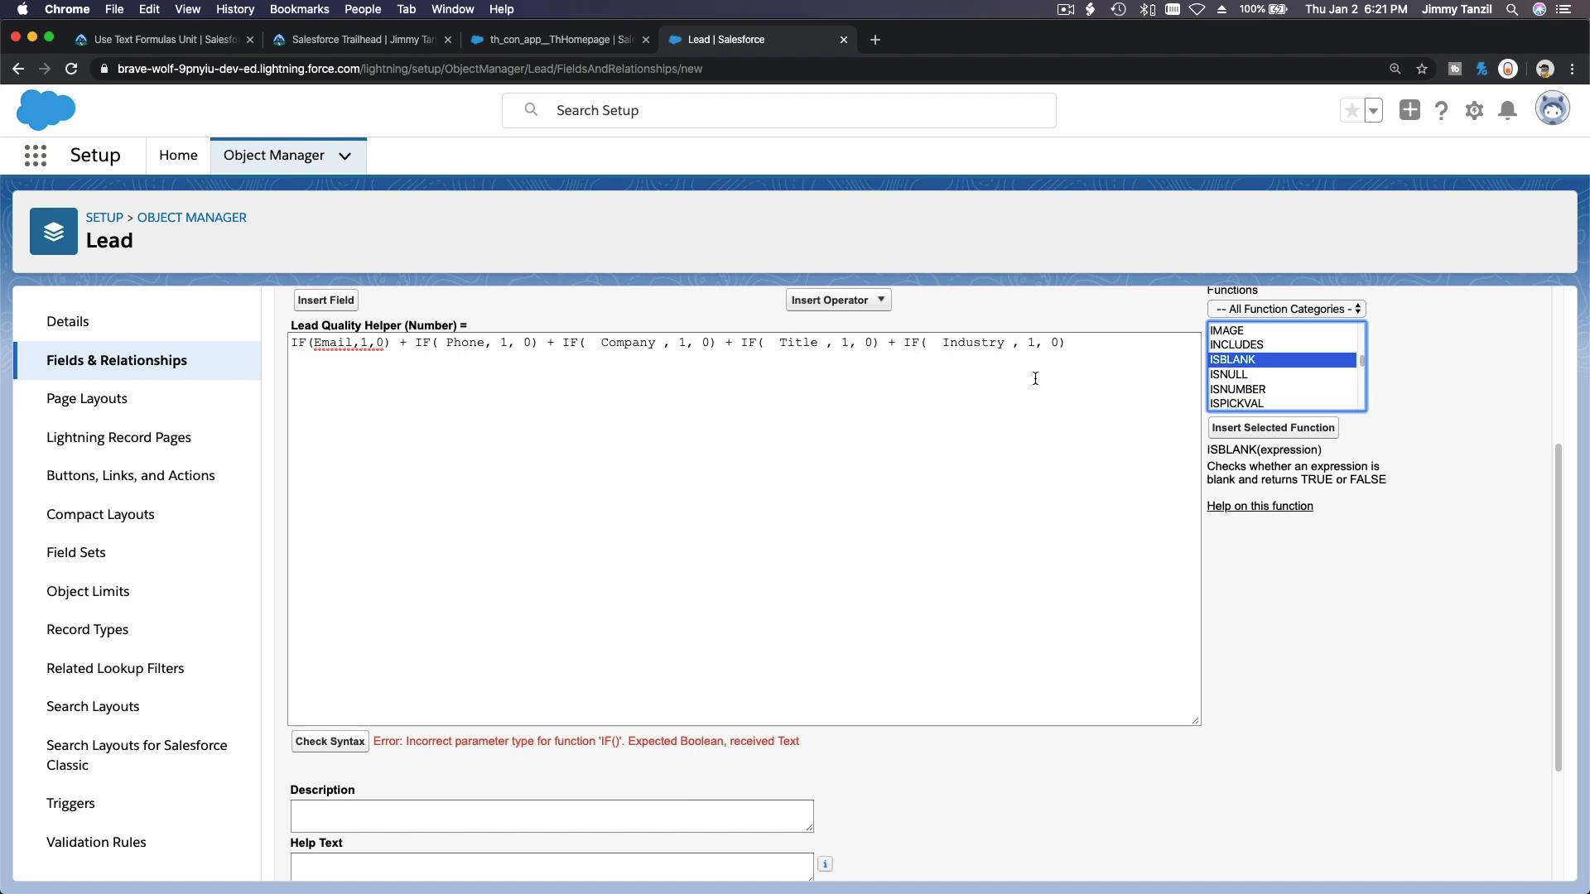
Wrap the Email field in the first IF condition as !ISBLANK(Email).
{"action": "left_click", "coordinate": [318, 343]}
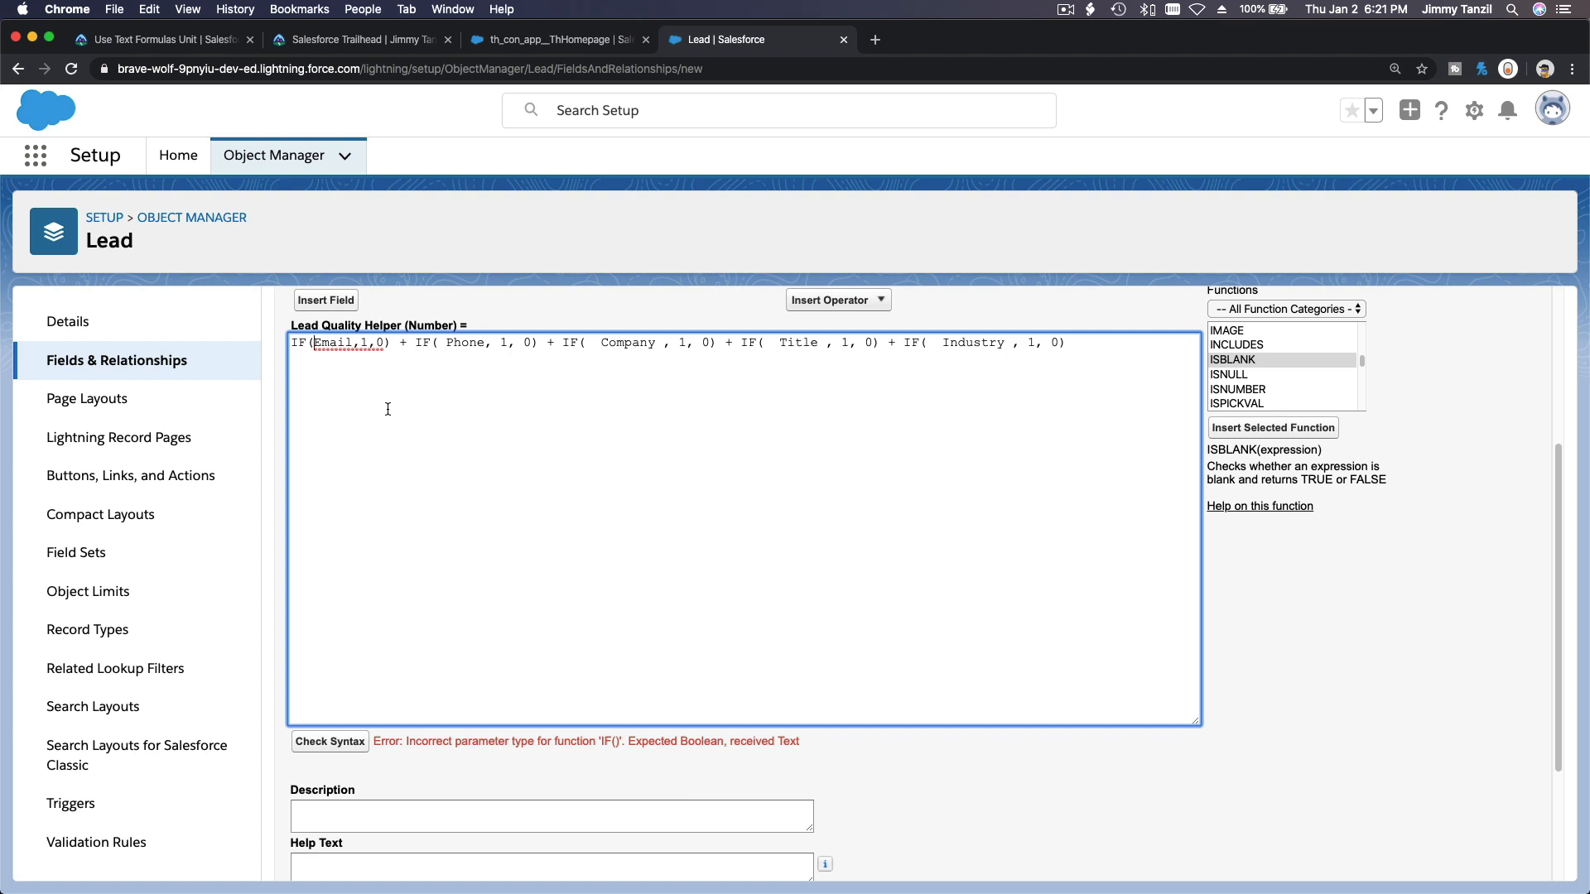
{"action": "type", "text": "ISBLA"}
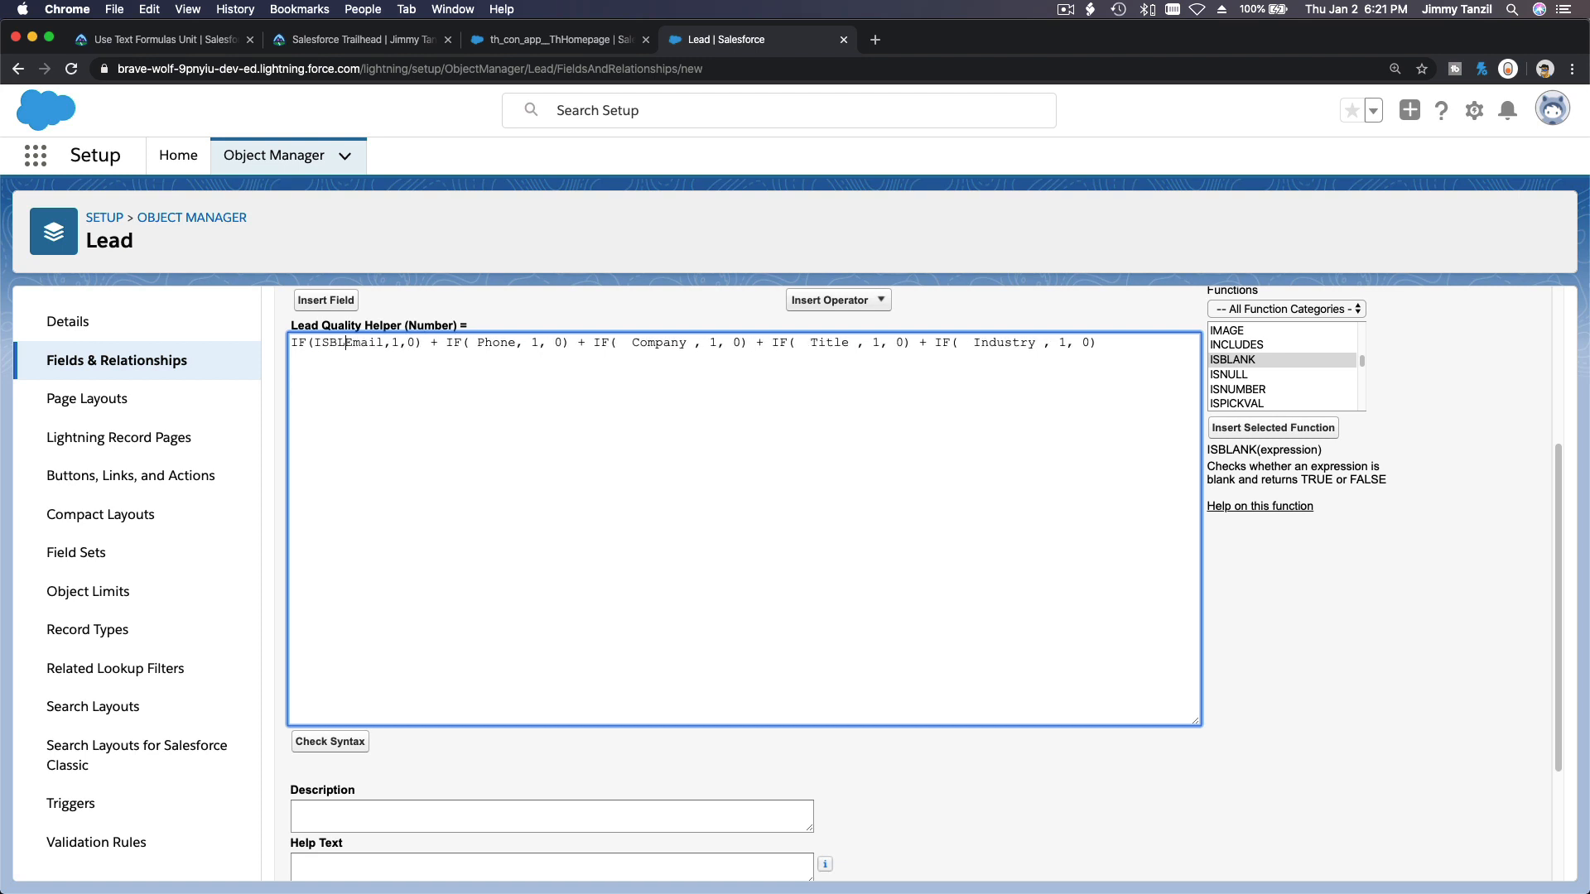
{"action": "type", "text": "NK"}
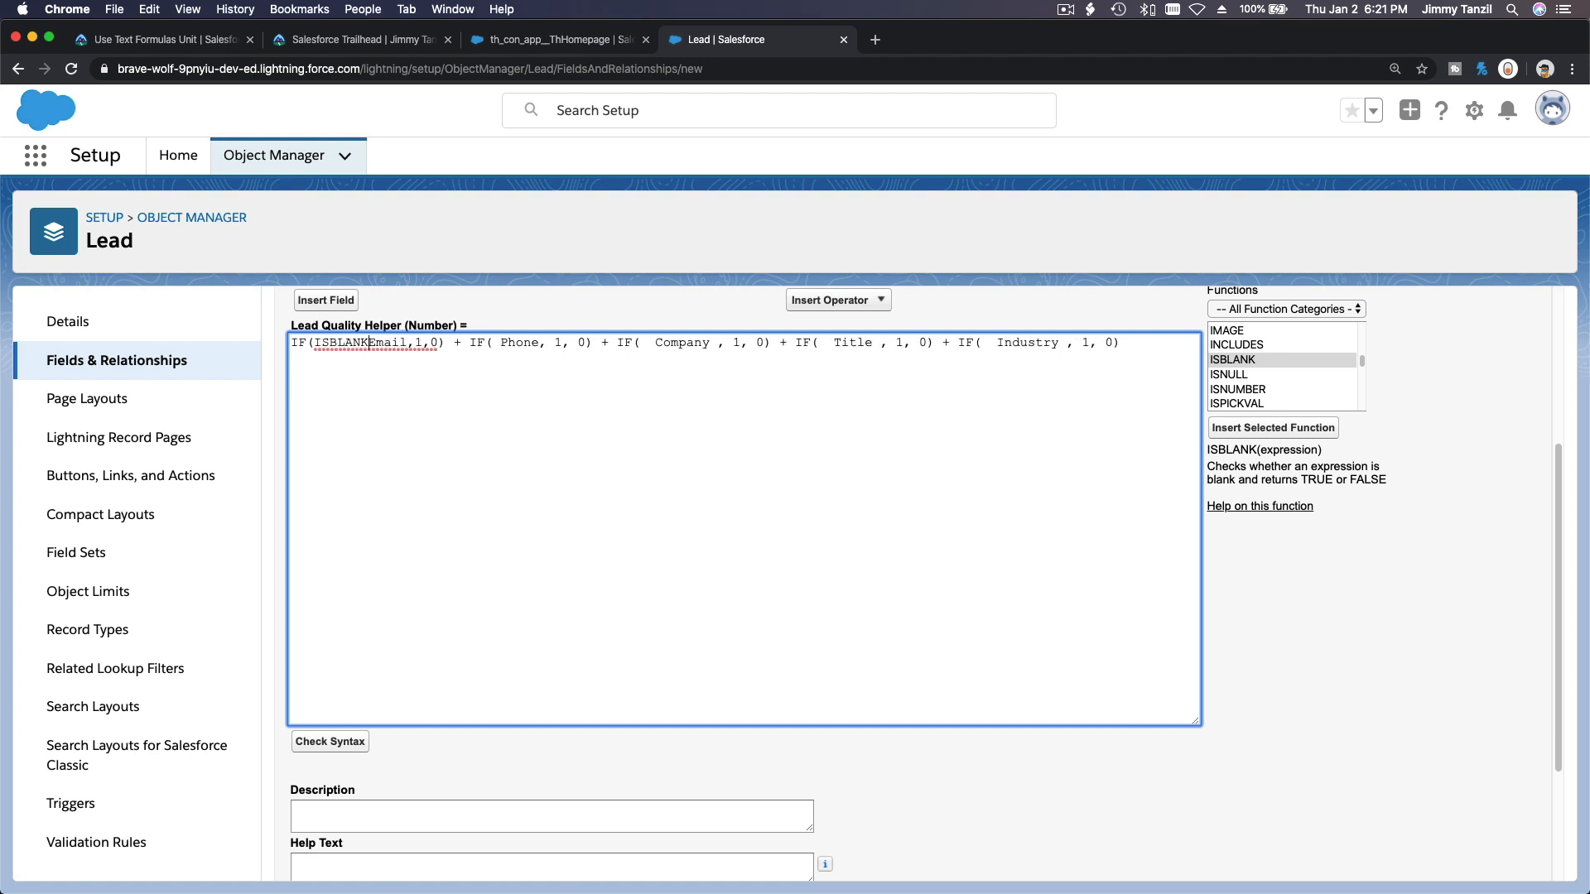
{"action": "type", "text": "("}
{"action": "key", "text": "Right"}
{"action": "key", "text": "Right"}
{"action": "key", "text": "Right"}
{"action": "key", "text": "Right"}
{"action": "key", "text": "Right"}
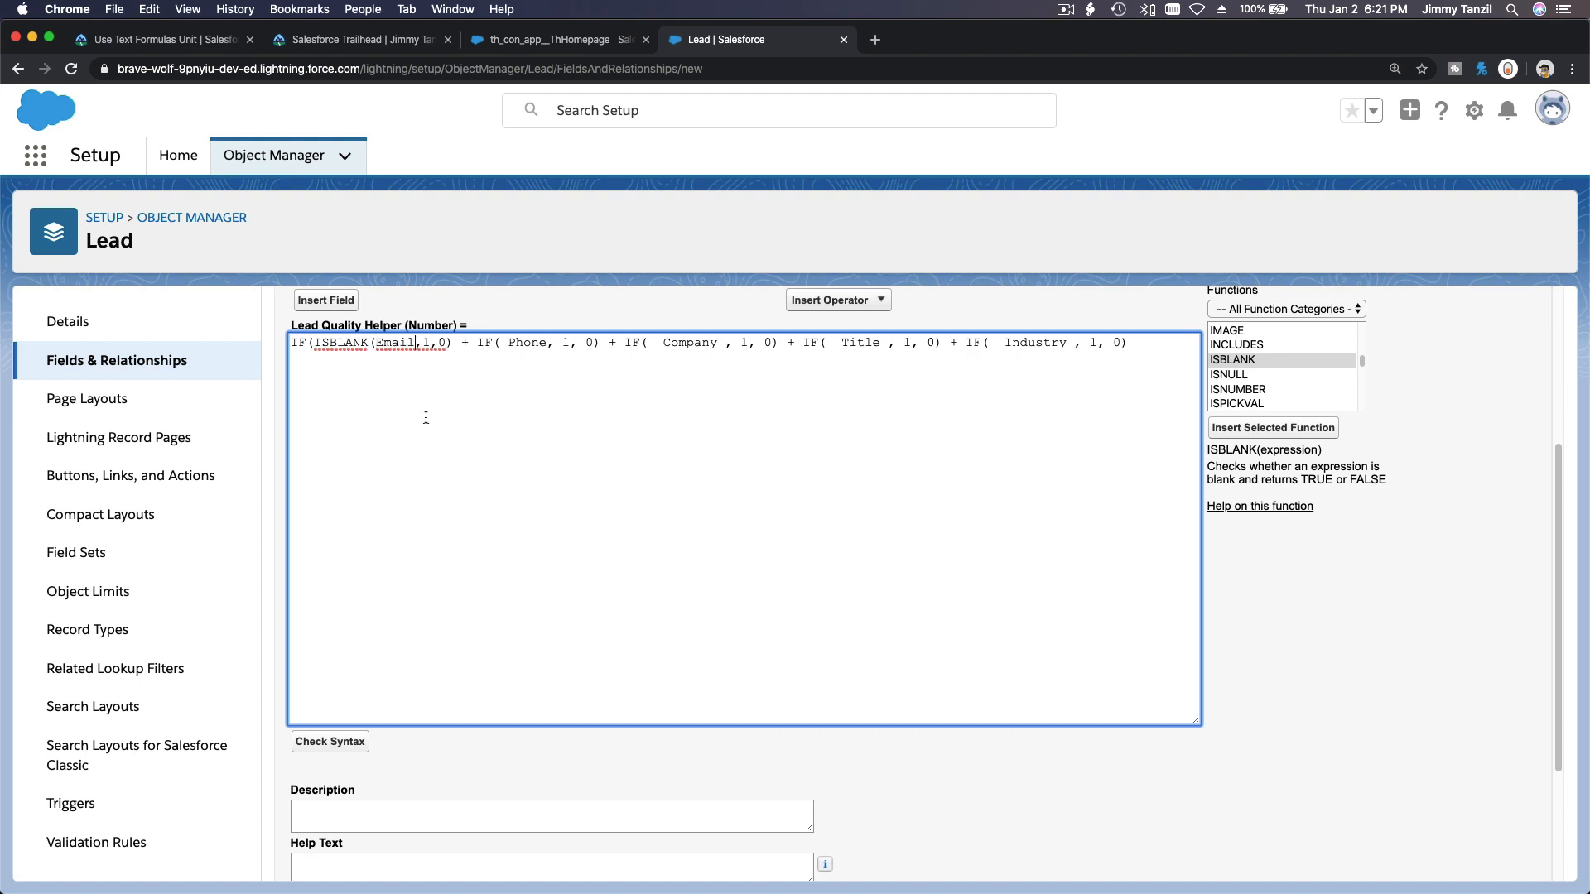
{"action": "type", "text": ")"}
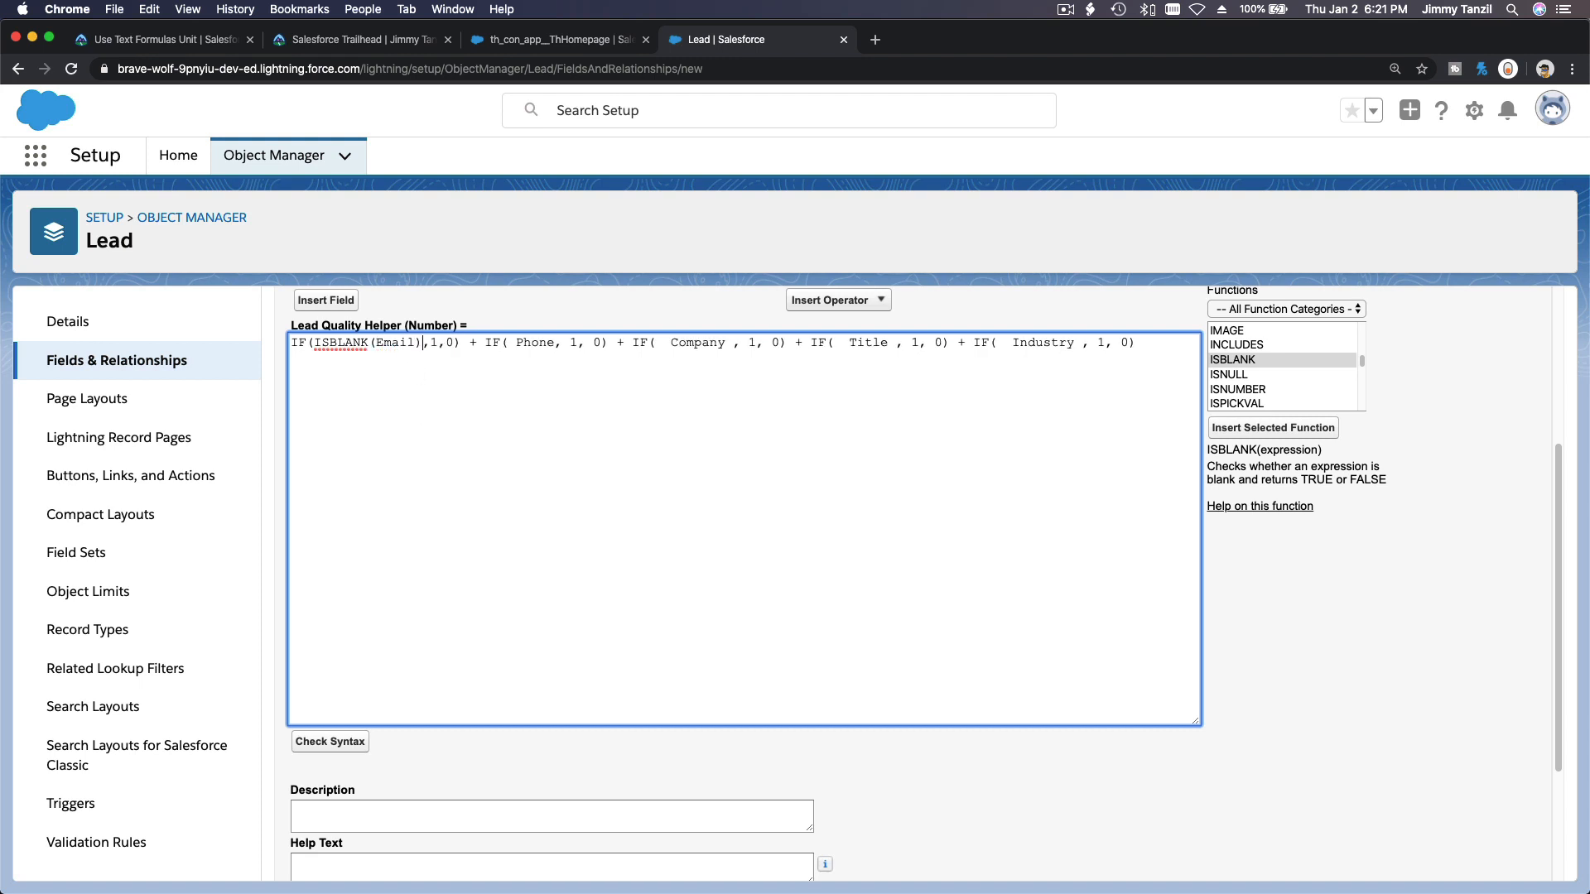
{"action": "left_click", "coordinate": [314, 344]}
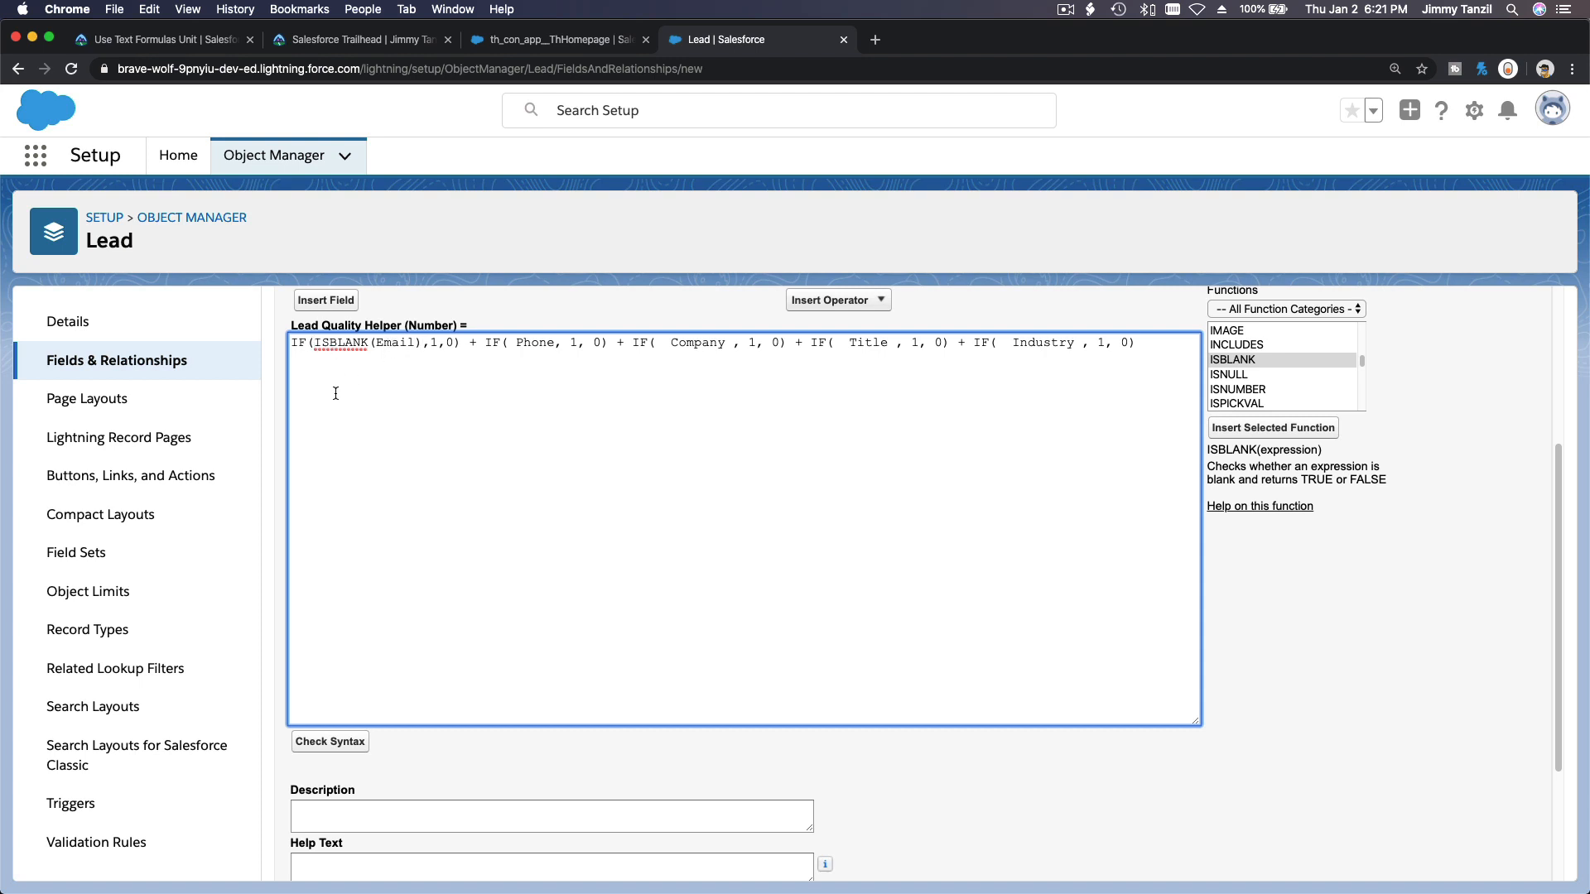
{"action": "type", "text": "!"}
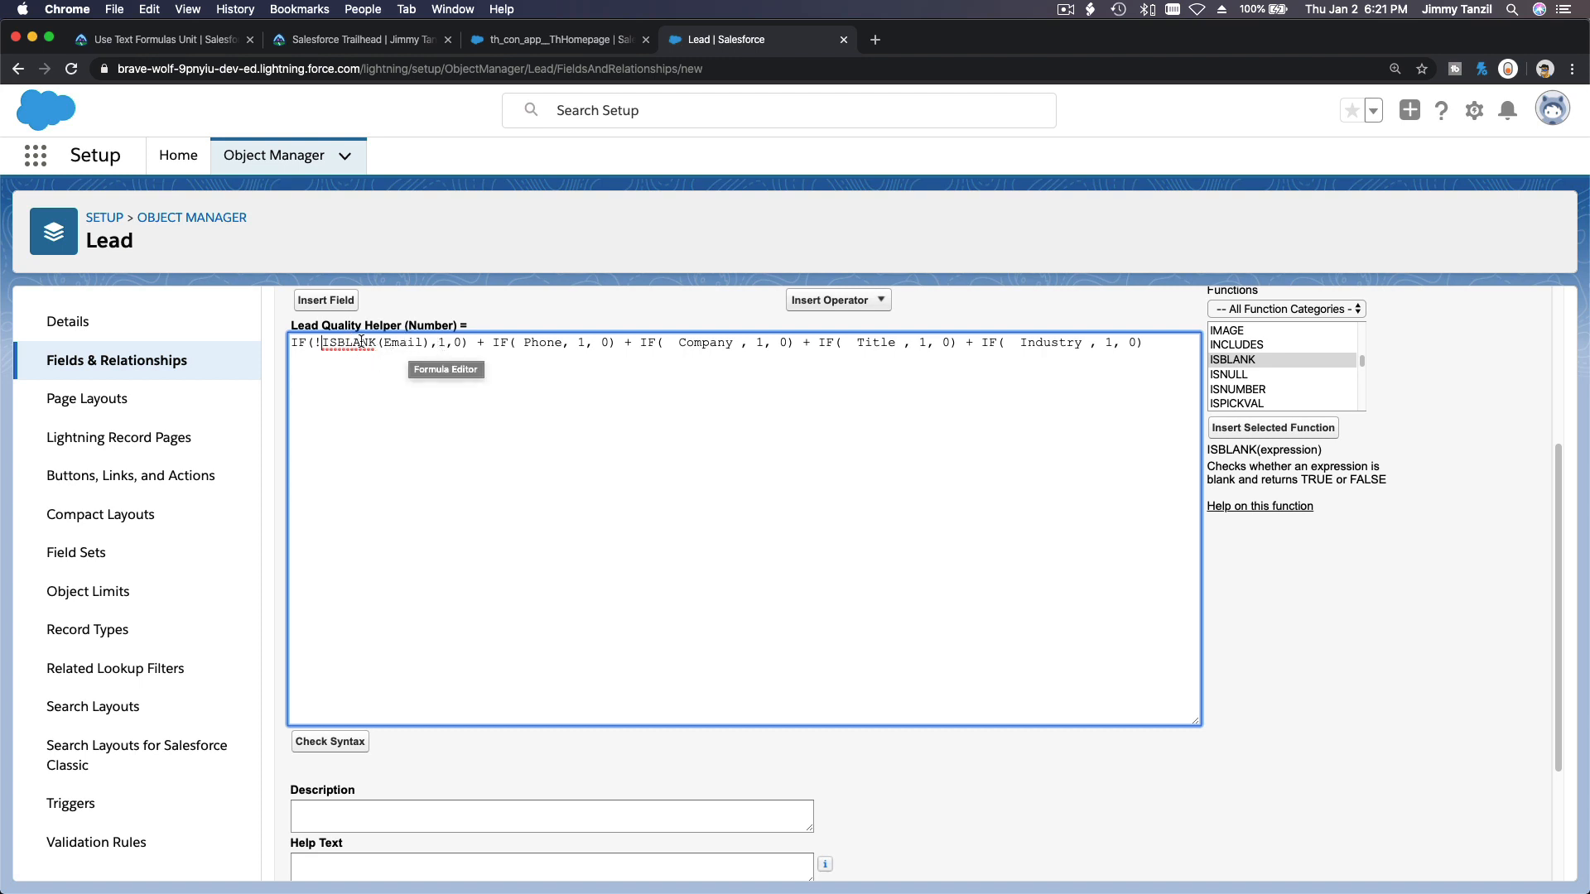
Copy the !ISBLANK( text and wrap the Phone field in the second IF as !ISBLANK(Phone).
{"action": "left_click_drag", "start_coordinate": [316, 342], "coordinate": [329, 369]}
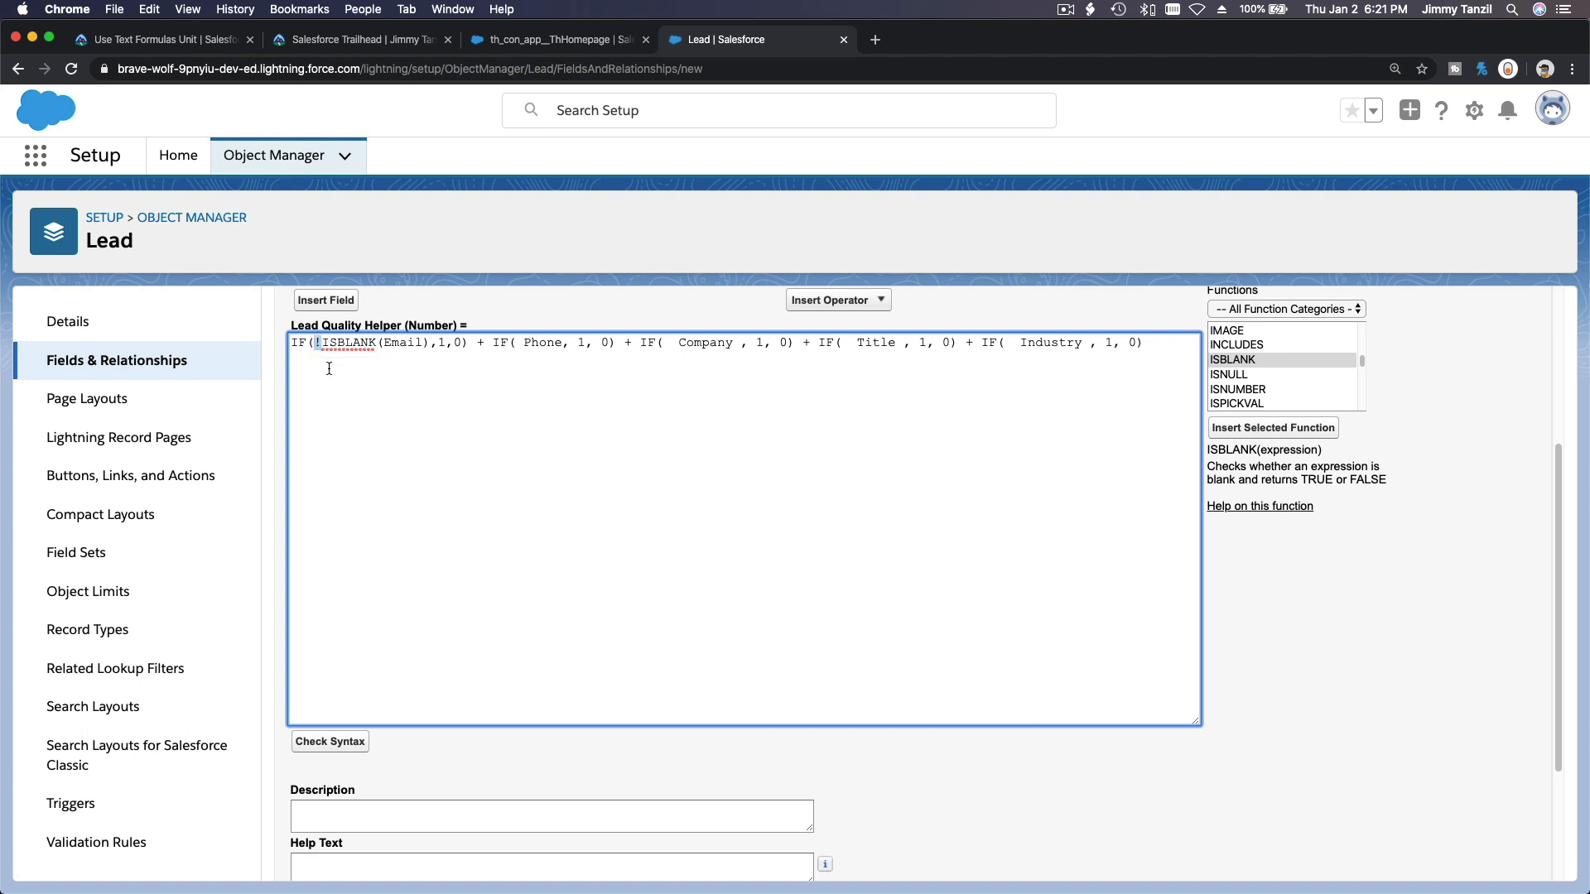
{"action": "double_click", "coordinate": [401, 343]}
{"action": "left_click", "coordinate": [383, 342]}
{"action": "left_click_drag", "start_coordinate": [383, 342], "coordinate": [314, 342]}
{"action": "key", "text": "super+c"}
{"action": "left_click", "coordinate": [516, 345]}
{"action": "key", "text": "super+v"}
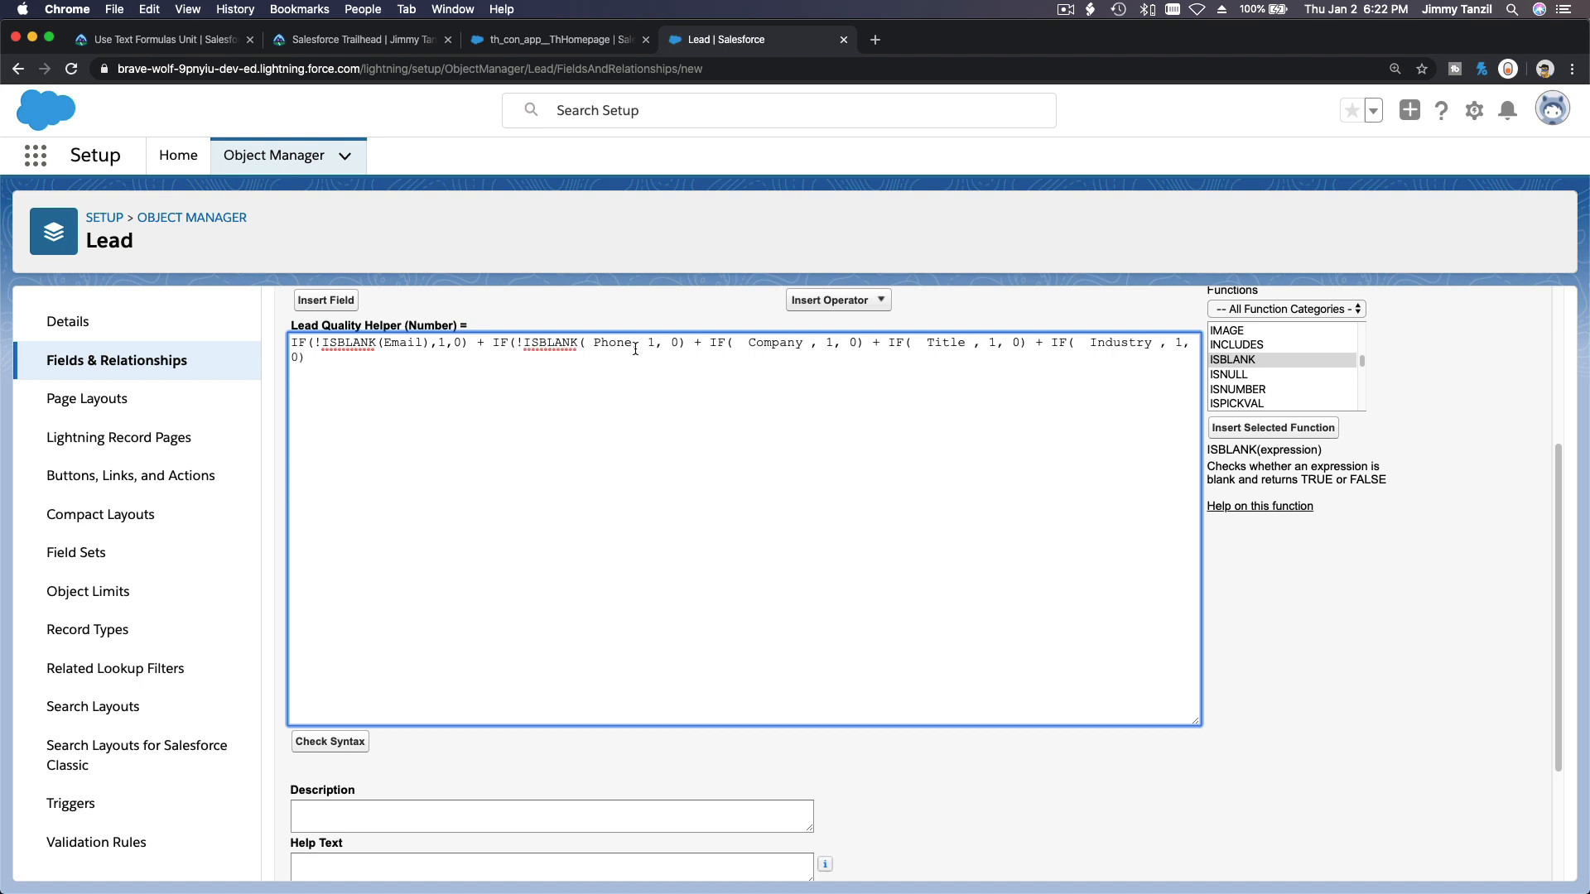
{"action": "key", "text": "Down"}
{"action": "left_click", "coordinate": [632, 342]}
{"action": "type", "text": ")"}
Wrap the Company and Title fields in their IF conditions with !ISBLANK( ).
{"action": "key", "text": "Right"}
{"action": "key", "text": "Right"}
{"action": "key", "text": "Right"}
{"action": "key", "text": "Right"}
{"action": "key", "text": "Right"}
{"action": "key", "text": "Right"}
{"action": "key", "text": "Right"}
{"action": "key", "text": "Right"}
{"action": "key", "text": "Right"}
{"action": "key", "text": "Right"}
{"action": "key", "text": "Right"}
{"action": "key", "text": "Right"}
{"action": "key", "text": "Right"}
{"action": "key", "text": "Right"}
{"action": "key", "text": "Right"}
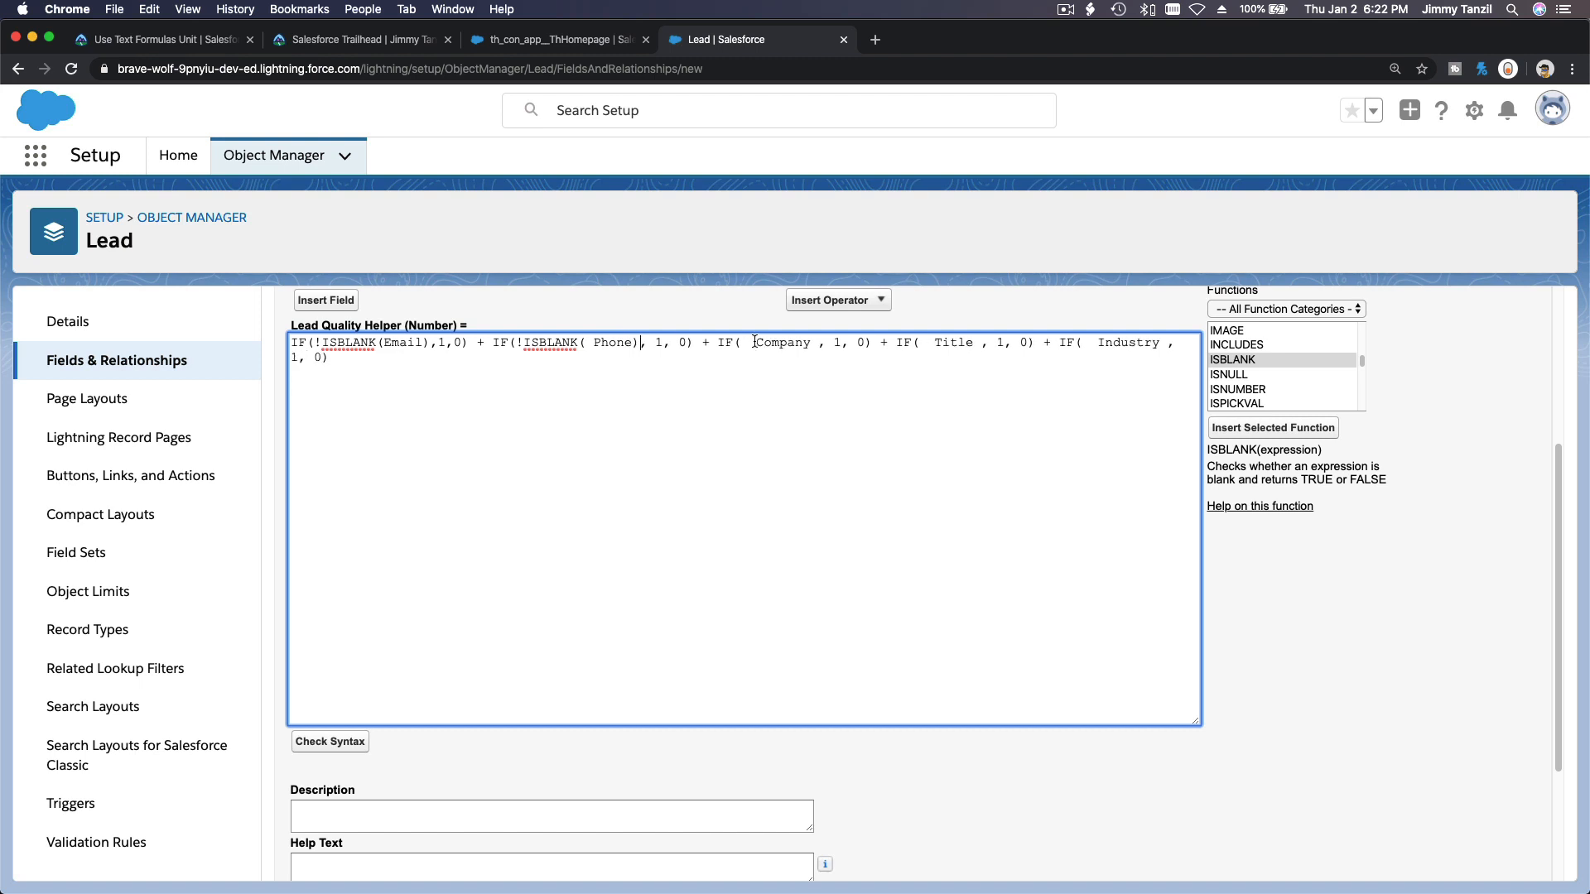
{"action": "key", "text": "super+v"}
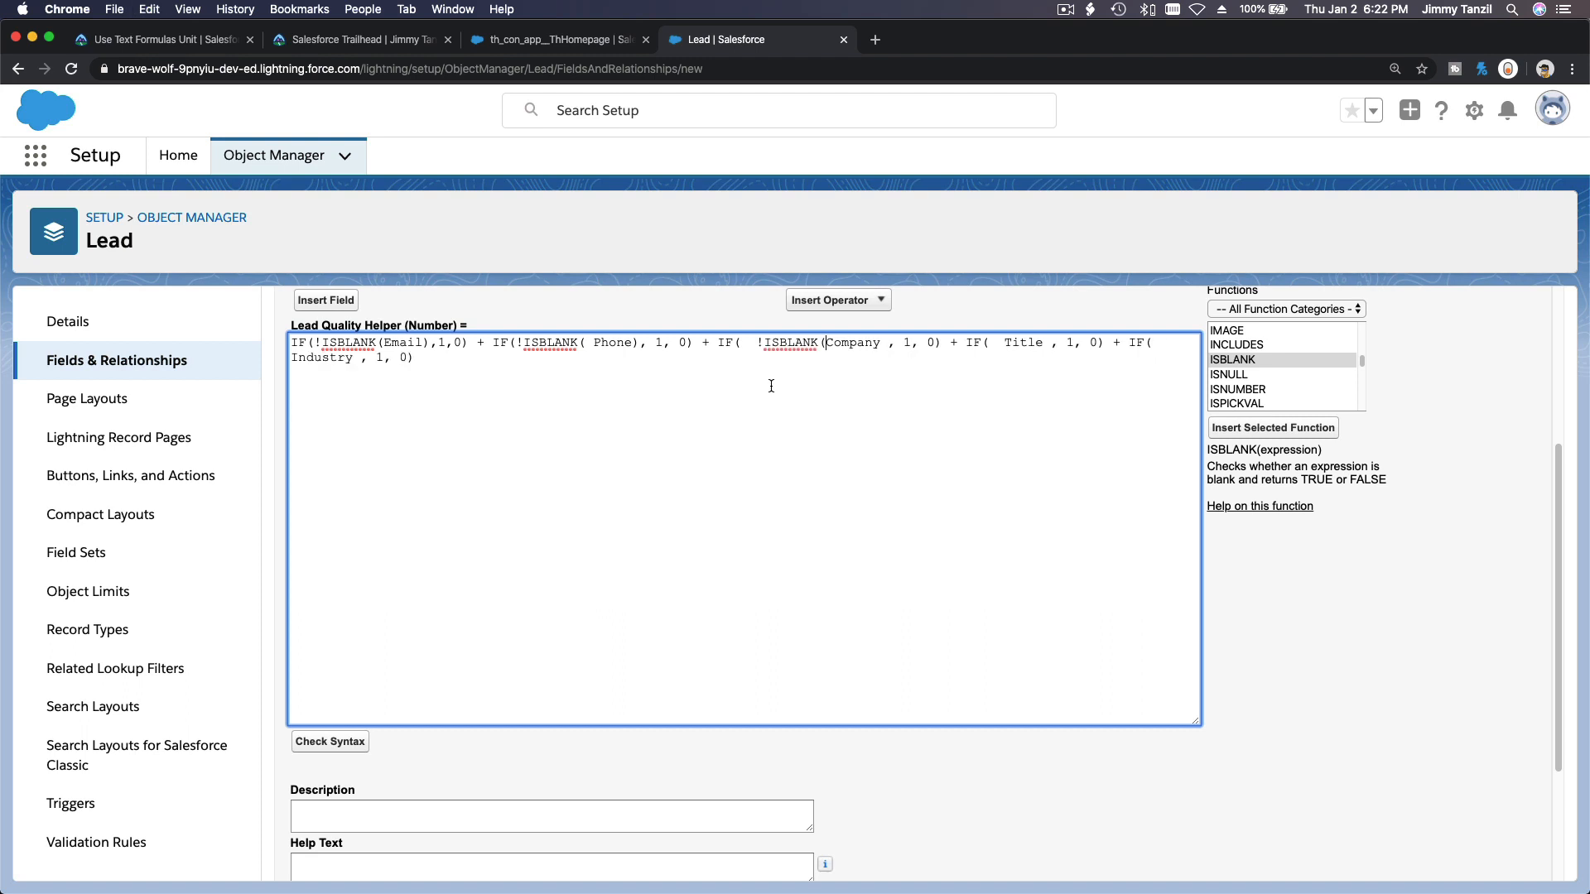
{"action": "left_click", "coordinate": [880, 344]}
{"action": "type", "text": ")"}
{"action": "key", "text": "super+v"}
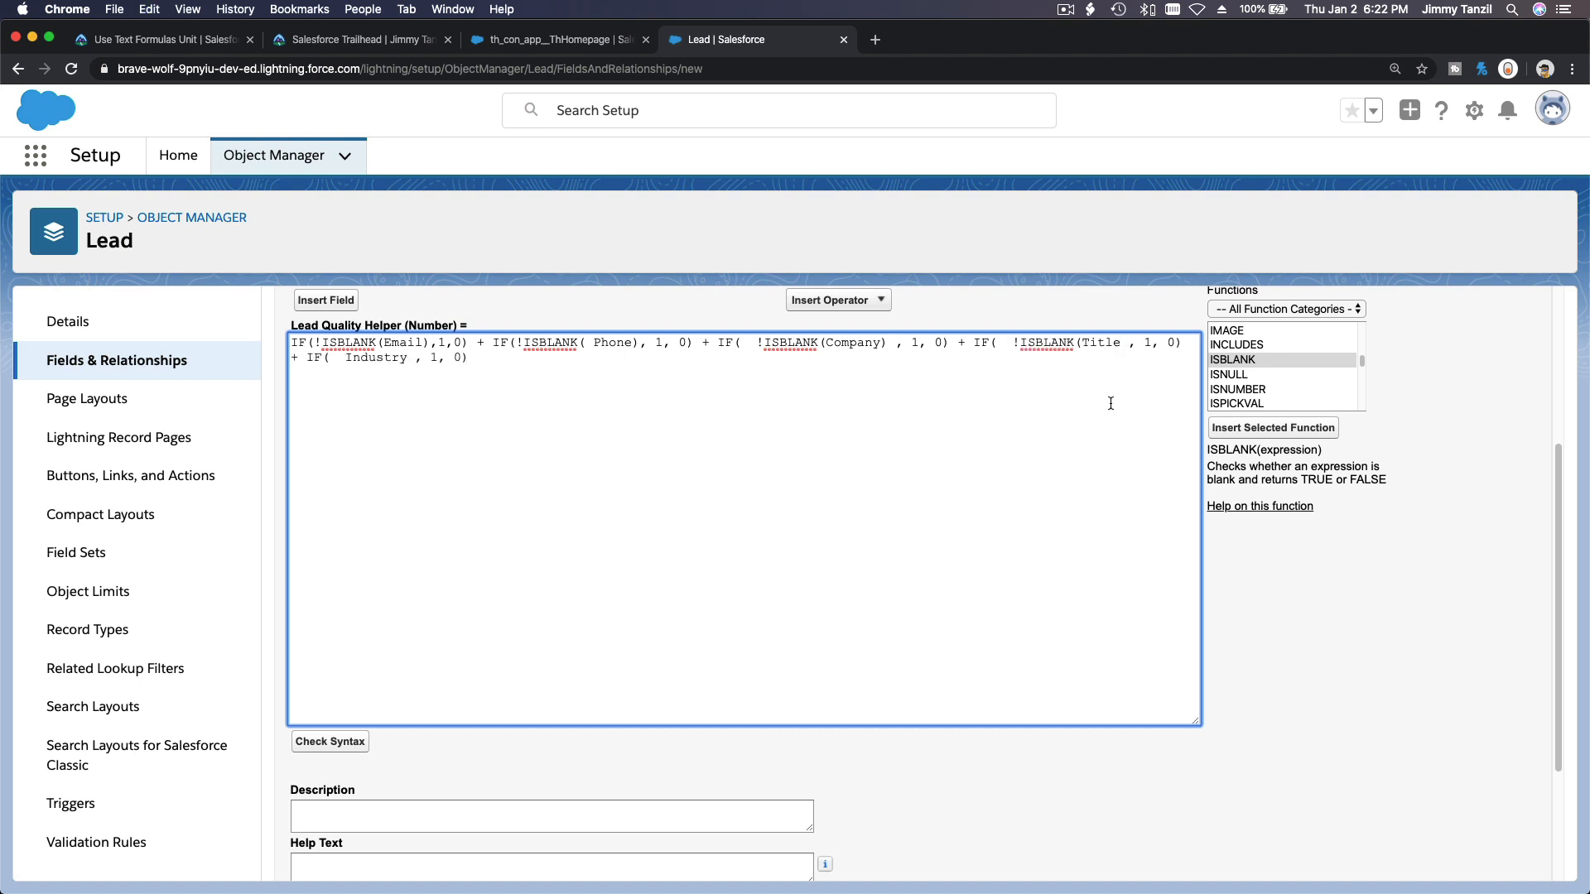
{"action": "type", "text": ")"}
Wrap the Industry field in the last IF condition as !ISBLANK(Industry).
{"action": "left_click", "coordinate": [347, 358]}
{"action": "type", "text": "("}
{"action": "key", "text": "BackSpace"}
{"action": "type", "text": "!ISBLANK(Email"}
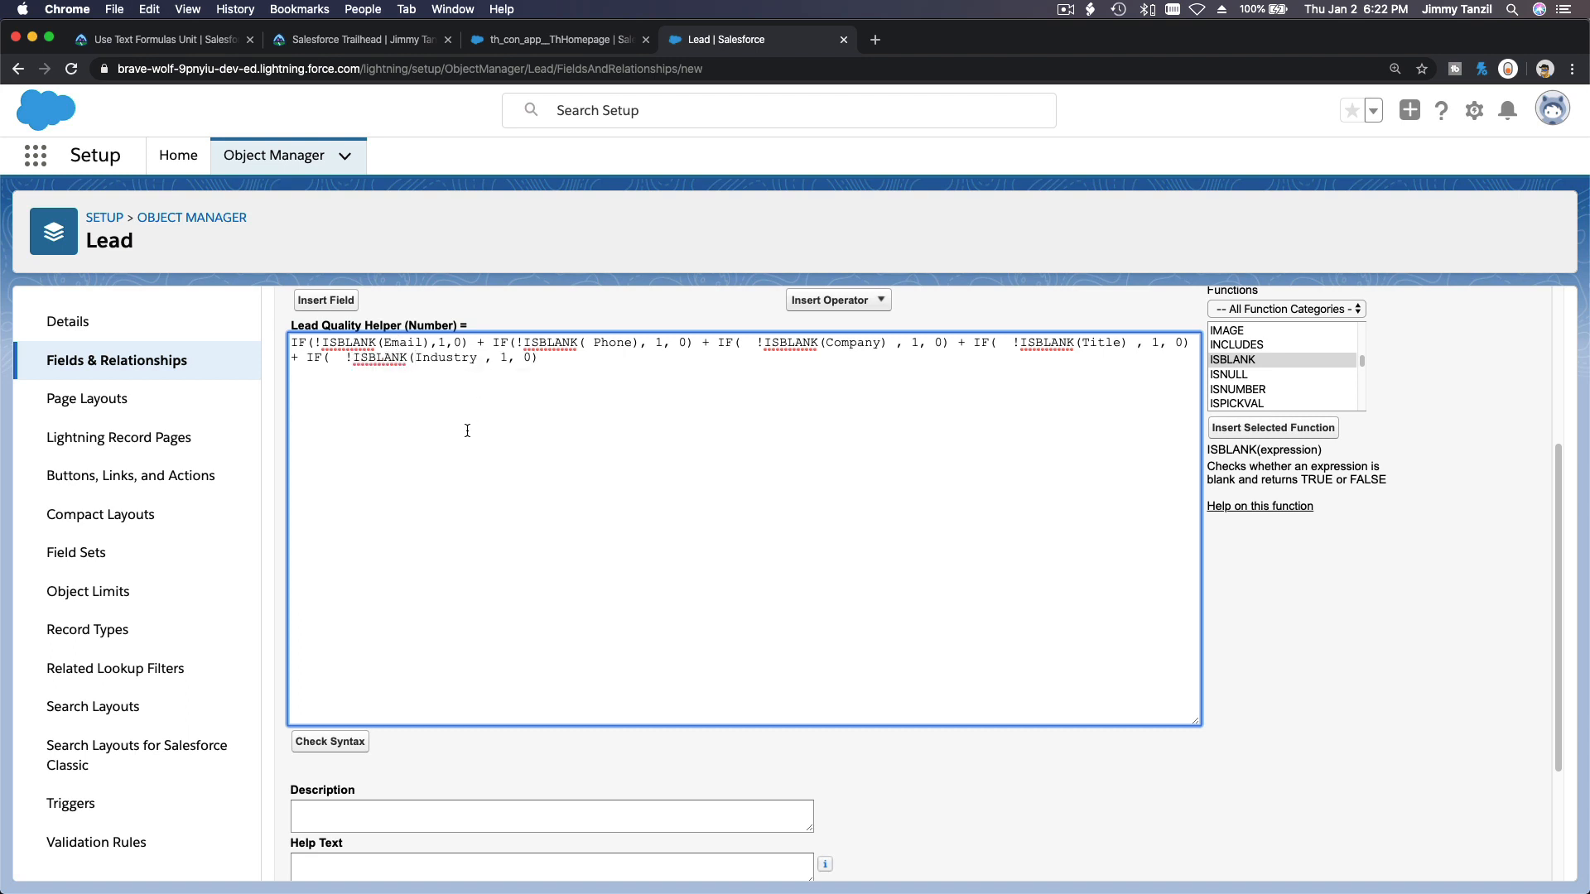
{"action": "type", "text": ")"}
Check the formula's syntax.
{"action": "left_click", "coordinate": [352, 748]}
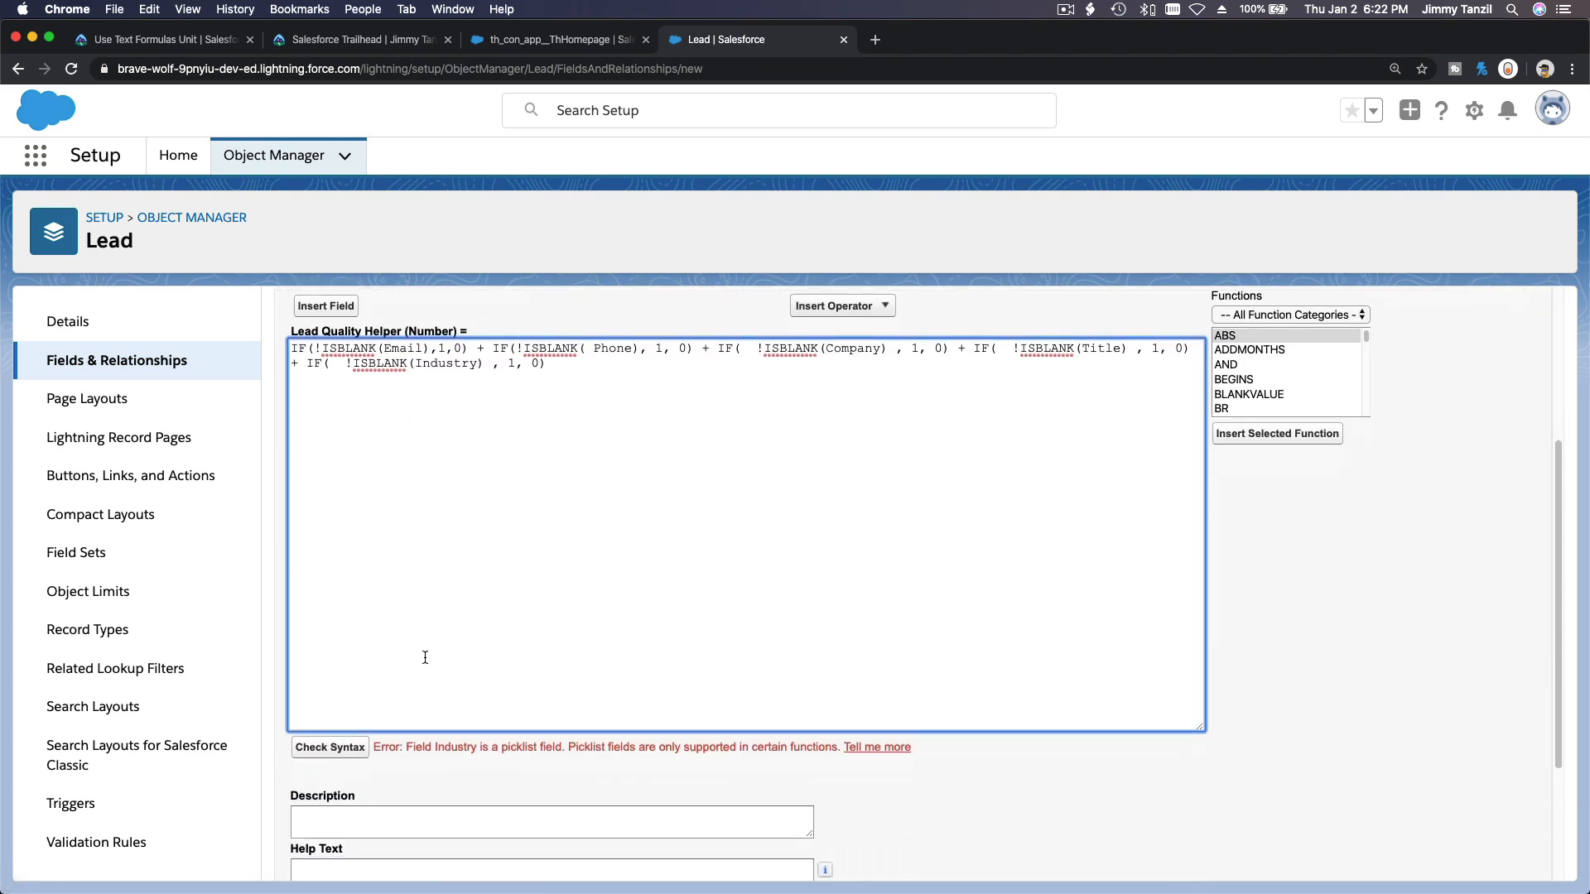
{"action": "scroll", "coordinate": [425, 657], "scroll_direction": "down", "scroll_amount": 1}
{"action": "scroll", "coordinate": [425, 657], "scroll_direction": "up", "scroll_amount": 2}
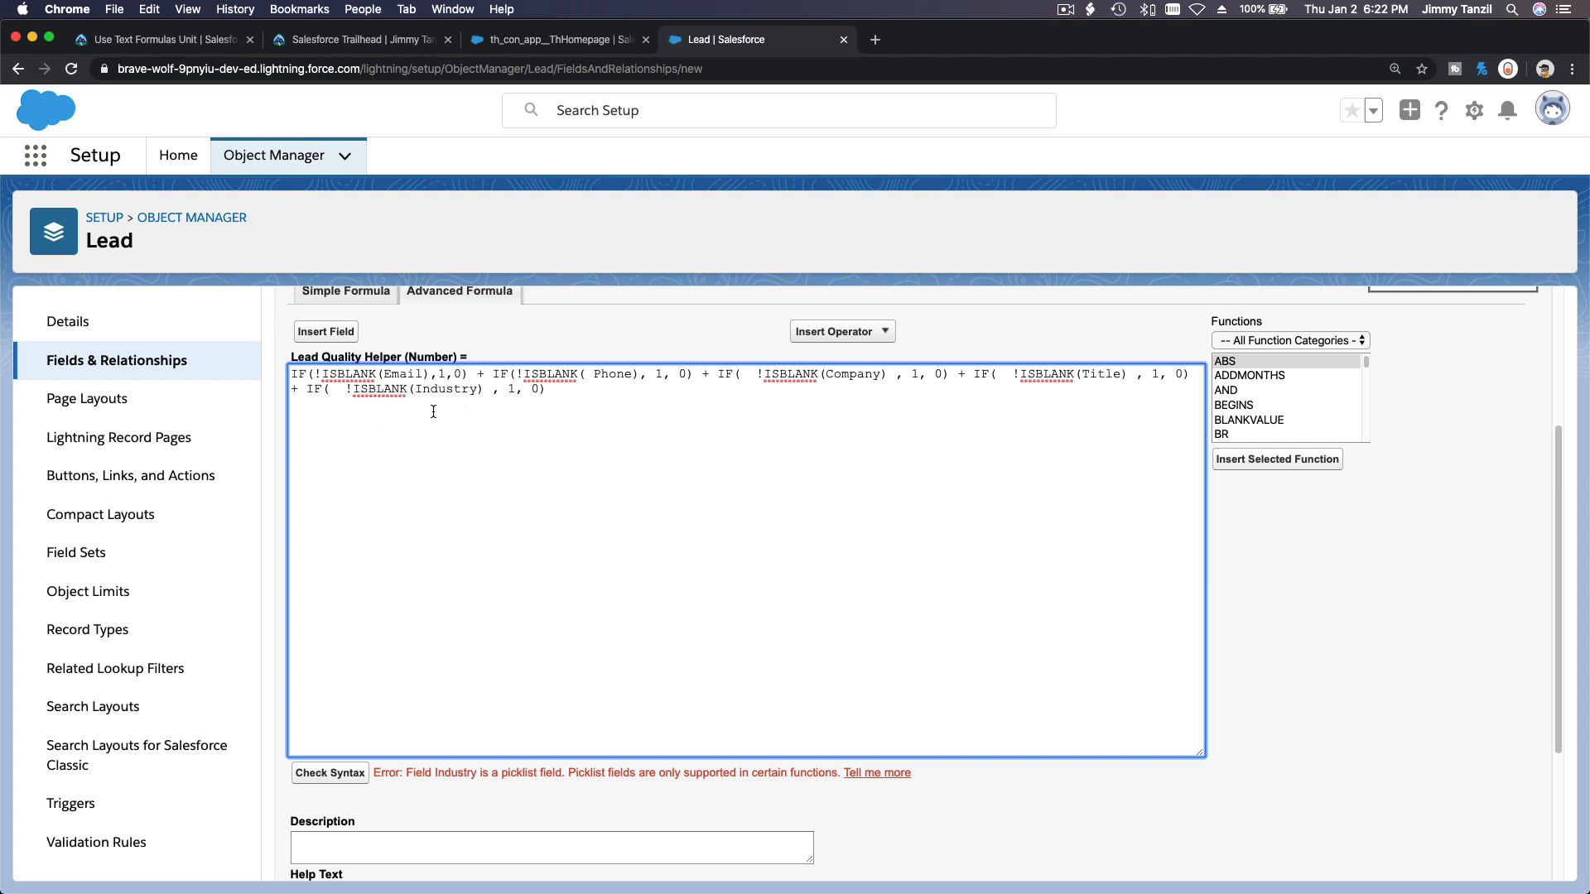
Convert the Industry picklist inside ISBLANK with TEXT(Industry).
{"action": "left_click", "coordinate": [415, 388]}
{"action": "type", "text": "TEXT"}
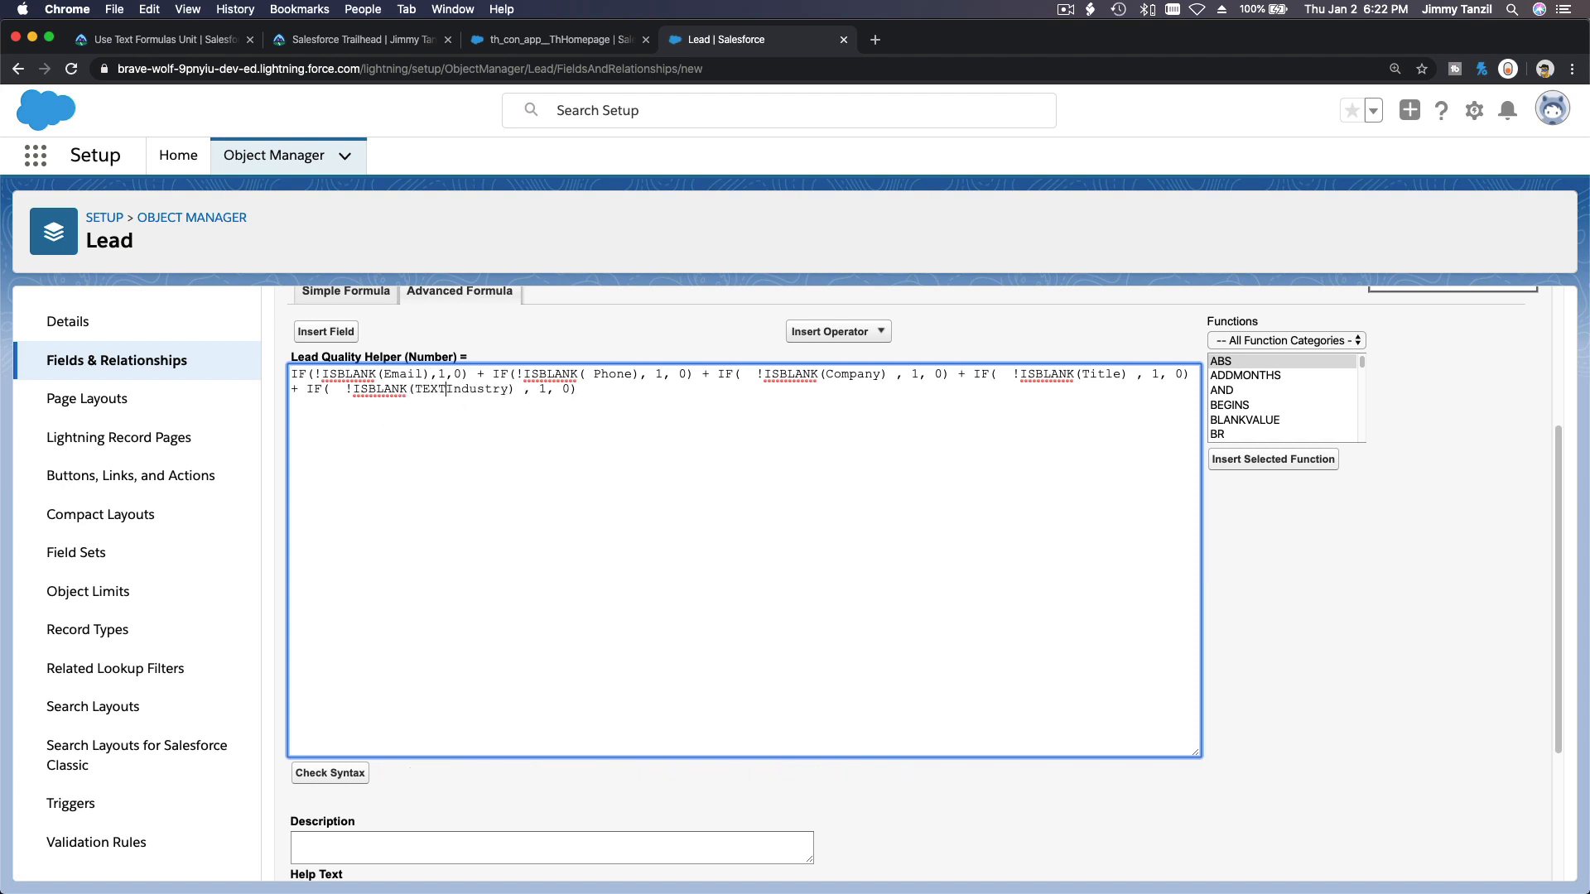
{"action": "type", "text": "("}
{"action": "left_click", "coordinate": [520, 389]}
{"action": "type", "text": ")"}
Check the revised formula's syntax again.
{"action": "scroll", "coordinate": [497, 377], "scroll_direction": "down", "scroll_amount": 2}
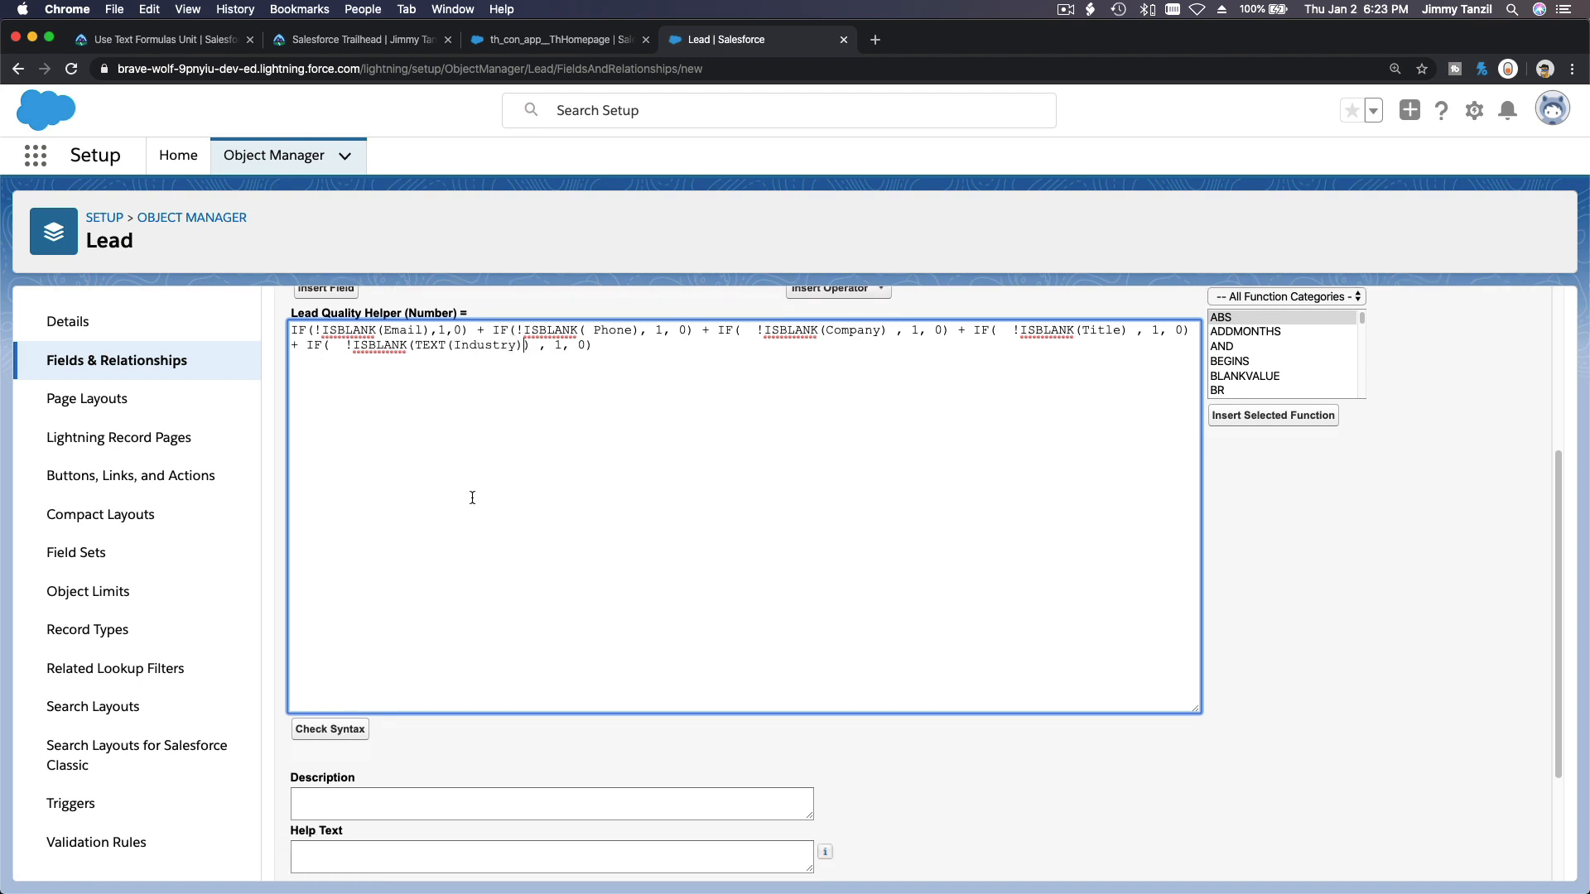
{"action": "scroll", "coordinate": [472, 496], "scroll_direction": "down", "scroll_amount": 1}
{"action": "left_click", "coordinate": [354, 680]}
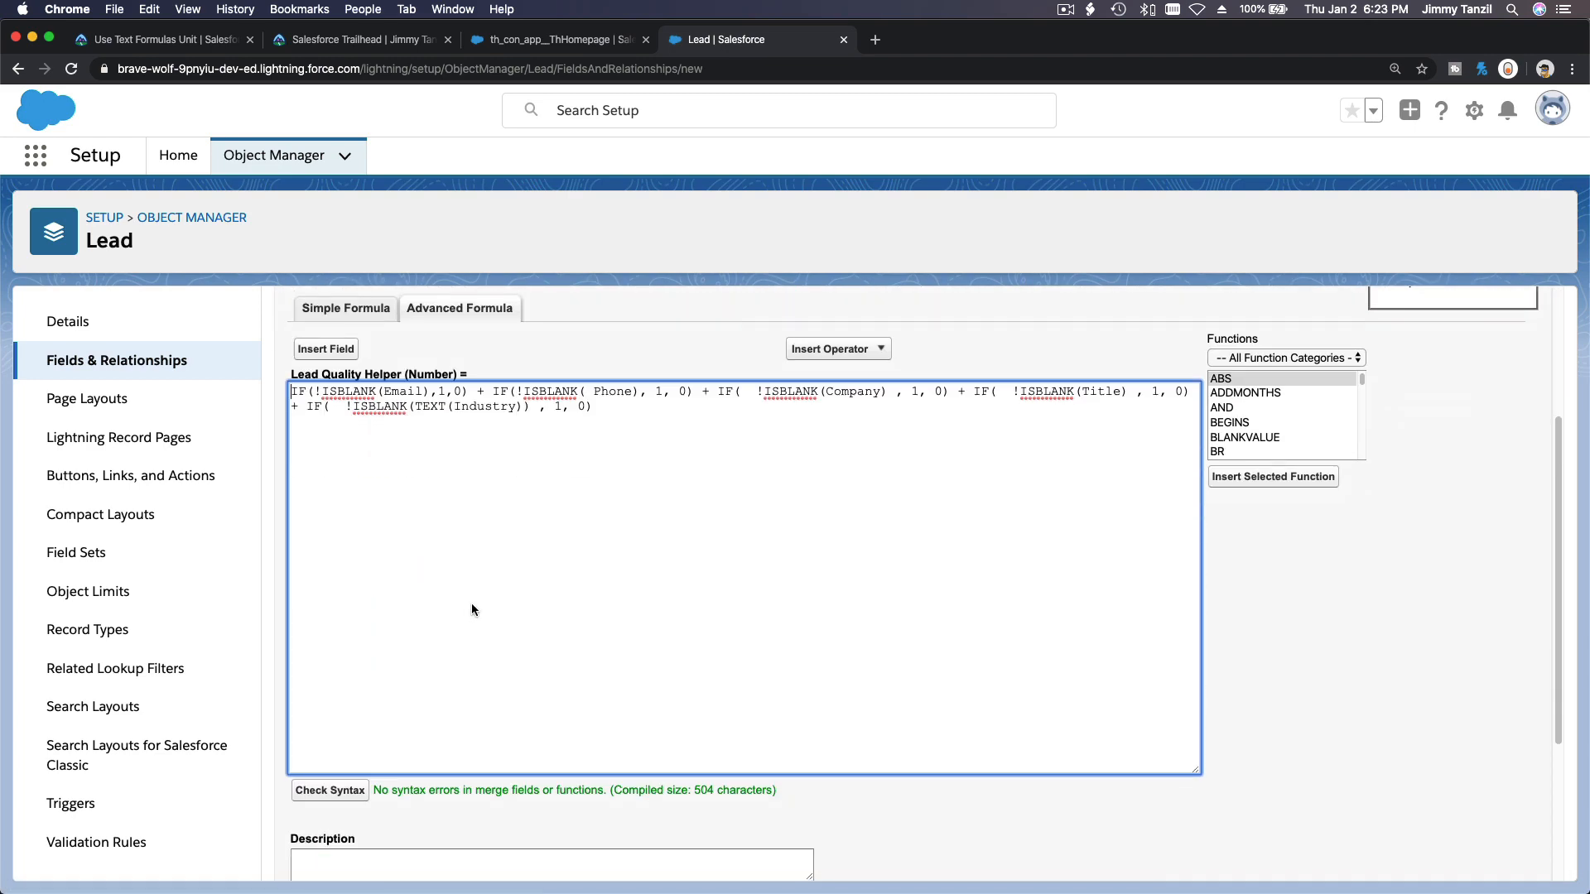
Remove the extra spaces inside the IF expressions for Phone, Company, Title and Industry.
{"action": "scroll", "coordinate": [472, 610], "scroll_direction": "up", "scroll_amount": 1}
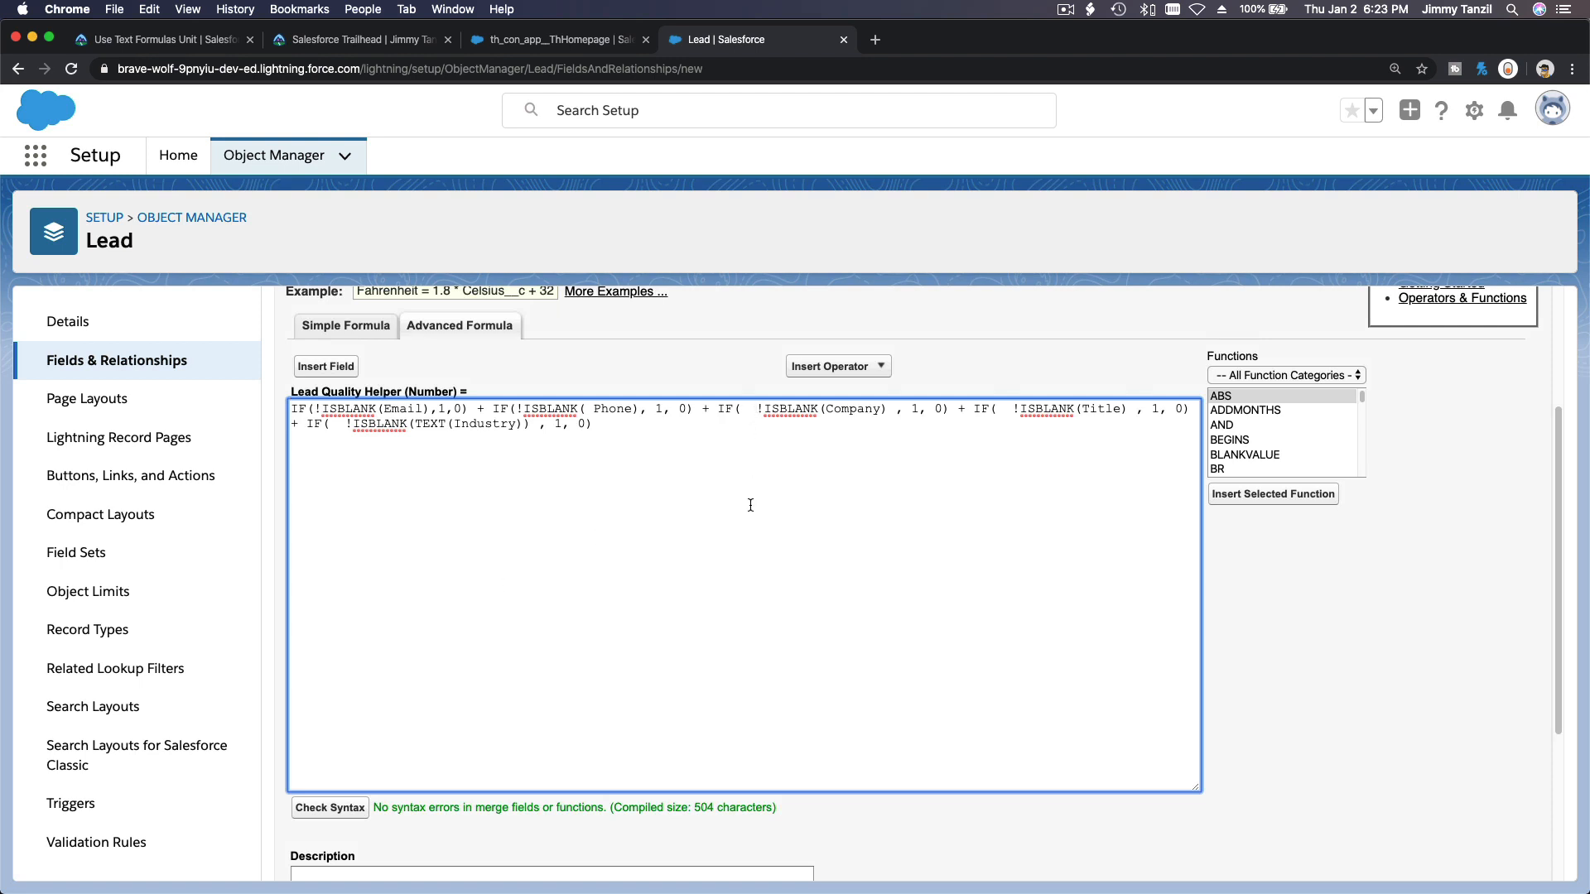
{"action": "key", "text": "BackSpace"}
{"action": "key", "text": "BackSpace"}
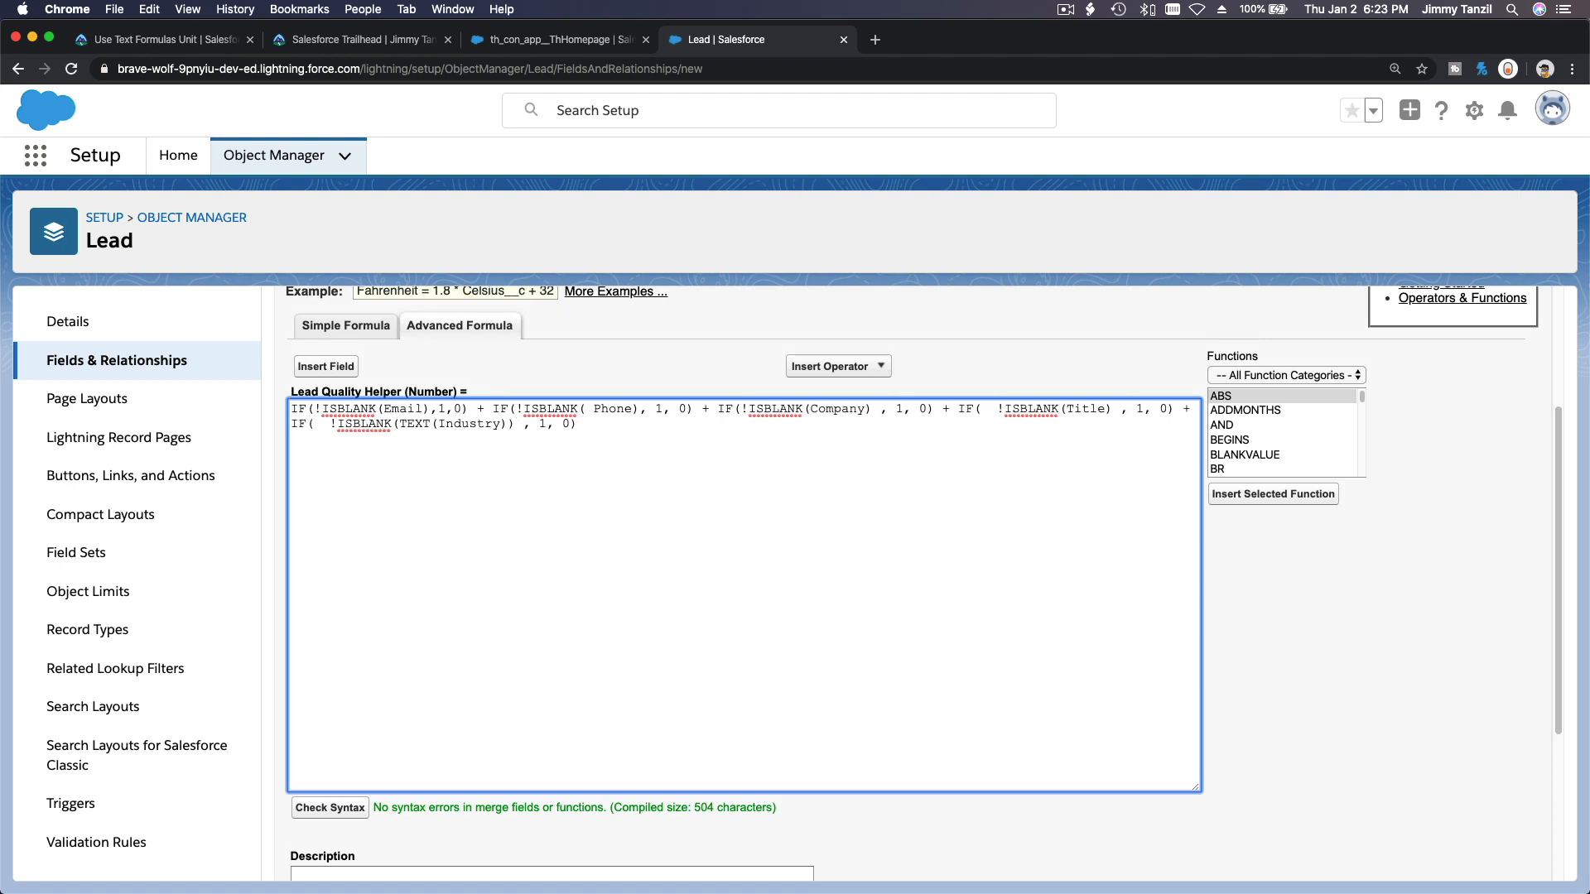
{"action": "left_click", "coordinate": [997, 409]}
{"action": "key", "text": "BackSpace"}
{"action": "key", "text": "BackSpace"}
{"action": "left_click", "coordinate": [595, 408]}
{"action": "key", "text": "BackSpace"}
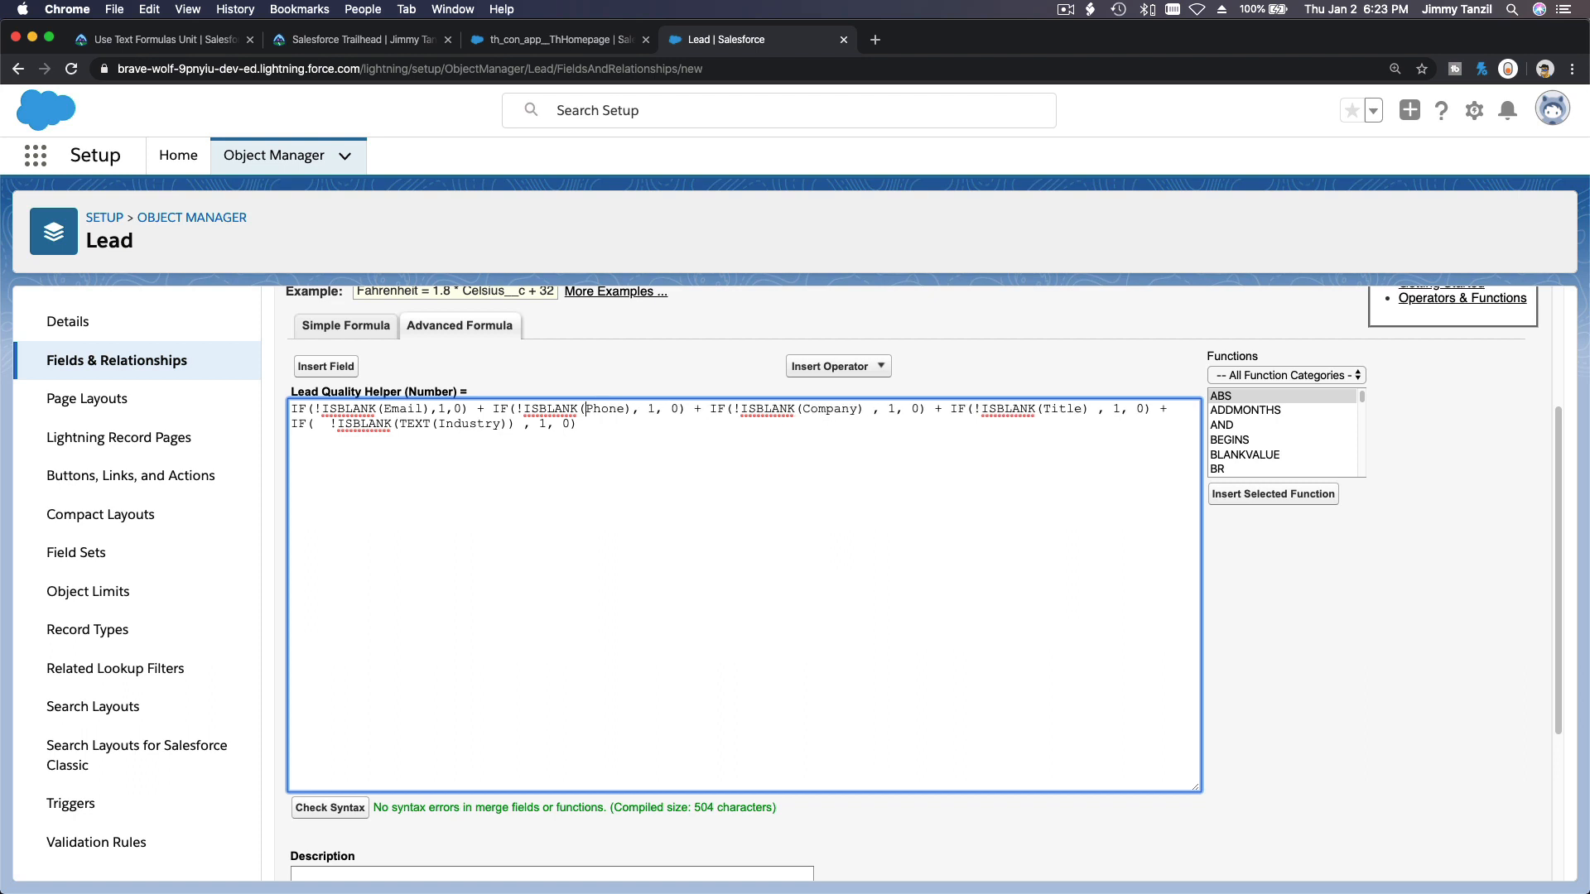
{"action": "left_click", "coordinate": [329, 423]}
{"action": "key", "text": "BackSpace"}
{"action": "key", "text": "BackSpace"}
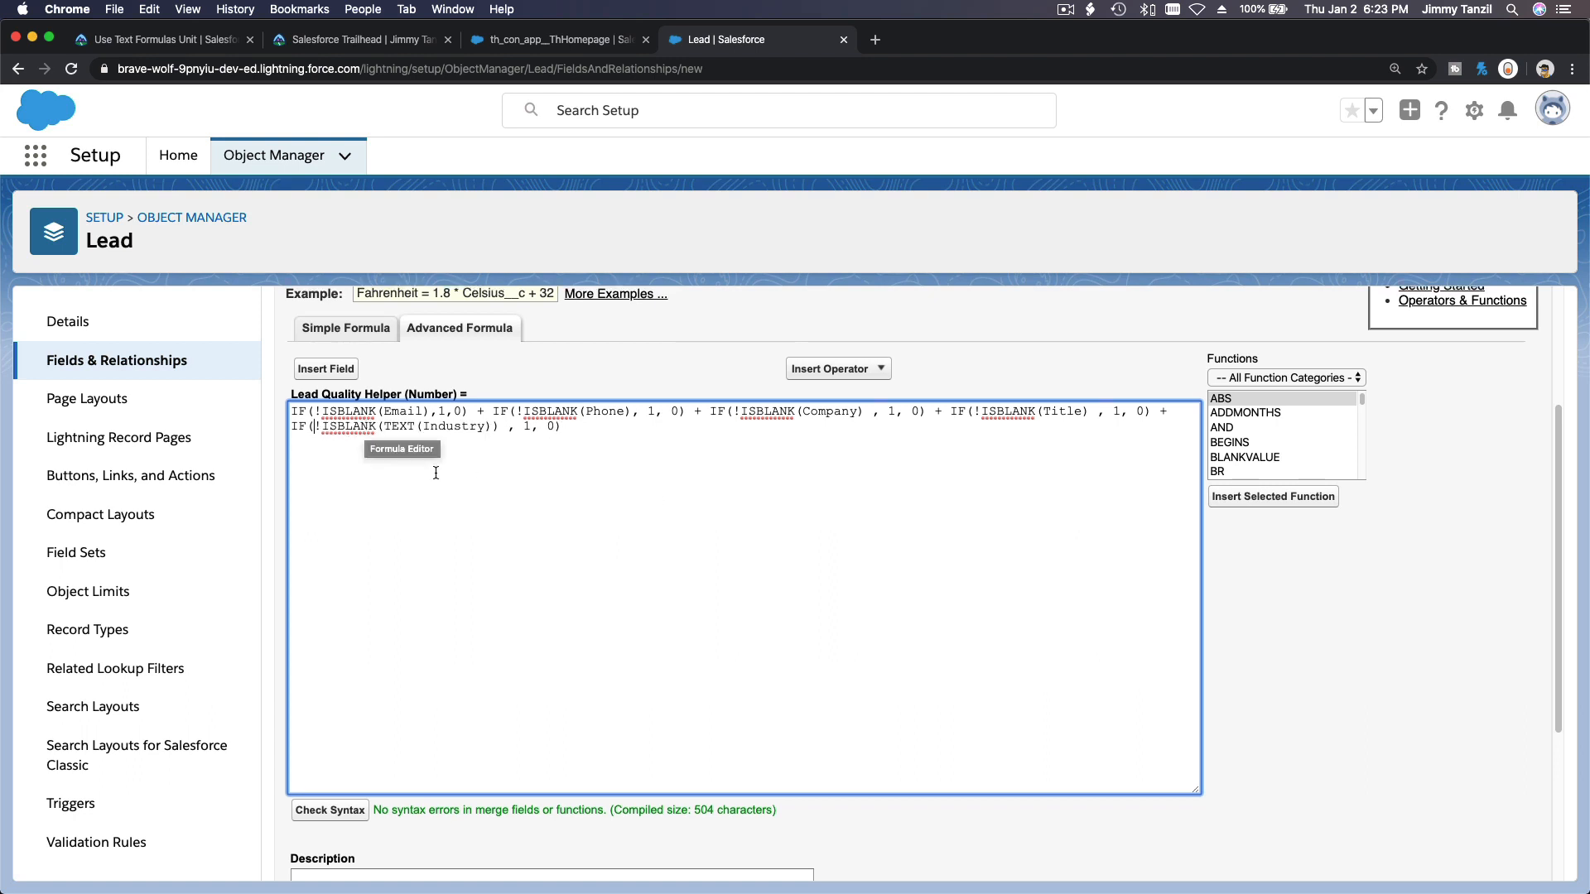
Review the completed formula's expressions and the rest of the field form.
{"action": "double_click", "coordinate": [399, 412]}
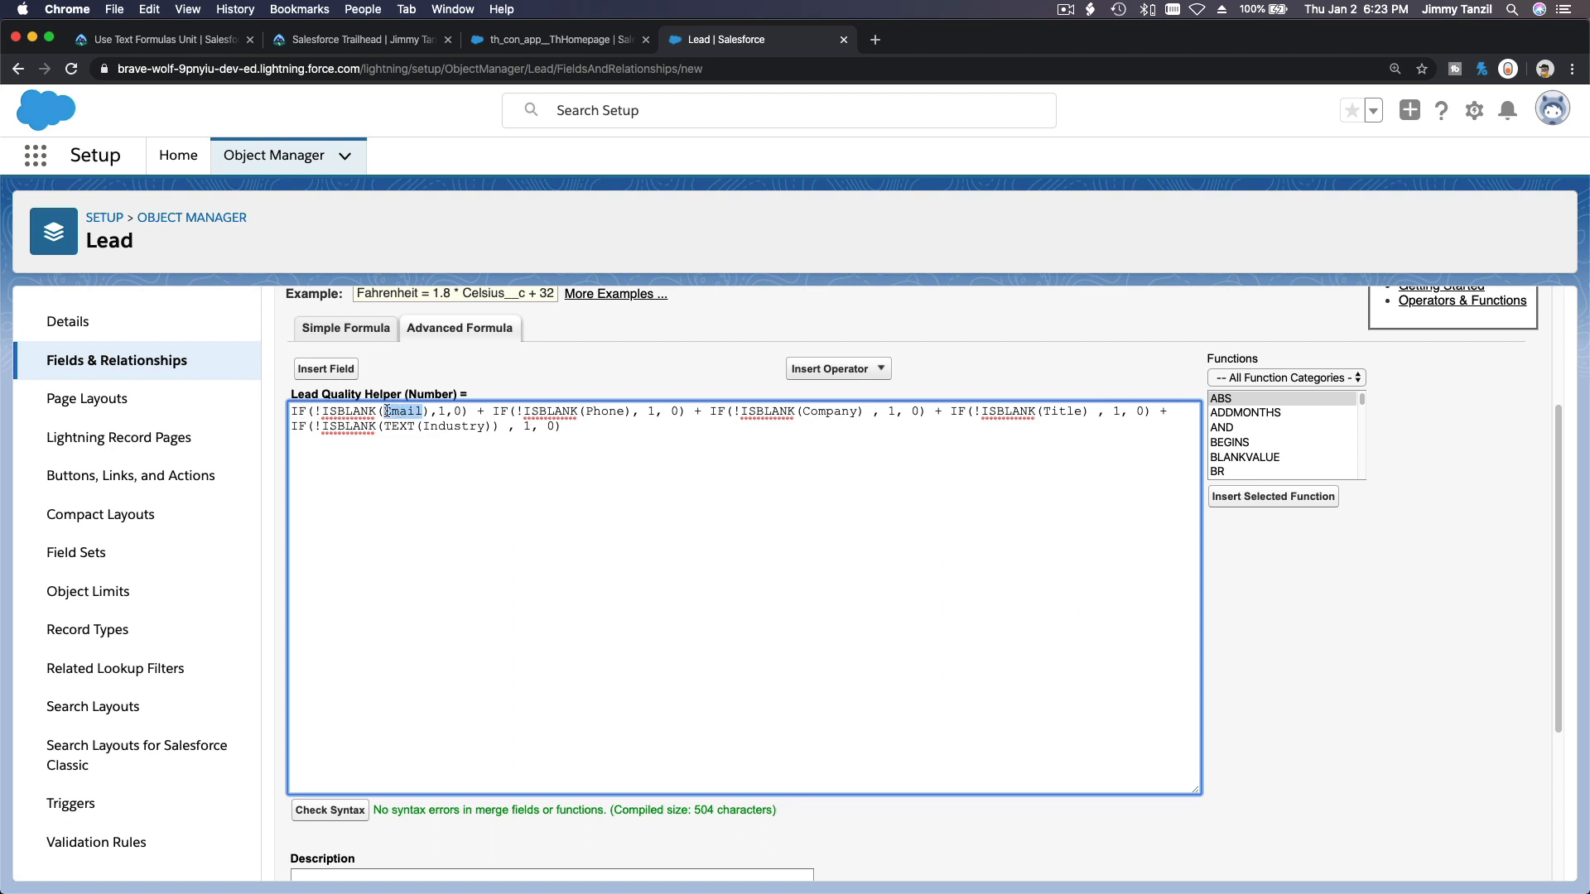
{"action": "left_click_drag", "start_coordinate": [375, 411], "coordinate": [316, 412]}
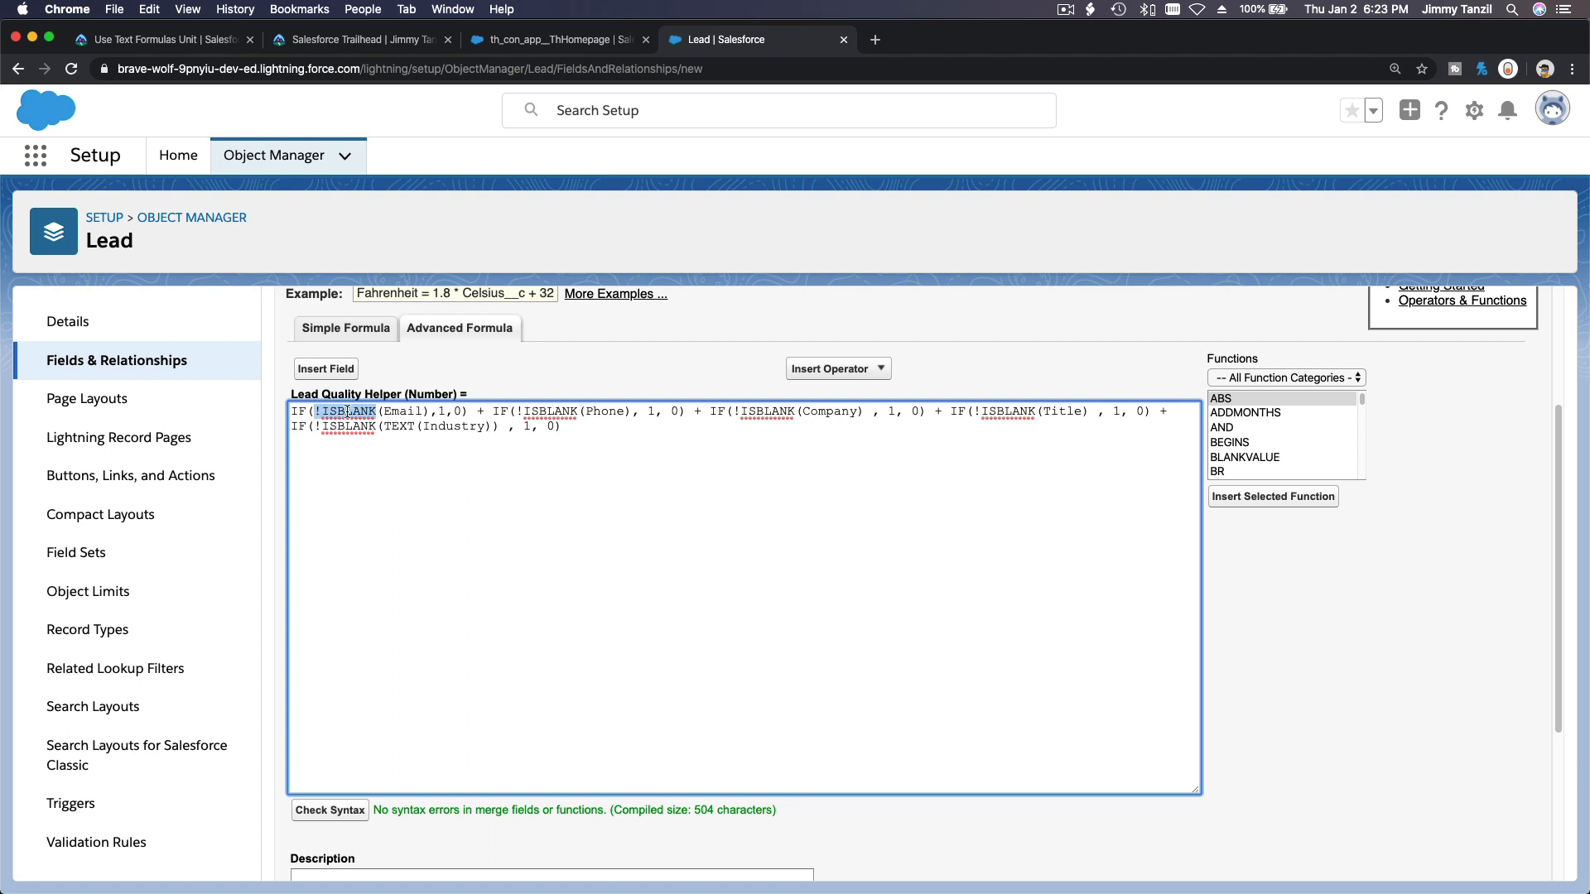
{"action": "double_click", "coordinate": [446, 412]}
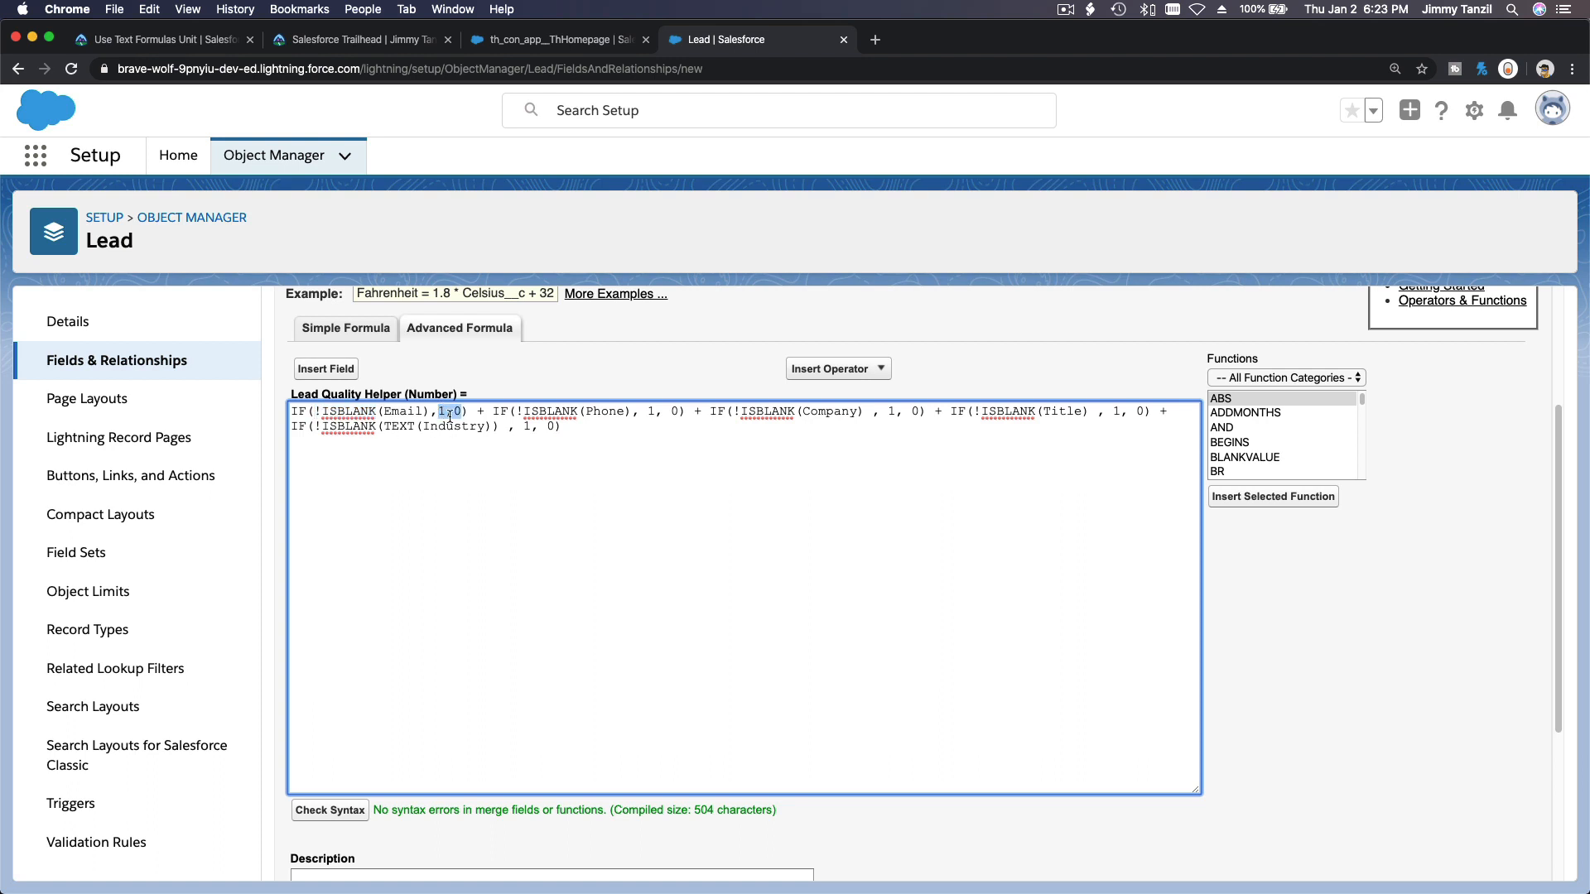
{"action": "double_click", "coordinate": [462, 409]}
{"action": "left_click", "coordinate": [452, 412]}
{"action": "left_click_drag", "start_coordinate": [579, 411], "coordinate": [516, 411]}
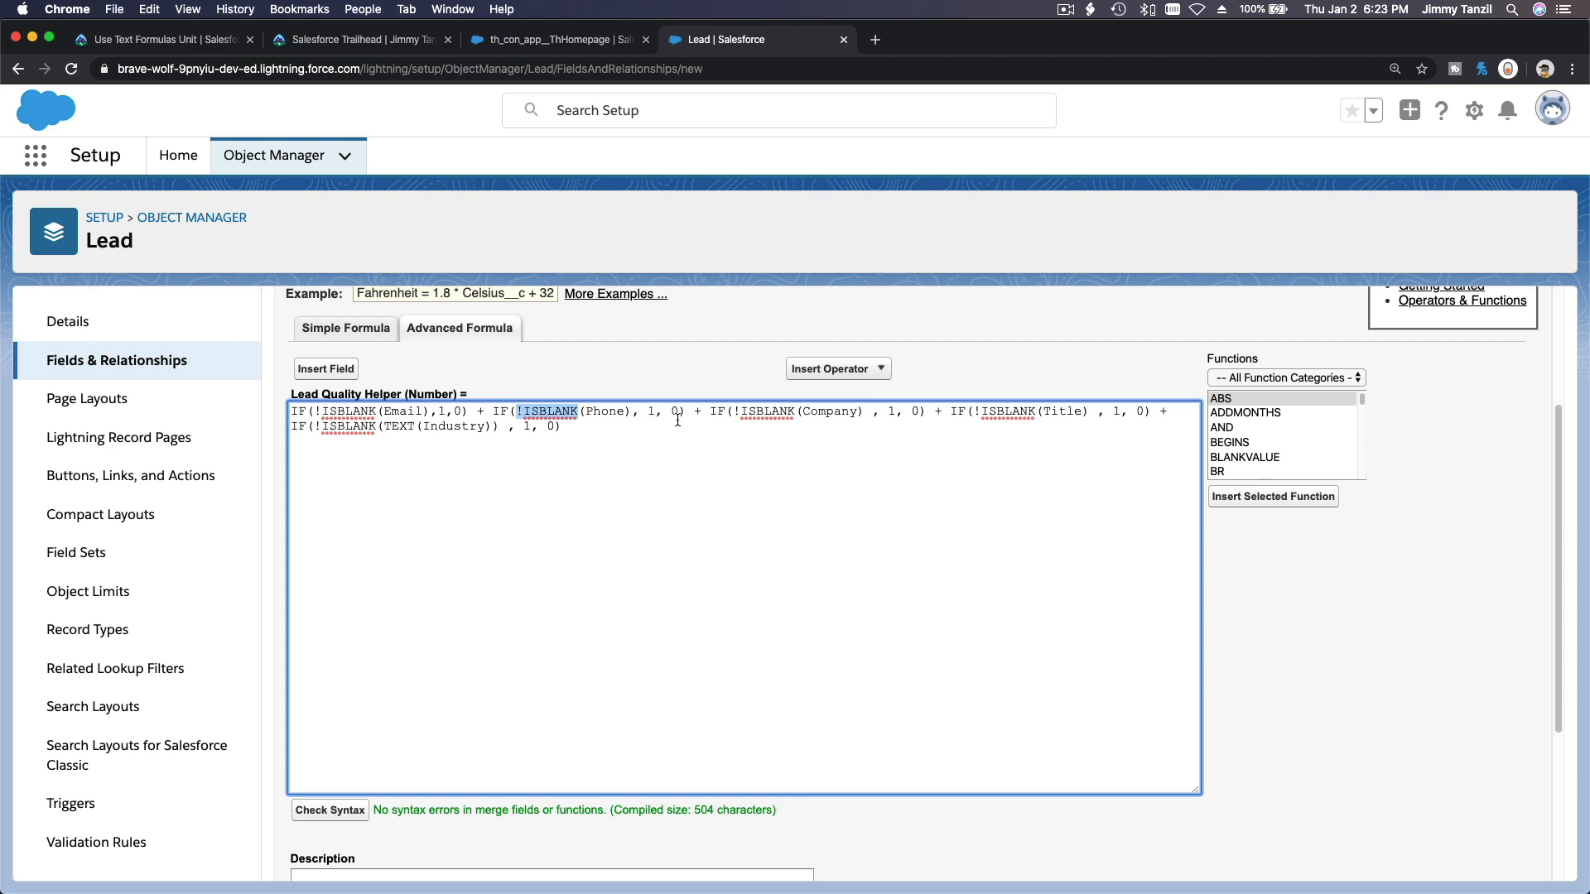
{"action": "left_click_drag", "start_coordinate": [678, 414], "coordinate": [692, 423]}
{"action": "scroll", "coordinate": [544, 607], "scroll_direction": "down", "scroll_amount": 3}
{"action": "scroll", "coordinate": [544, 607], "scroll_direction": "down", "scroll_amount": 1}
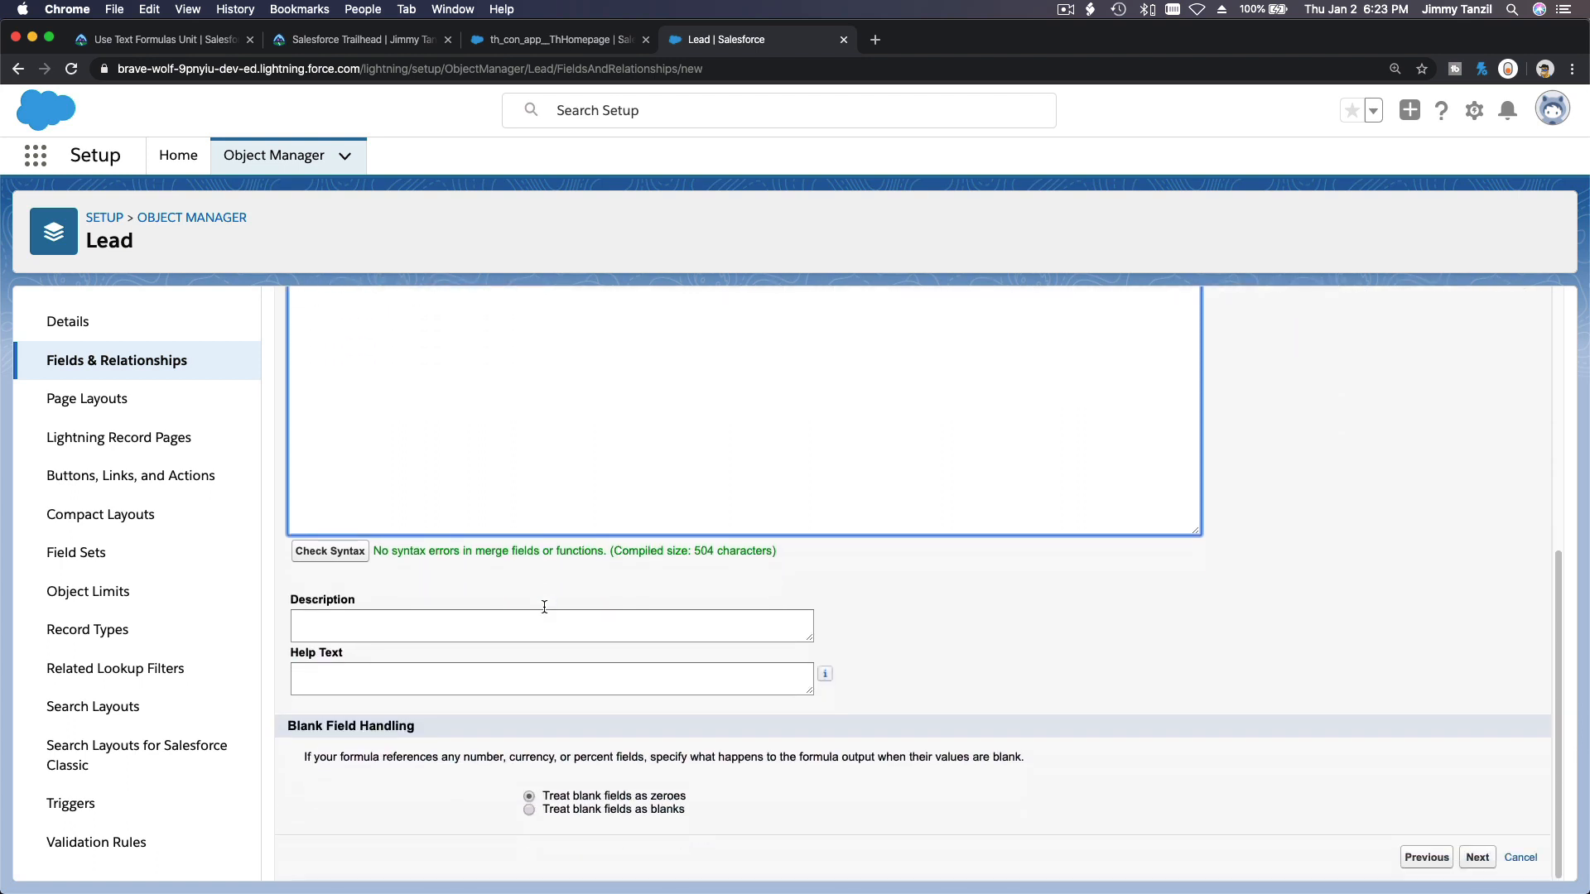
Grant the Lead Quality Helper field visibility for all profiles, keep all page layouts selected, and save the field.
{"action": "scroll", "coordinate": [544, 607], "scroll_direction": "up", "scroll_amount": 4}
{"action": "left_click", "coordinate": [1477, 404]}
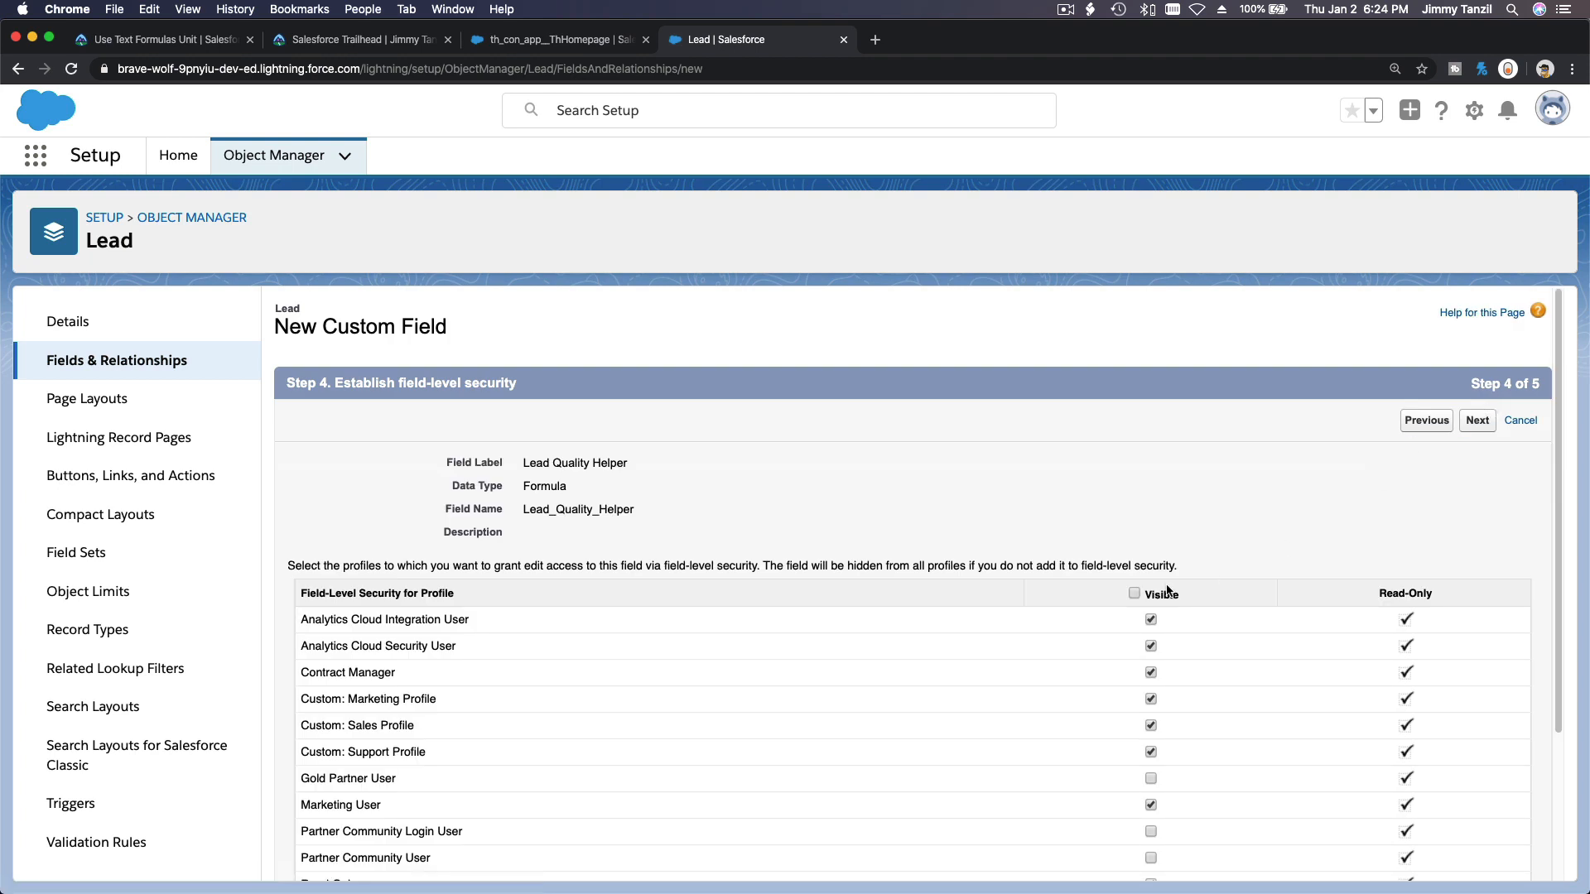
{"action": "left_click", "coordinate": [1134, 593]}
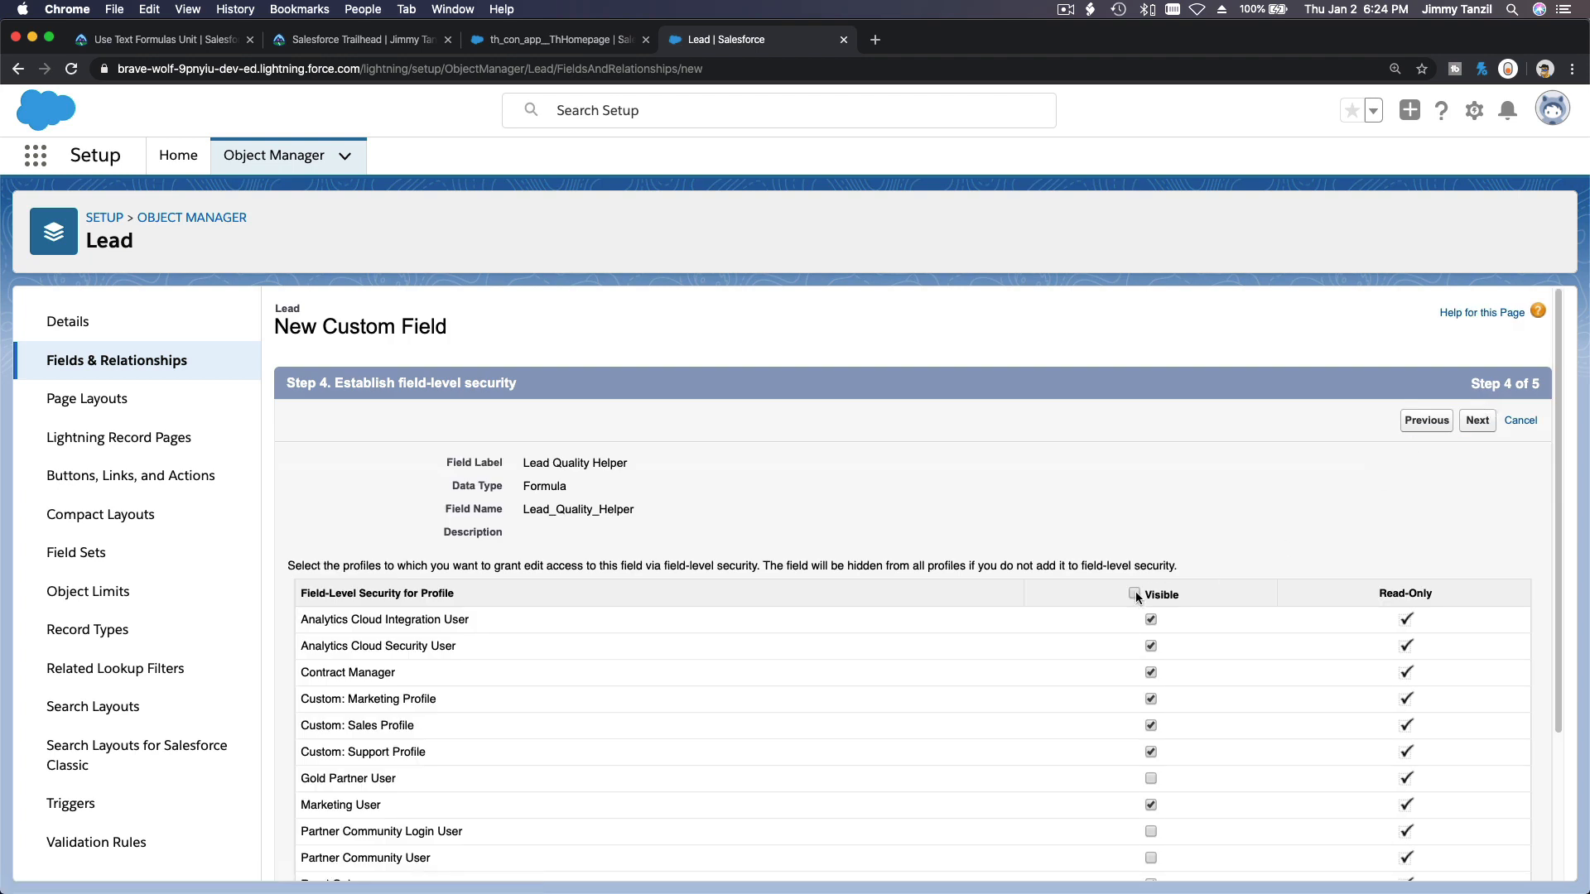
{"action": "left_click", "coordinate": [1477, 420]}
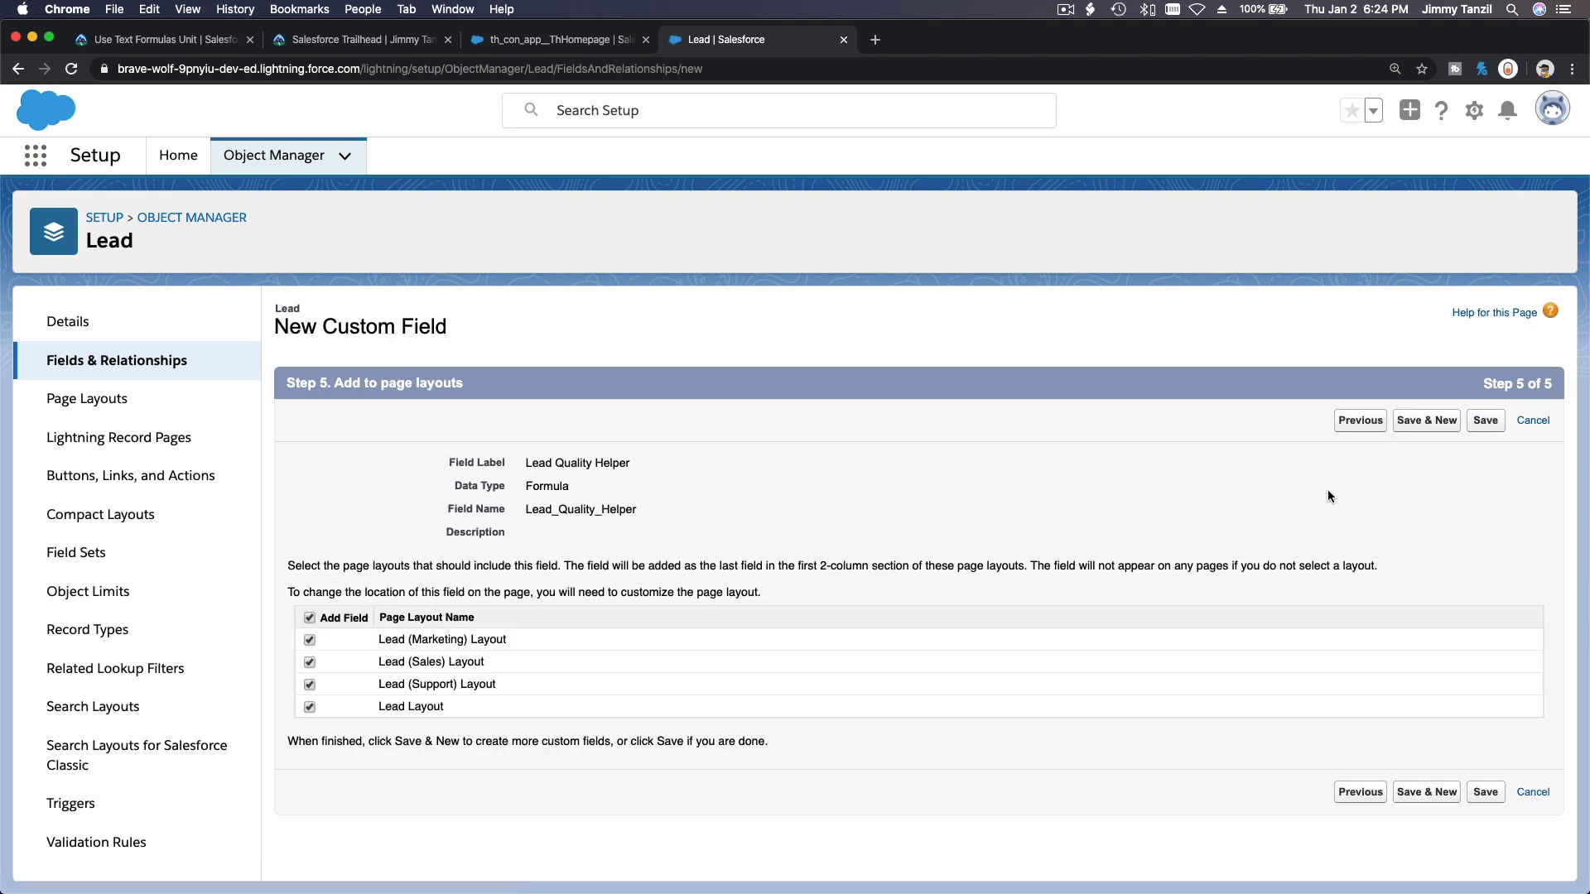
{"action": "left_click", "coordinate": [1486, 422]}
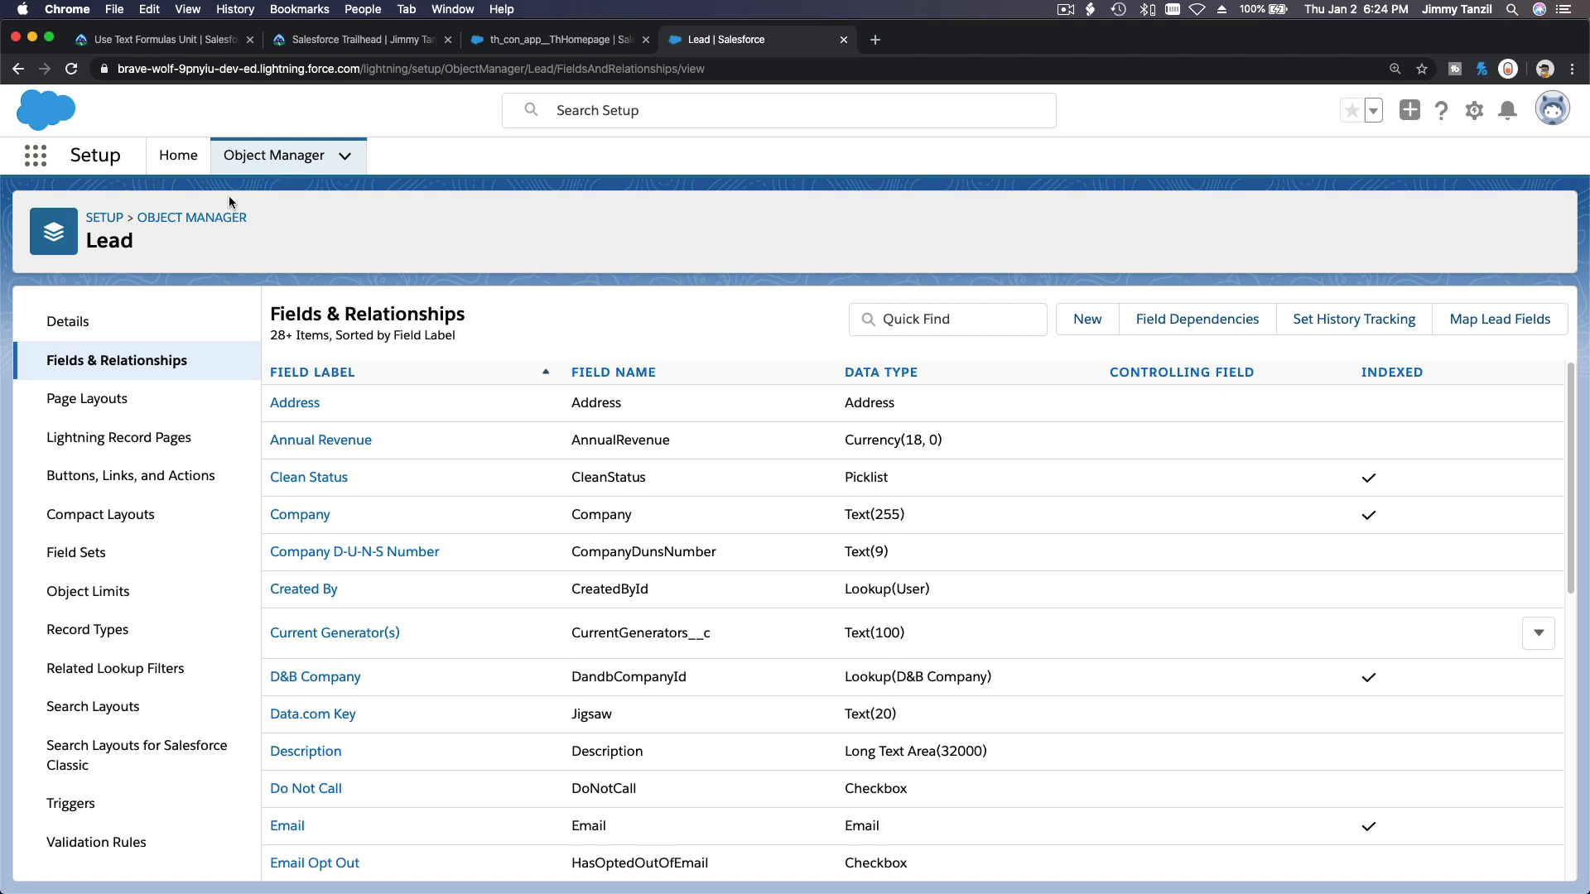
Open the Leads list in the Trailhead Playground org, dismiss the navigation tip panel, and start a new lead.
{"action": "left_click", "coordinate": [525, 41]}
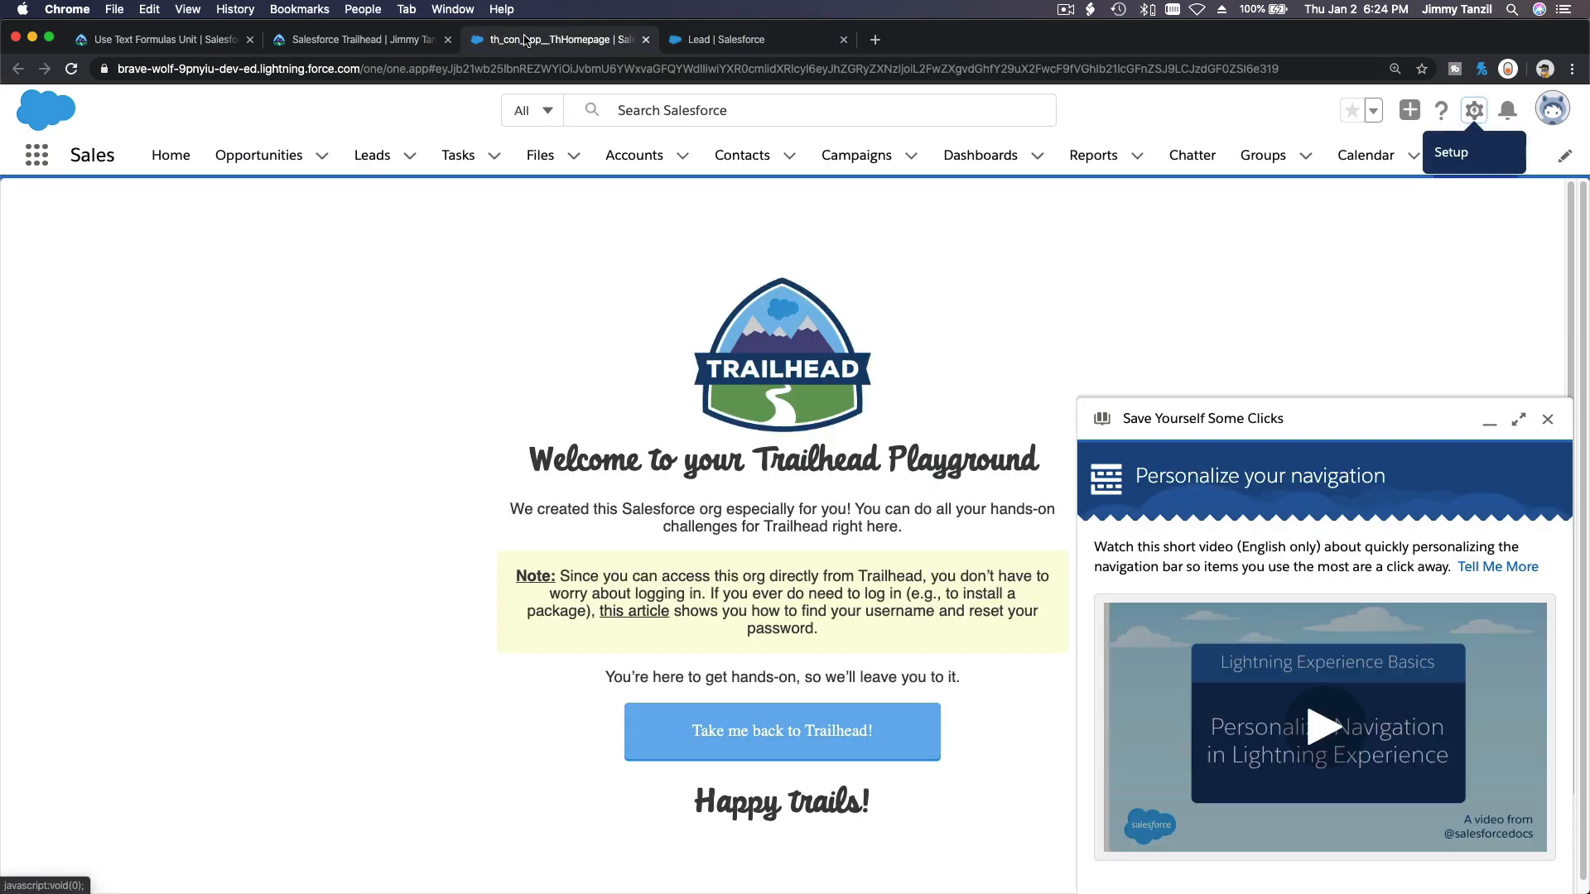
{"action": "left_click", "coordinate": [364, 164]}
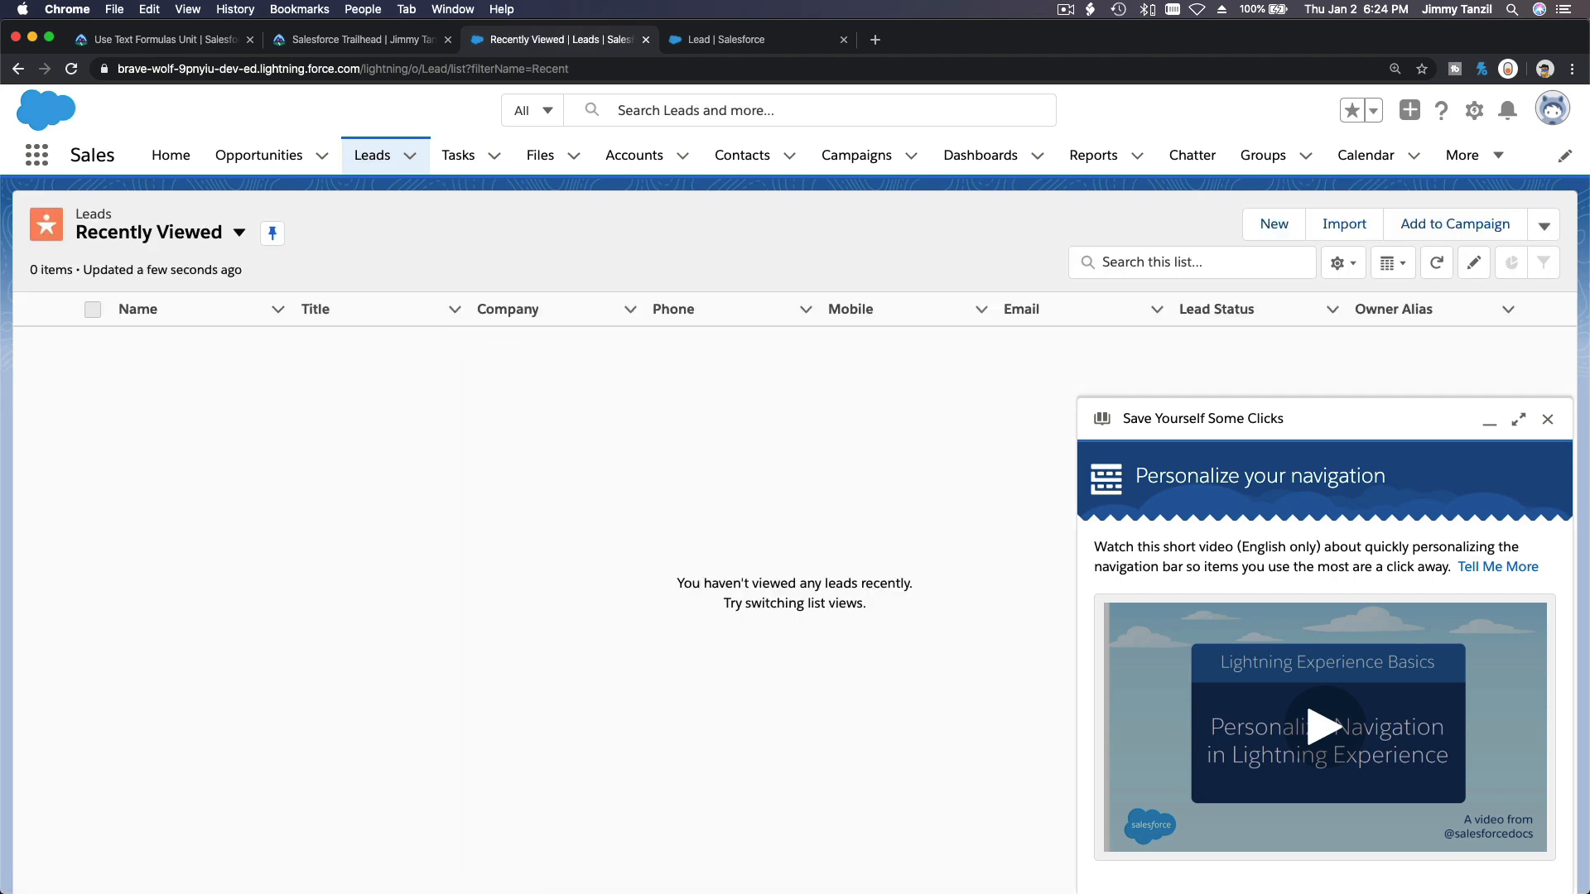
{"action": "left_click", "coordinate": [1547, 420]}
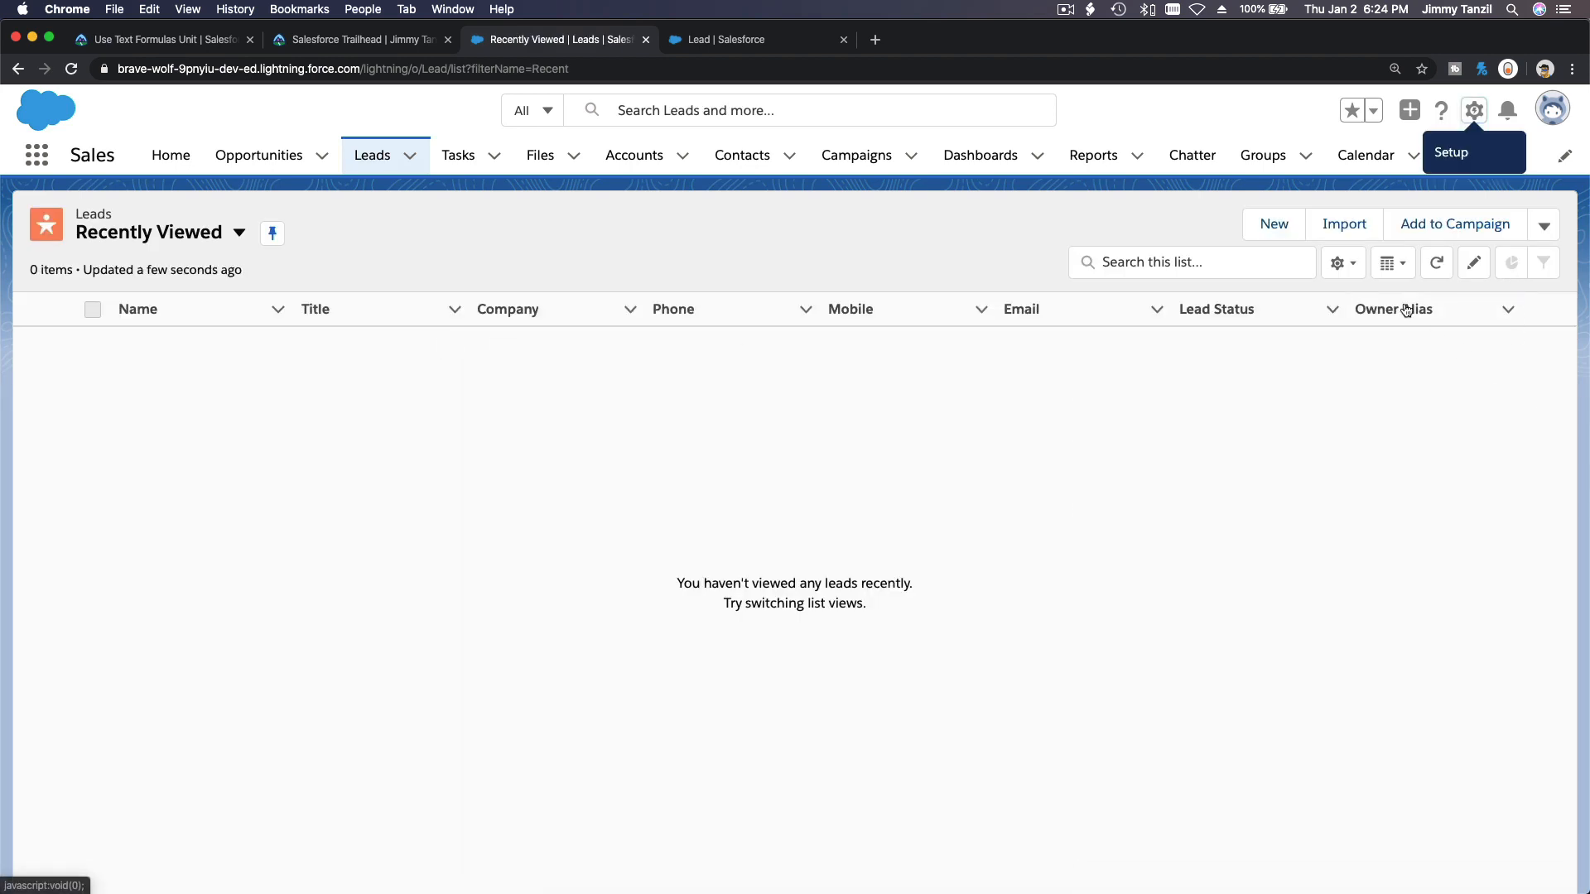
{"action": "left_click", "coordinate": [1275, 224]}
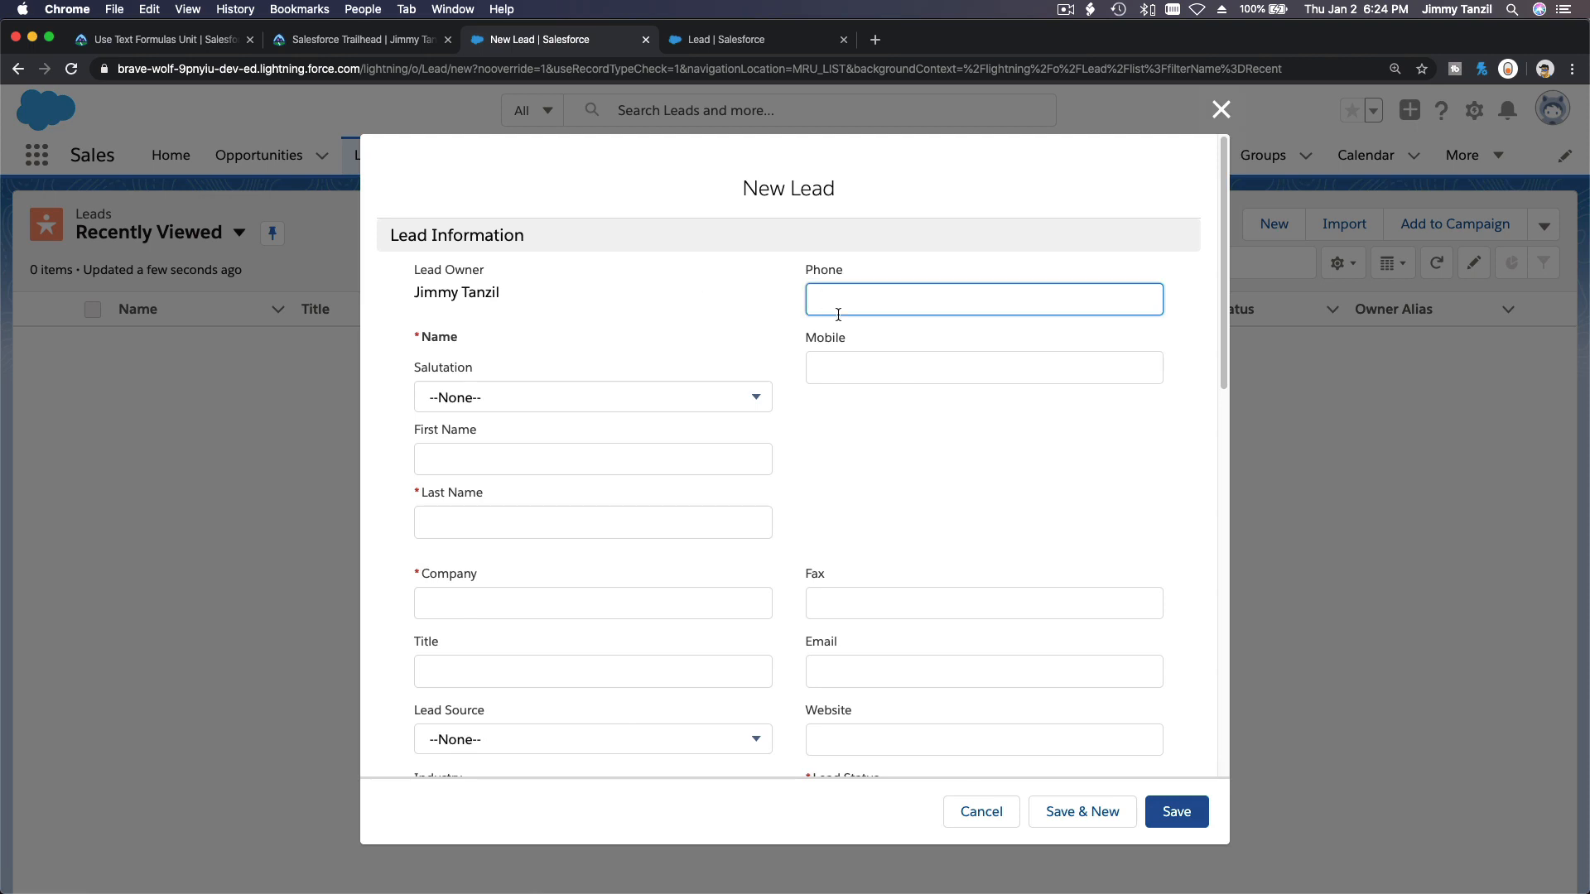
Enter a sample phone number, Last Name Test and Company Test for the new lead.
{"action": "type", "text": "555-434-5353"}
{"action": "left_click", "coordinate": [596, 523]}
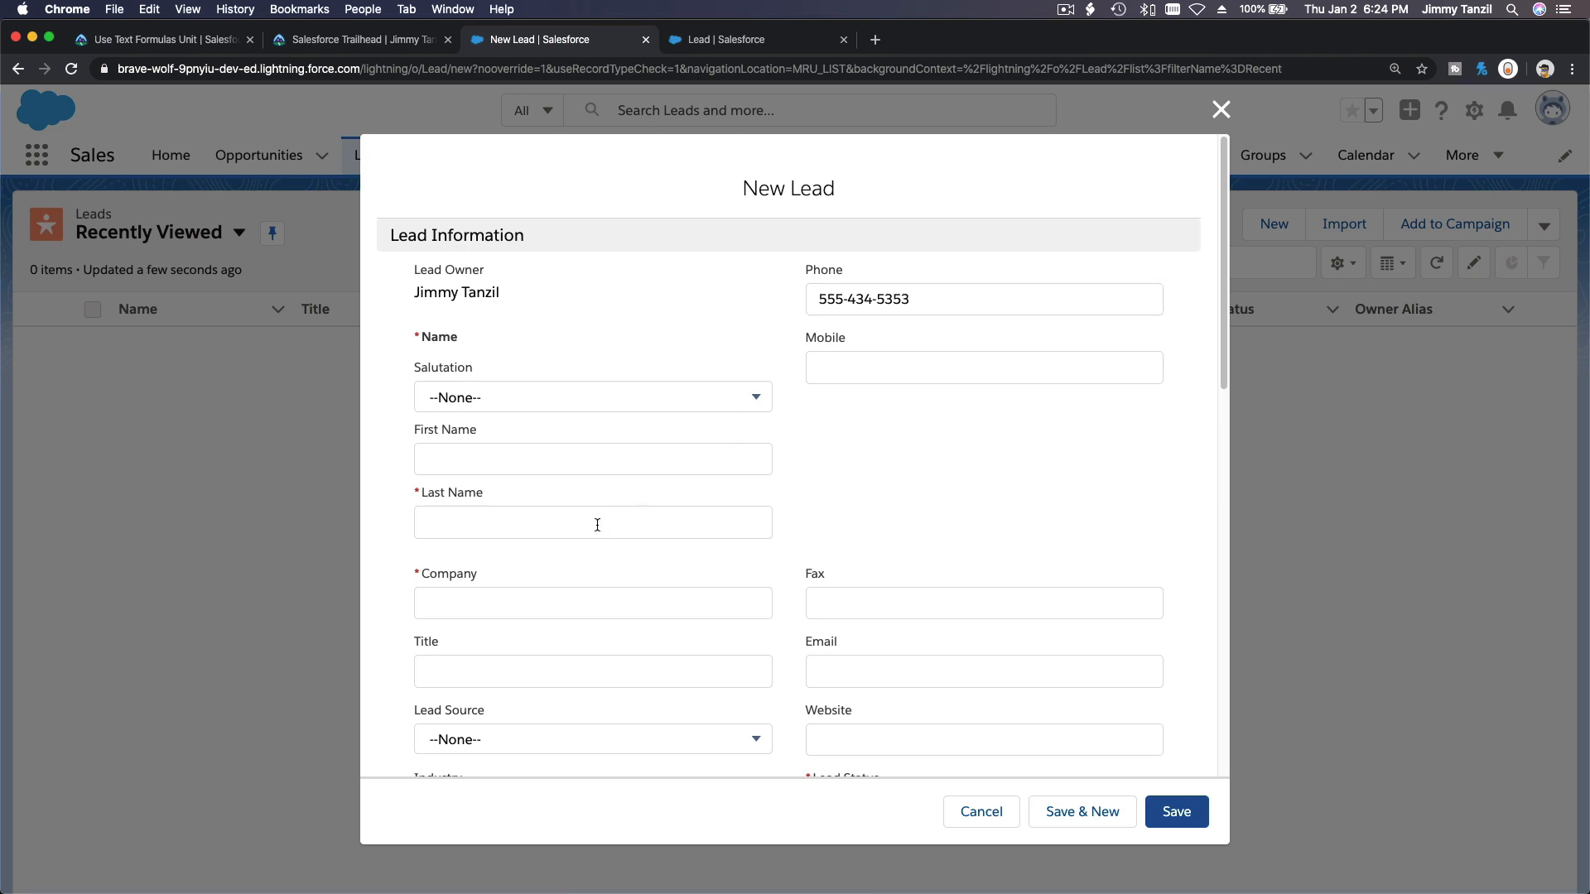
{"action": "type", "text": "Test"}
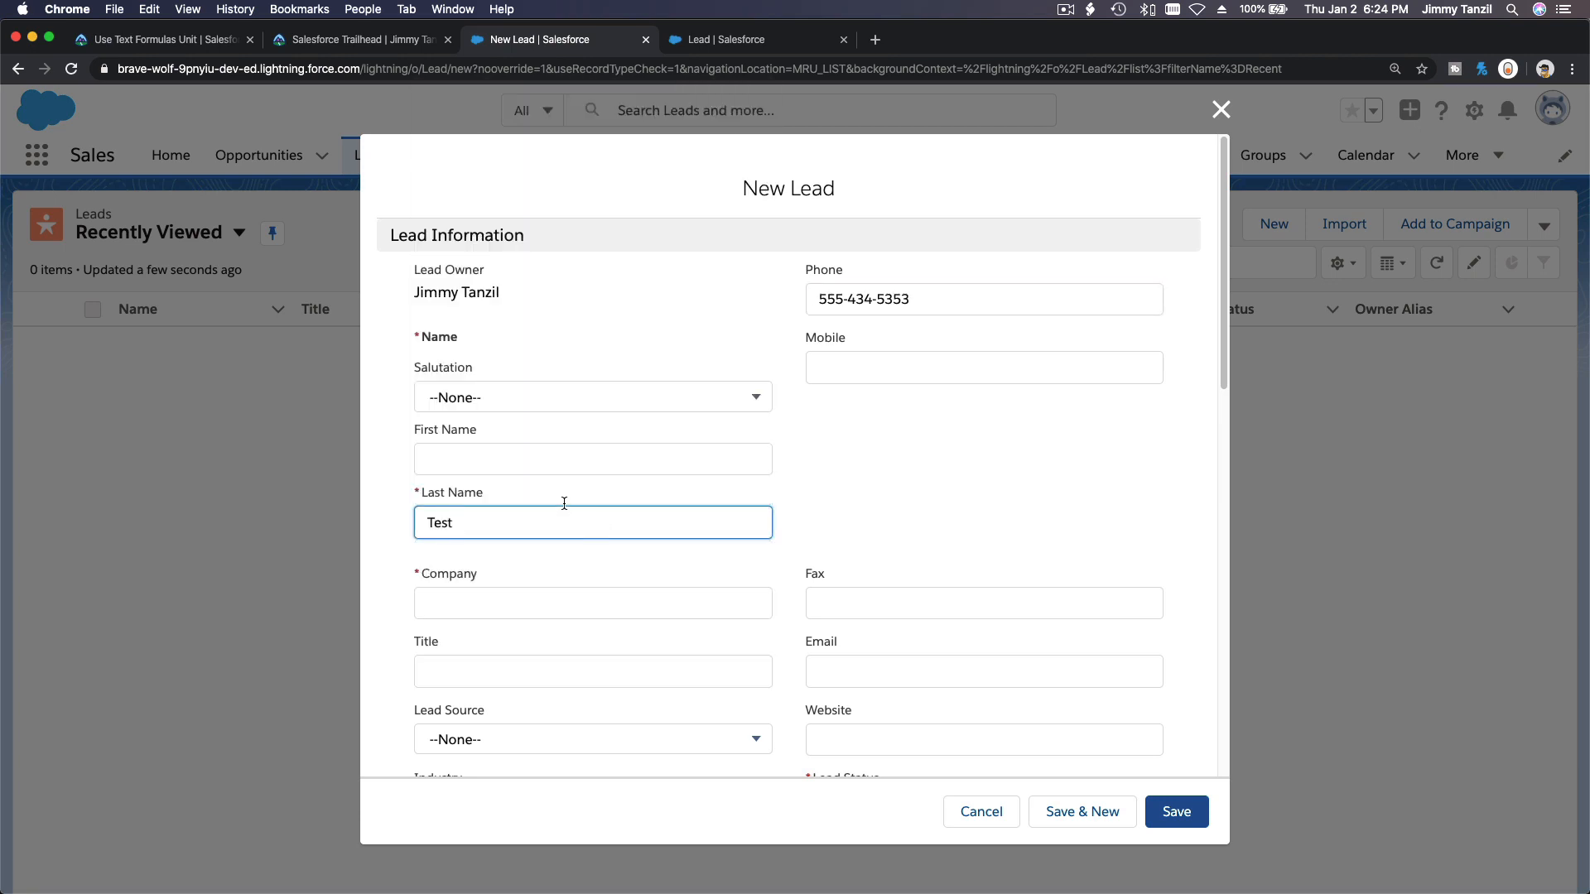
{"action": "left_click", "coordinate": [562, 595]}
{"action": "type", "text": "Tes"}
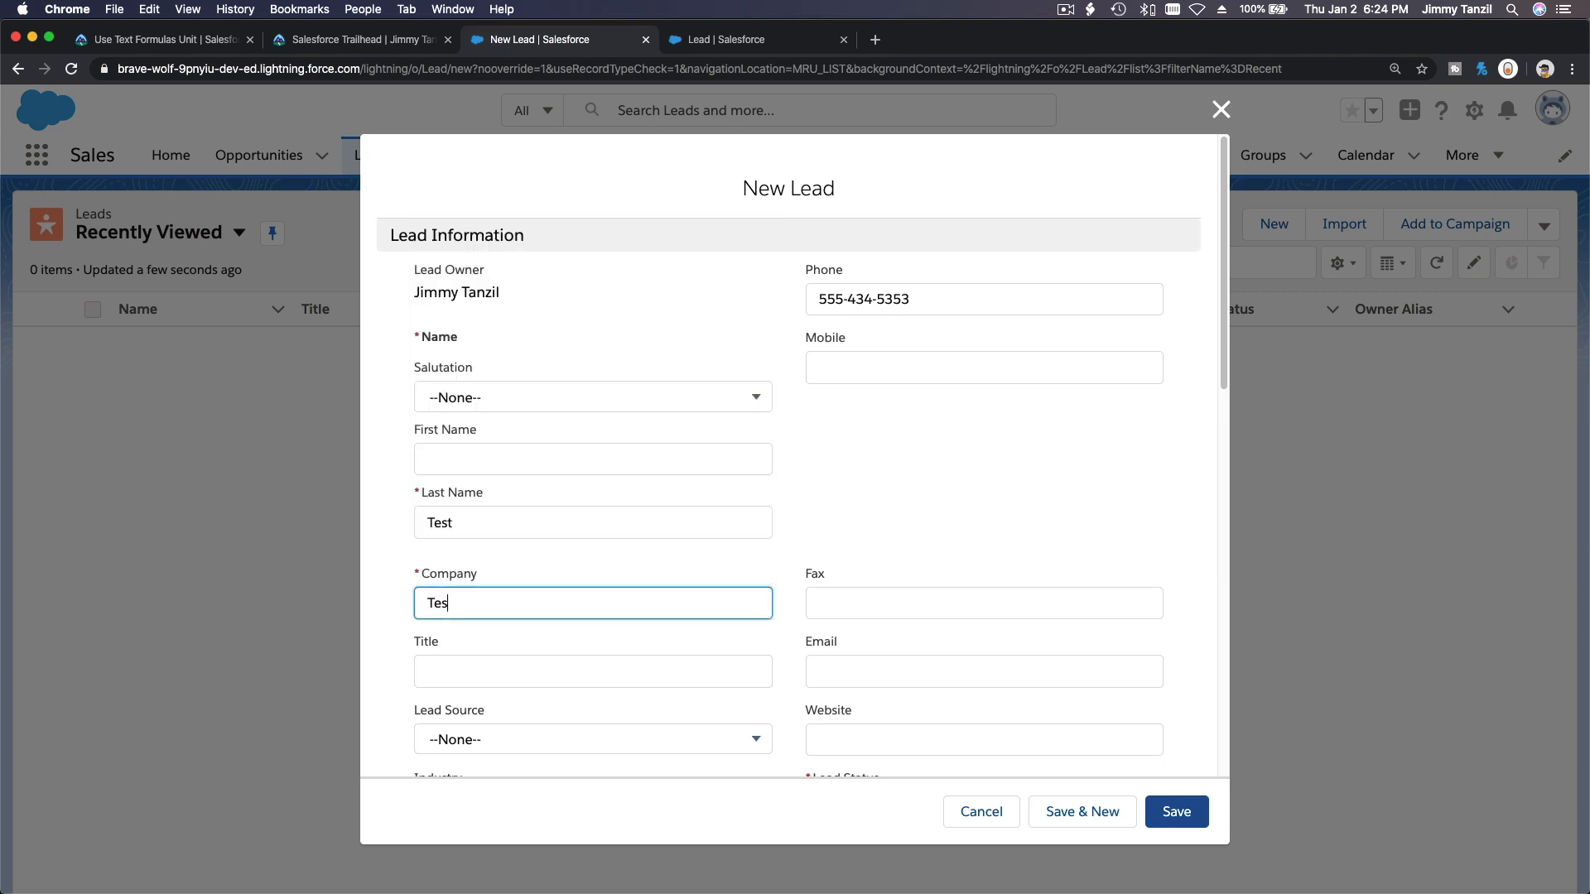
{"action": "type", "text": "t"}
Set the lead's Title to Mr and fill in a sample e-mail address.
{"action": "scroll", "coordinate": [524, 551], "scroll_direction": "down", "scroll_amount": 3}
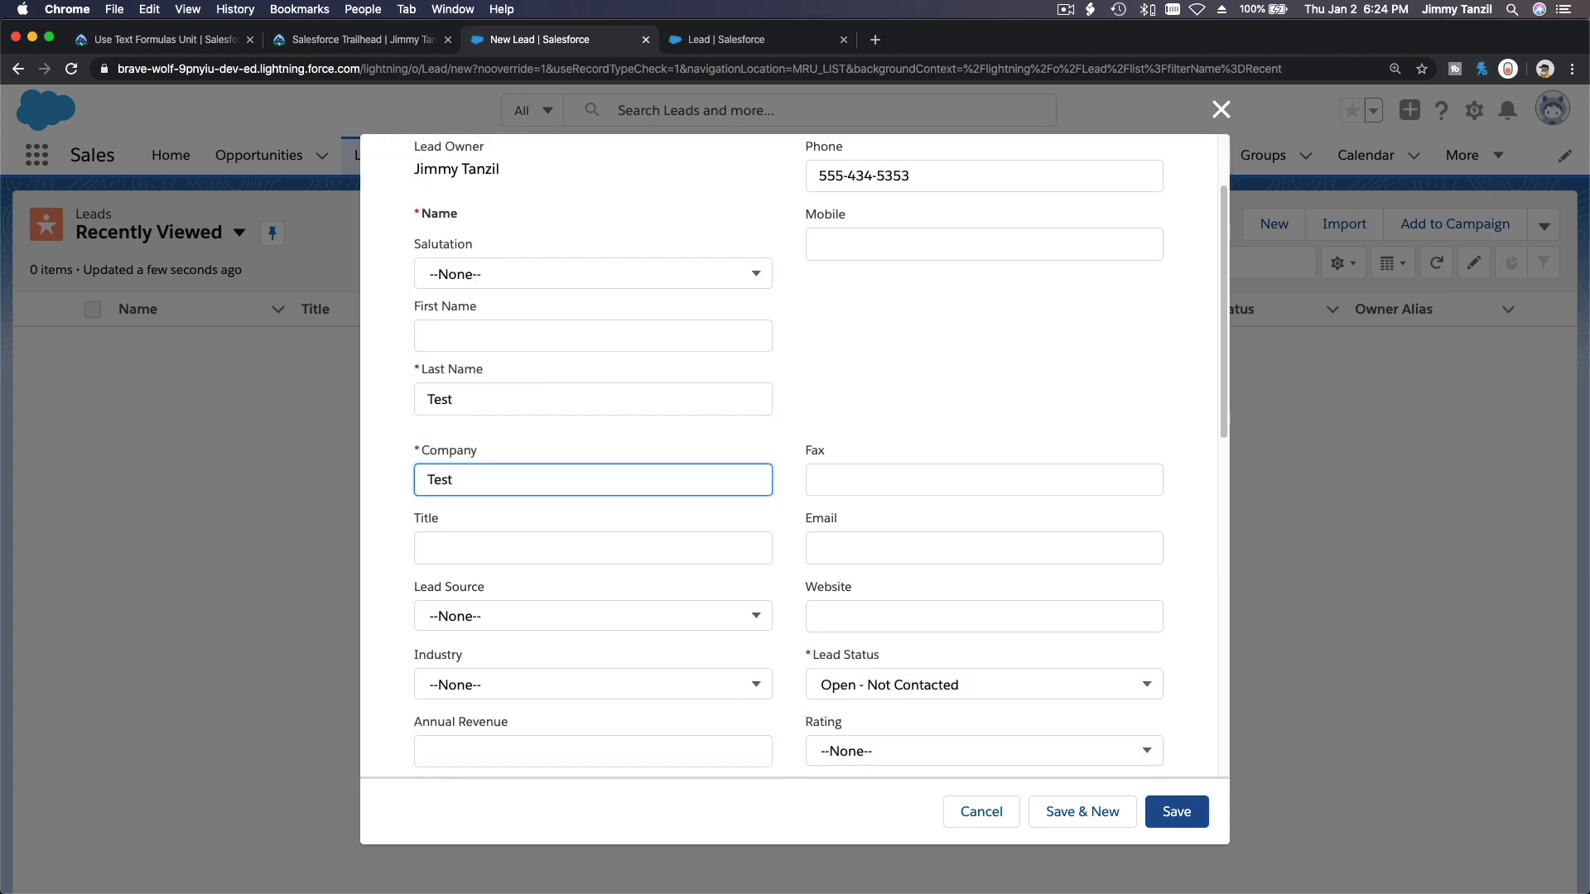
{"action": "left_click", "coordinate": [523, 551]}
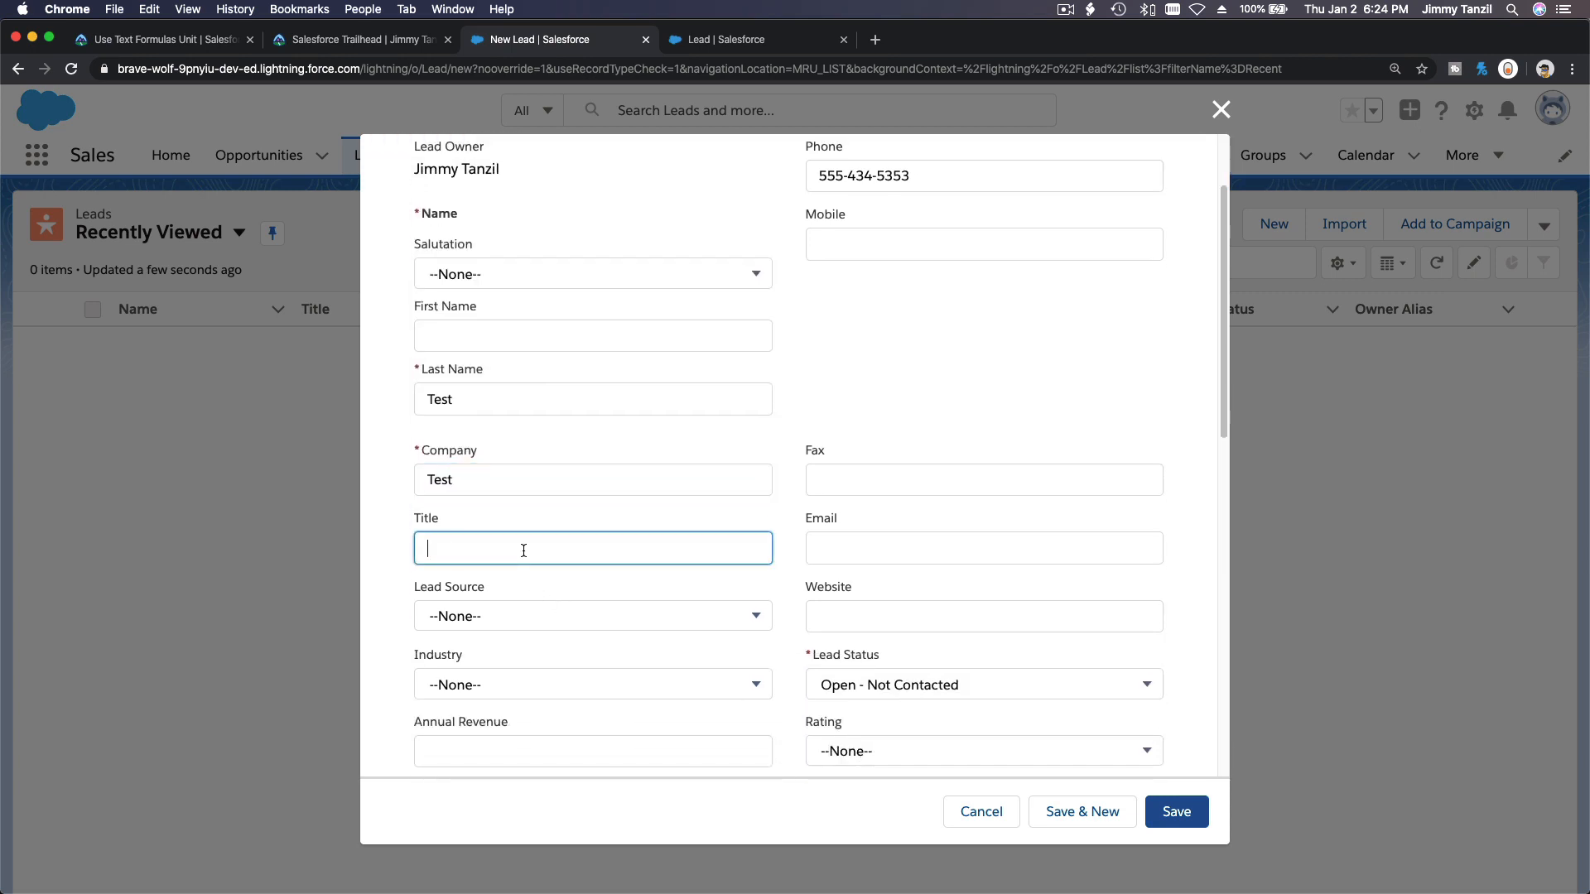
{"action": "type", "text": "Mr"}
{"action": "left_click", "coordinate": [866, 545]}
{"action": "type", "text": "blah@"}
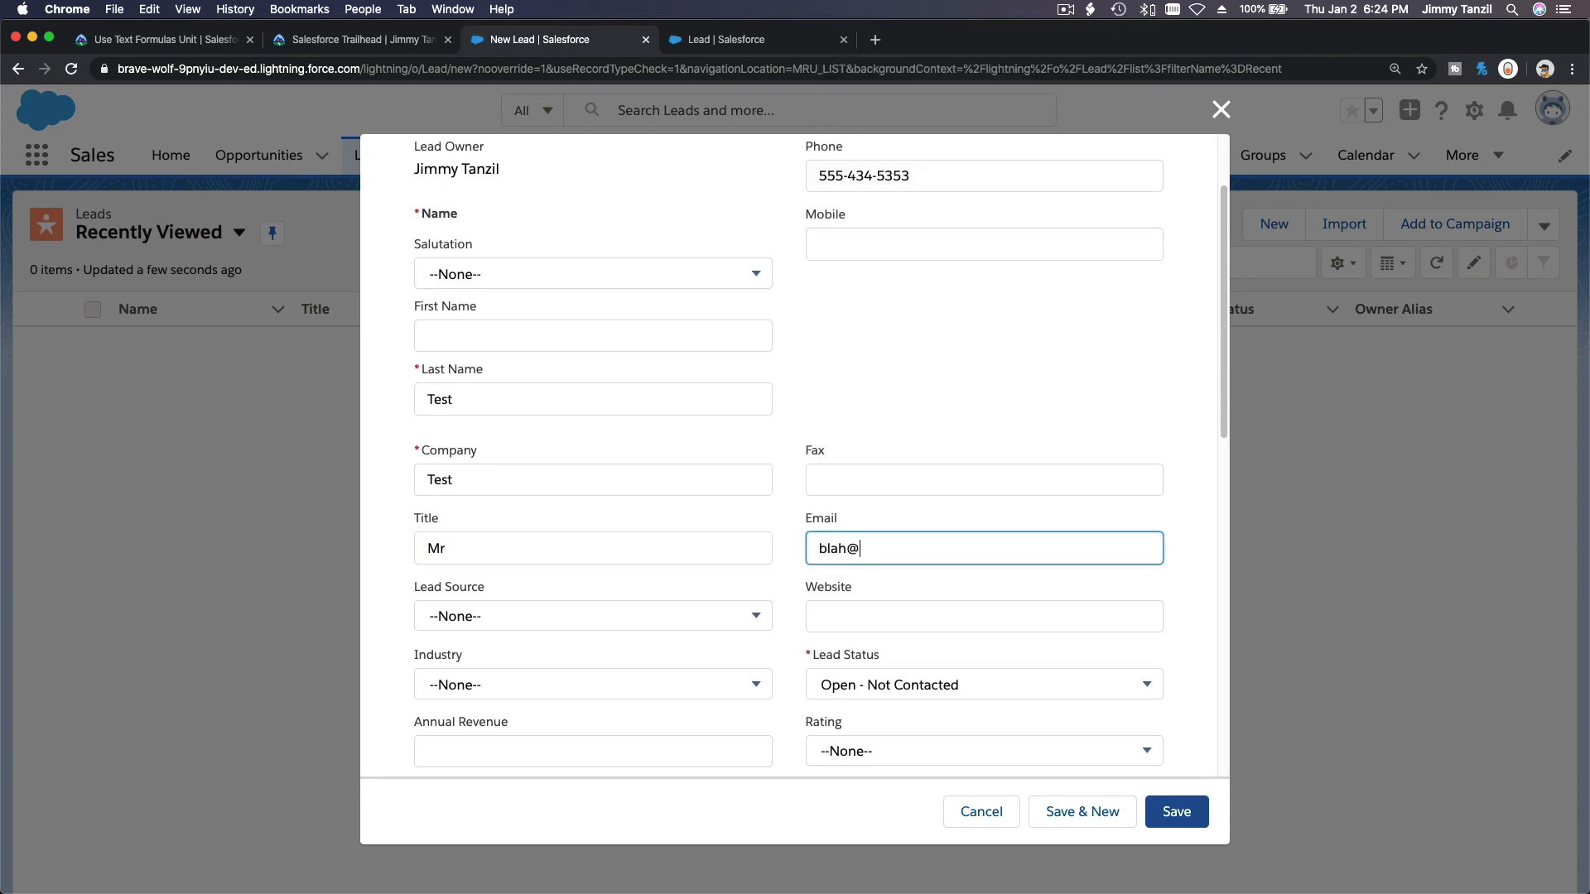
{"action": "type", "text": "blah.com"}
Choose Agriculture as the lead's Industry and save the new lead.
{"action": "scroll", "coordinate": [941, 539], "scroll_direction": "down", "scroll_amount": 4}
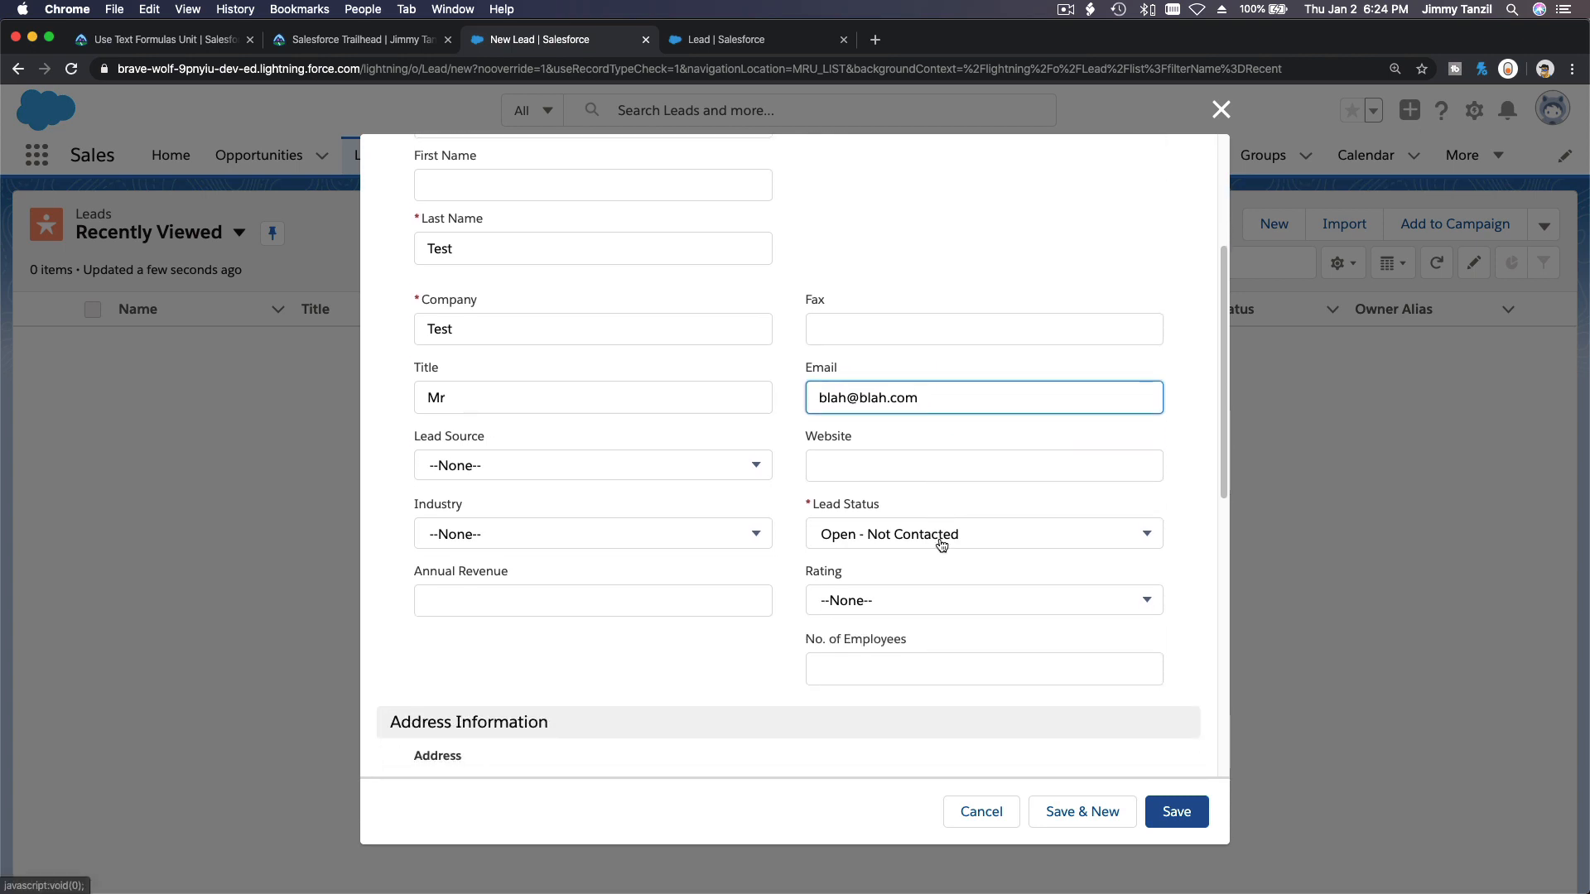
{"action": "scroll", "coordinate": [941, 544], "scroll_direction": "up", "scroll_amount": 2}
{"action": "left_click", "coordinate": [613, 628]}
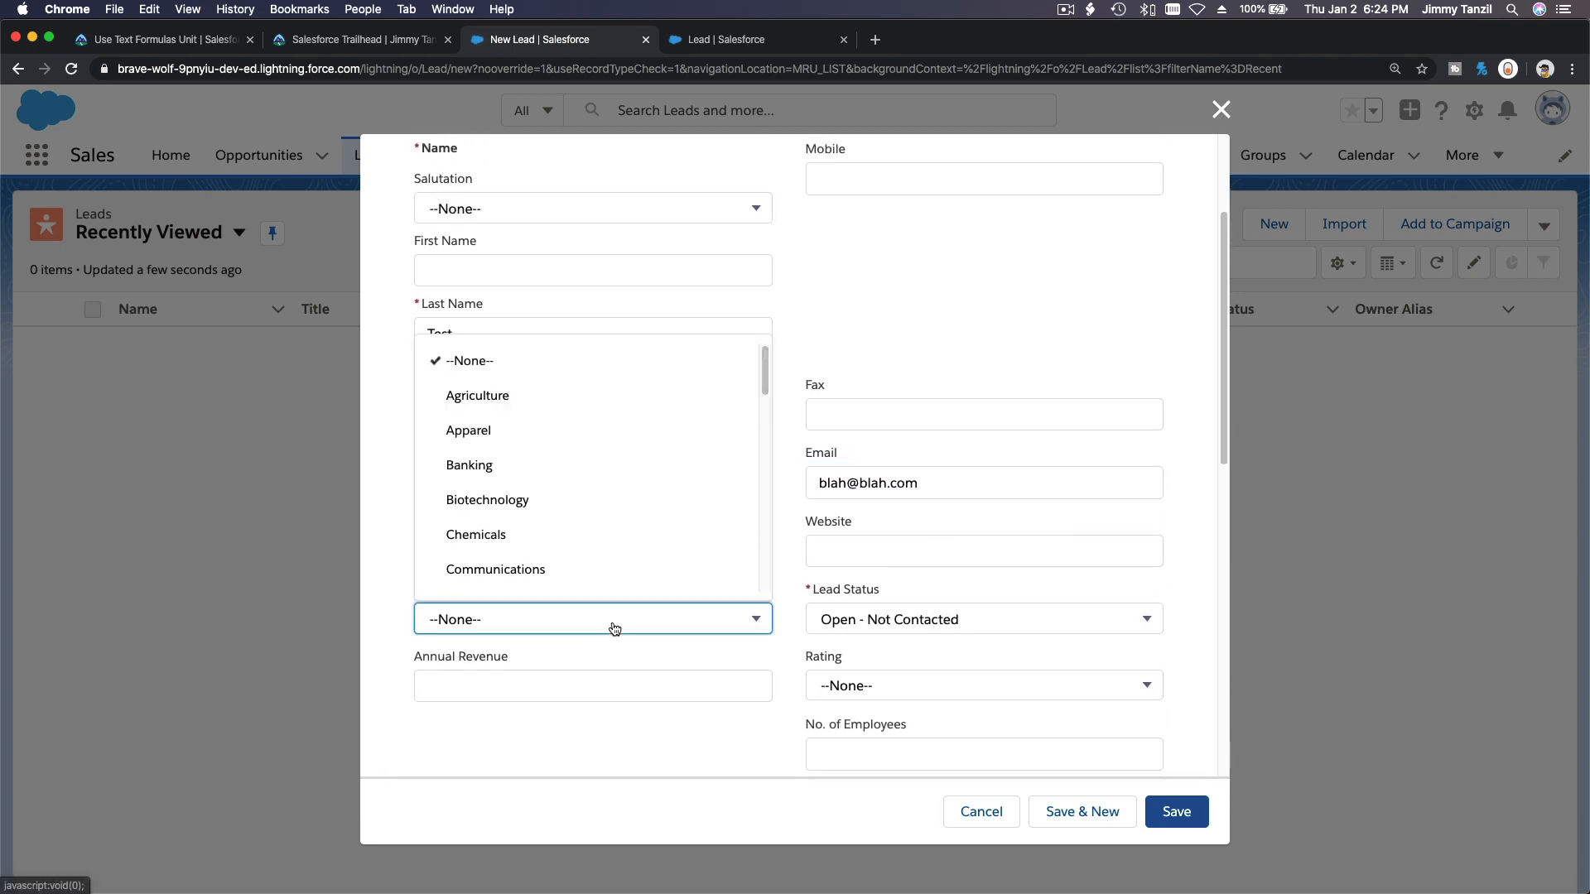
{"action": "left_click", "coordinate": [614, 394]}
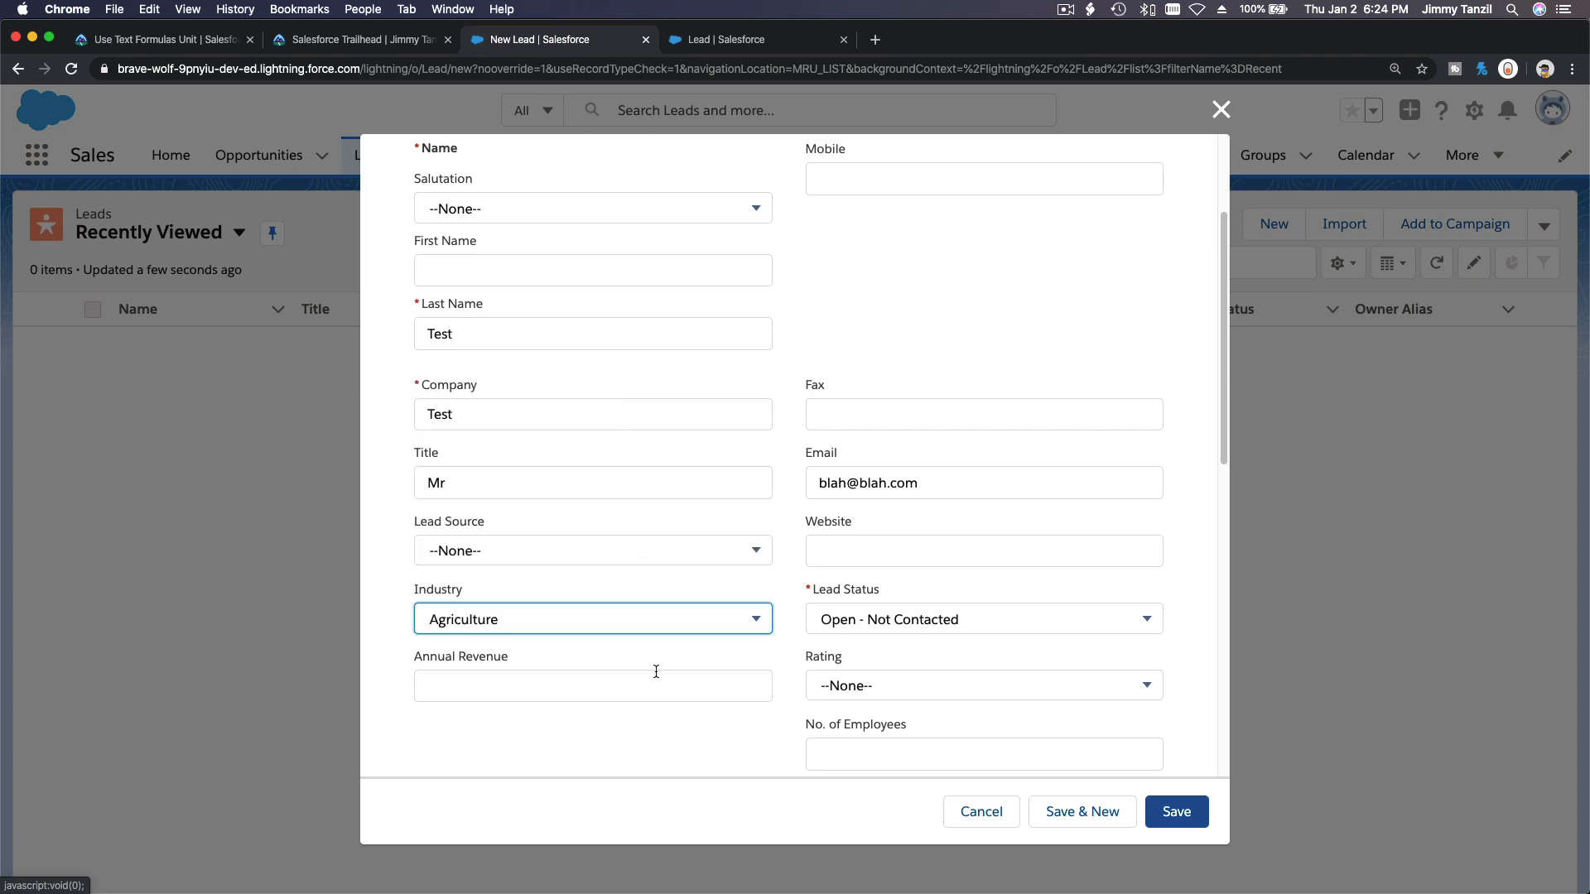
{"action": "left_click", "coordinate": [682, 742]}
{"action": "scroll", "coordinate": [682, 742], "scroll_direction": "down", "scroll_amount": 3}
{"action": "scroll", "coordinate": [682, 742], "scroll_direction": "down", "scroll_amount": 3}
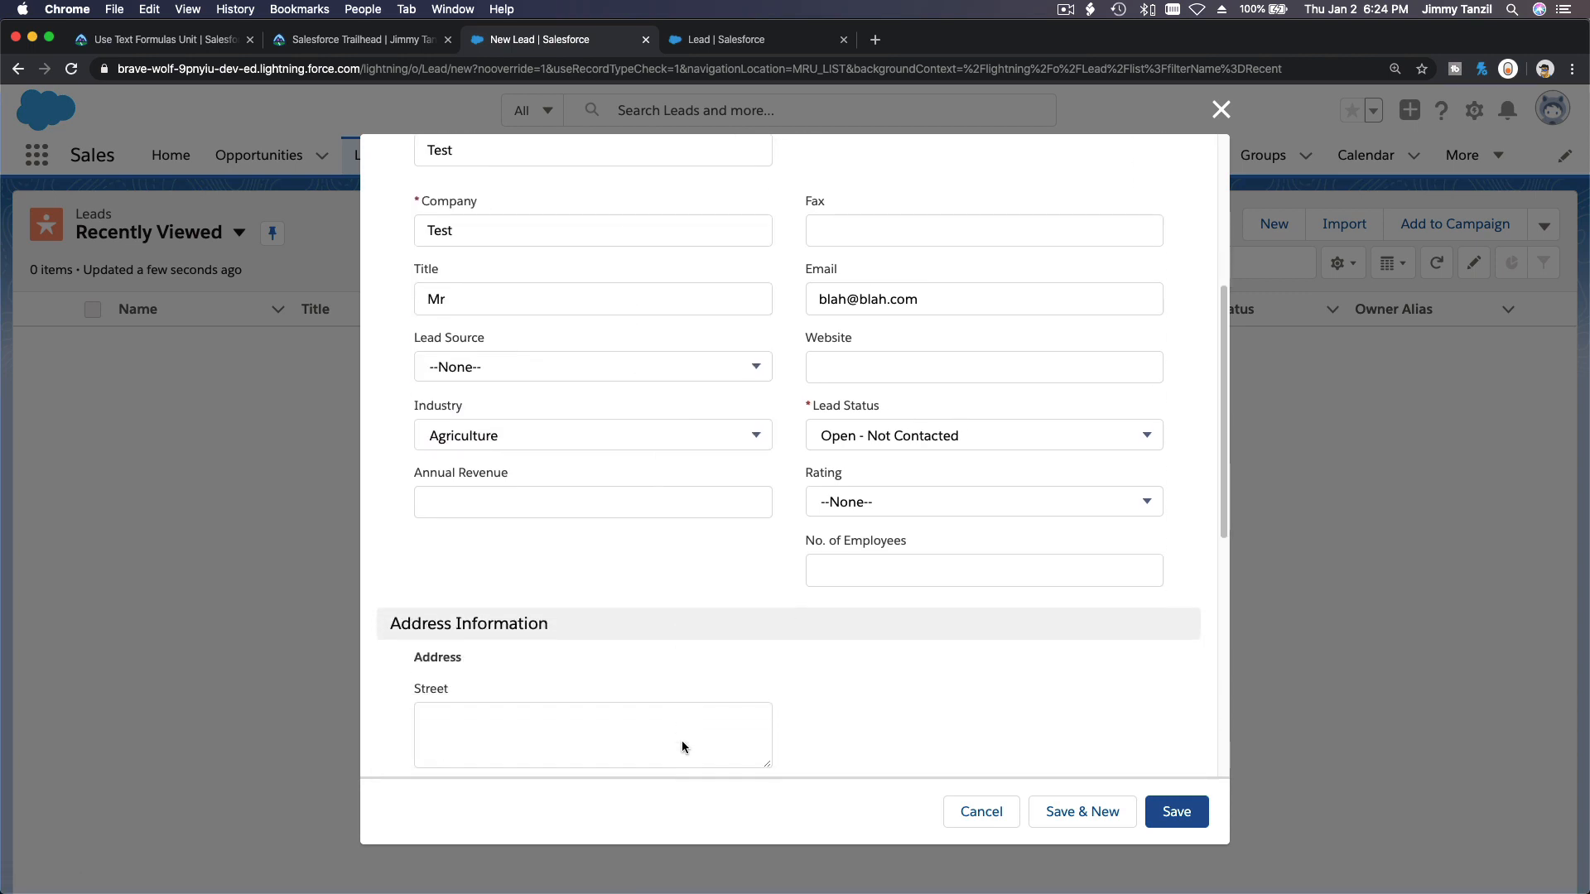
{"action": "scroll", "coordinate": [682, 742], "scroll_direction": "up", "scroll_amount": 4}
{"action": "scroll", "coordinate": [683, 748], "scroll_direction": "down", "scroll_amount": 1}
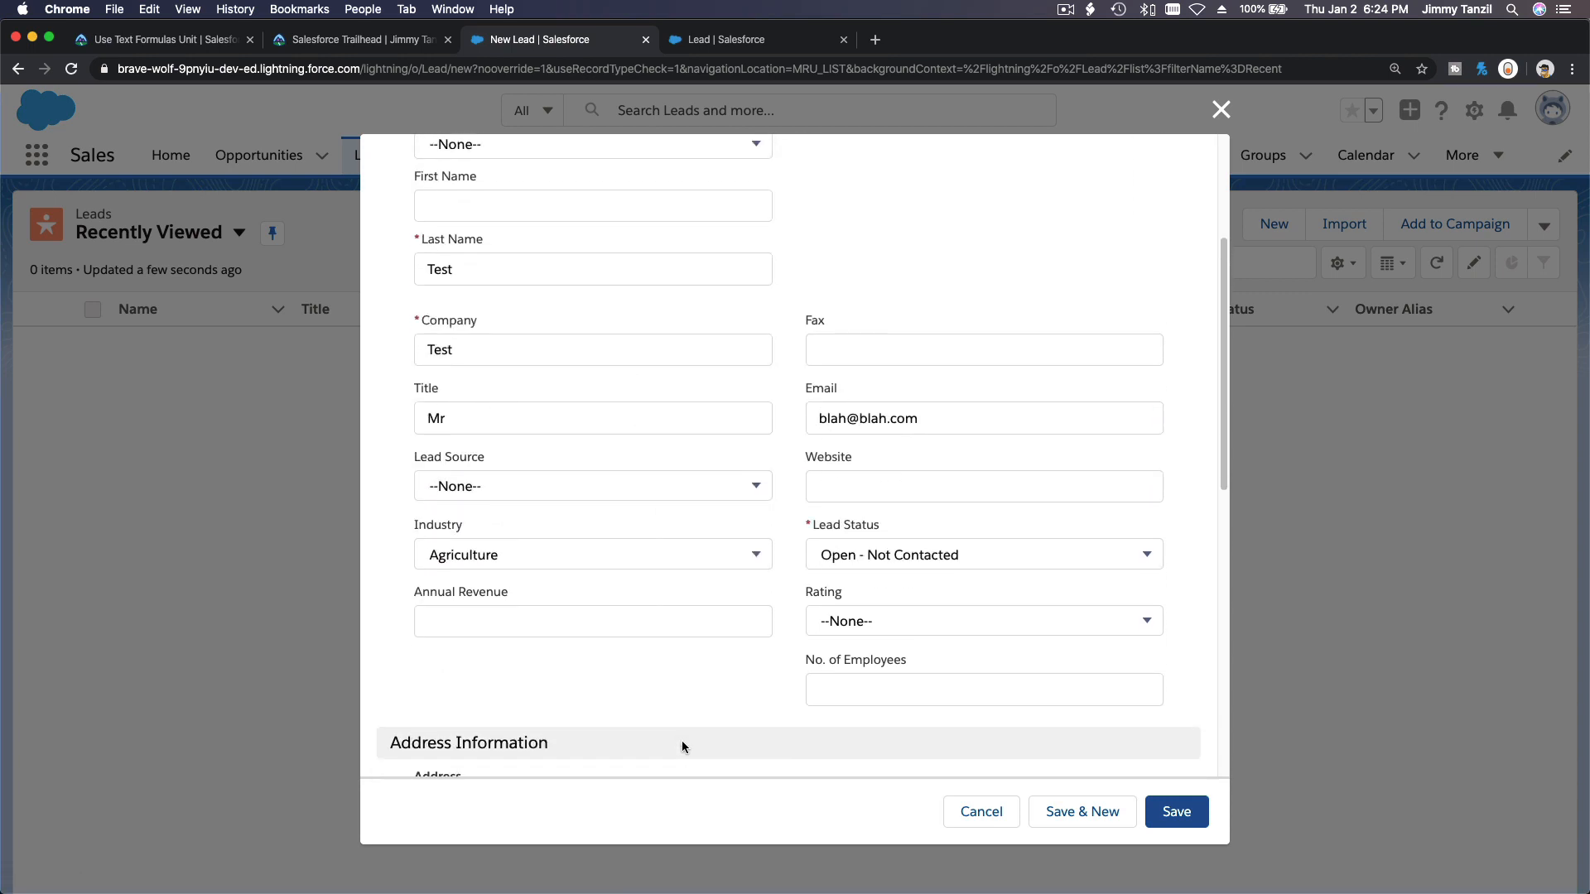
{"action": "left_click", "coordinate": [1169, 811]}
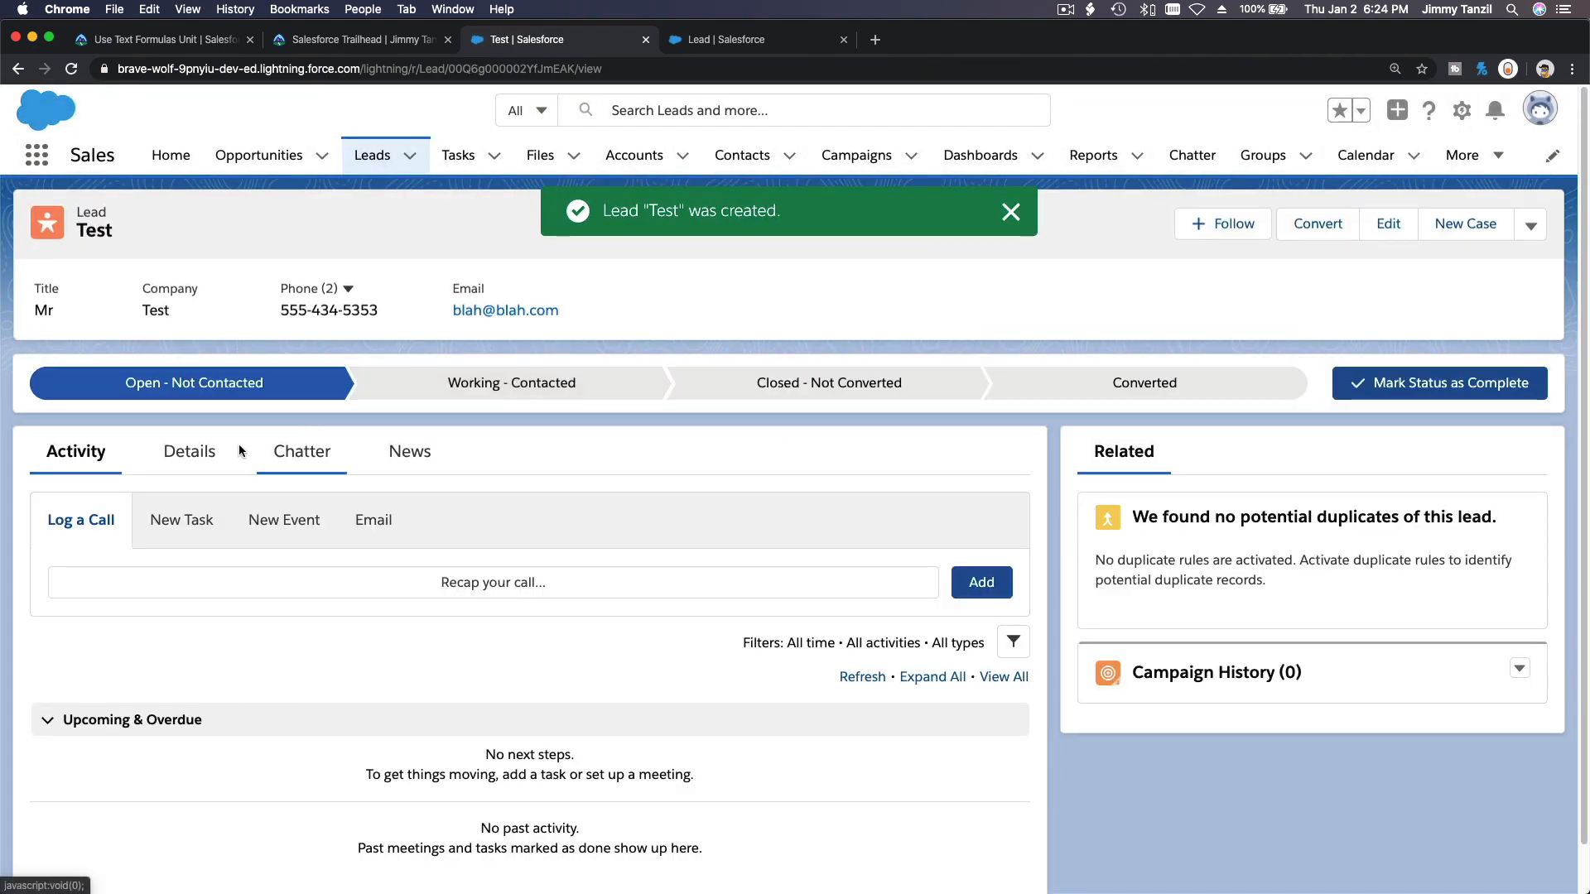
Check the Lead Quality Helper value on the lead's Details tab.
{"action": "left_click", "coordinate": [207, 461]}
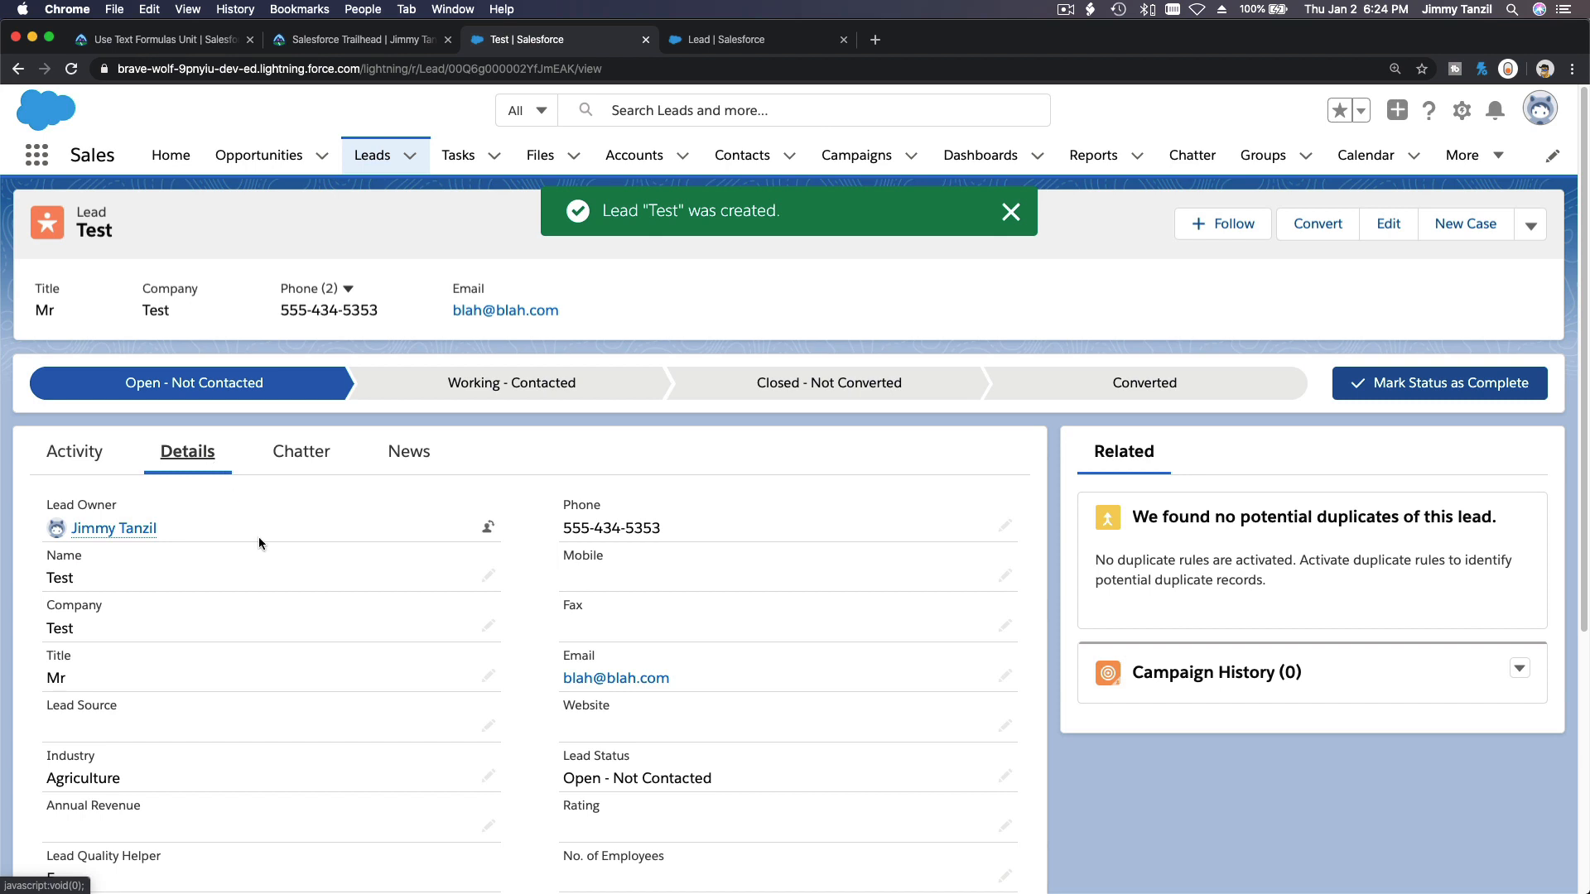
{"action": "scroll", "coordinate": [287, 573], "scroll_direction": "down", "scroll_amount": 2}
{"action": "scroll", "coordinate": [287, 573], "scroll_direction": "down", "scroll_amount": 3}
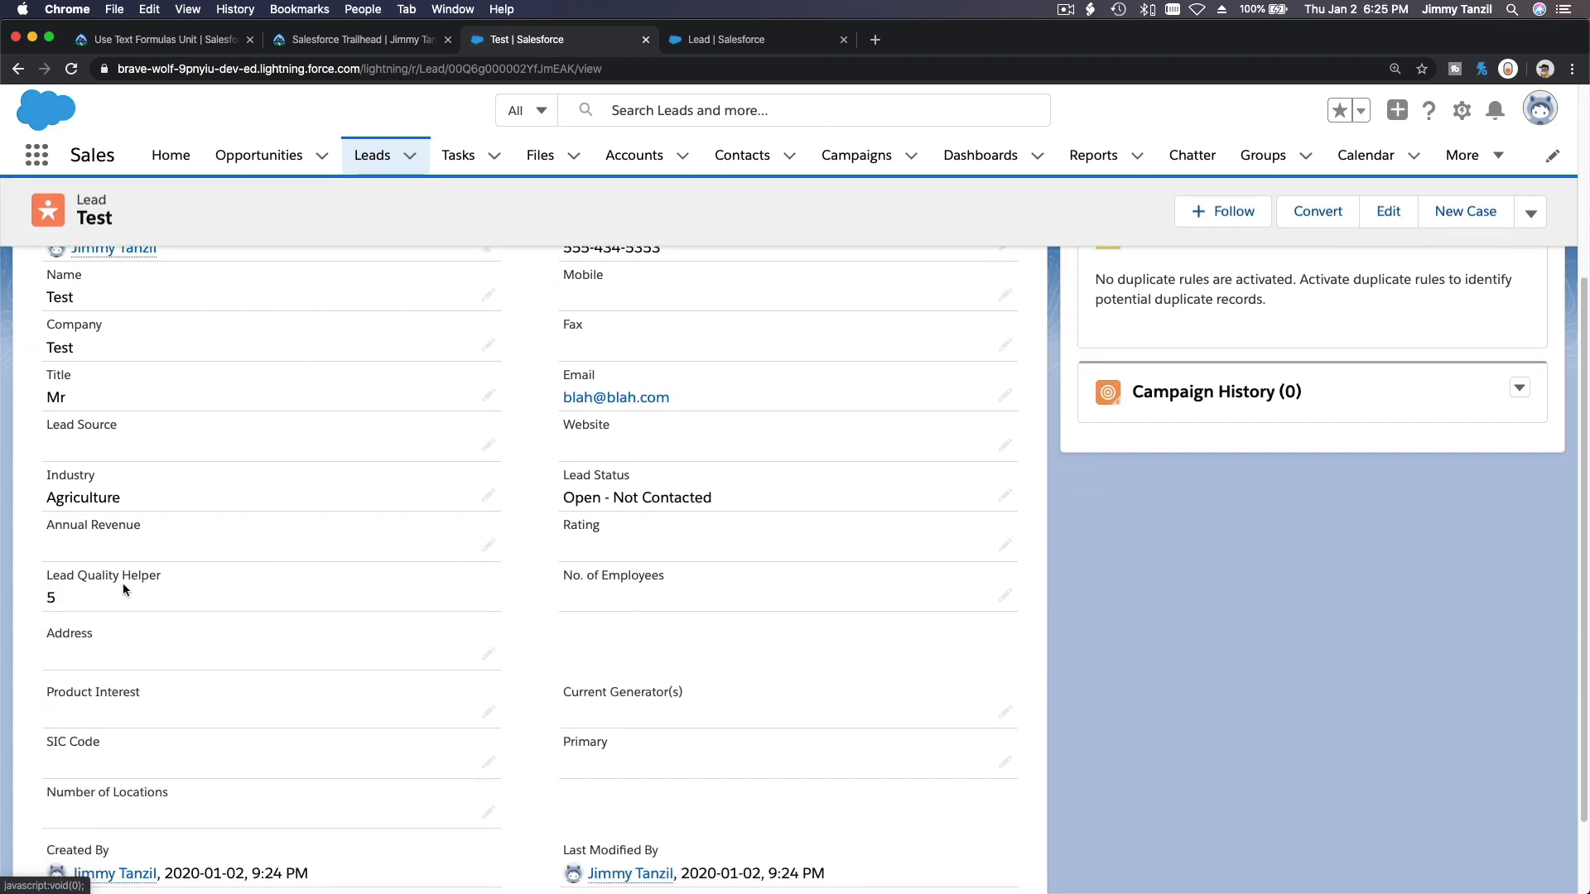
{"action": "double_click", "coordinate": [52, 603]}
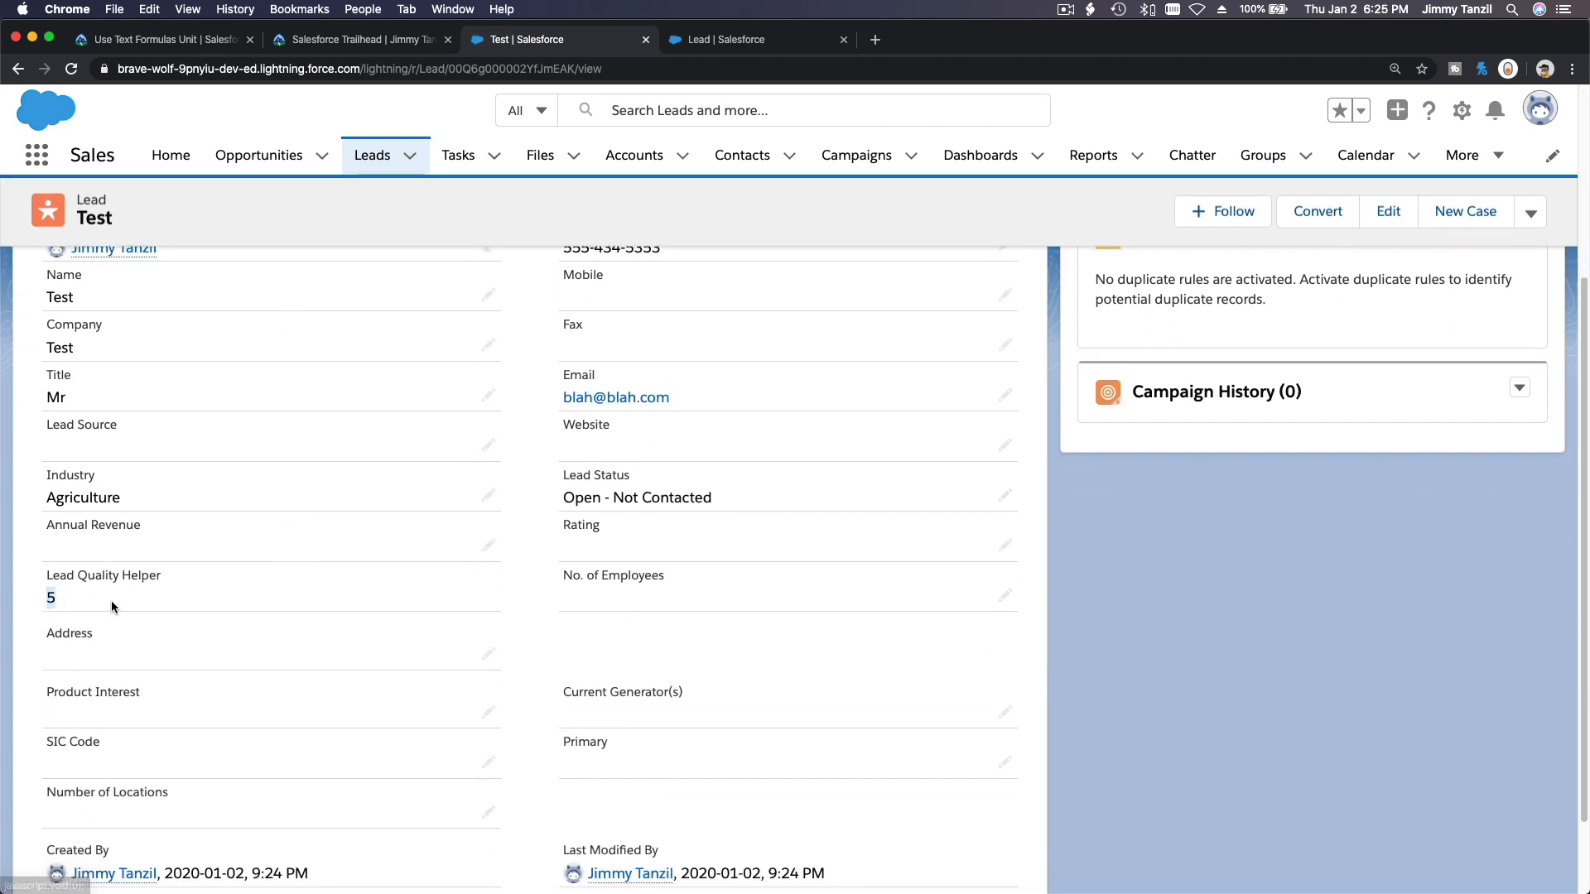
{"action": "scroll", "coordinate": [219, 605], "scroll_direction": "up", "scroll_amount": 2}
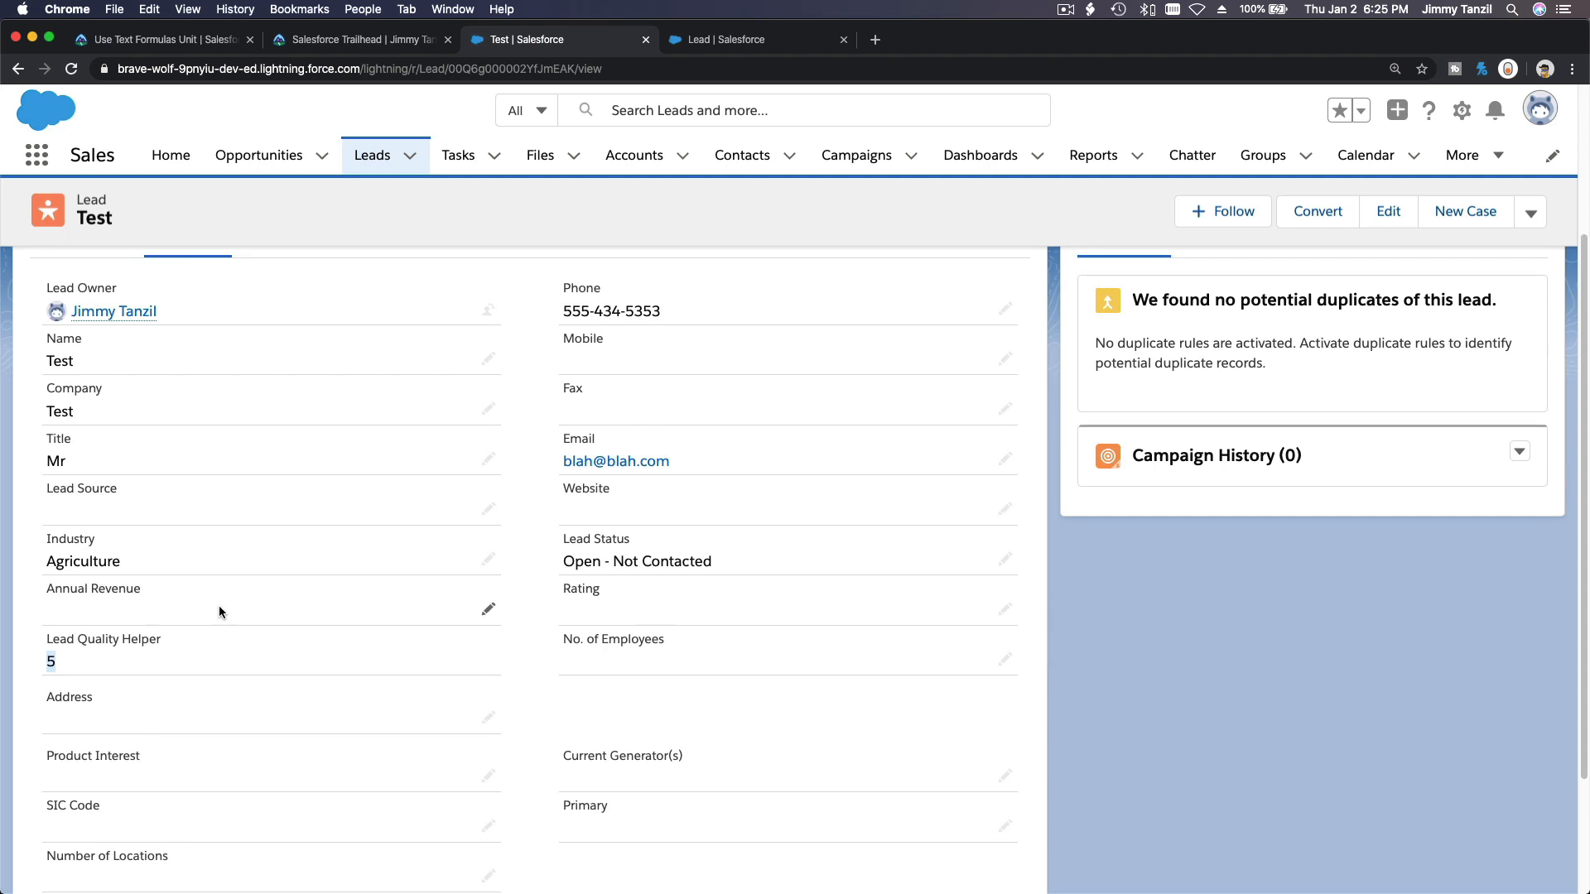
Clear the lead's Industry to --None-- and save the record.
{"action": "double_click", "coordinate": [177, 558]}
{"action": "left_click", "coordinate": [213, 564]}
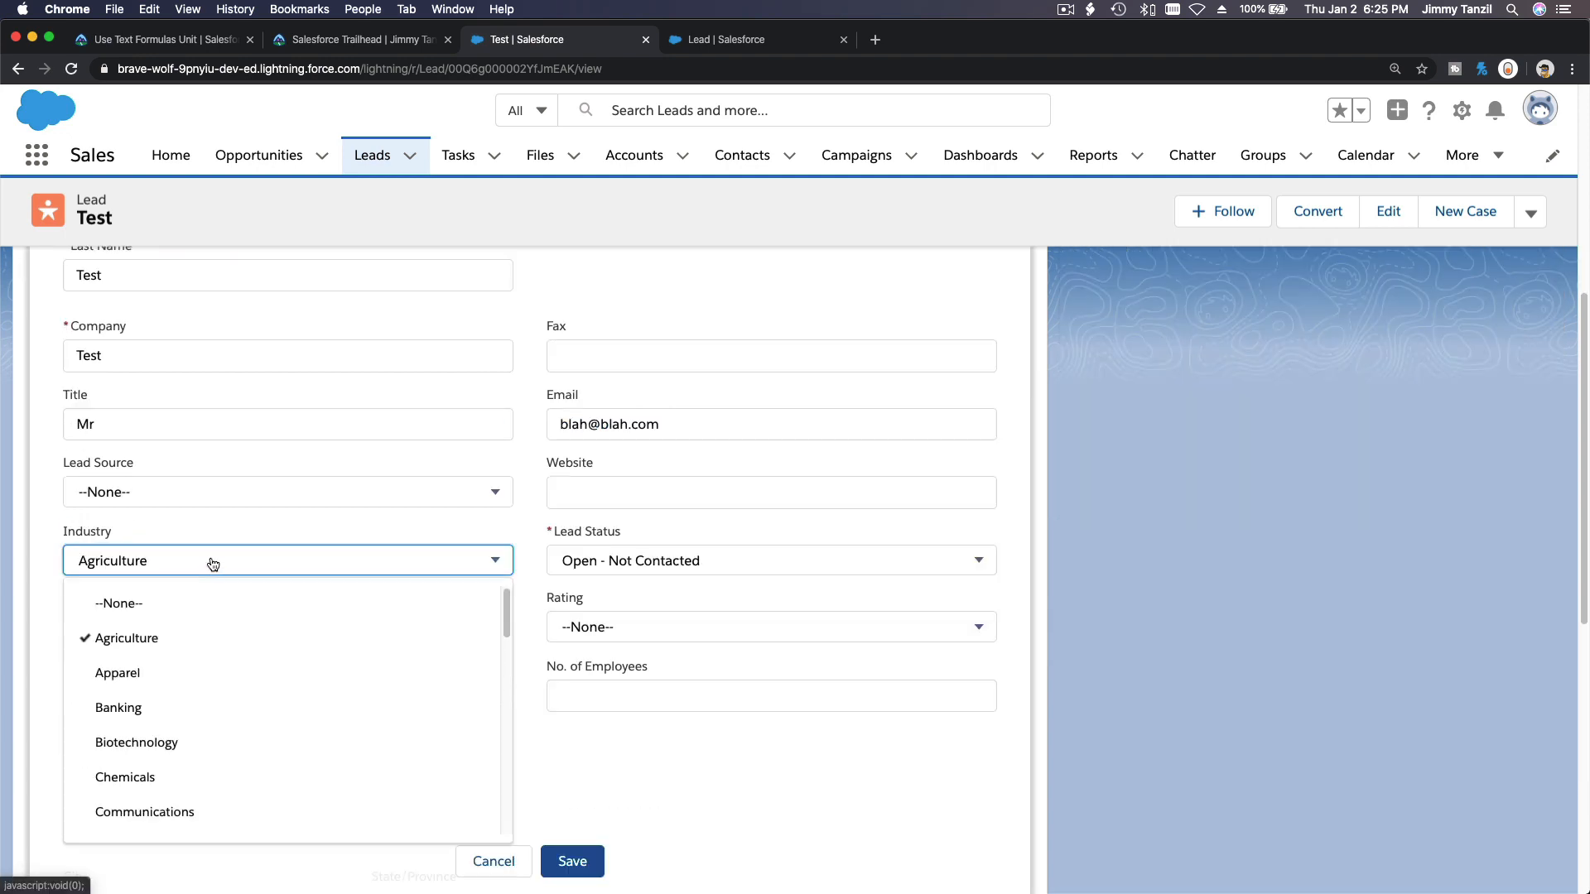
{"action": "left_click", "coordinate": [212, 609]}
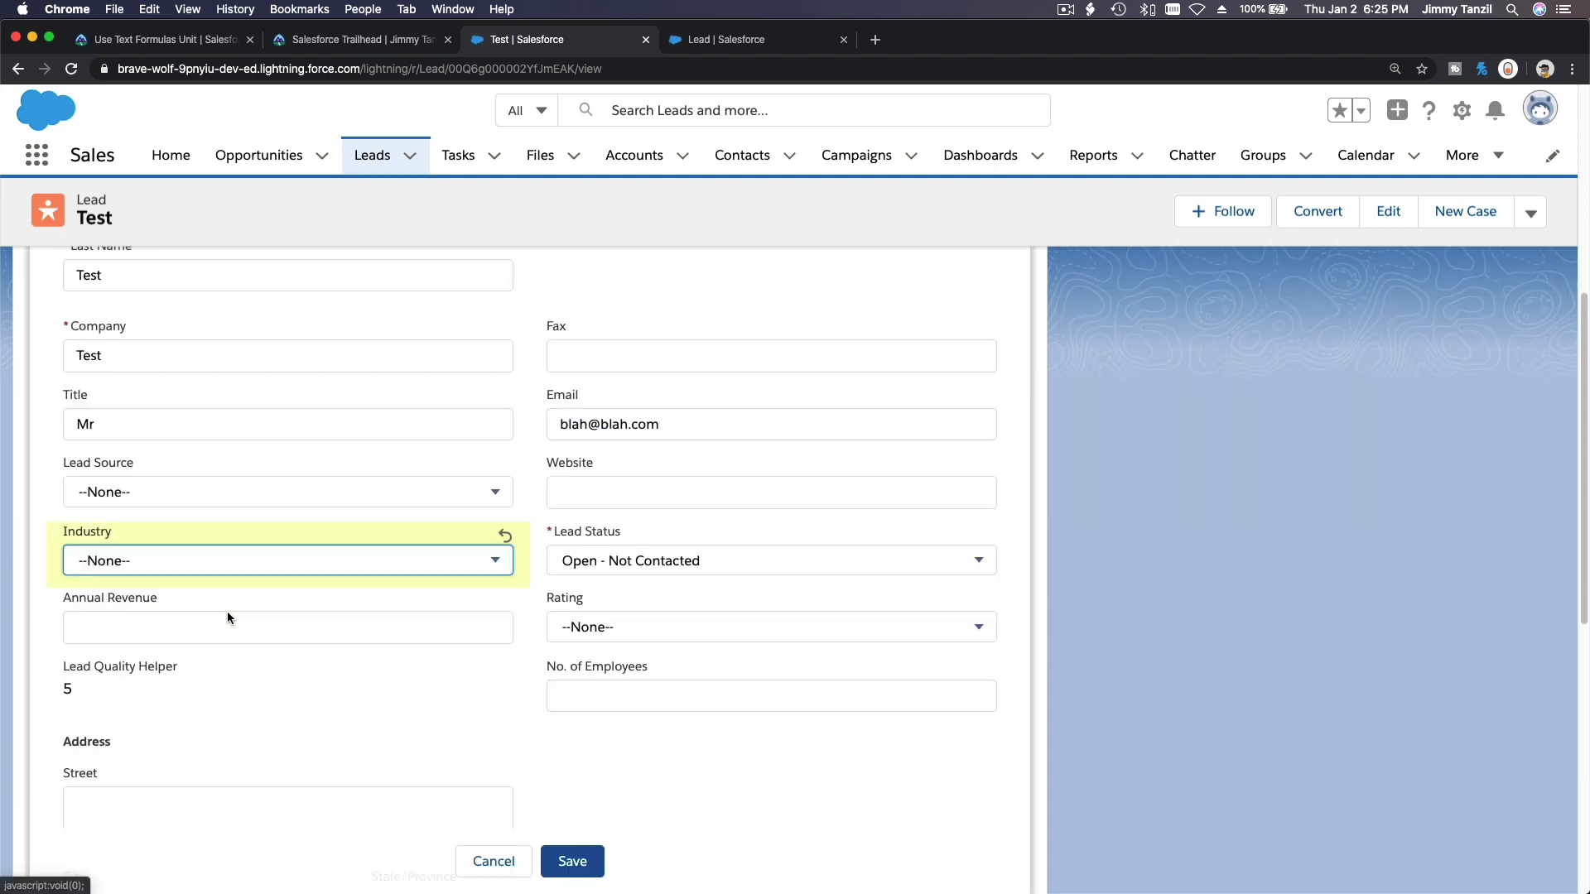
{"action": "left_click", "coordinate": [580, 861]}
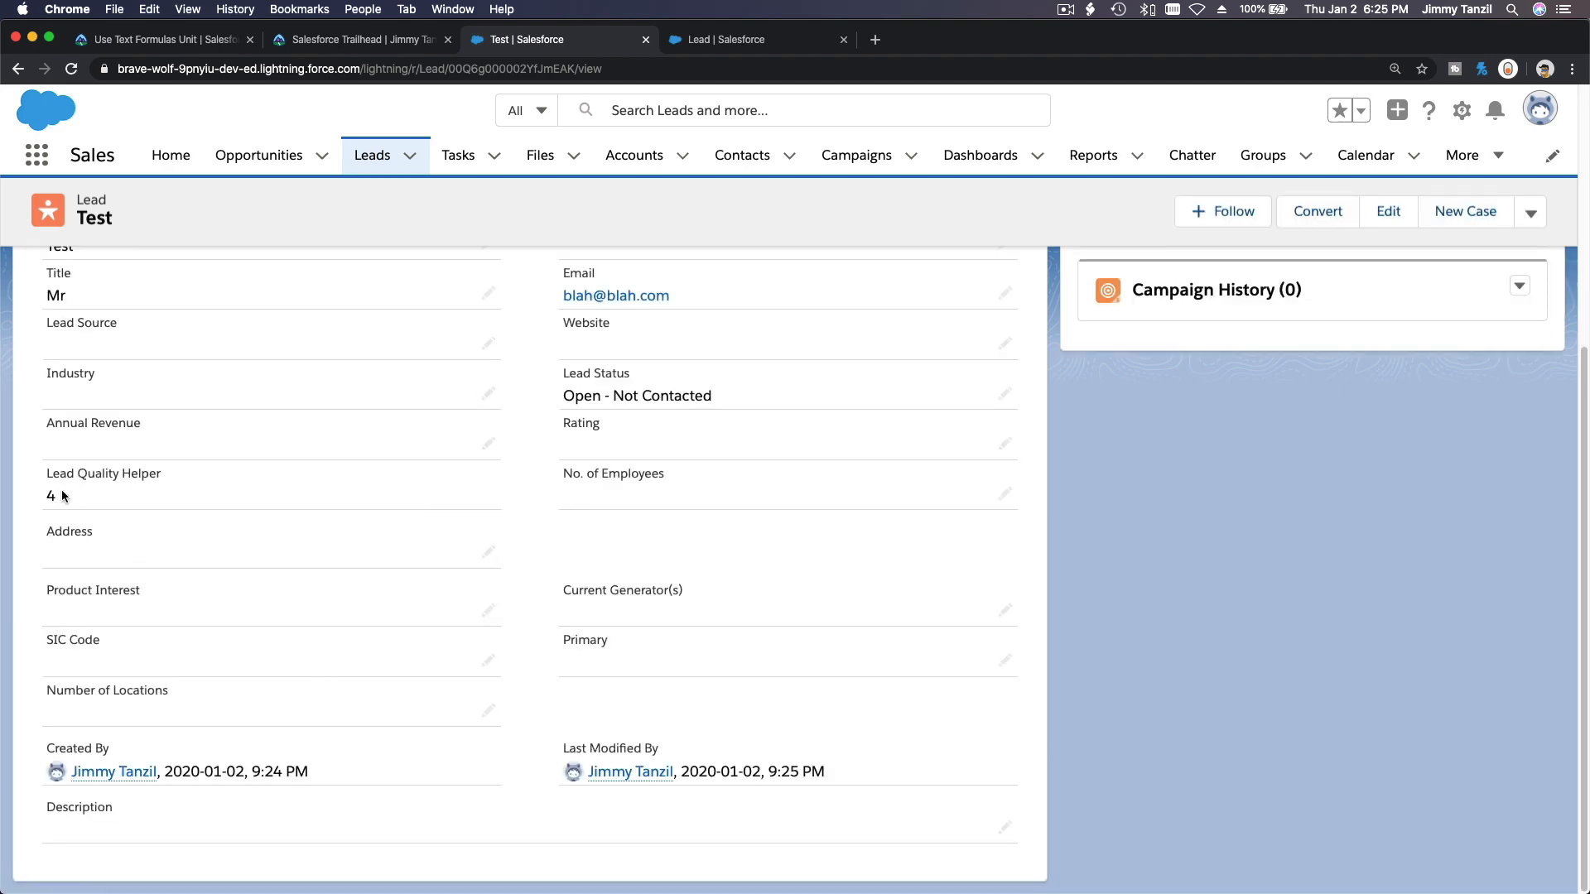
Clear the lead's Email field and save the record.
{"action": "double_click", "coordinate": [712, 296]}
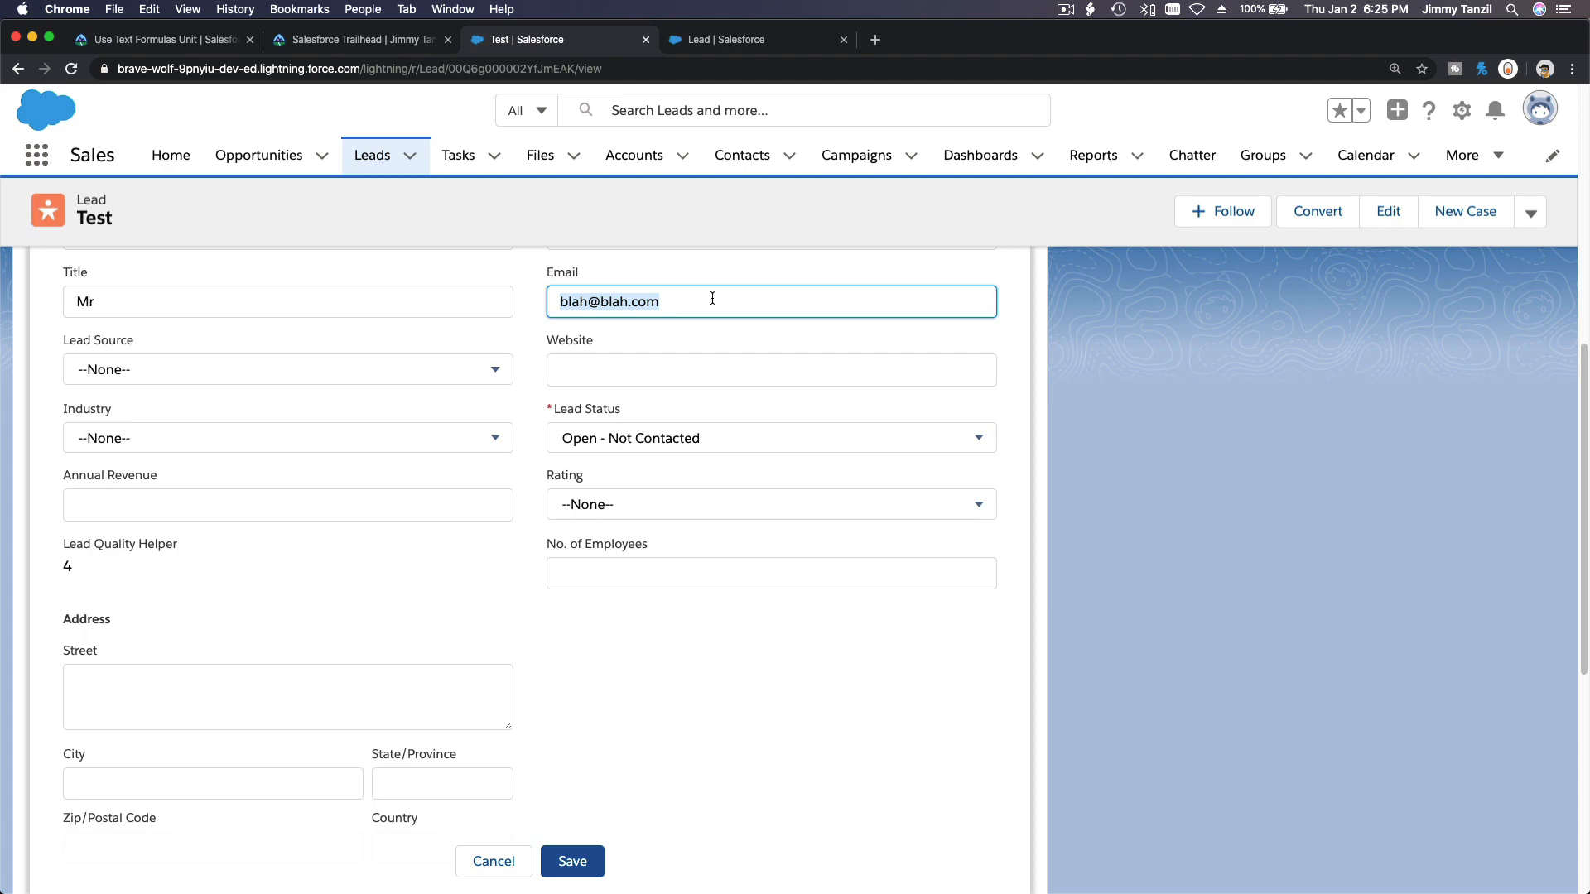
{"action": "key", "text": "BackSpace"}
{"action": "left_click", "coordinate": [575, 861]}
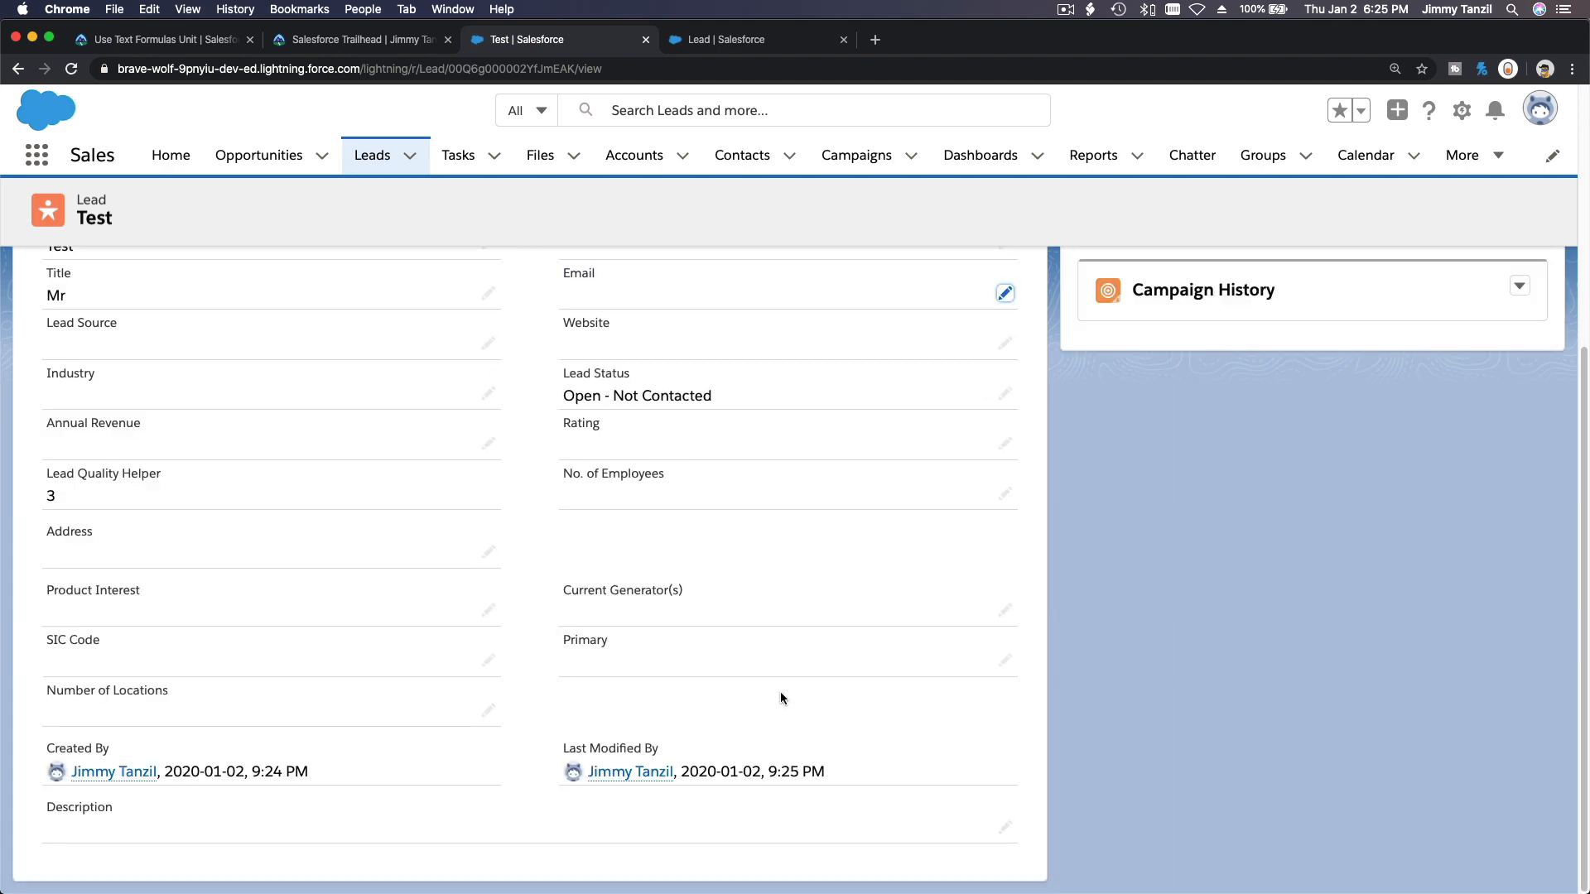
Review the challenge requirements for the Lead Quality image formula field.
{"action": "scroll", "coordinate": [273, 494], "scroll_direction": "up", "scroll_amount": 2}
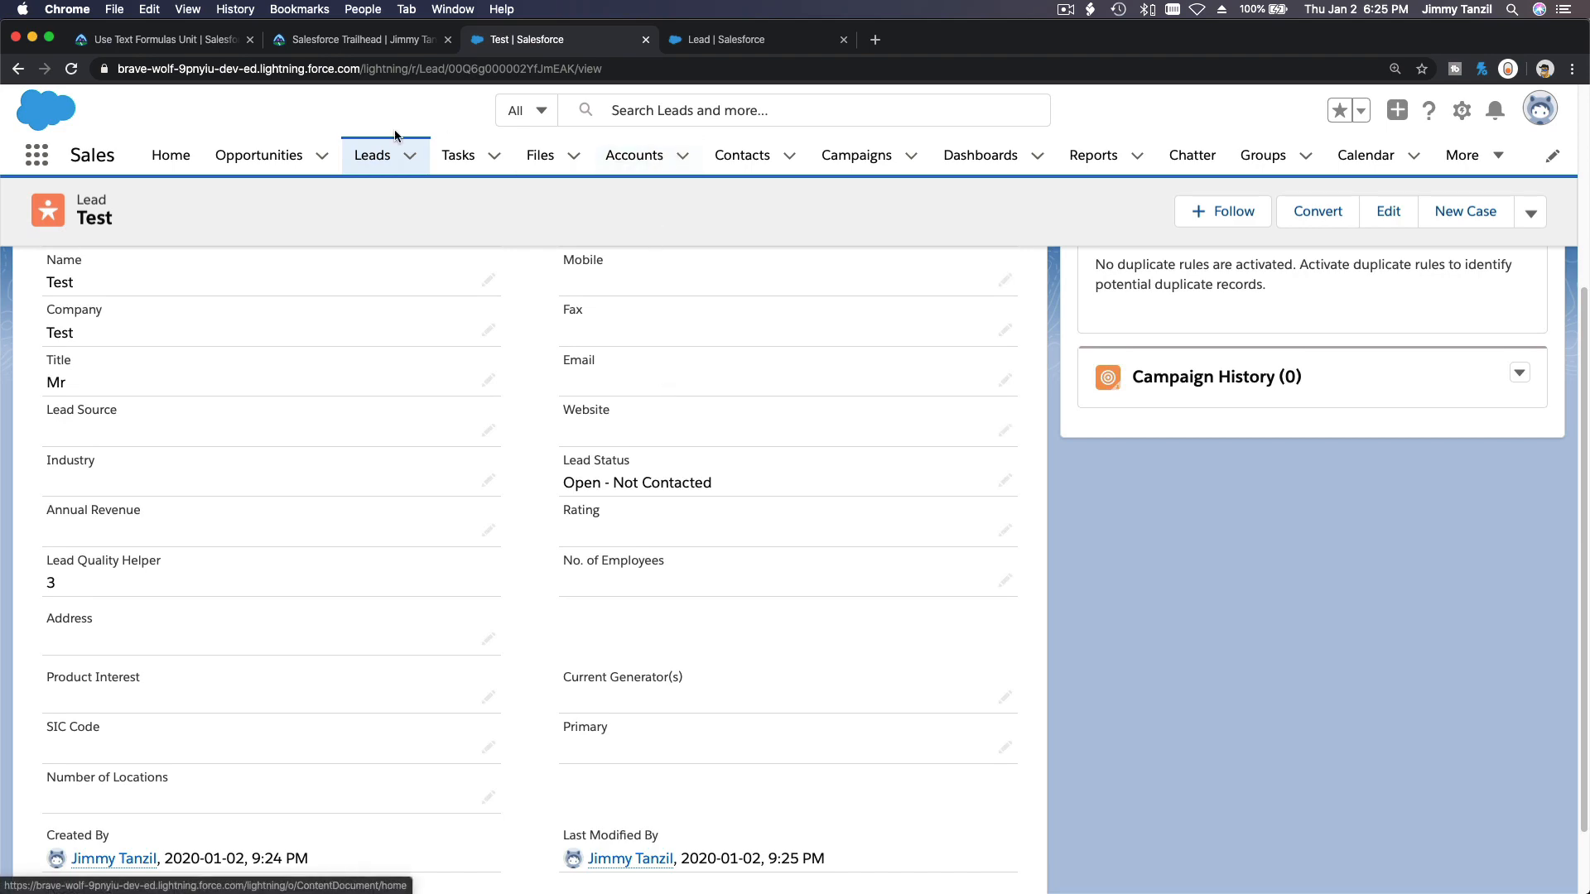
{"action": "left_click", "coordinate": [165, 43]}
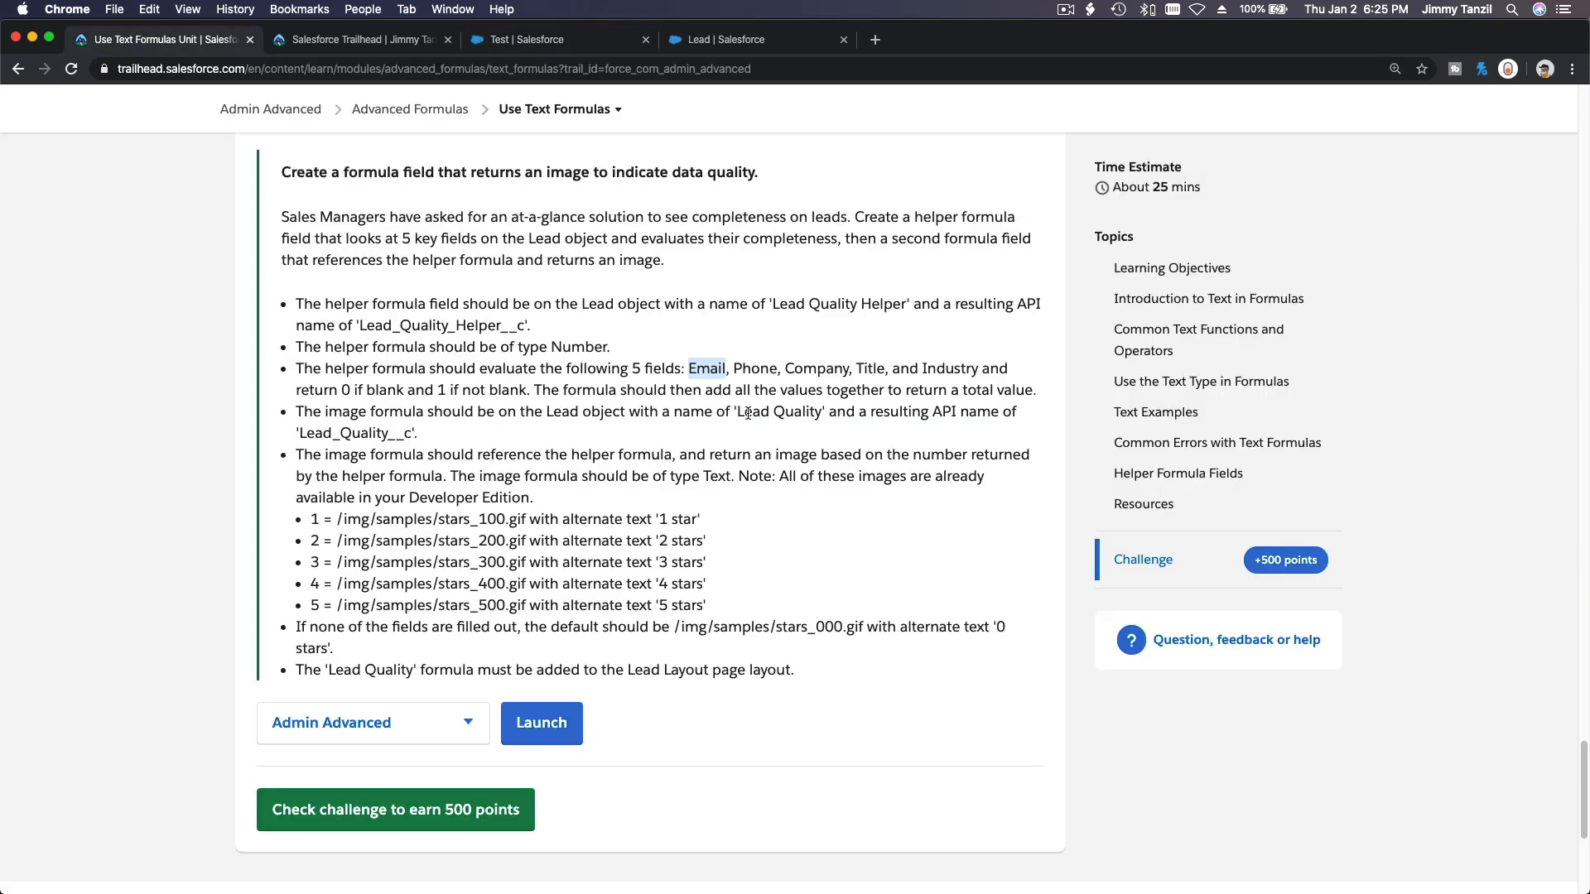
{"action": "left_click_drag", "start_coordinate": [736, 412], "coordinate": [817, 411]}
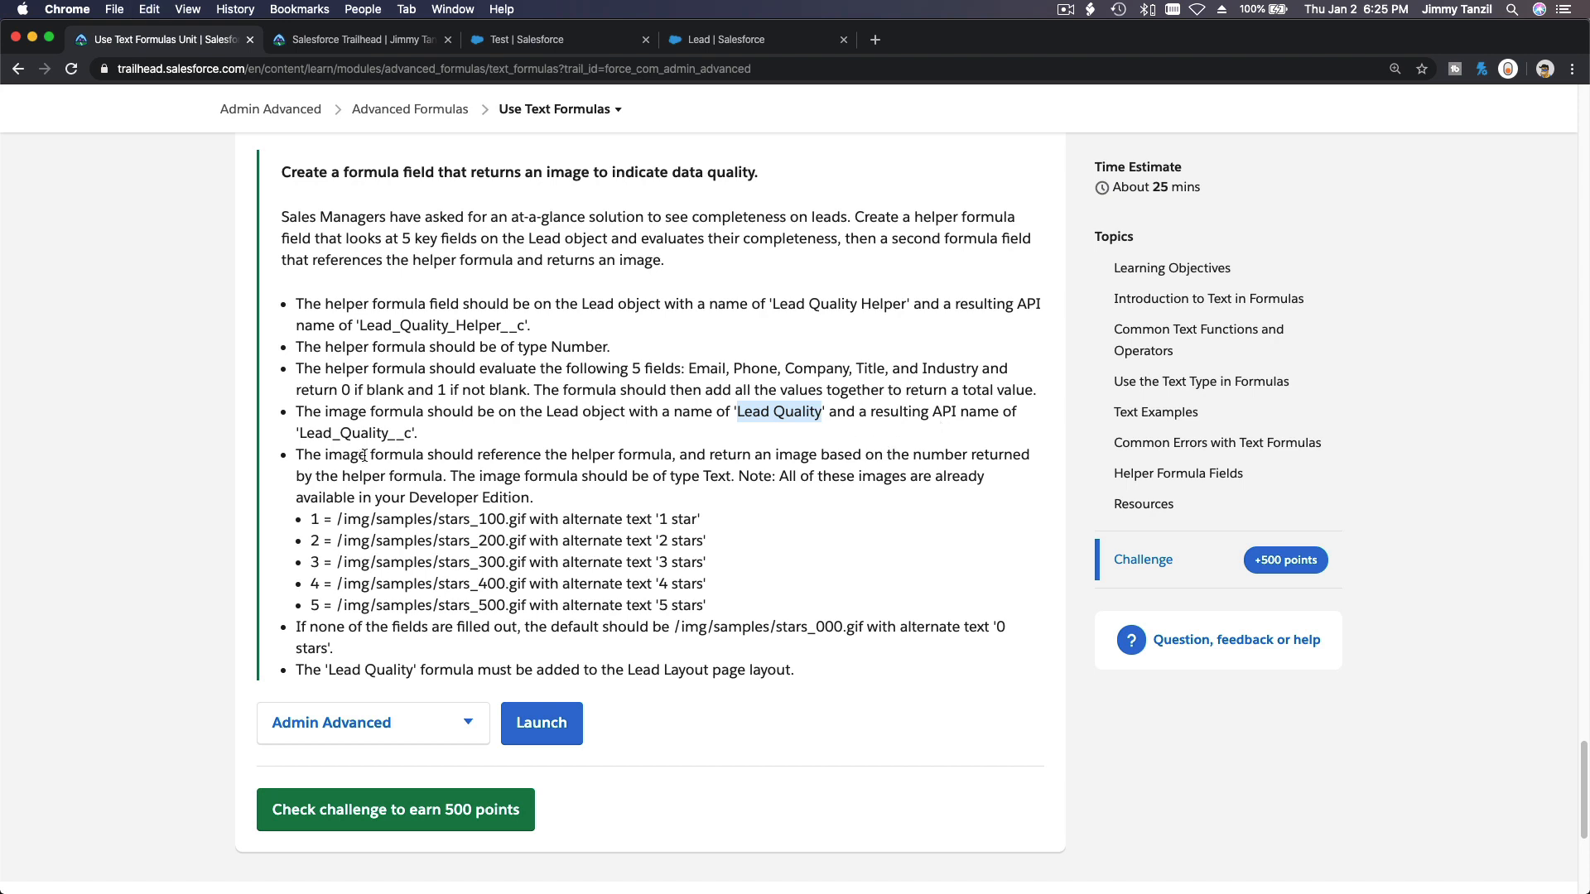
{"action": "left_click", "coordinate": [710, 45]}
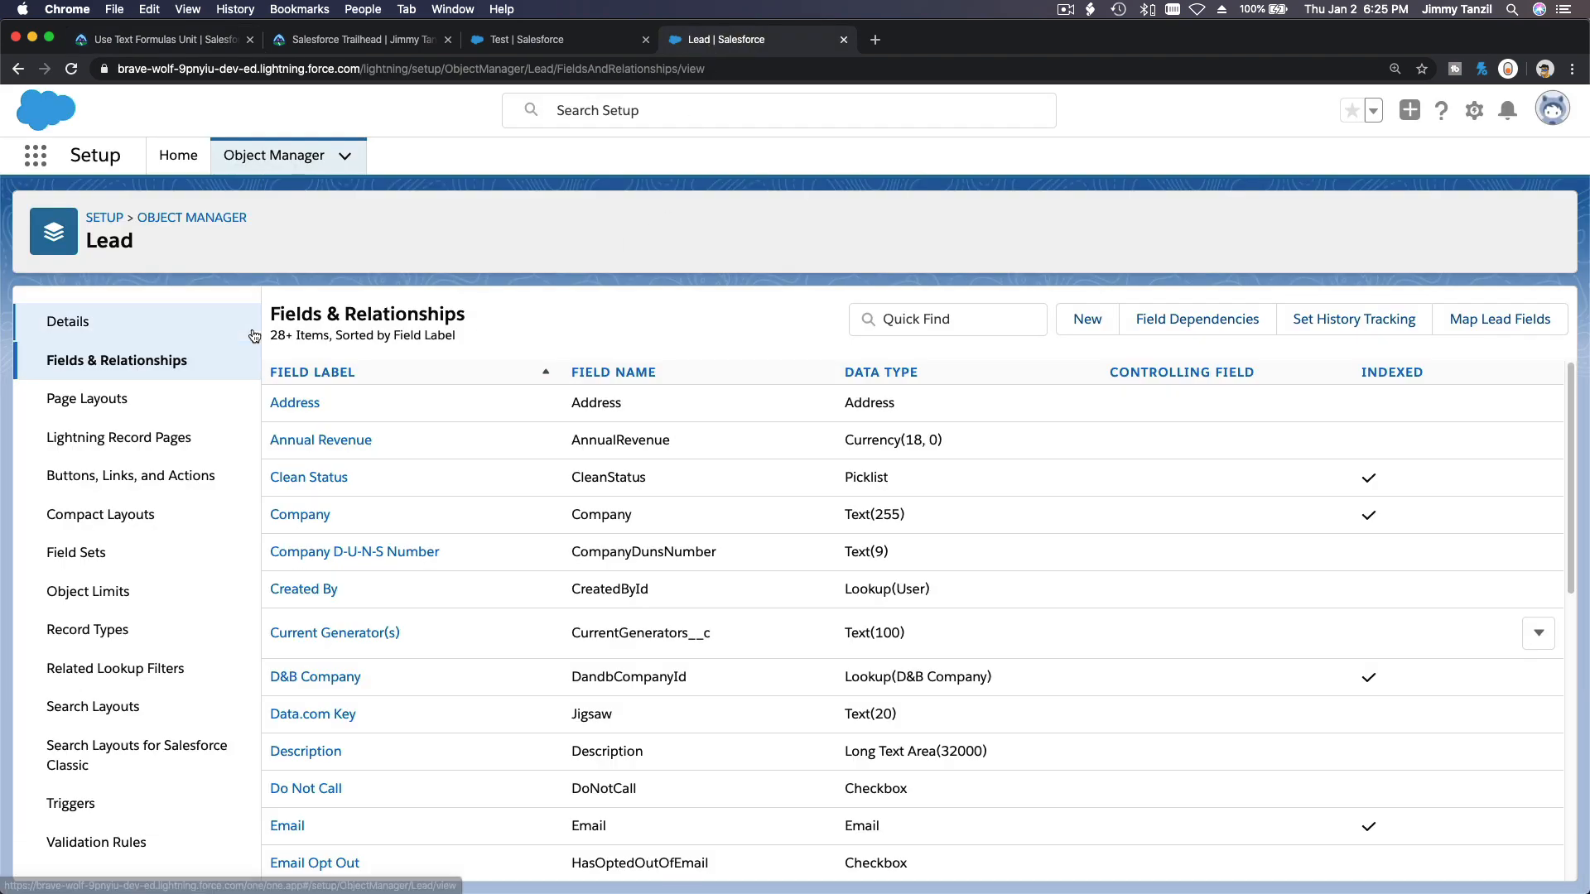
Start a new Formula custom field on the Lead object.
{"action": "left_click", "coordinate": [1106, 325]}
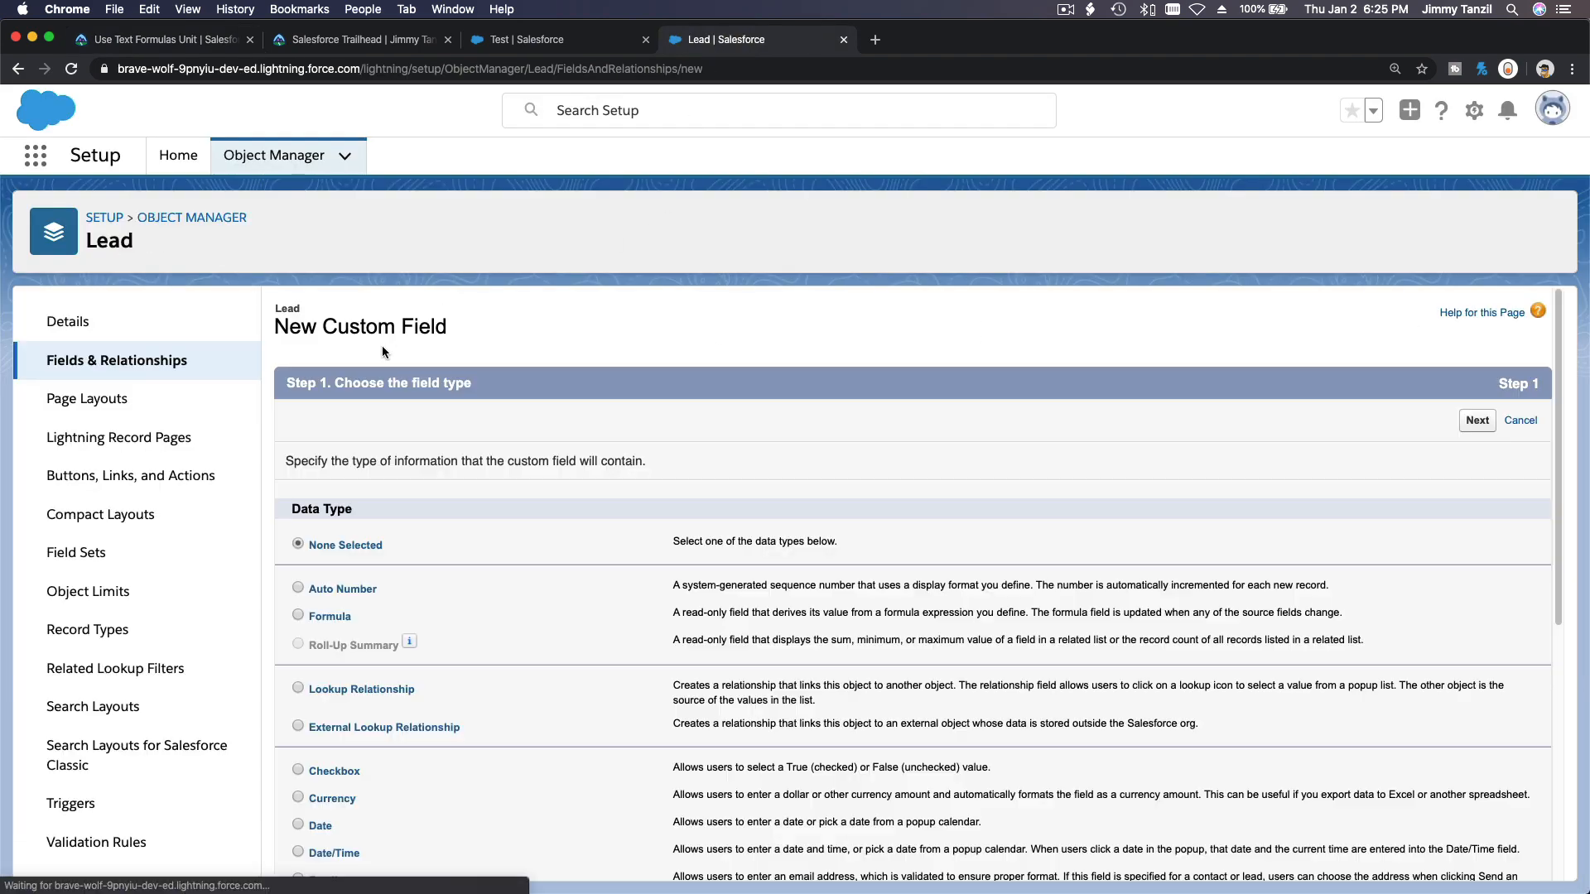
{"action": "scroll", "coordinate": [373, 447], "scroll_direction": "down", "scroll_amount": 3}
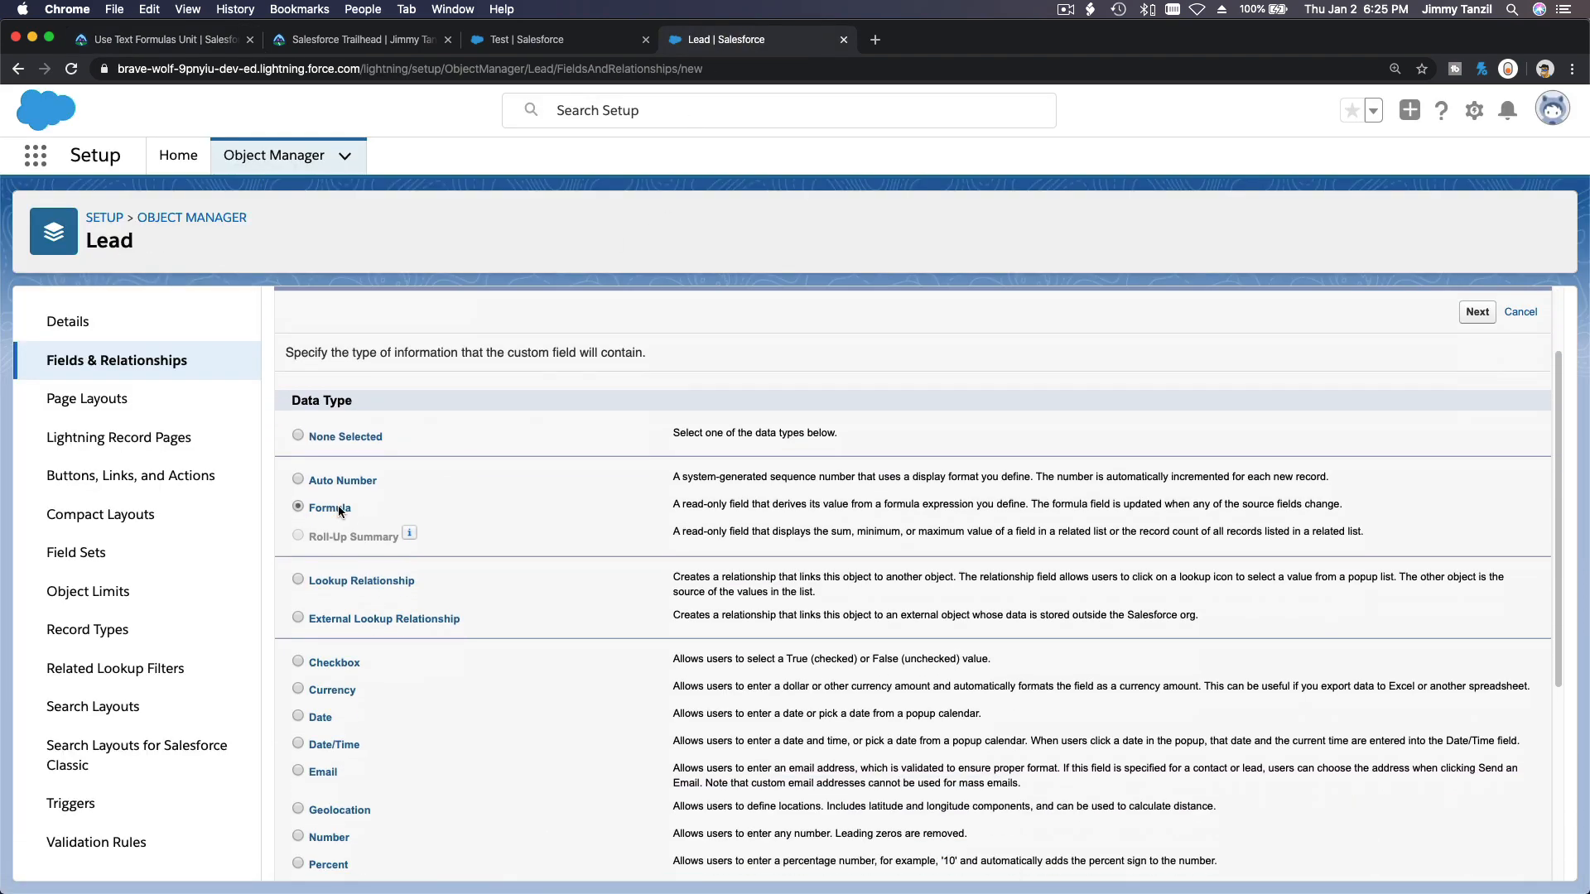
{"action": "left_click", "coordinate": [1477, 313]}
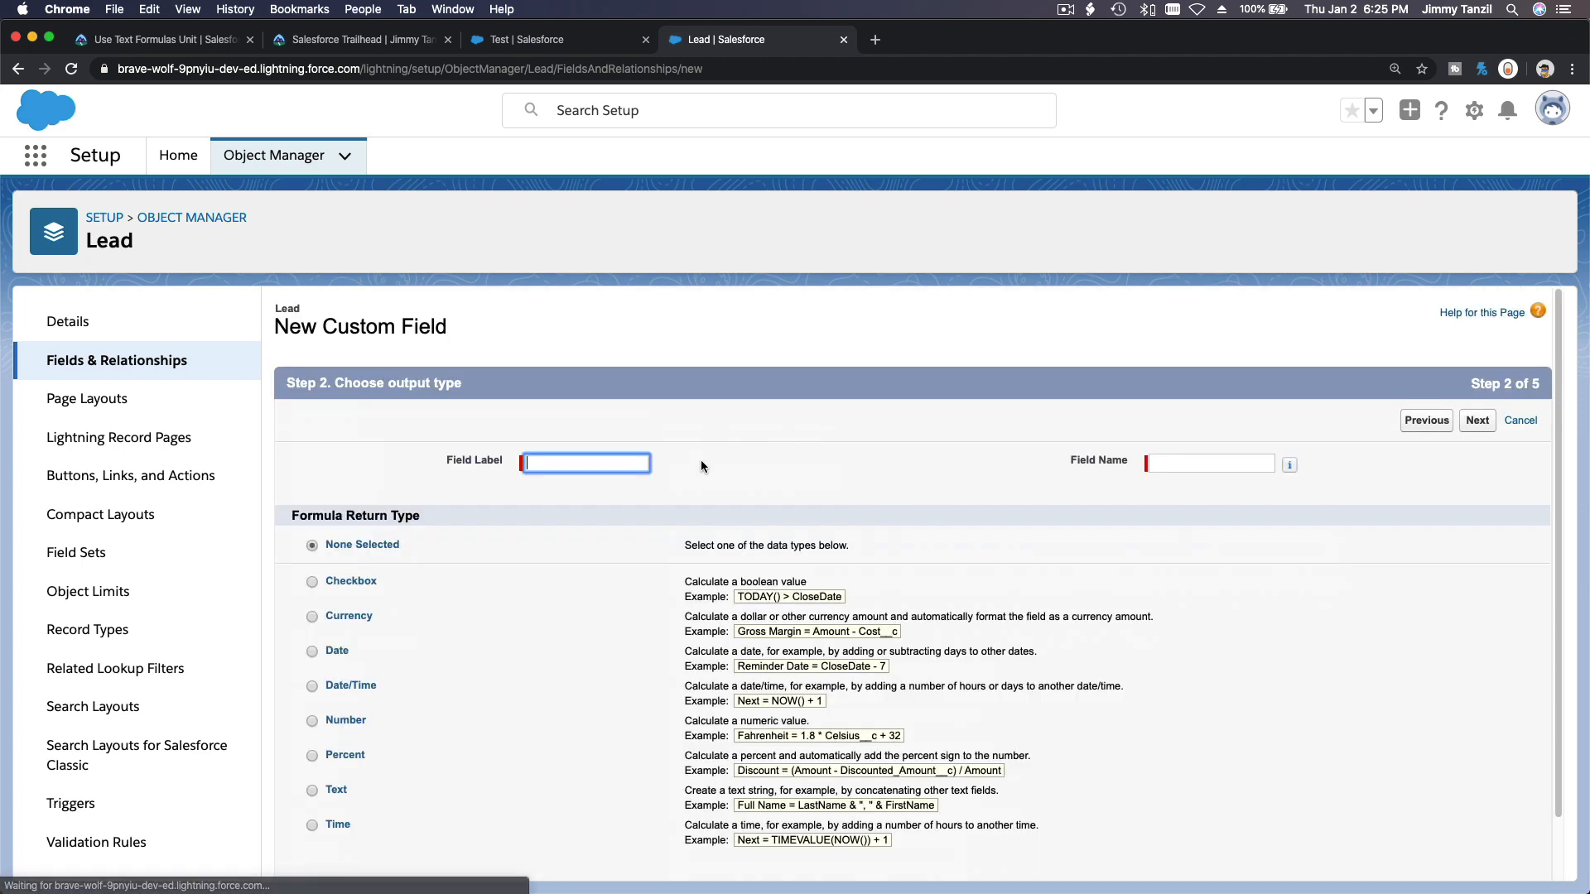
Name the new formula field Lead Quality with a Text return type and continue to the formula entry step.
{"action": "left_click", "coordinate": [338, 789]}
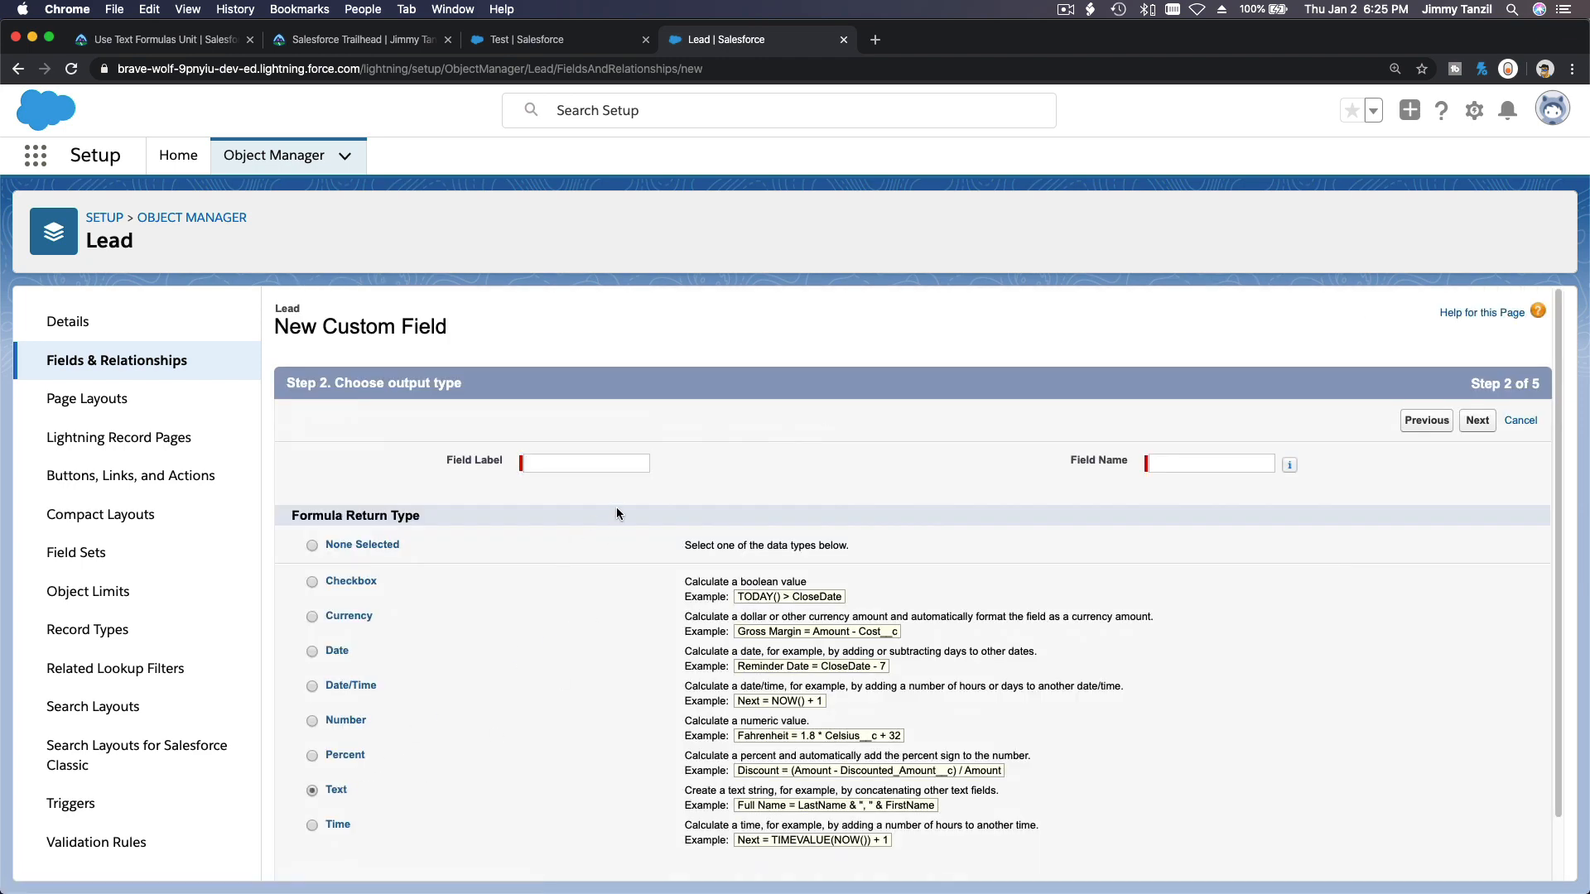
{"action": "left_click", "coordinate": [607, 462]}
{"action": "type", "text": "Lead Quality"}
{"action": "key", "text": "Tab"}
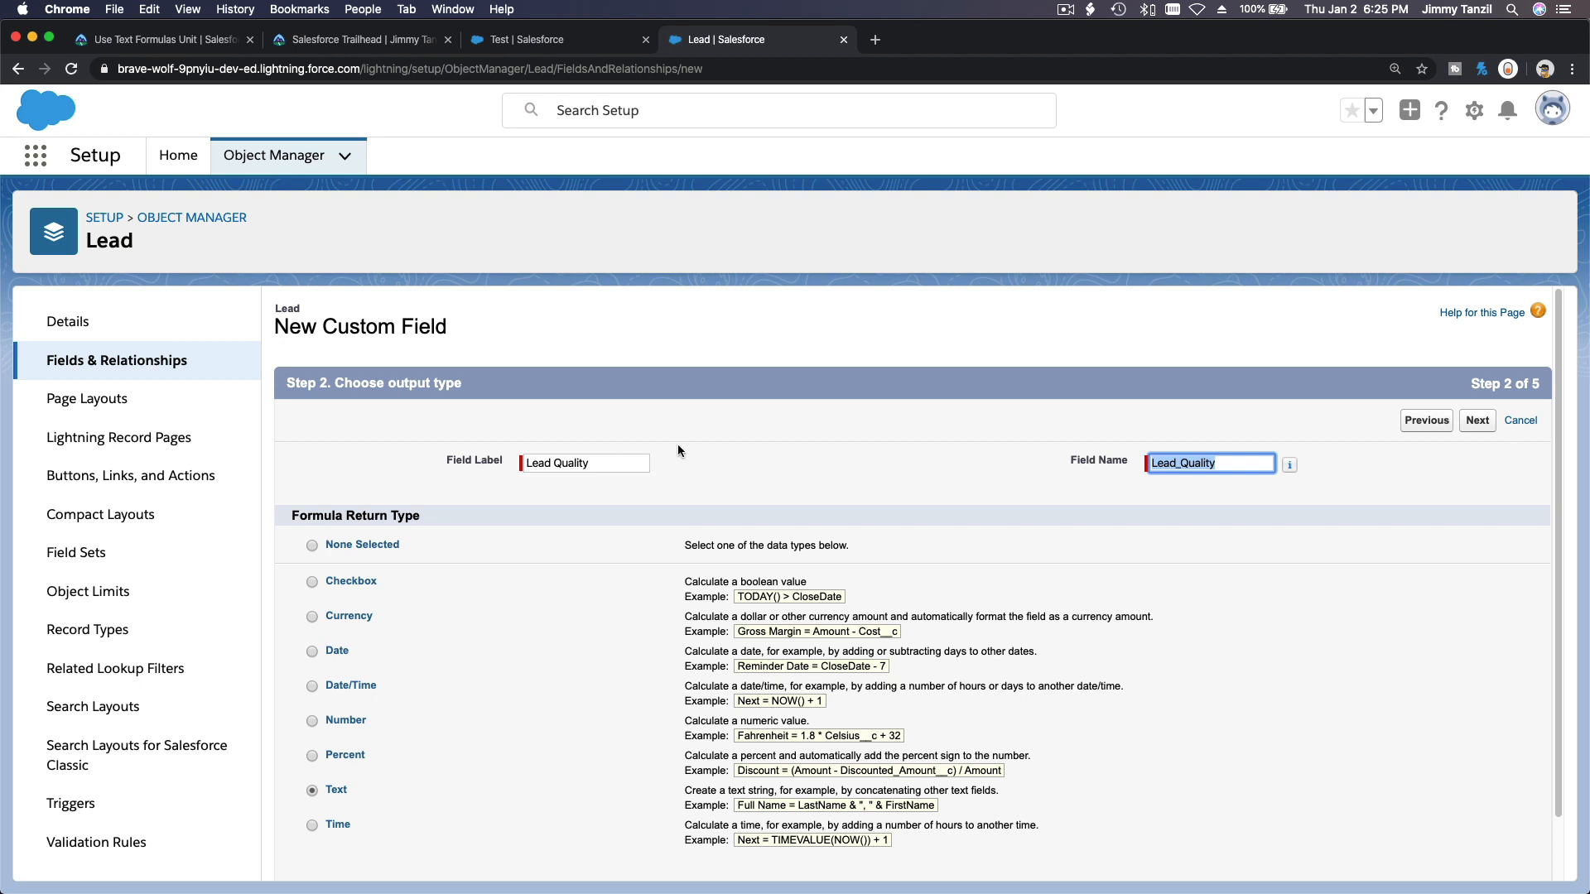
{"action": "left_click", "coordinate": [876, 447]}
{"action": "scroll", "coordinate": [1224, 581], "scroll_direction": "down", "scroll_amount": 2}
{"action": "scroll", "coordinate": [1224, 581], "scroll_direction": "up", "scroll_amount": 2}
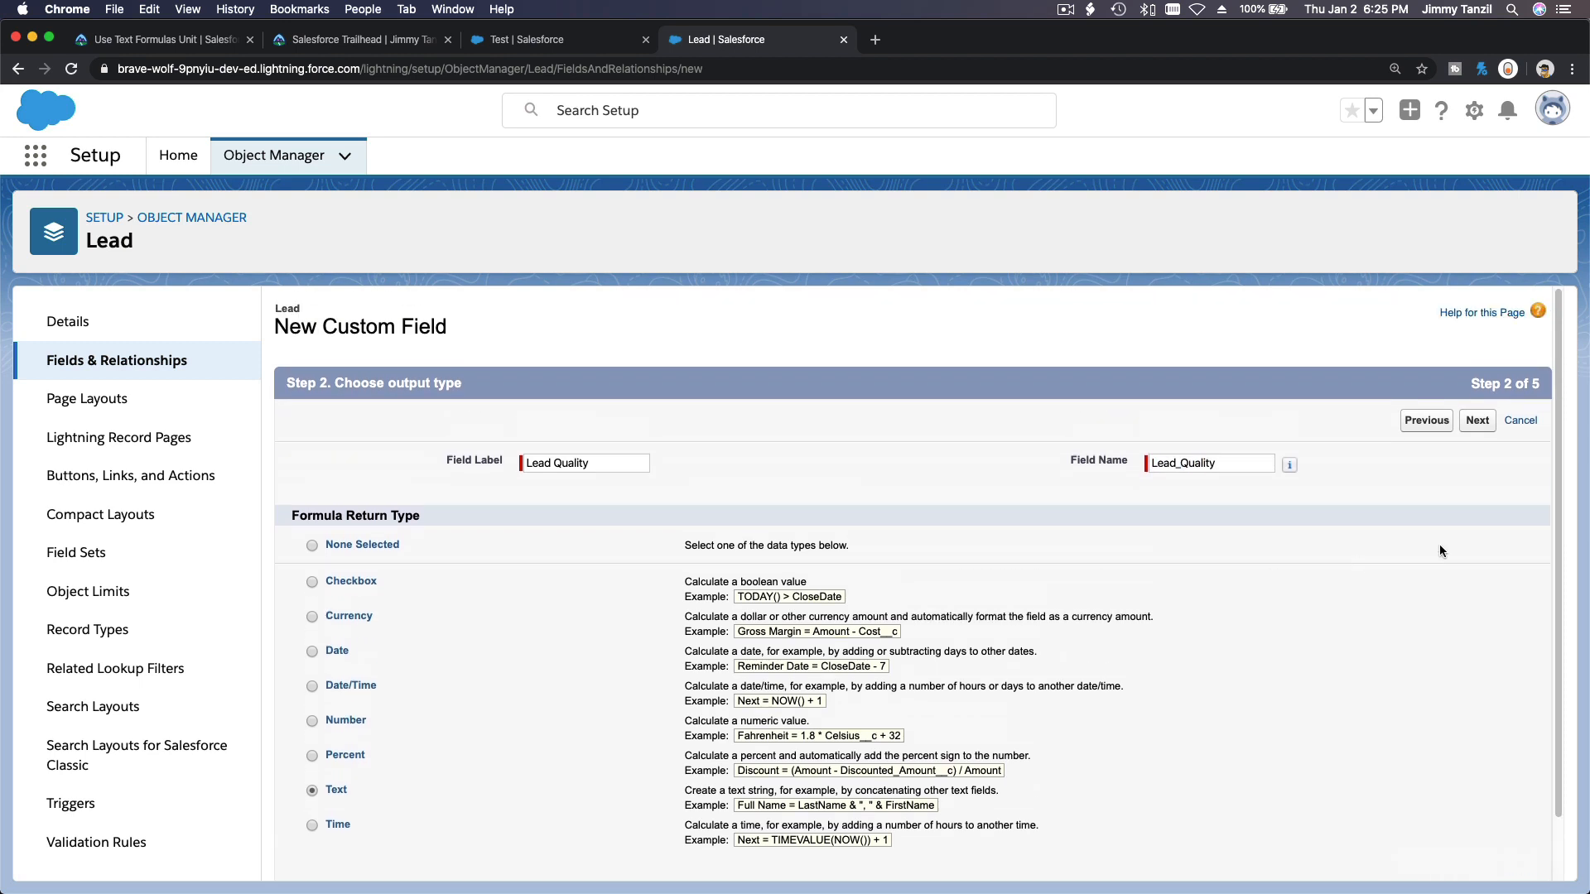
{"action": "left_click", "coordinate": [1476, 421]}
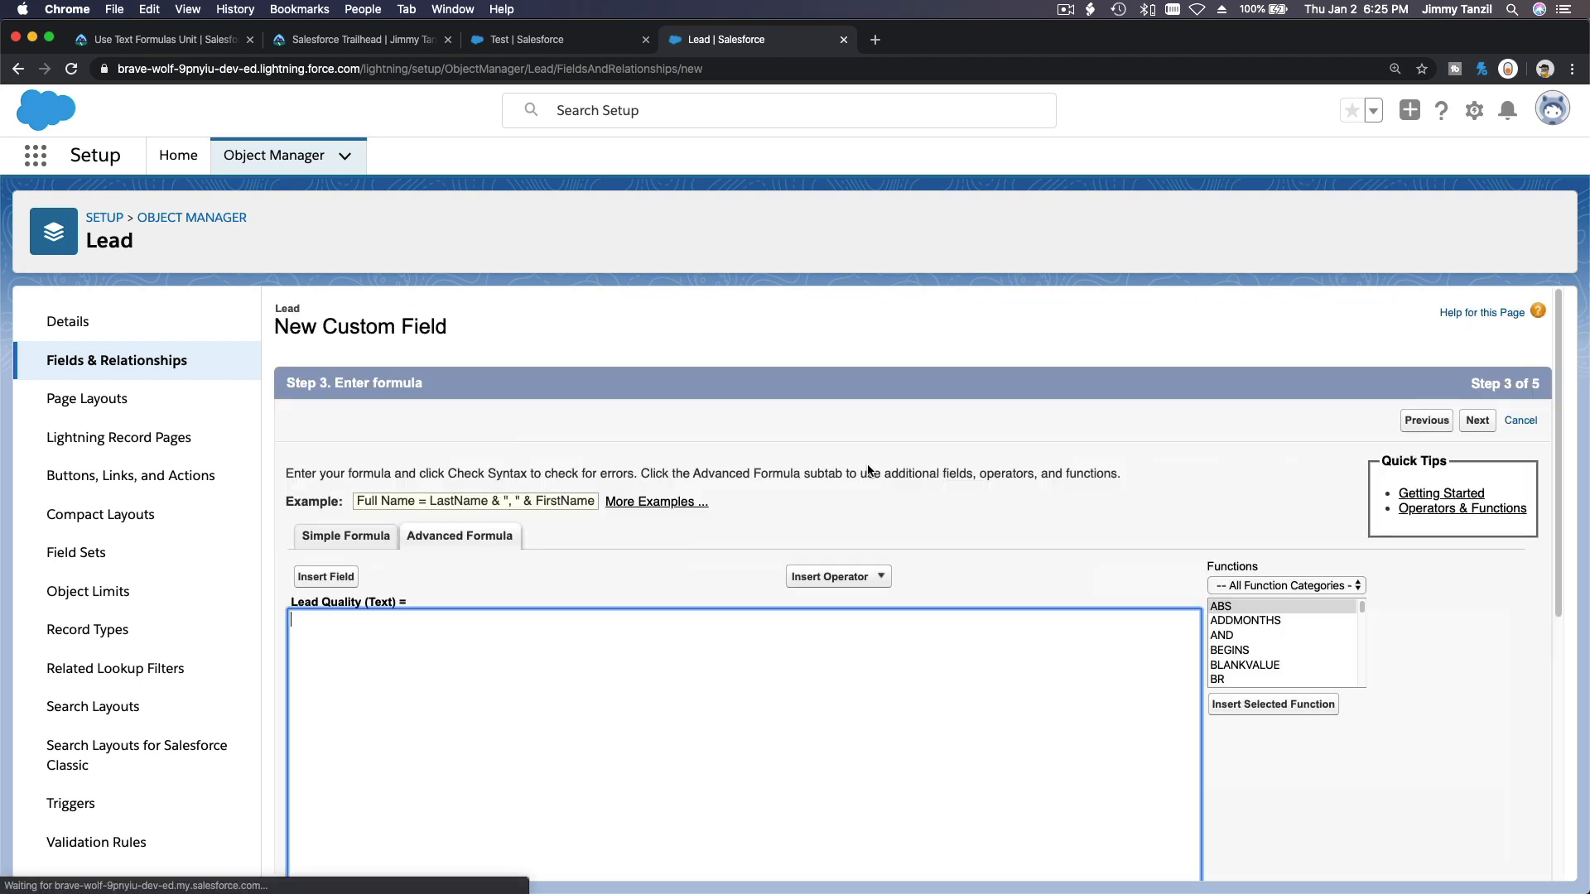
Review the Trailhead unit's IMAGE() and CASE() formula examples and the challenge requirements.
{"action": "scroll", "coordinate": [867, 464], "scroll_direction": "down", "scroll_amount": 1}
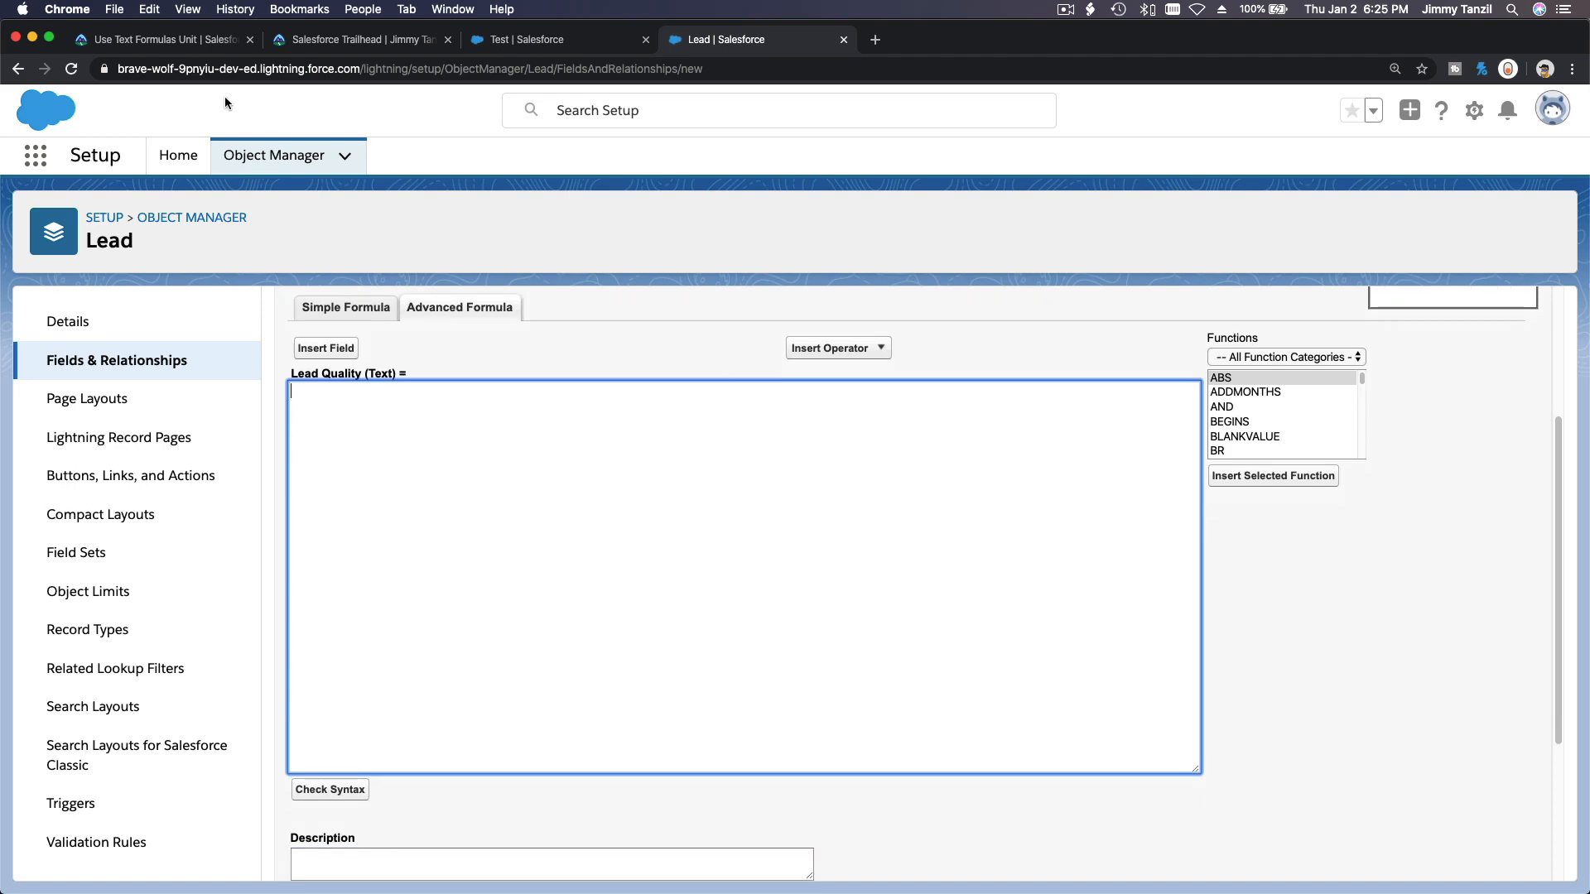
{"action": "left_click", "coordinate": [170, 40]}
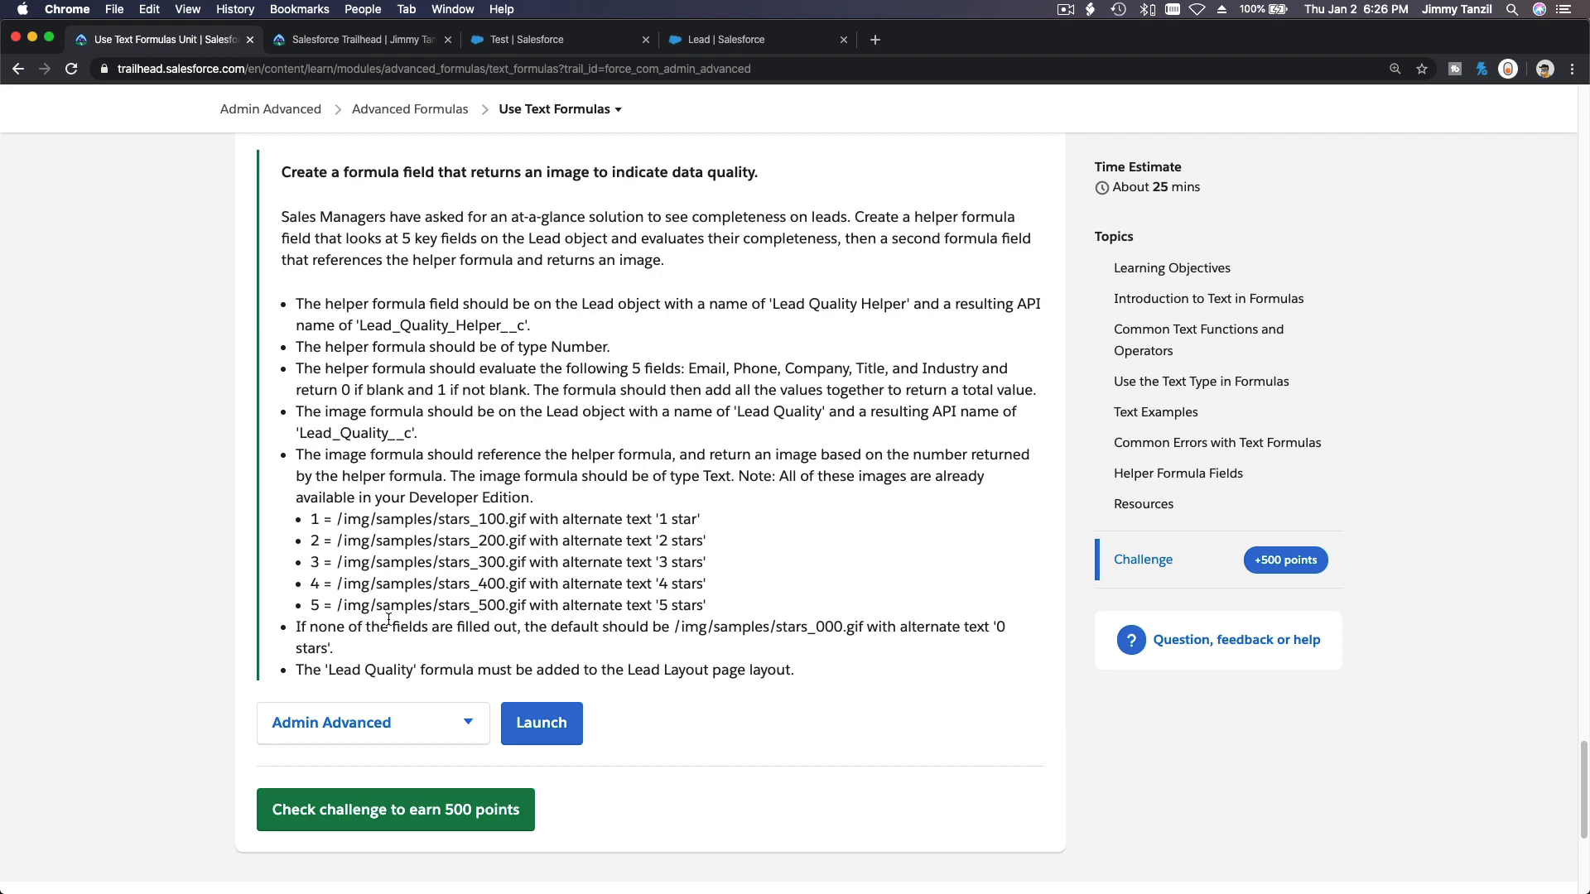
{"action": "scroll", "coordinate": [388, 618], "scroll_direction": "up", "scroll_amount": 10}
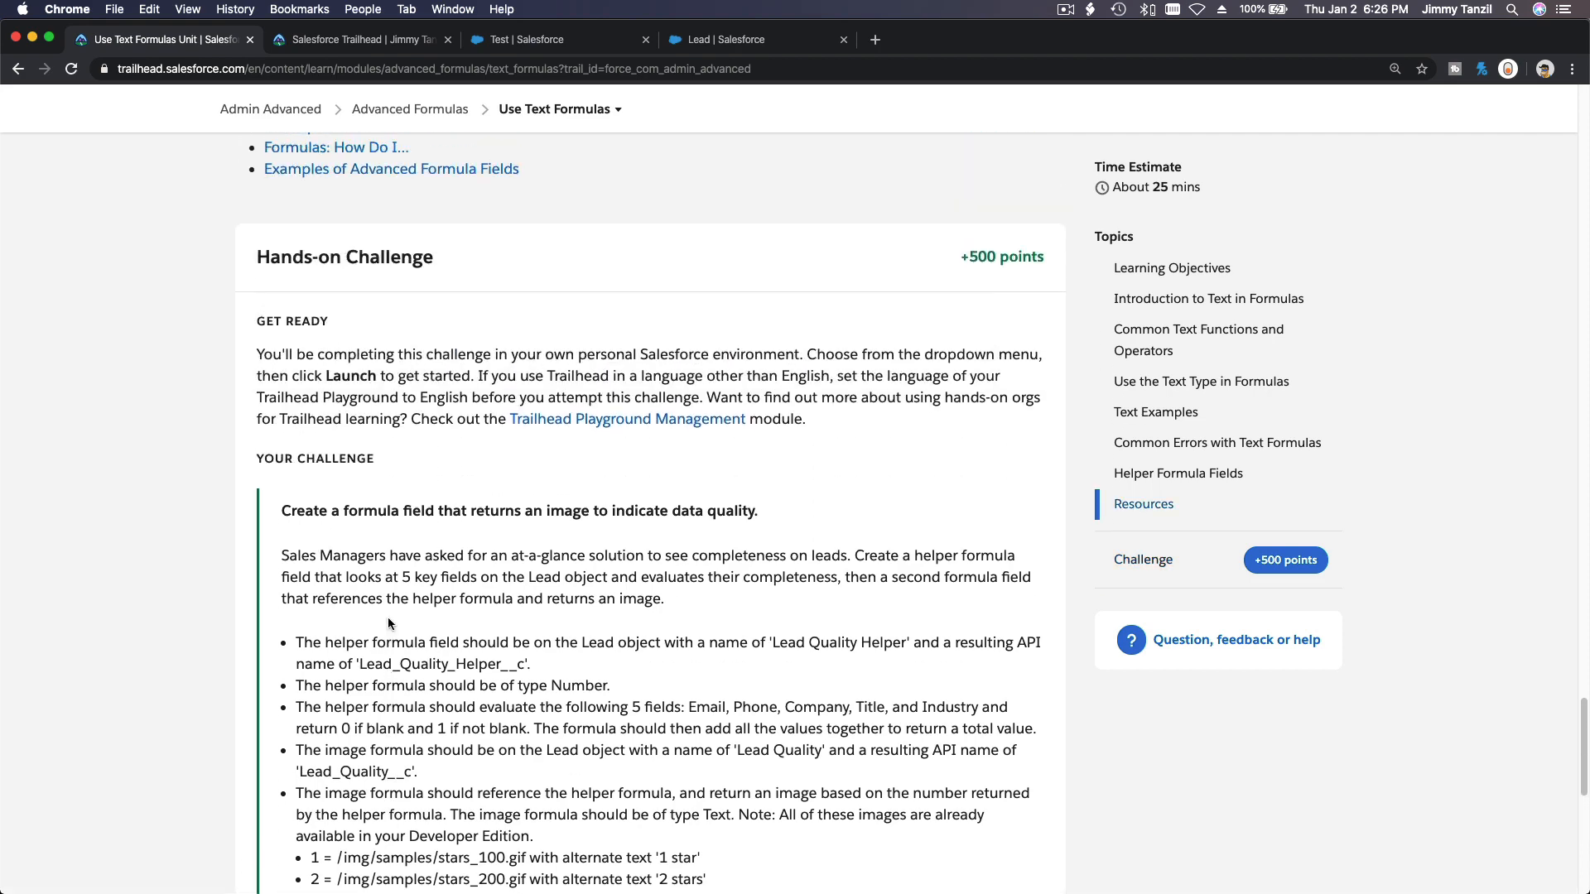
{"action": "scroll", "coordinate": [388, 619], "scroll_direction": "up", "scroll_amount": 8}
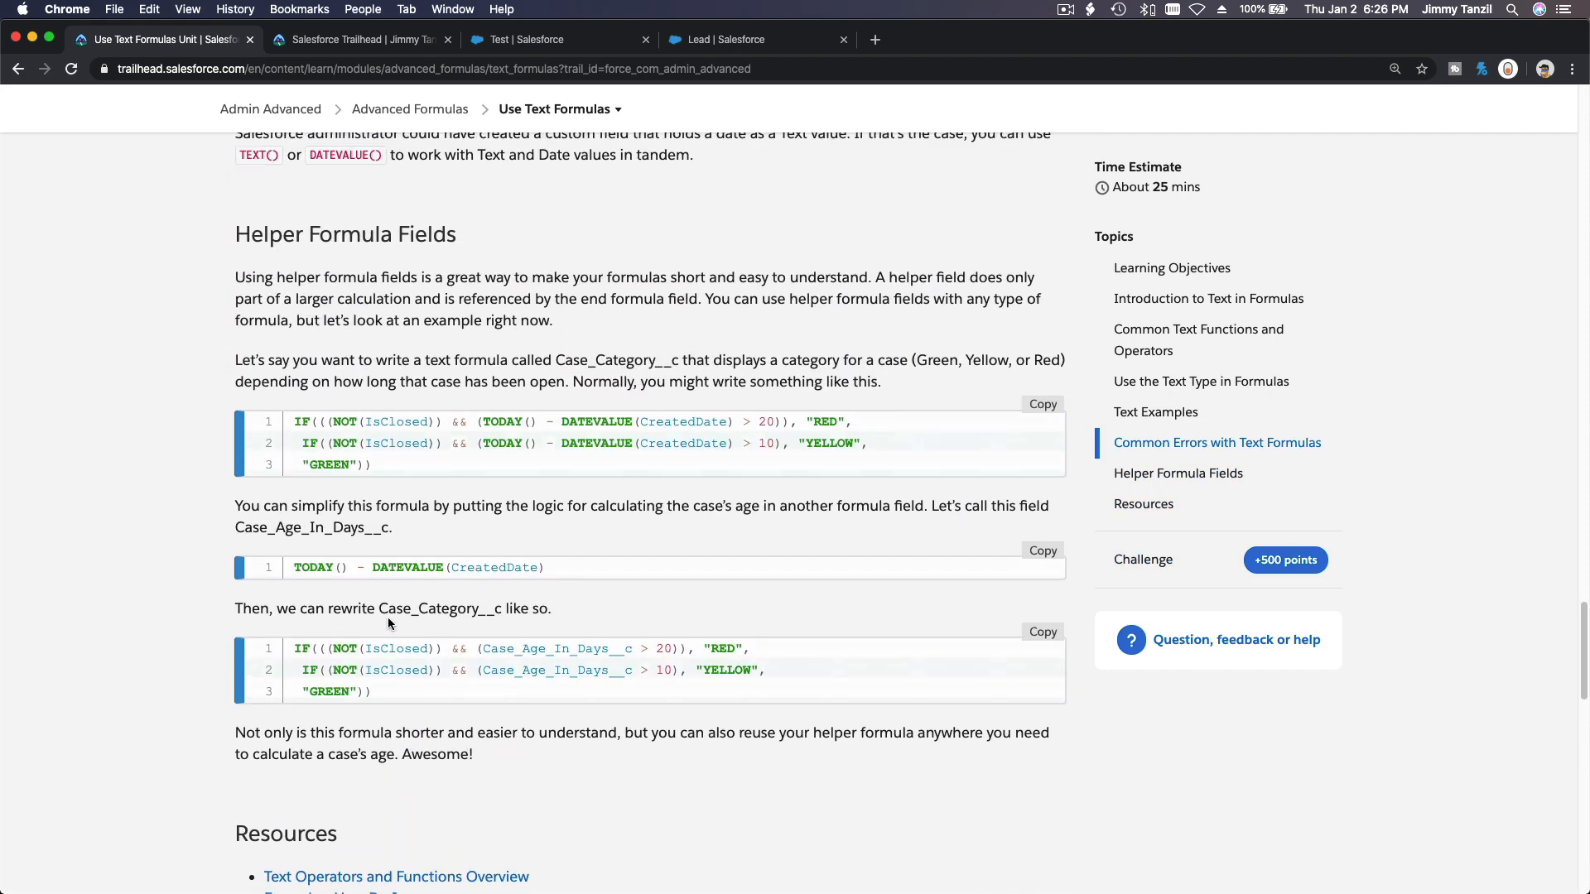
{"action": "scroll", "coordinate": [389, 623], "scroll_direction": "up", "scroll_amount": 6}
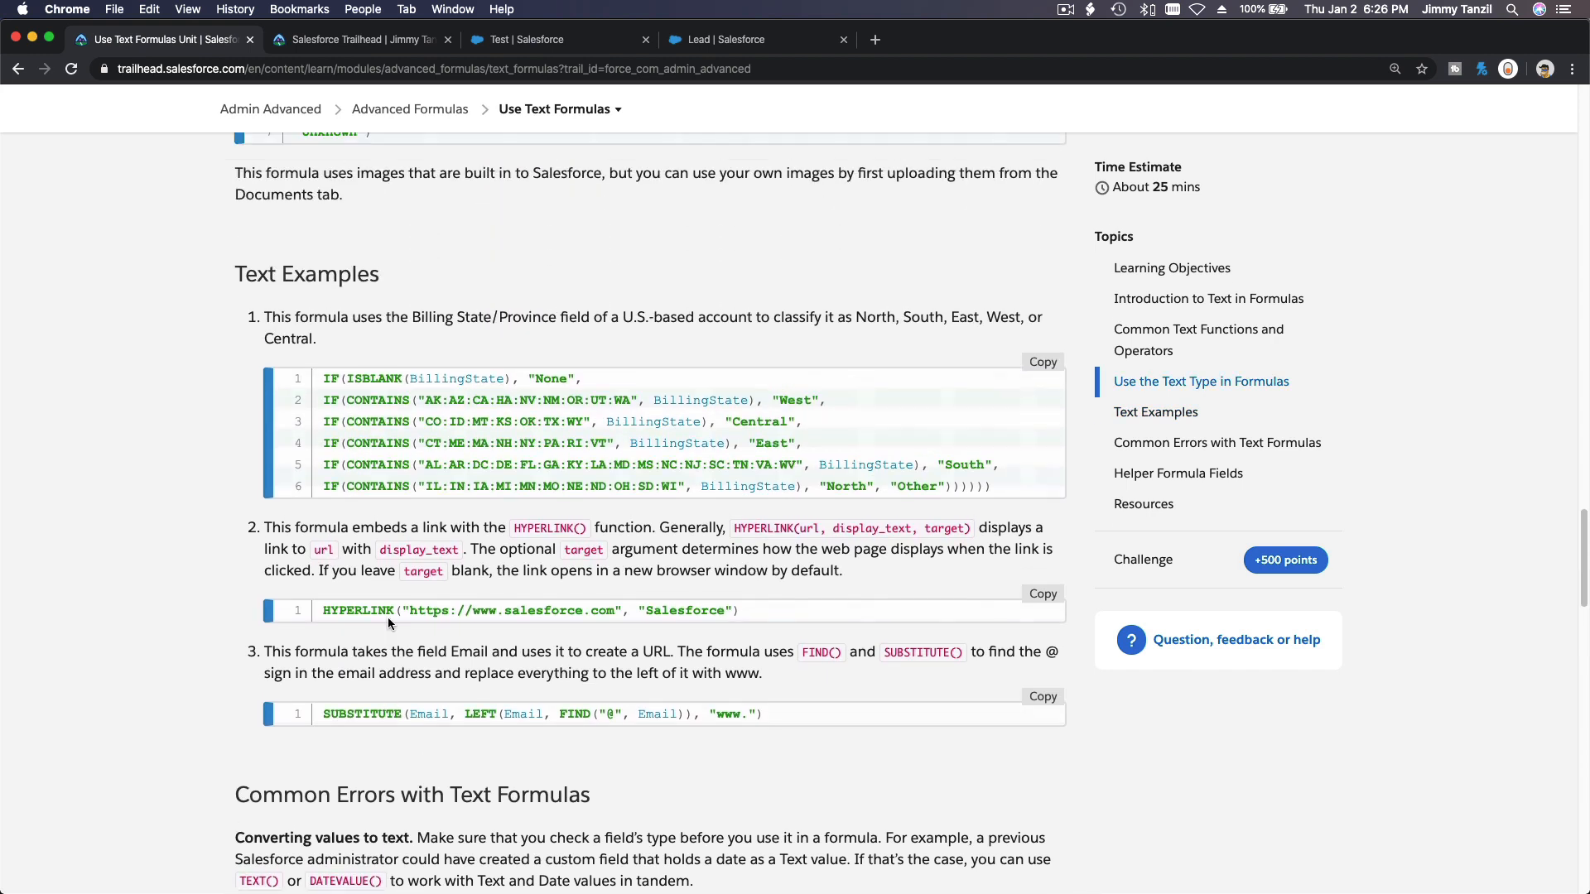
{"action": "scroll", "coordinate": [389, 623], "scroll_direction": "up", "scroll_amount": 2}
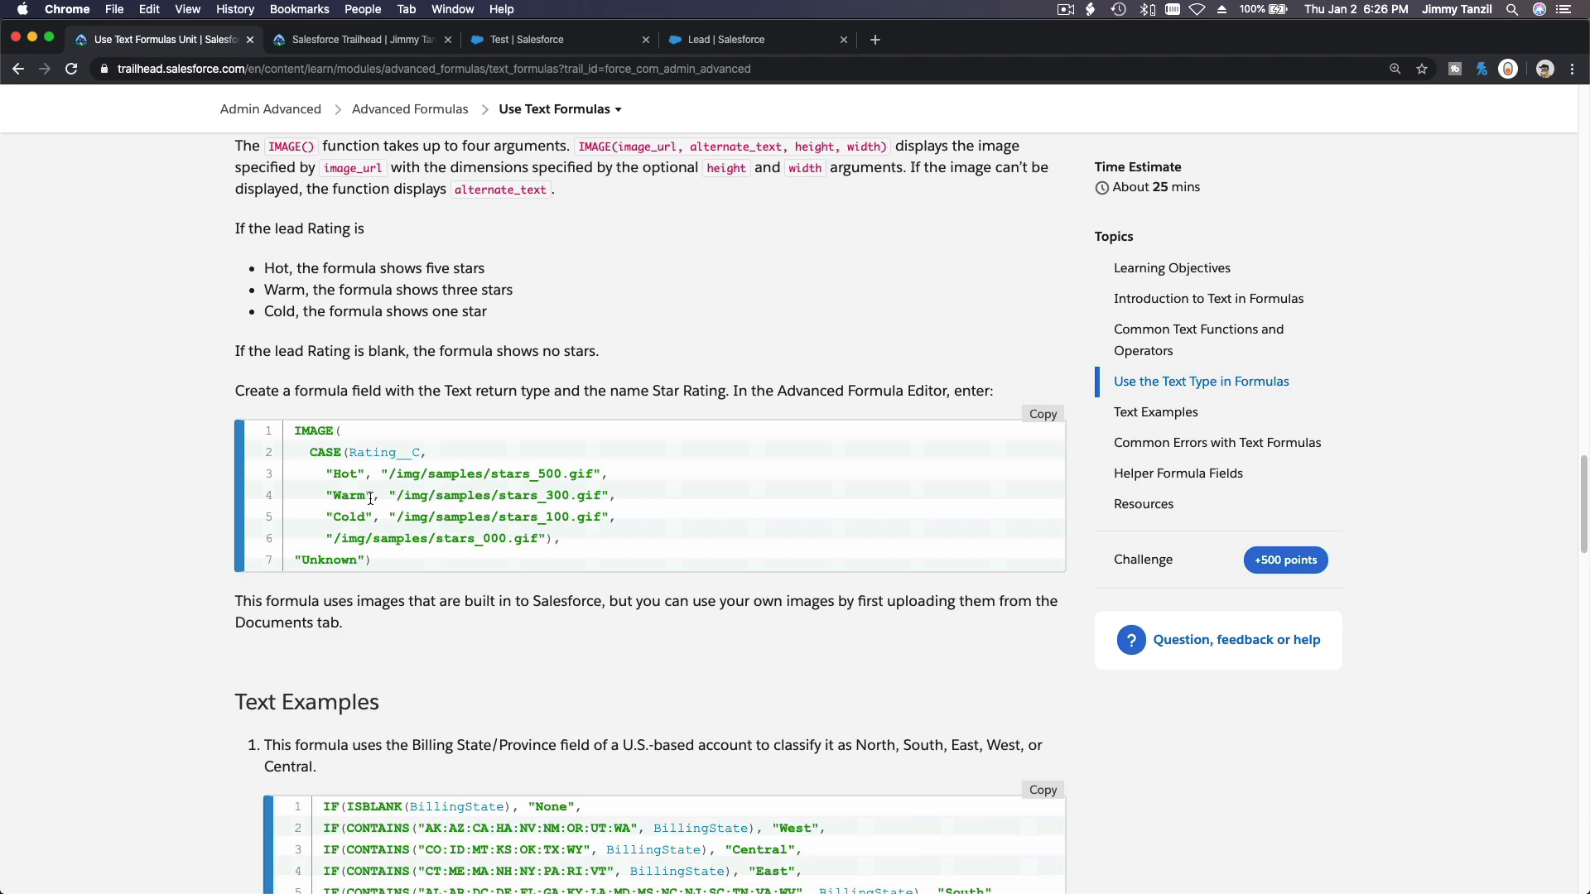
{"action": "scroll", "coordinate": [370, 498], "scroll_direction": "up", "scroll_amount": 8}
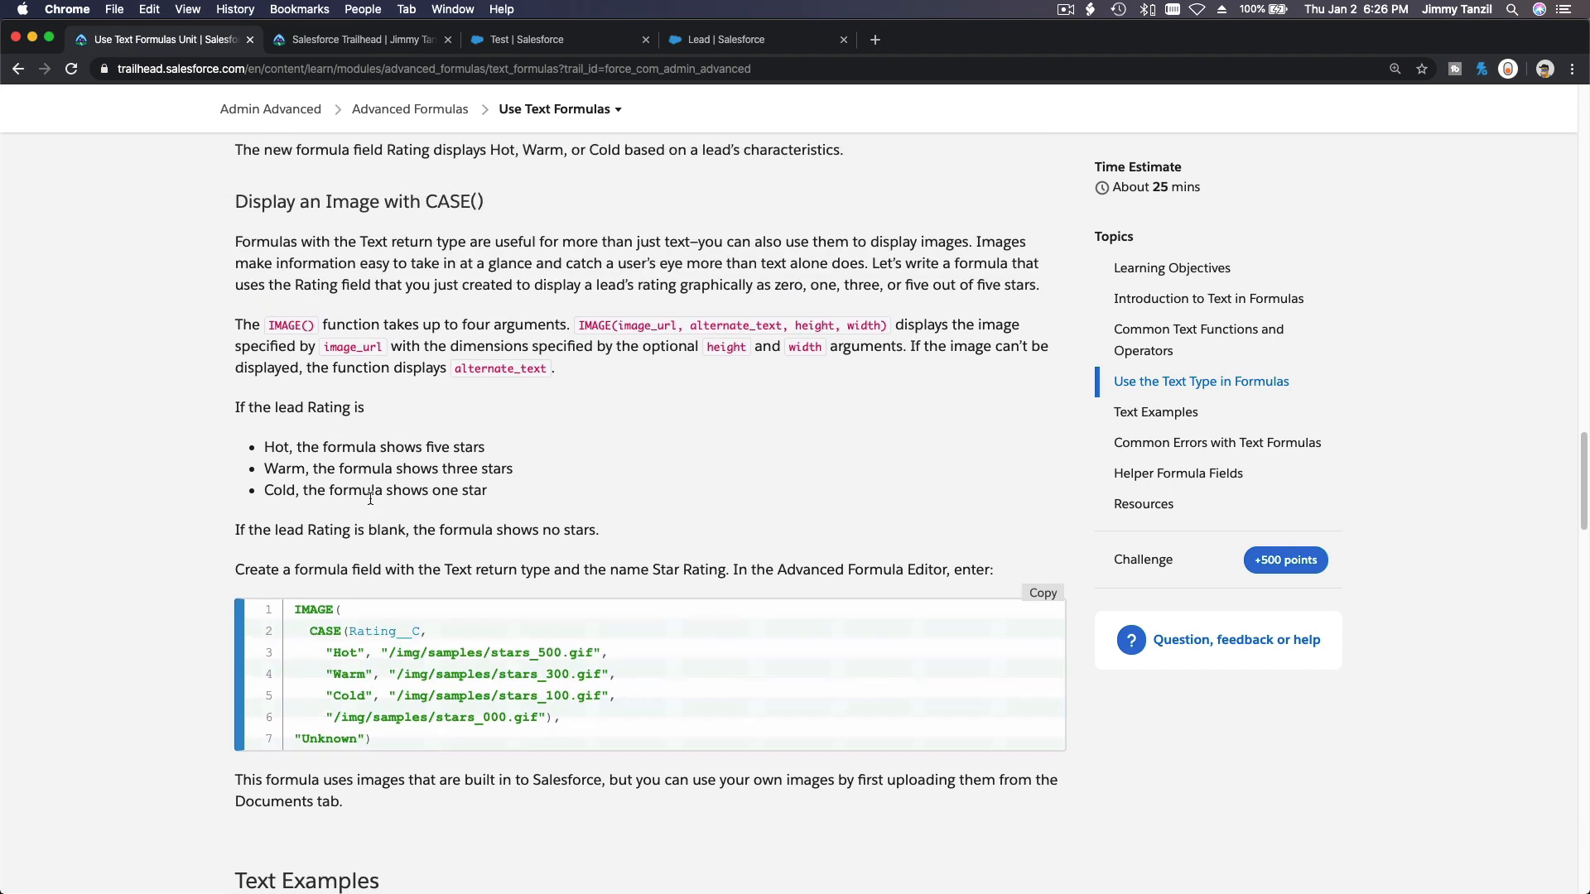
{"action": "scroll", "coordinate": [371, 499], "scroll_direction": "up", "scroll_amount": 12}
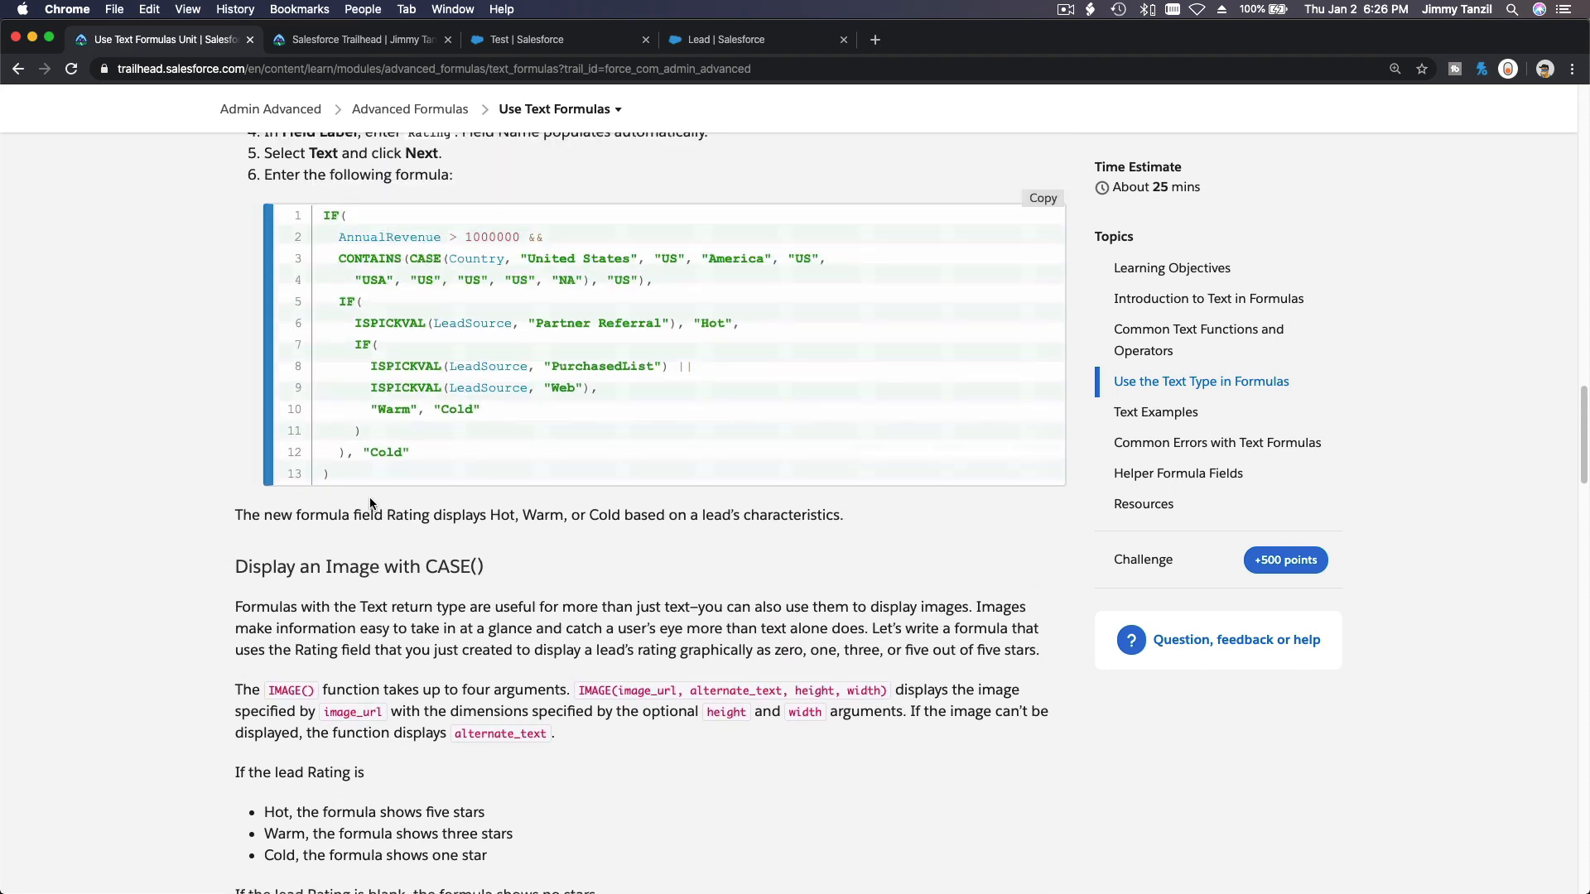
{"action": "scroll", "coordinate": [370, 499], "scroll_direction": "up", "scroll_amount": 10}
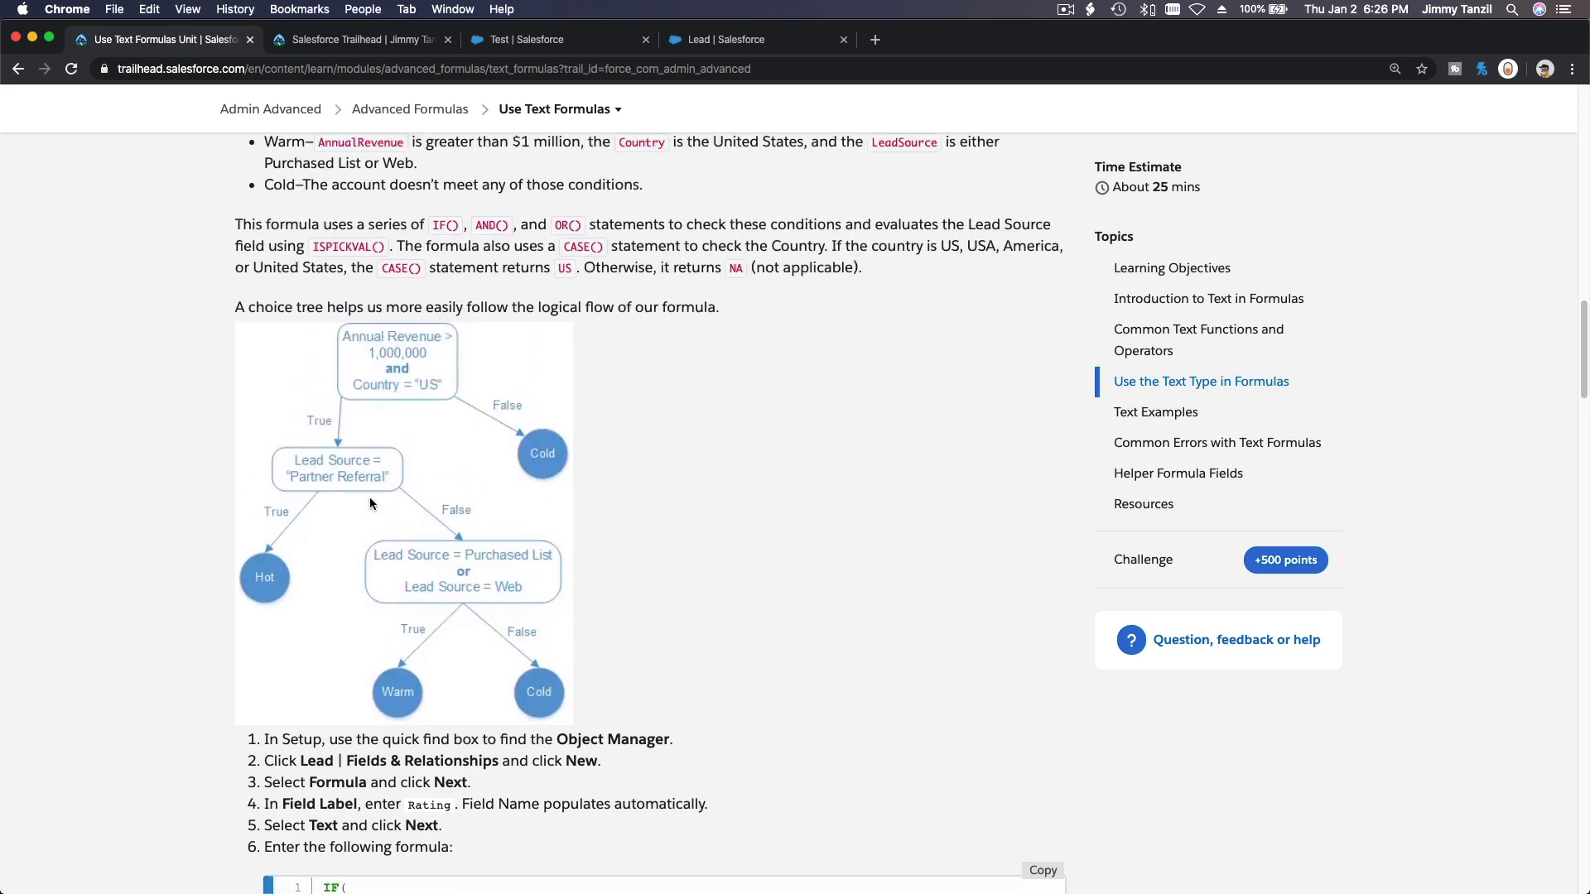
{"action": "scroll", "coordinate": [371, 499], "scroll_direction": "down", "scroll_amount": 20}
{"action": "scroll", "coordinate": [370, 498], "scroll_direction": "down", "scroll_amount": 10}
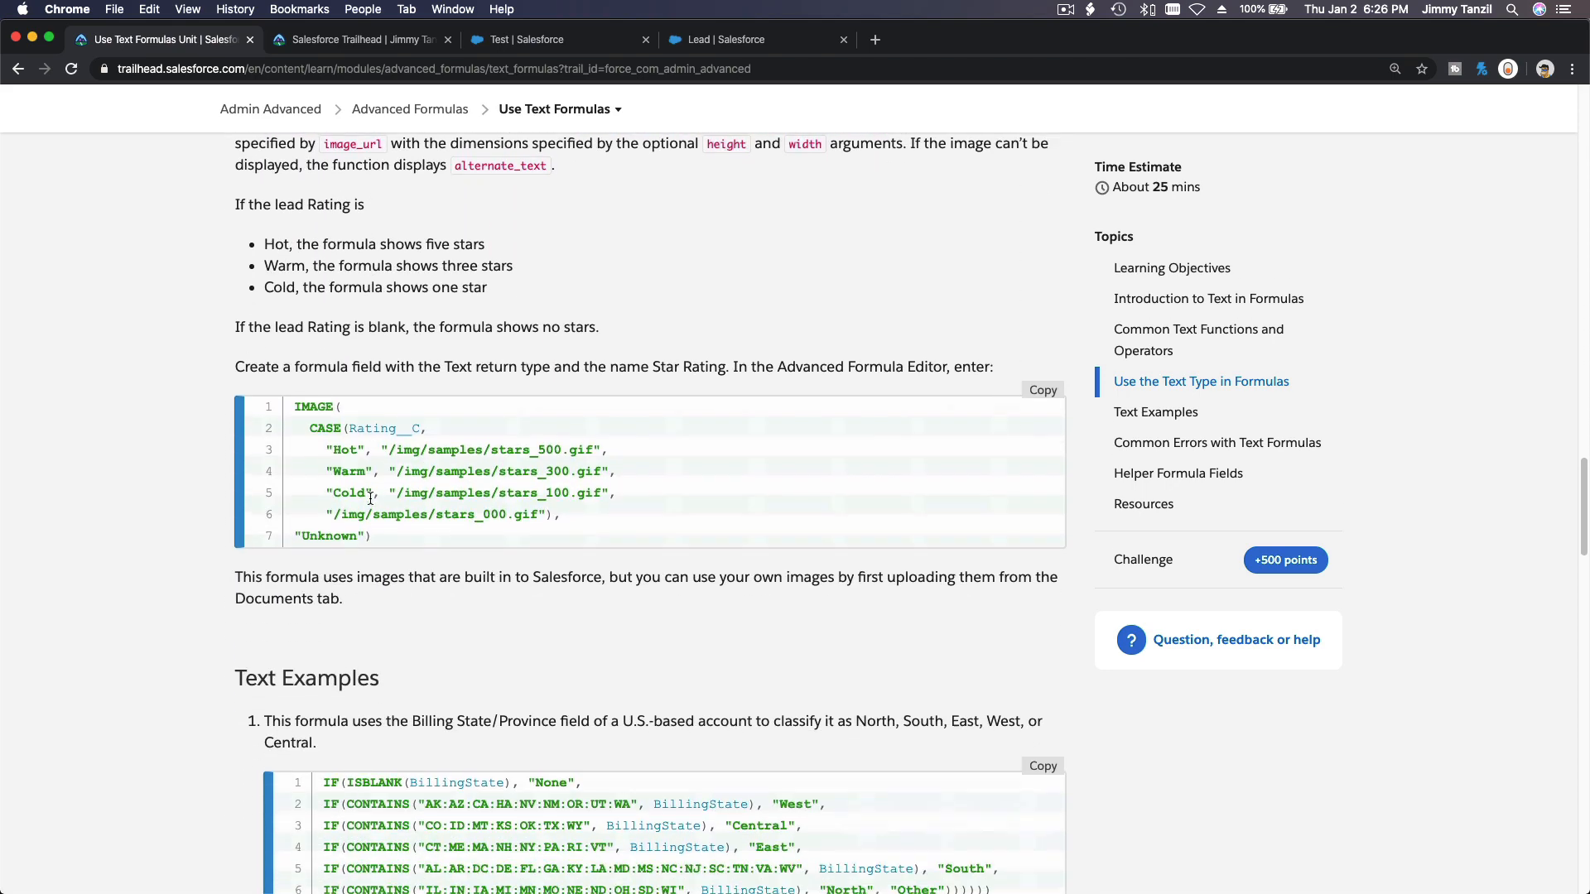
{"action": "scroll", "coordinate": [370, 499], "scroll_direction": "down", "scroll_amount": 10}
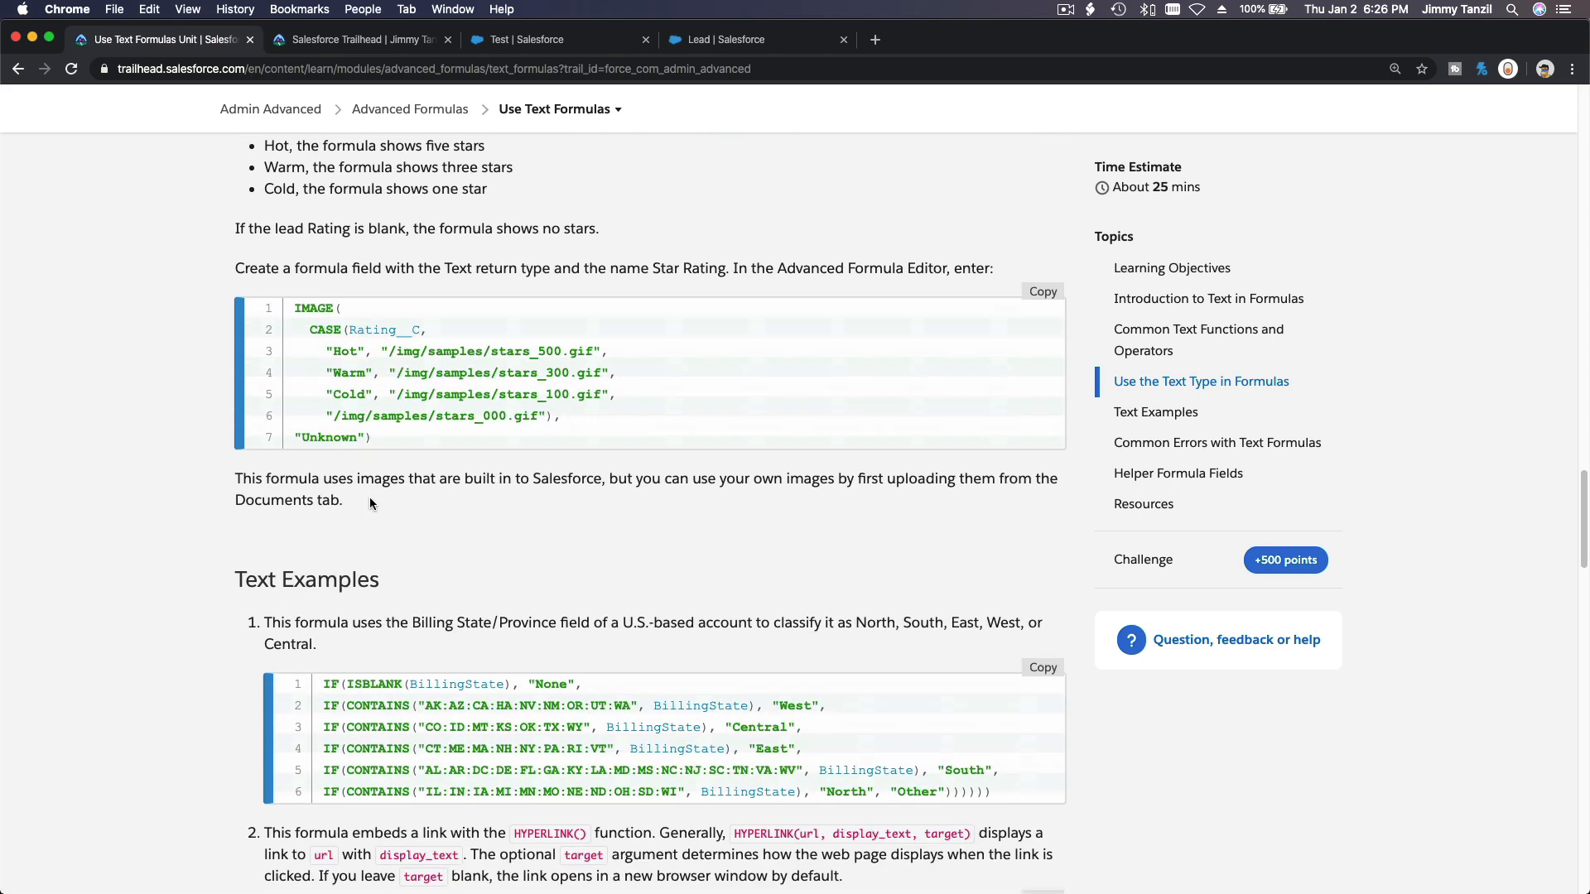
{"action": "scroll", "coordinate": [370, 499], "scroll_direction": "down", "scroll_amount": 7}
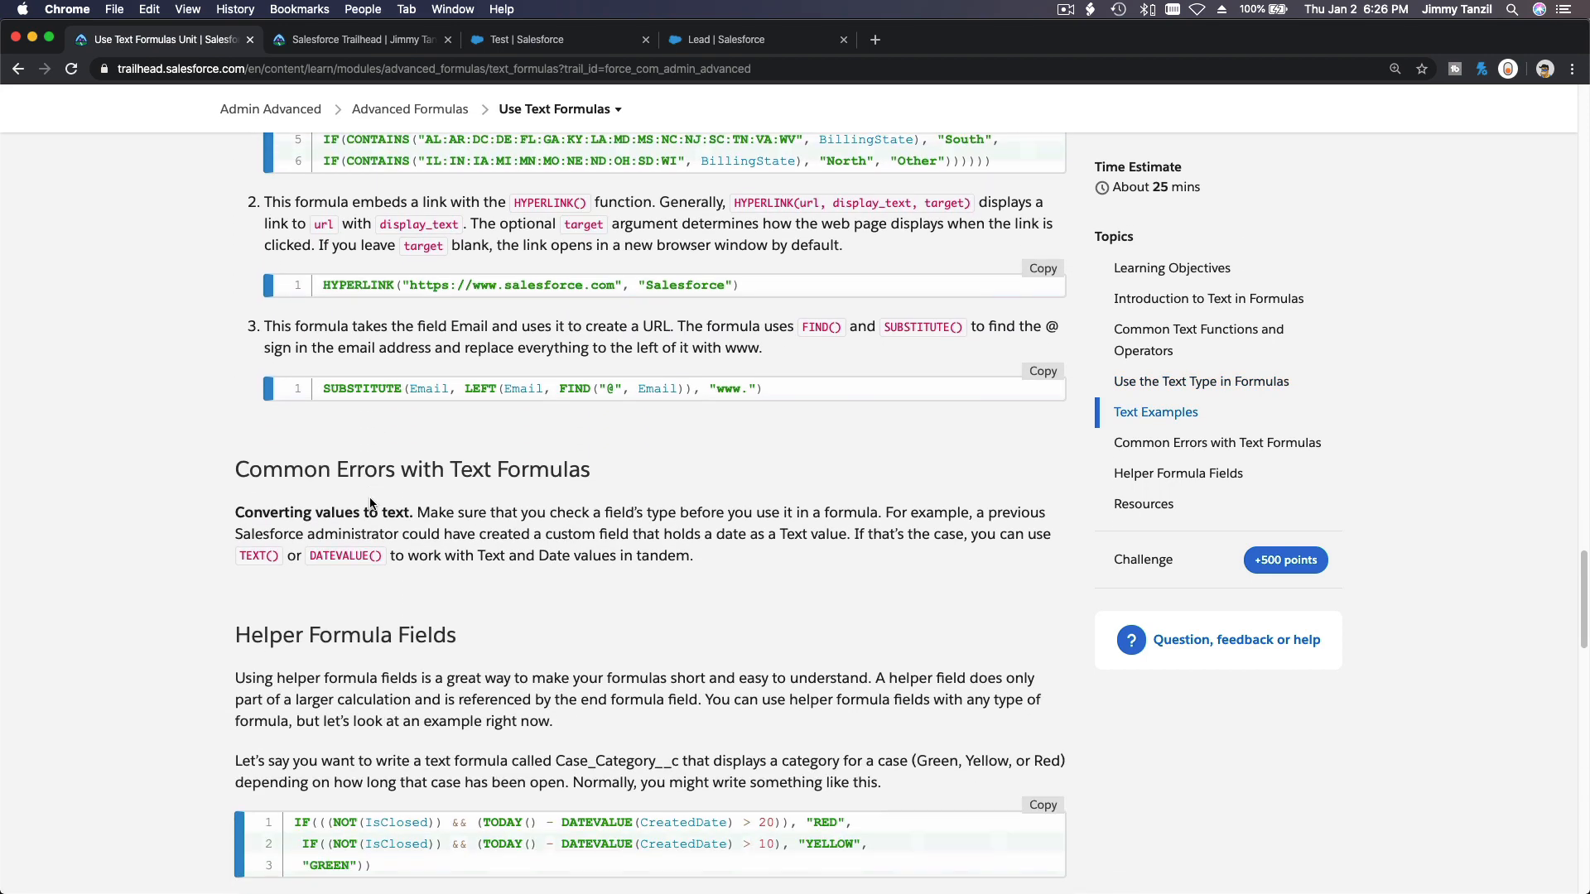
{"action": "scroll", "coordinate": [370, 497], "scroll_direction": "down", "scroll_amount": 10}
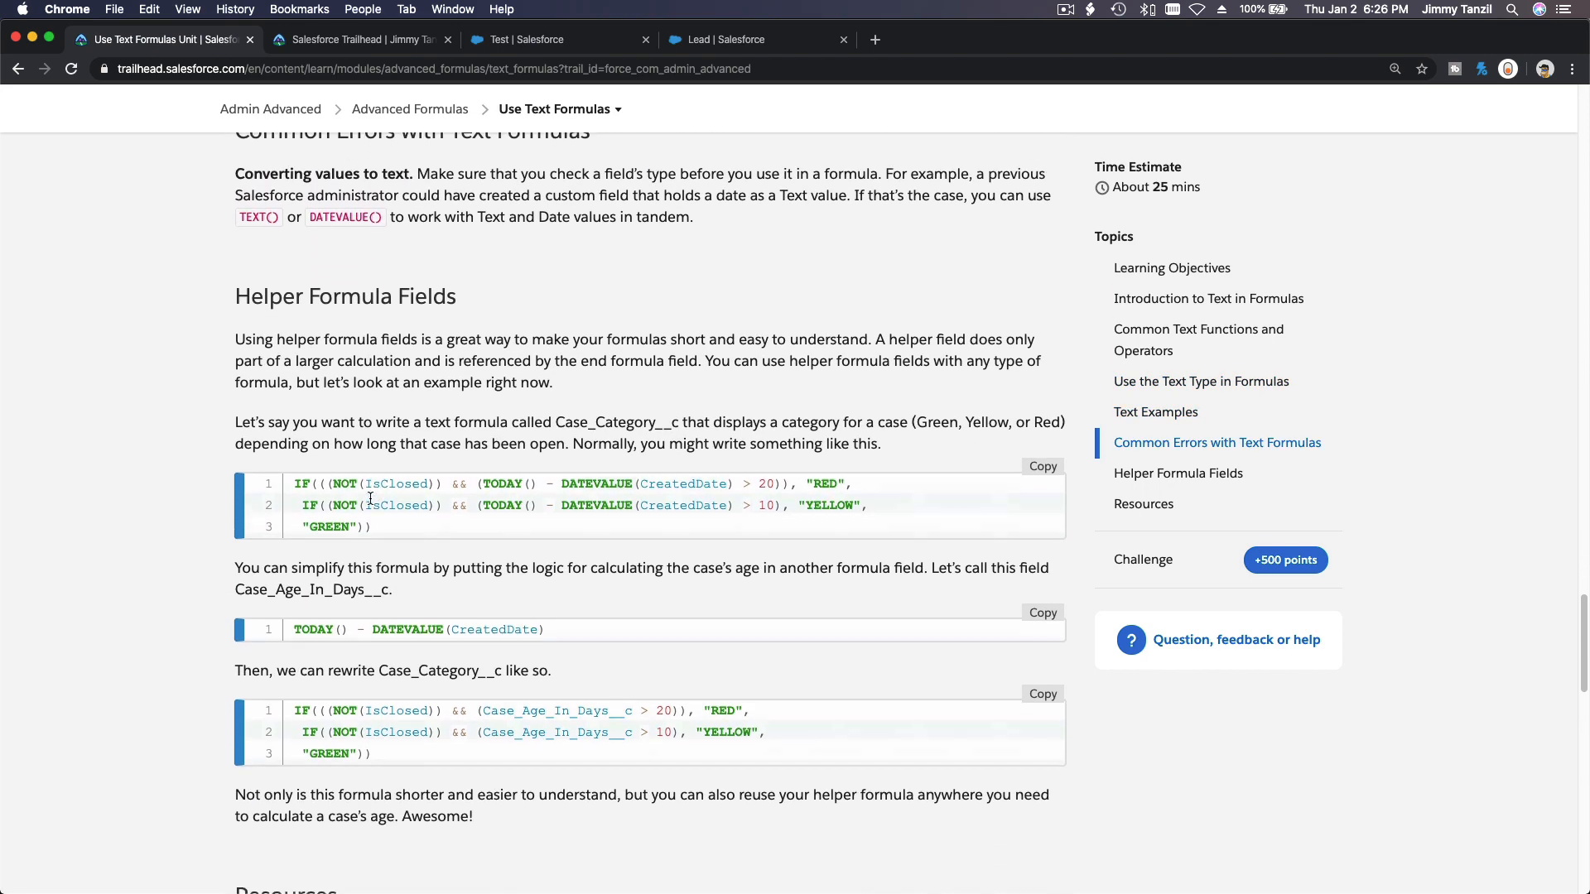
{"action": "scroll", "coordinate": [369, 497], "scroll_direction": "down", "scroll_amount": 6}
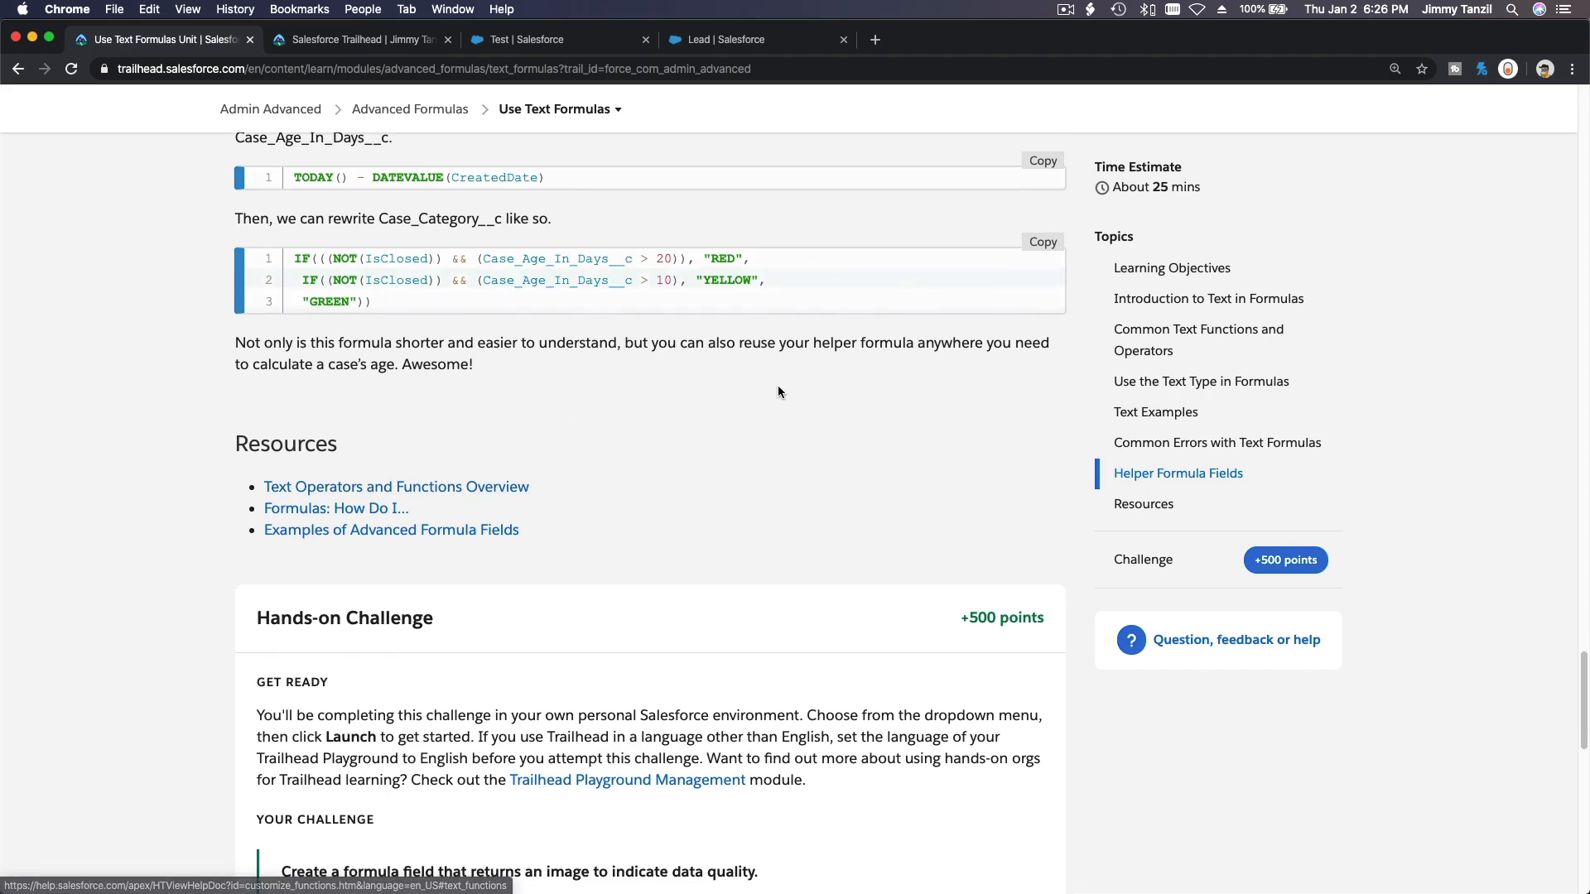
Search the web for salesforce image formula in a new tab and open the Salesforce Help article on images in formula fields.
{"action": "left_click", "coordinate": [876, 41]}
{"action": "type", "text": "salesfoc"}
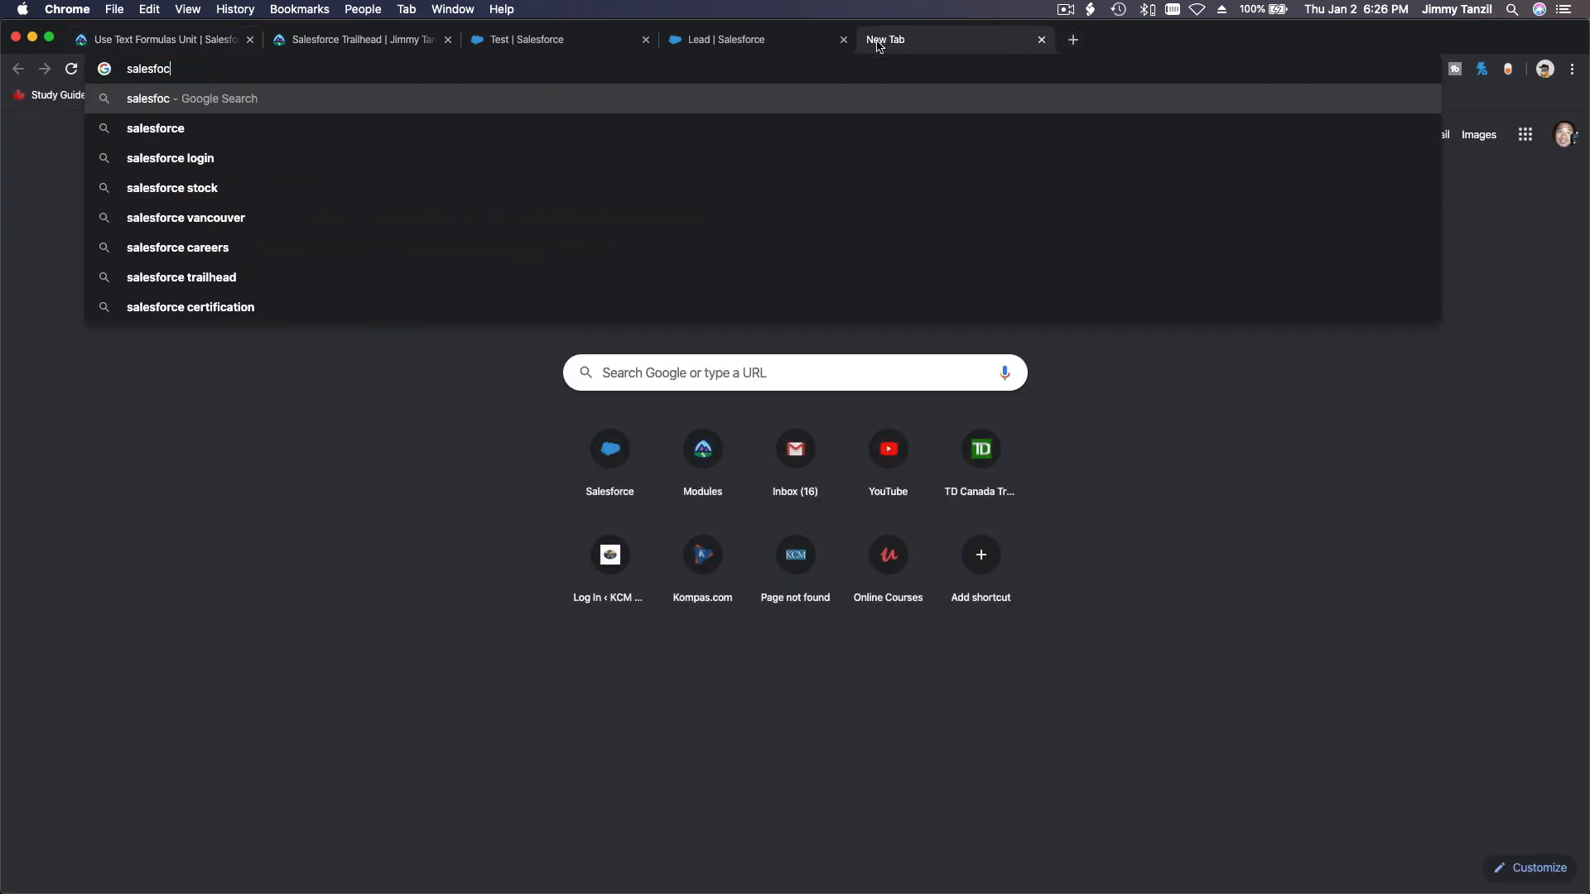
{"action": "key", "text": "BackSpace"}
{"action": "type", "text": "rce image"}
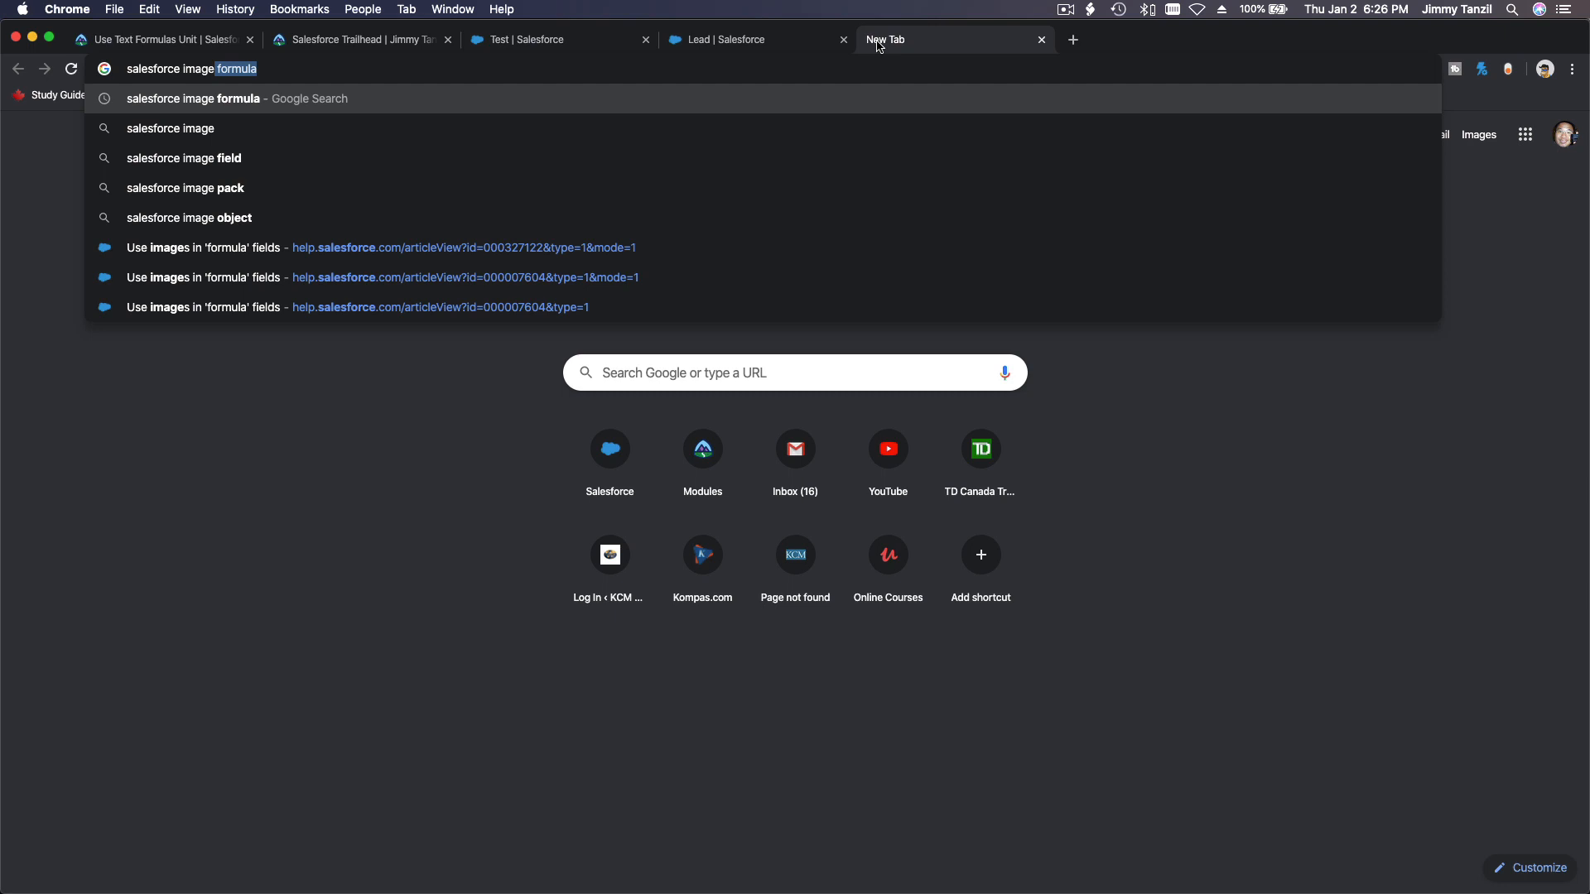
{"action": "key", "text": "Return"}
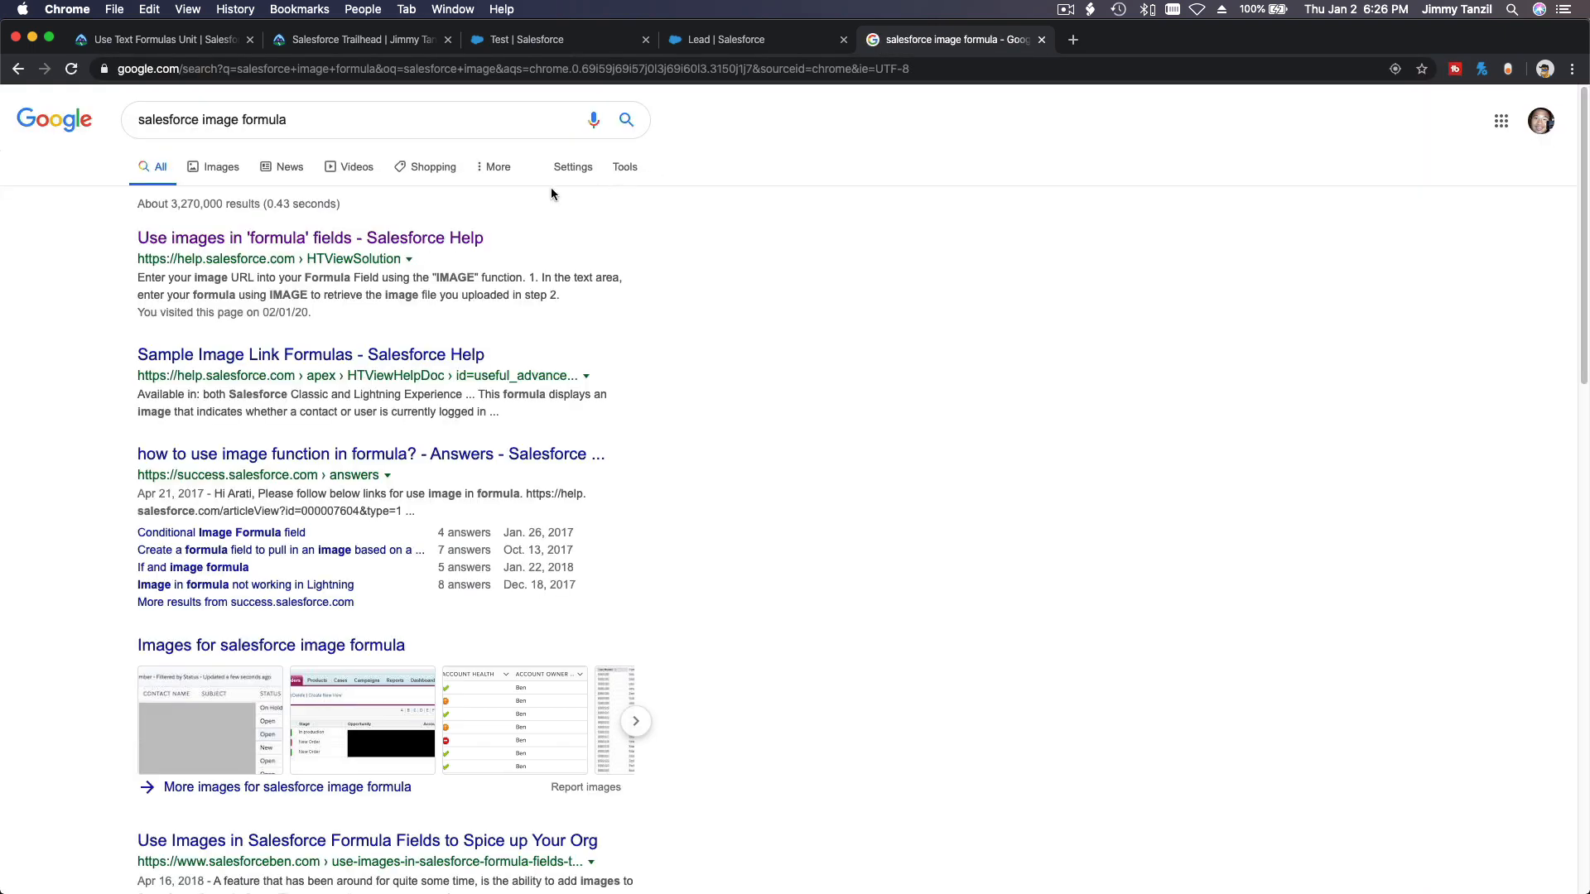
{"action": "key", "text": "Return"}
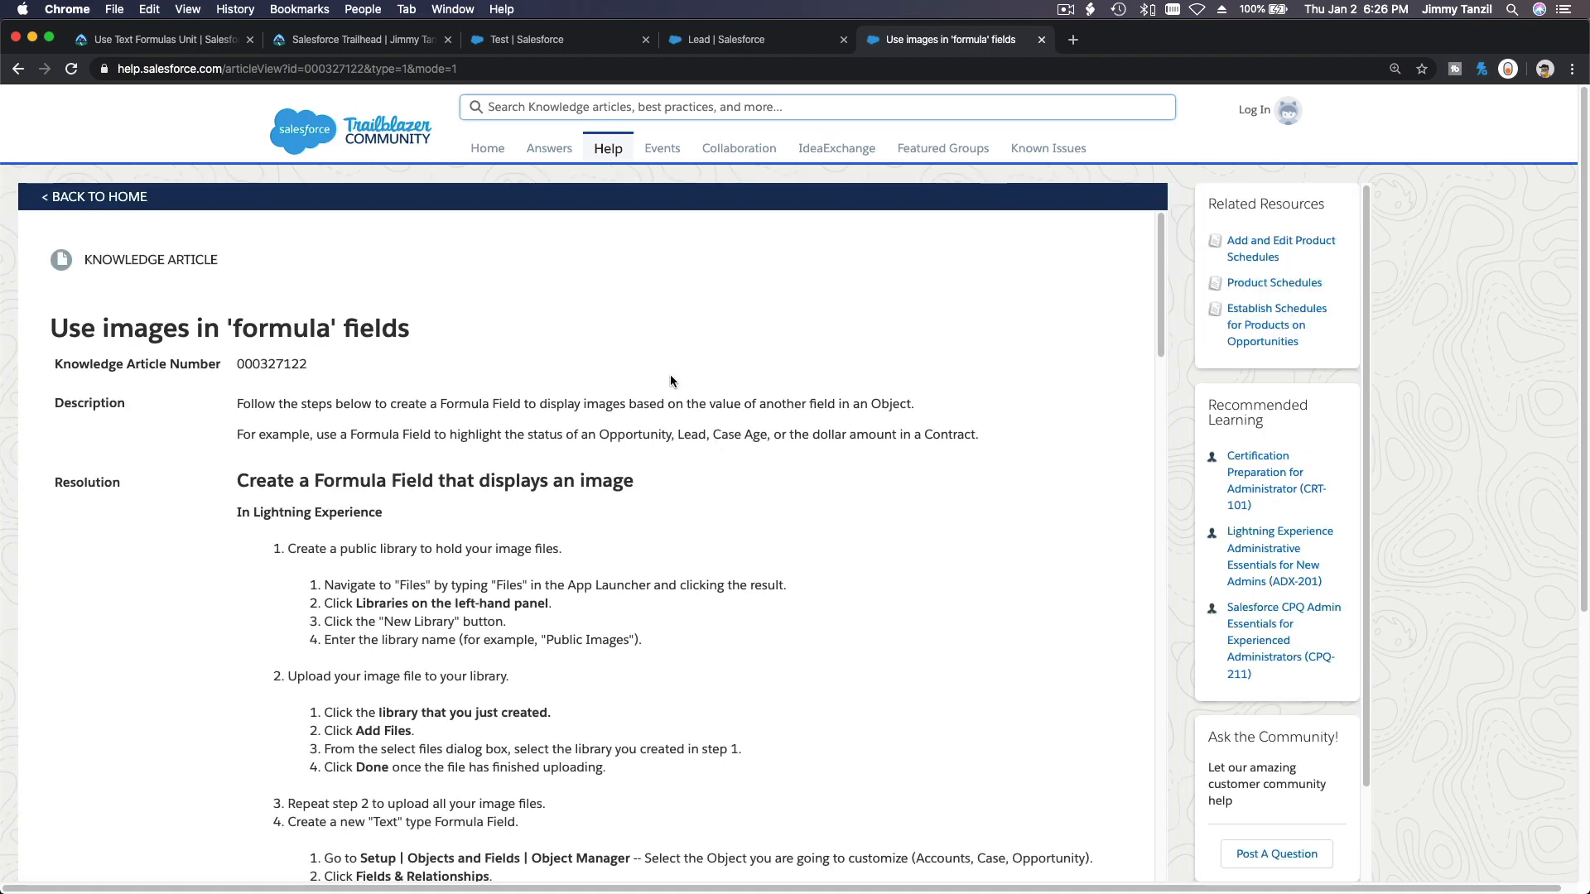
Read the help article's example formula fields and select the Example 1 IMAGE formula text.
{"action": "scroll", "coordinate": [670, 381], "scroll_direction": "down", "scroll_amount": 10}
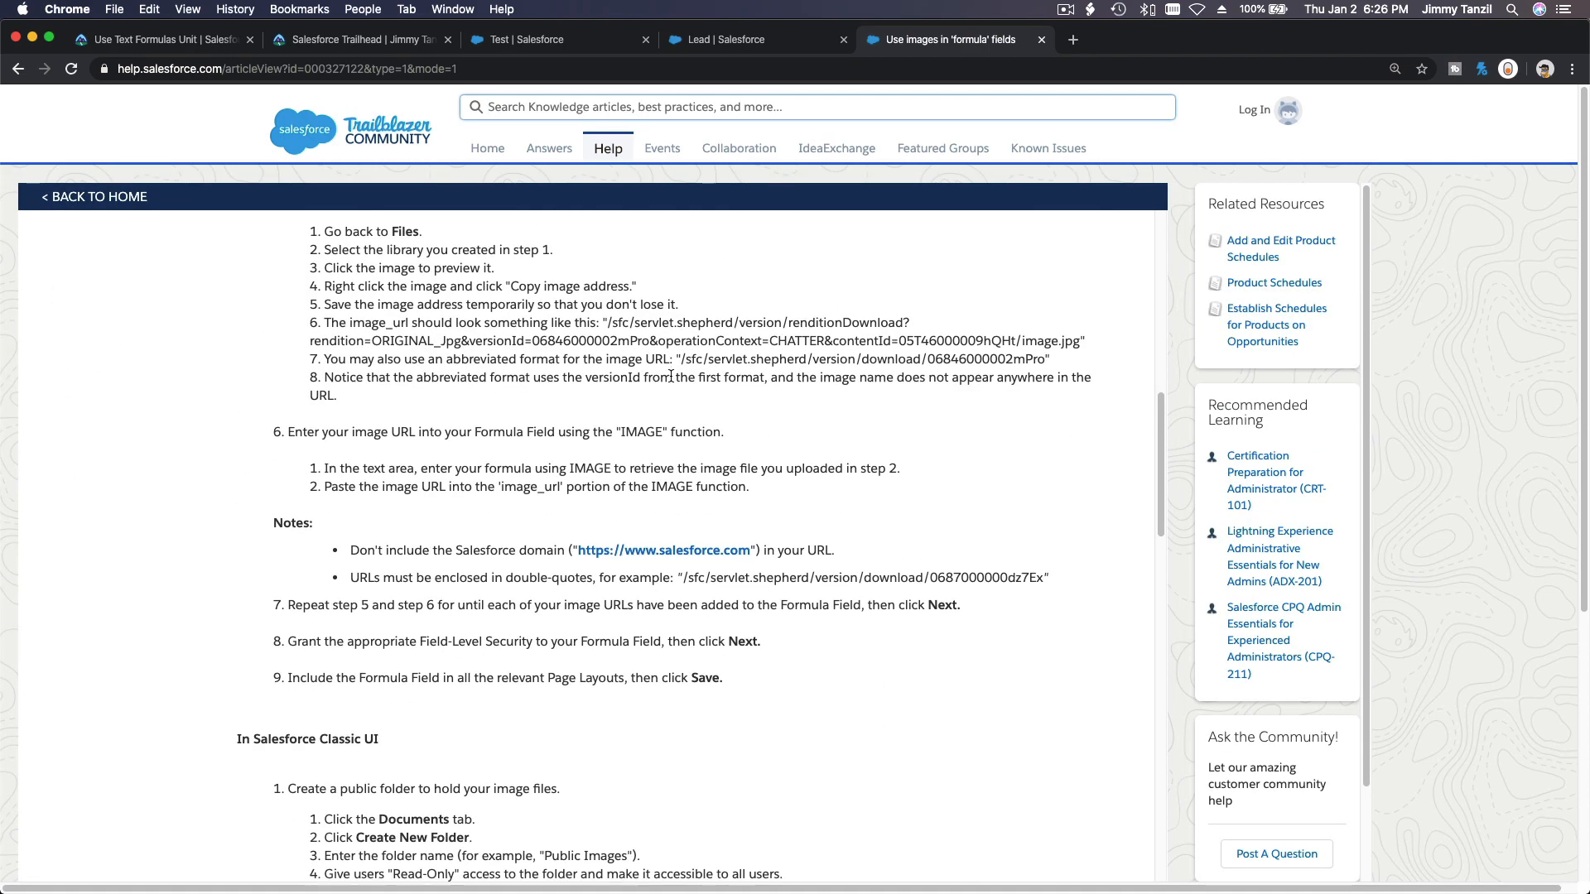
{"action": "scroll", "coordinate": [671, 379], "scroll_direction": "down", "scroll_amount": 15}
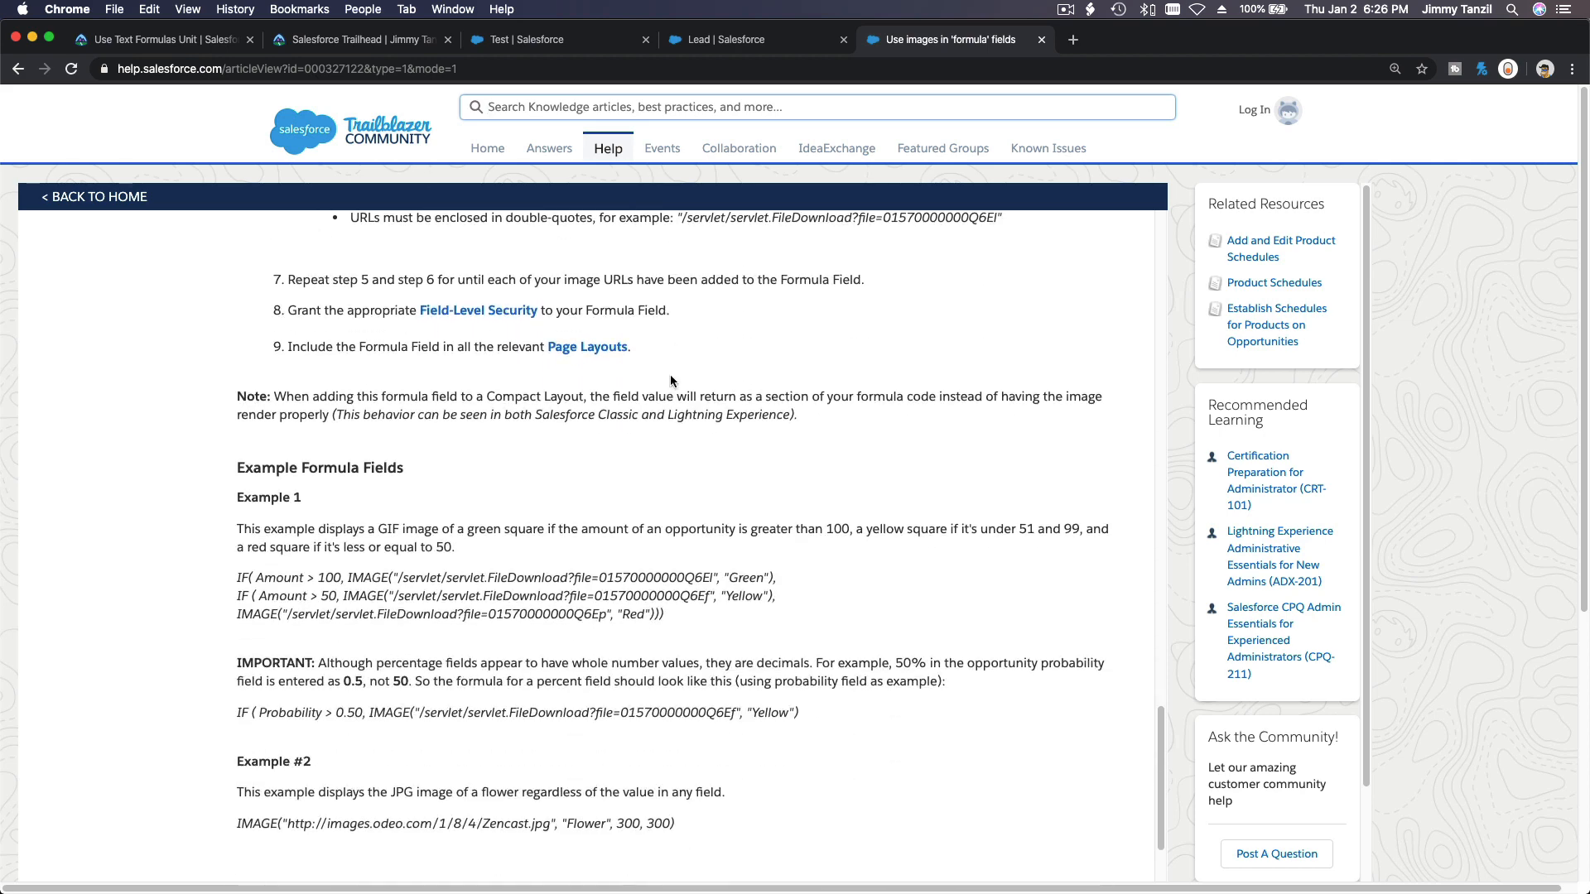
{"action": "scroll", "coordinate": [671, 381], "scroll_direction": "down", "scroll_amount": 3}
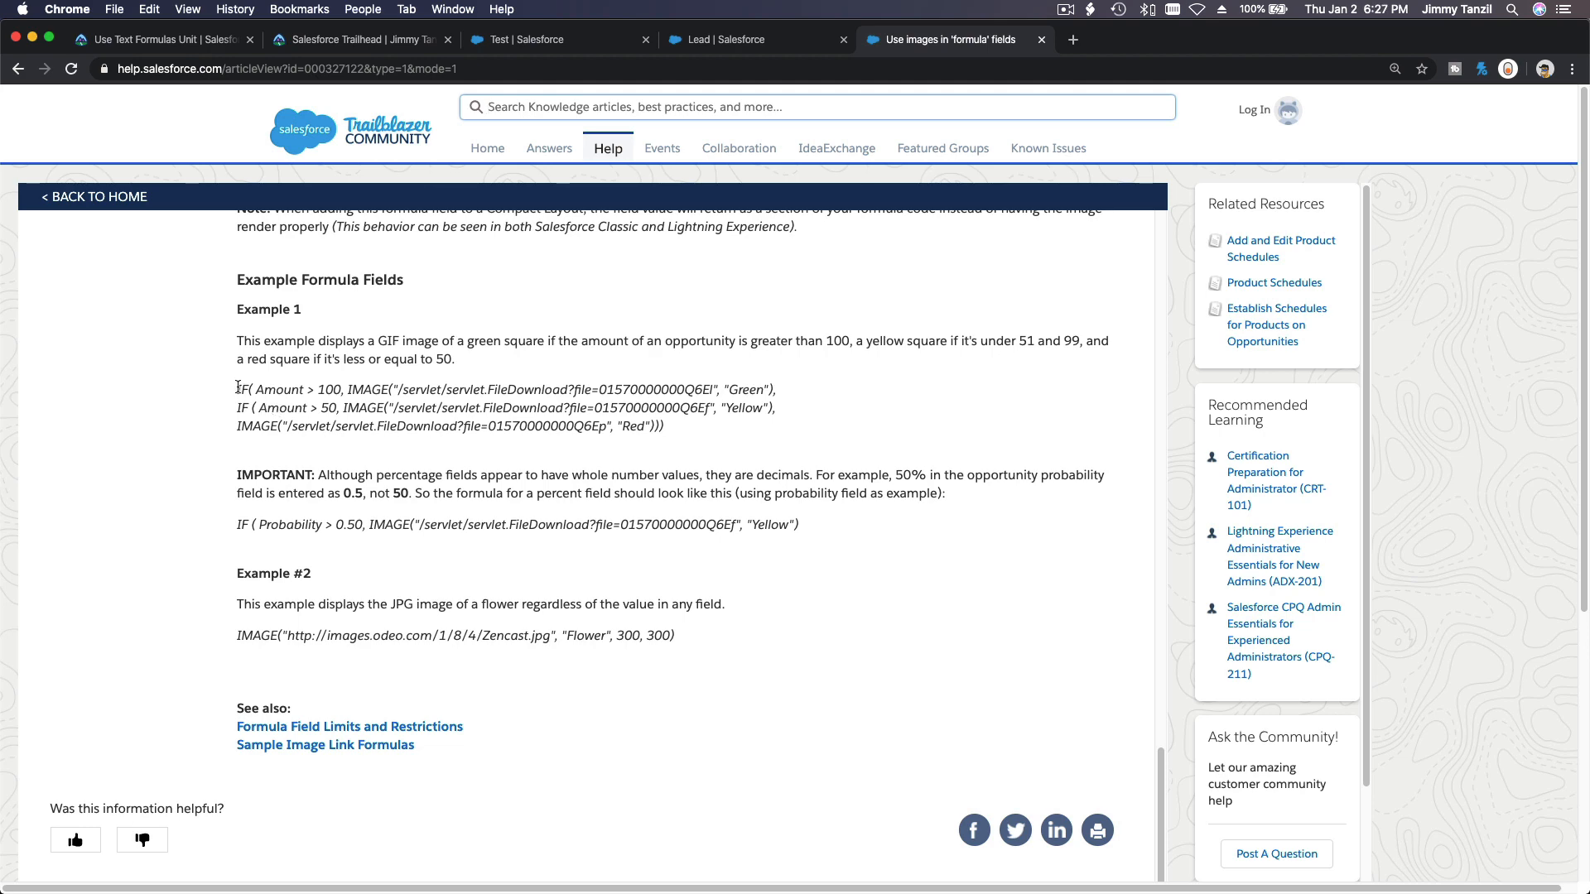
{"action": "left_click_drag", "start_coordinate": [238, 387], "coordinate": [722, 427]}
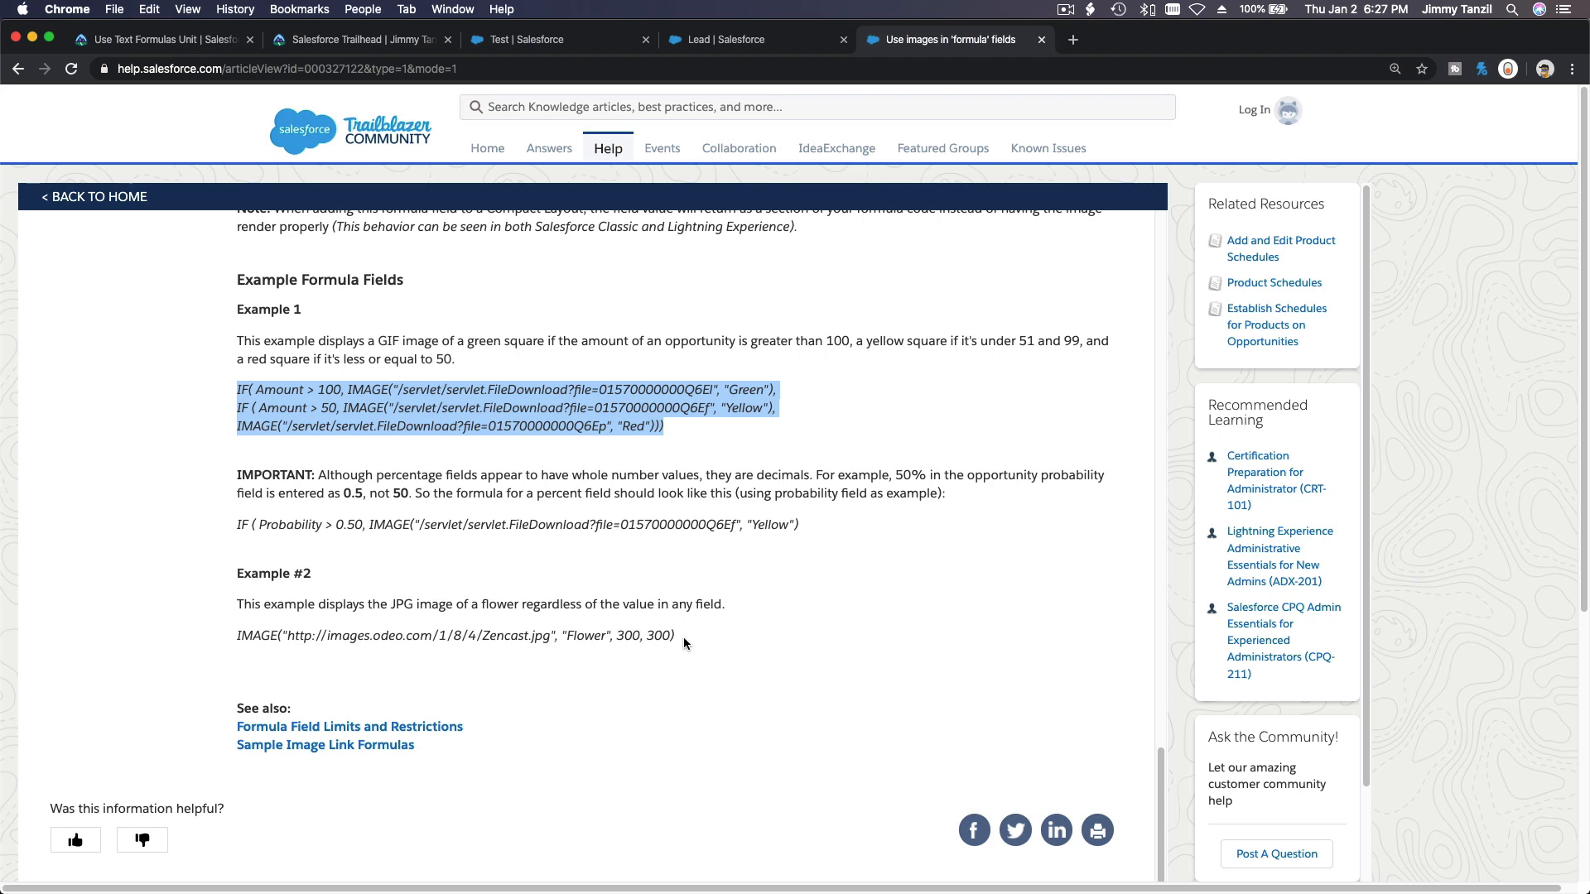
Paste the help article's Example 1 IMAGE formula into the Lead Quality formula editor.
{"action": "scroll", "coordinate": [684, 643], "scroll_direction": "up", "scroll_amount": 5}
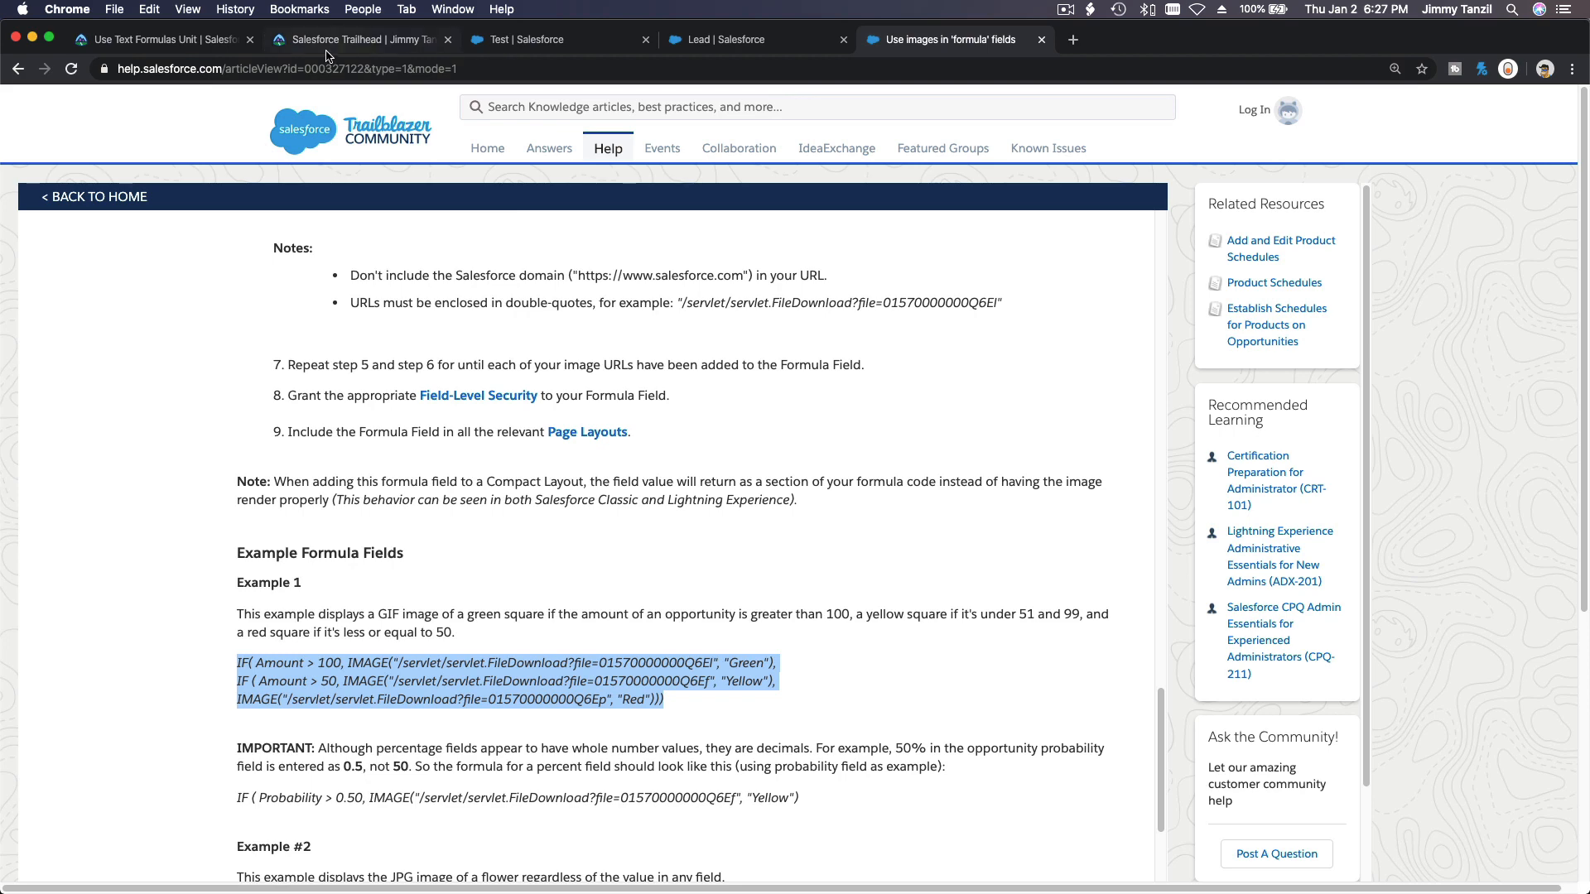
{"action": "left_click", "coordinate": [732, 48]}
{"action": "key", "text": "super+v"}
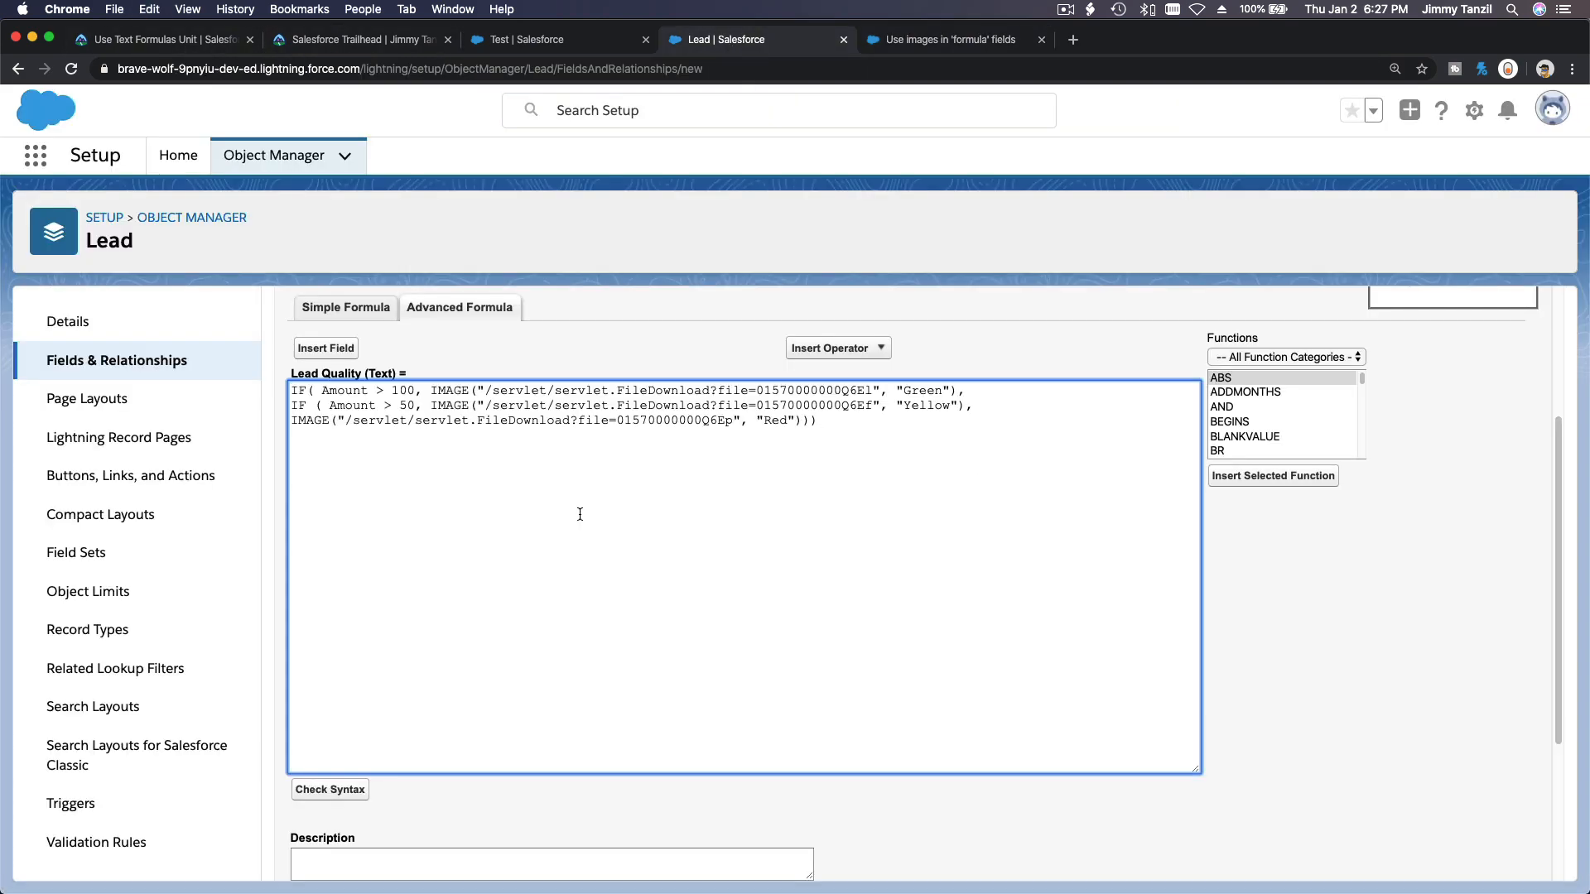
Replace Amount in the first condition with the Lead Quality Helper field.
{"action": "double_click", "coordinate": [347, 392]}
{"action": "left_click", "coordinate": [334, 352]}
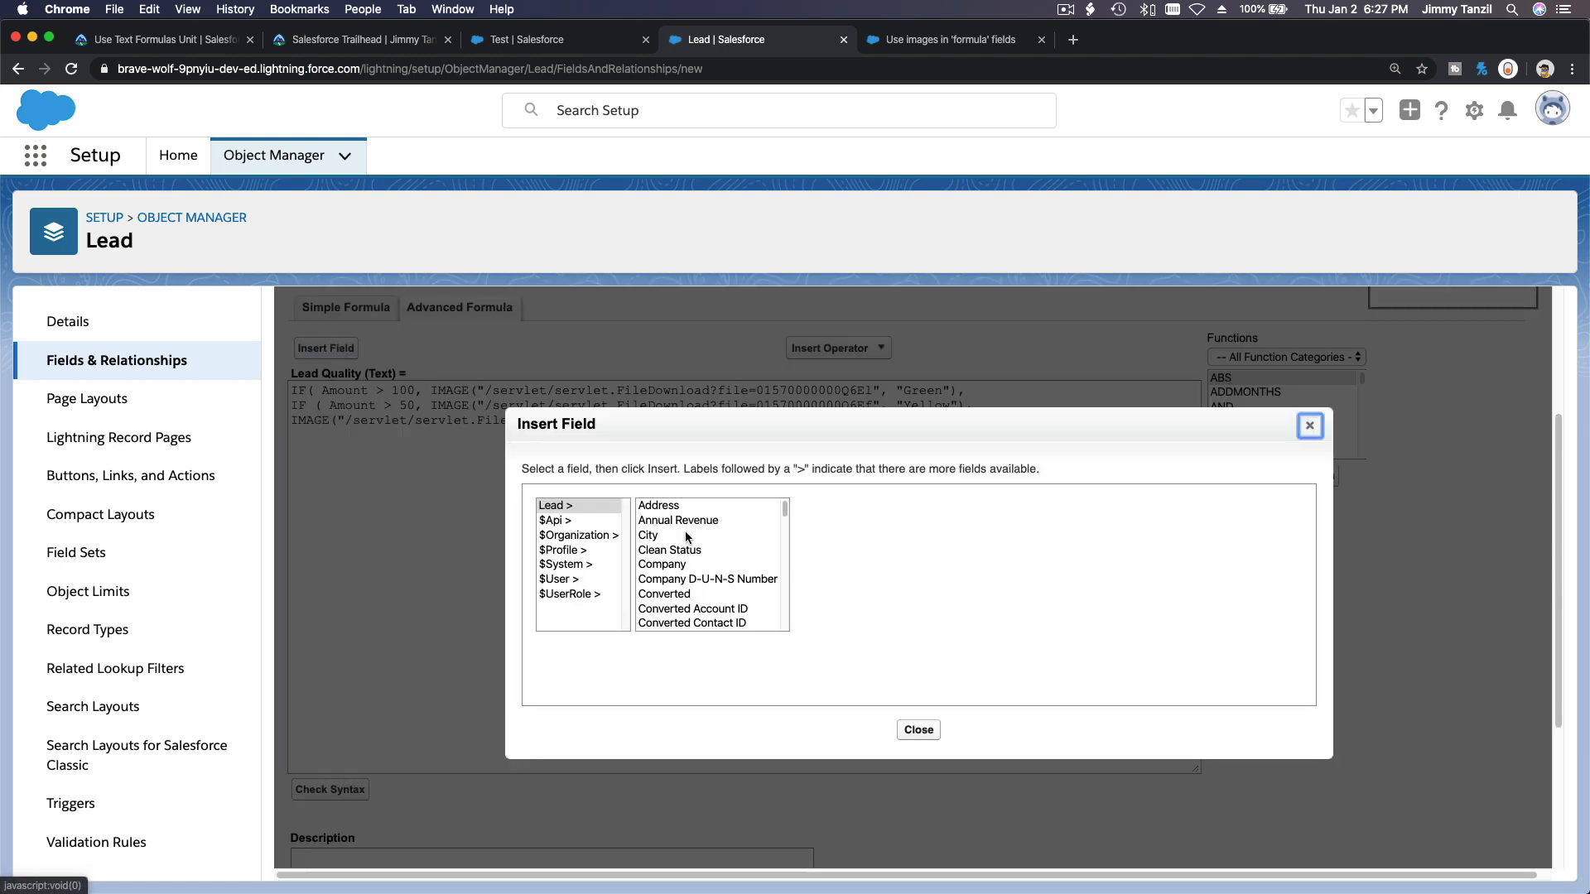
{"action": "scroll", "coordinate": [686, 538], "scroll_direction": "down", "scroll_amount": 5}
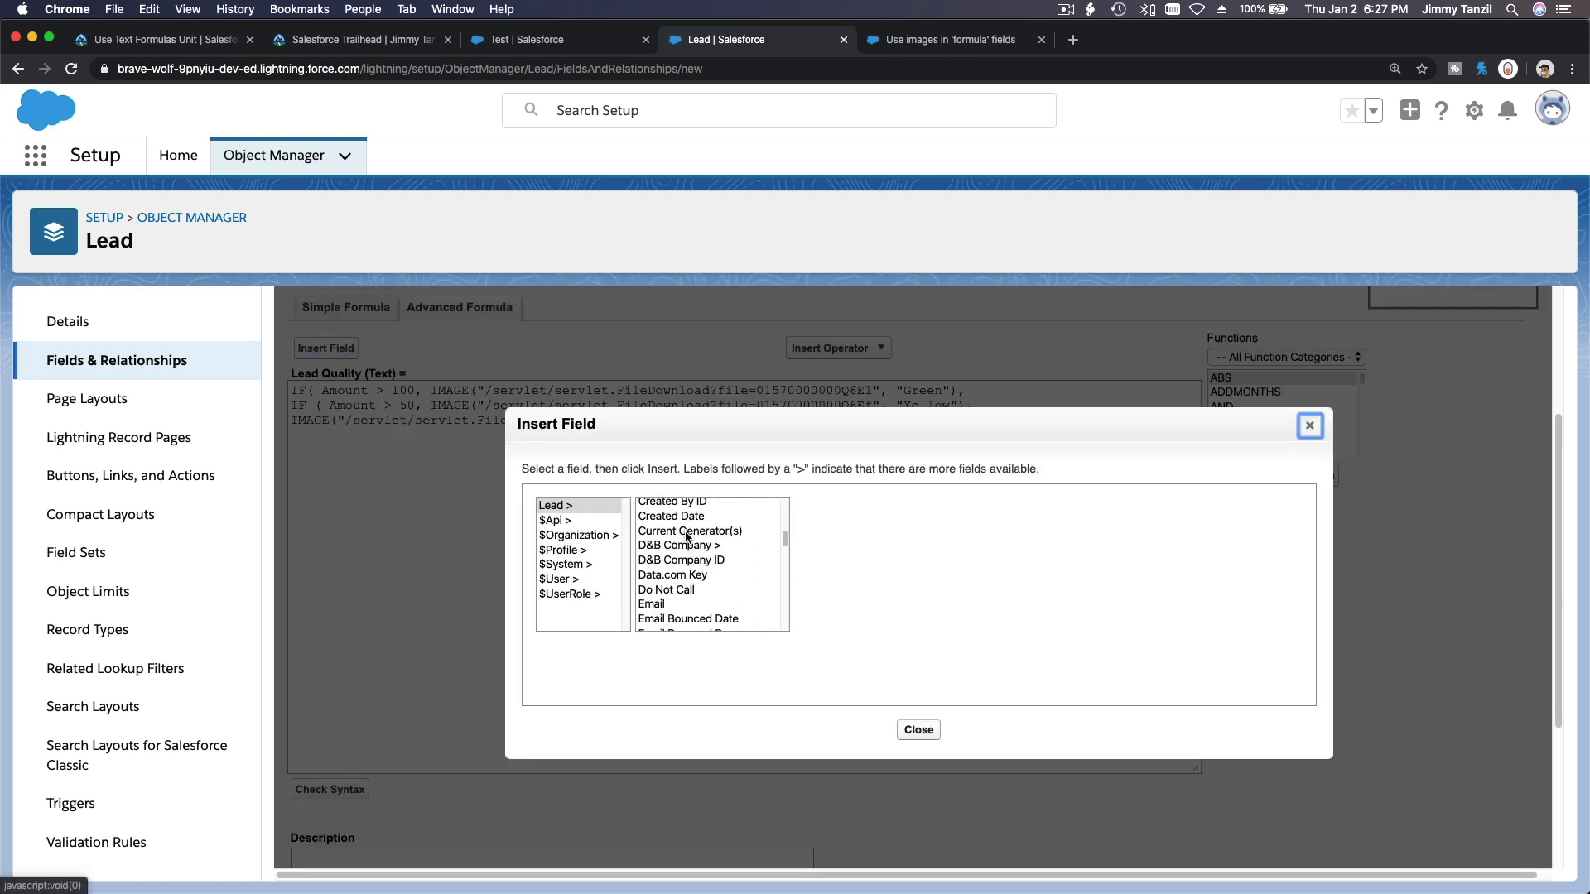
{"action": "scroll", "coordinate": [686, 536], "scroll_direction": "down", "scroll_amount": 6}
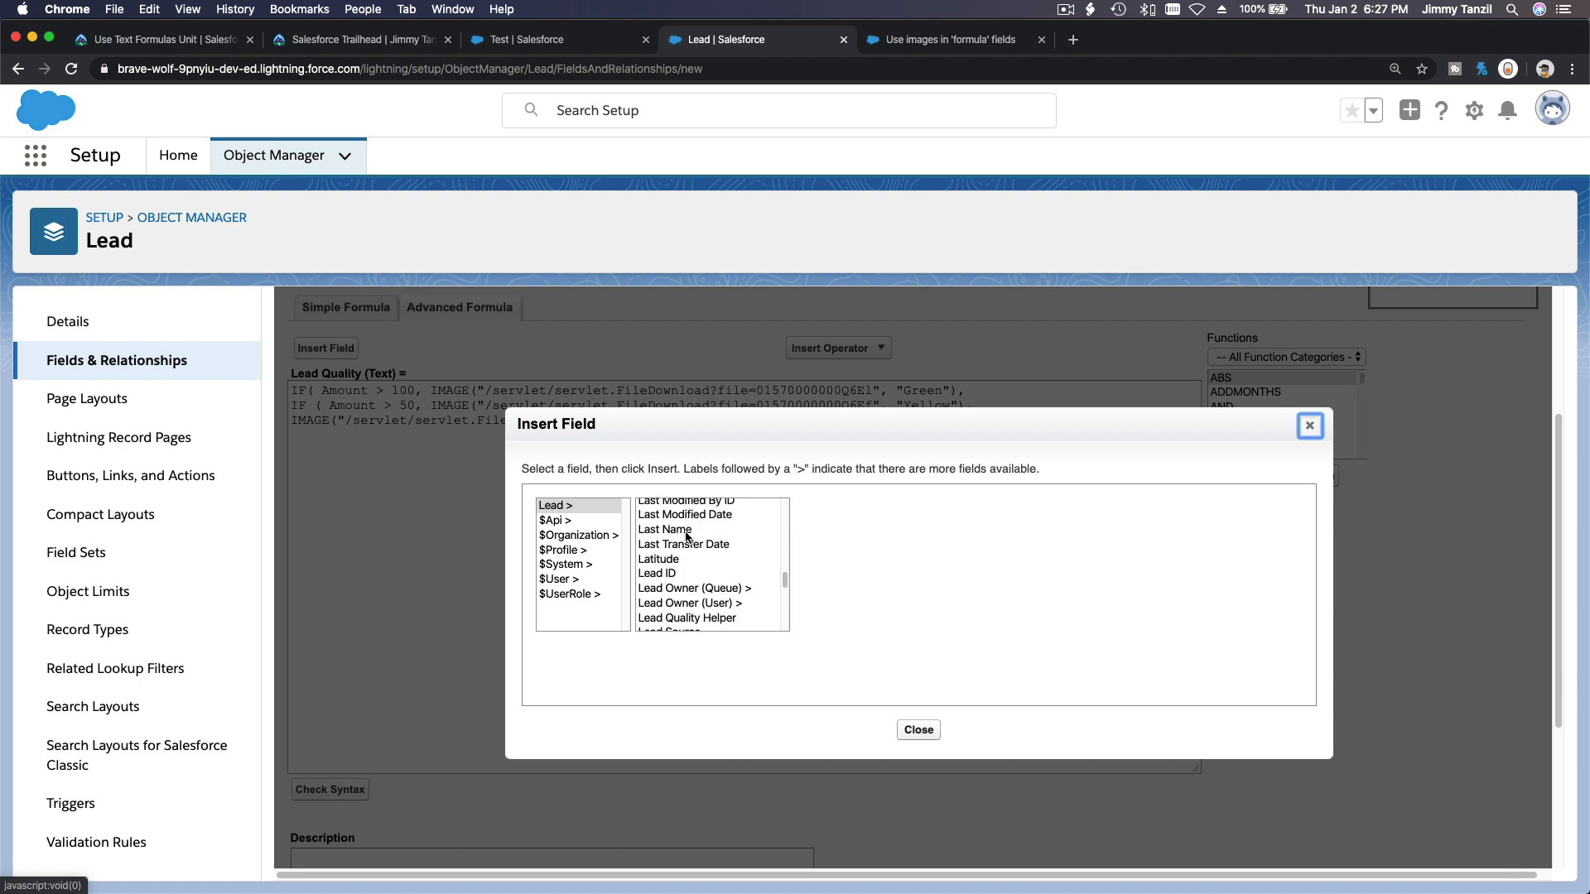
{"action": "scroll", "coordinate": [687, 538], "scroll_direction": "down", "scroll_amount": 3}
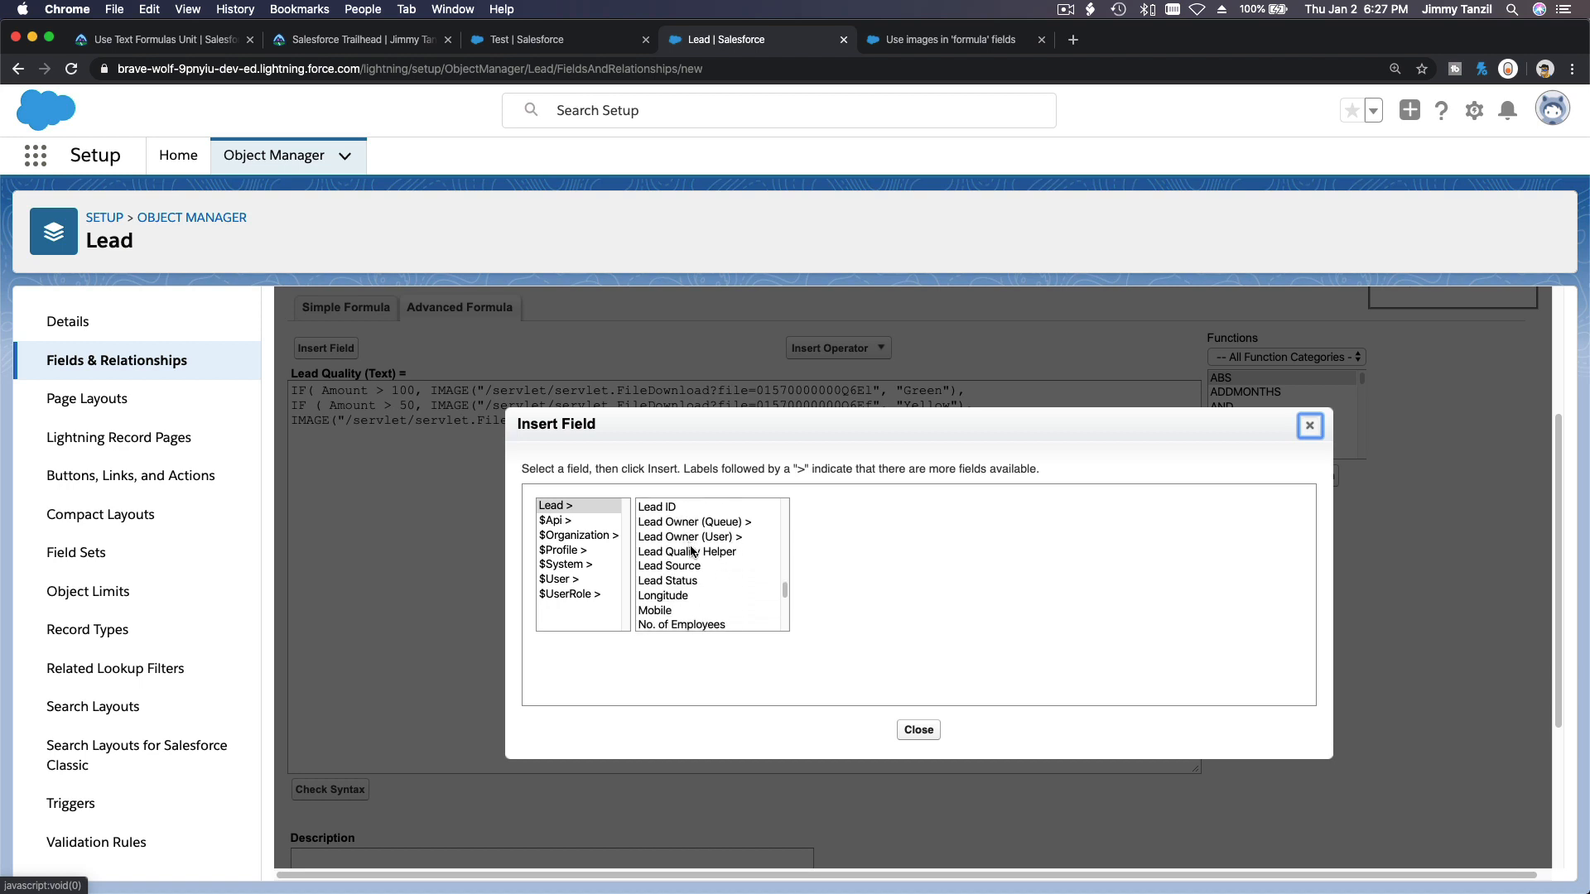
{"action": "left_click", "coordinate": [692, 551]}
{"action": "left_click", "coordinate": [889, 603]}
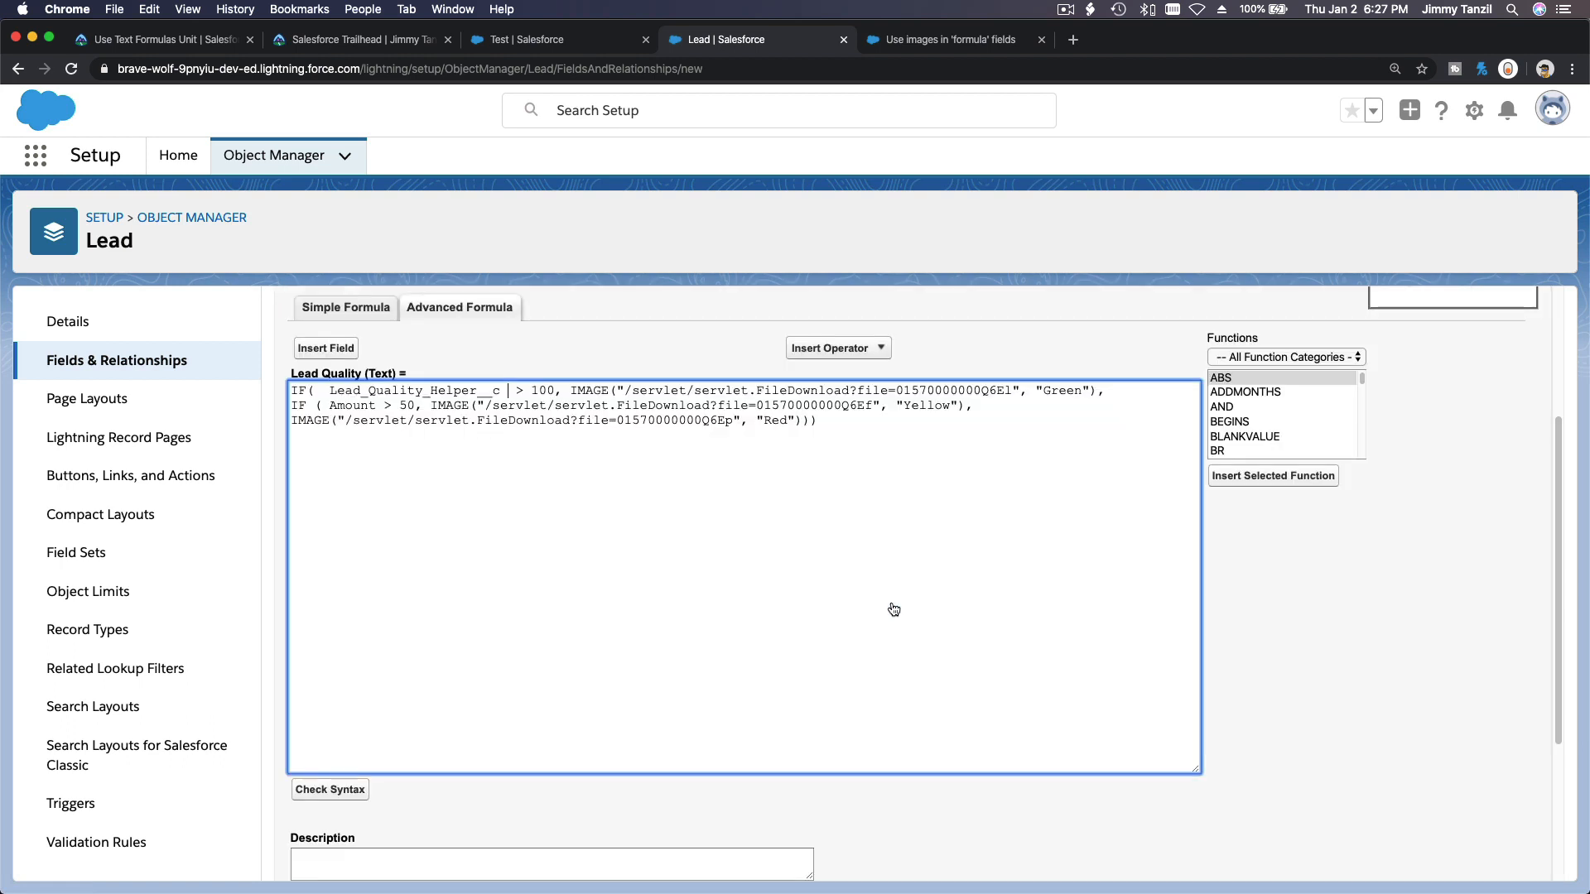
Change the first condition to test whether the helper field equals 1.
{"action": "left_click", "coordinate": [525, 389]}
{"action": "key", "text": "BackSpace"}
{"action": "type", "text": "="}
{"action": "double_click", "coordinate": [543, 390]}
Copy the /img/samples/stars_100.gif path from the Trailhead unit's Star Rating example.
{"action": "left_click", "coordinate": [164, 41]}
{"action": "scroll", "coordinate": [634, 461], "scroll_direction": "up", "scroll_amount": 3}
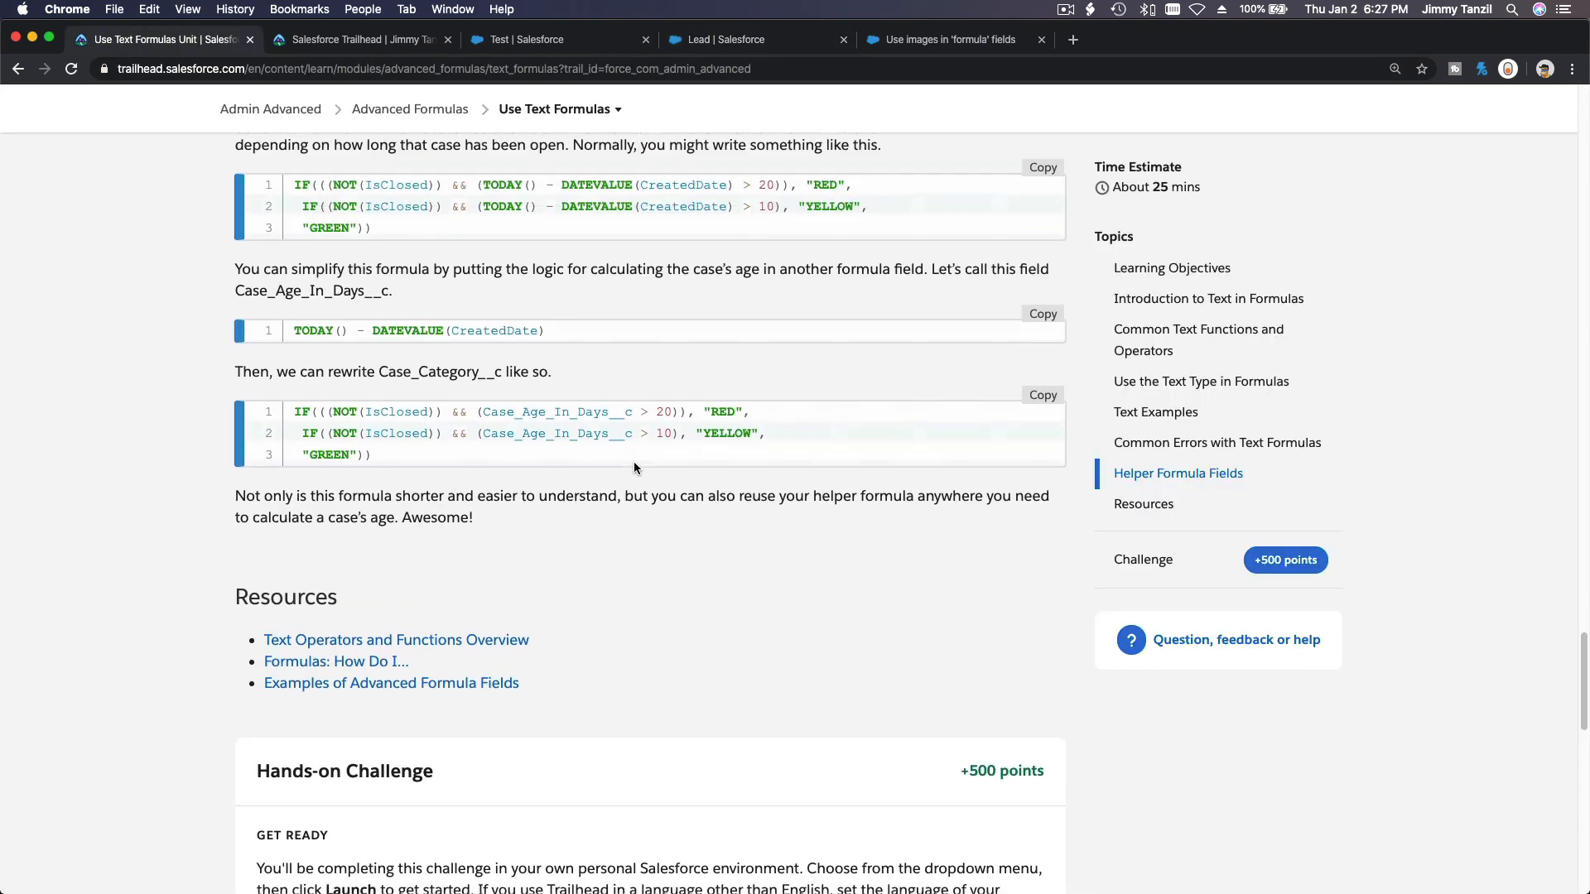
{"action": "scroll", "coordinate": [633, 468], "scroll_direction": "up", "scroll_amount": 10}
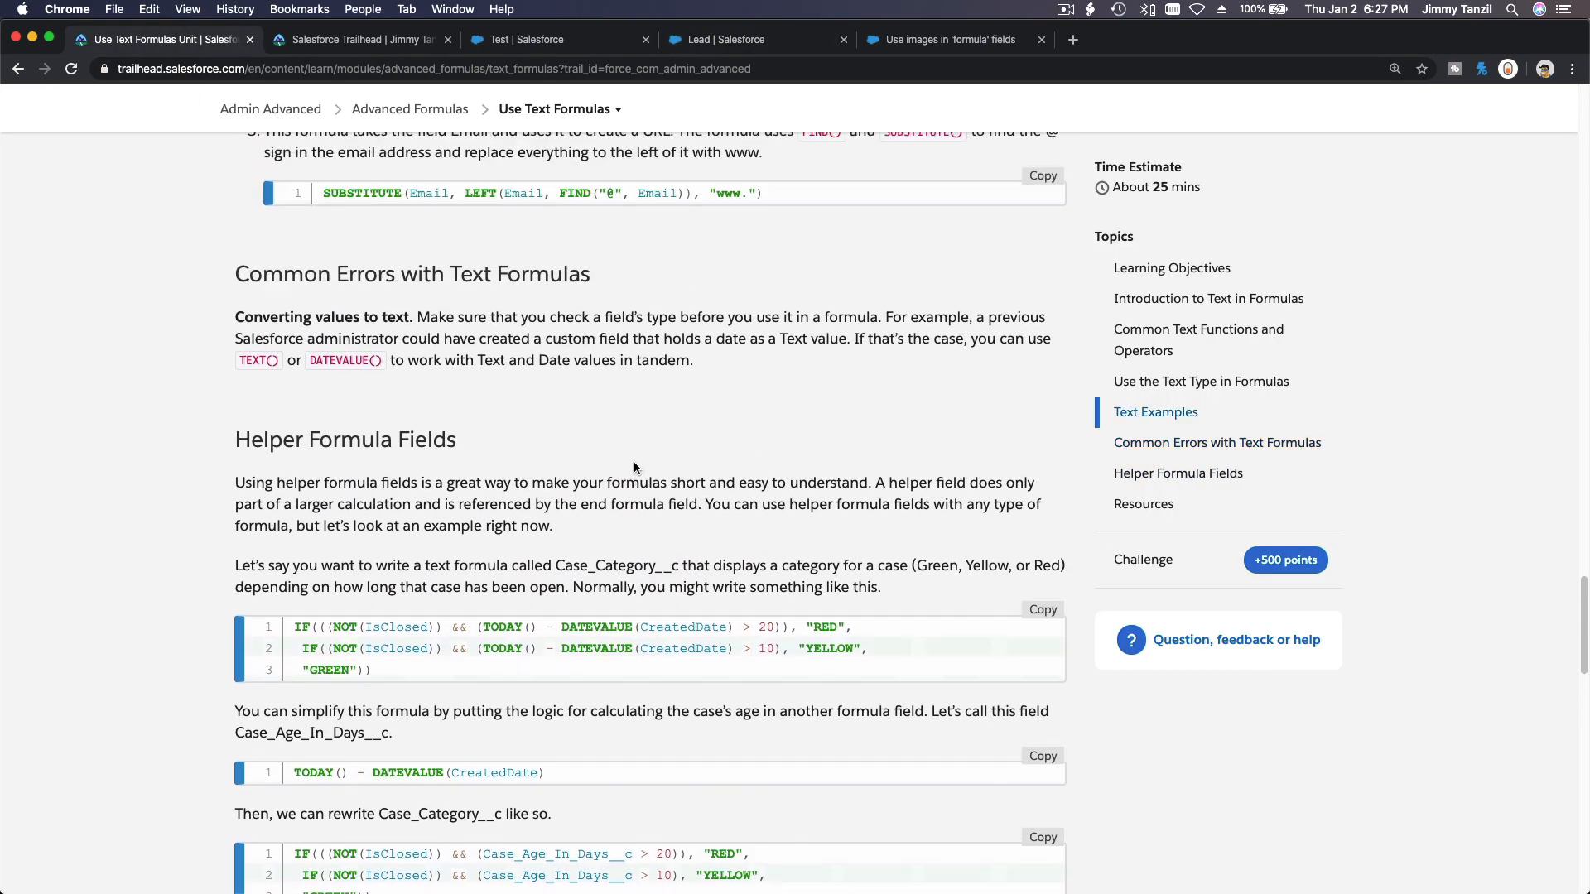
{"action": "scroll", "coordinate": [633, 463], "scroll_direction": "up", "scroll_amount": 10}
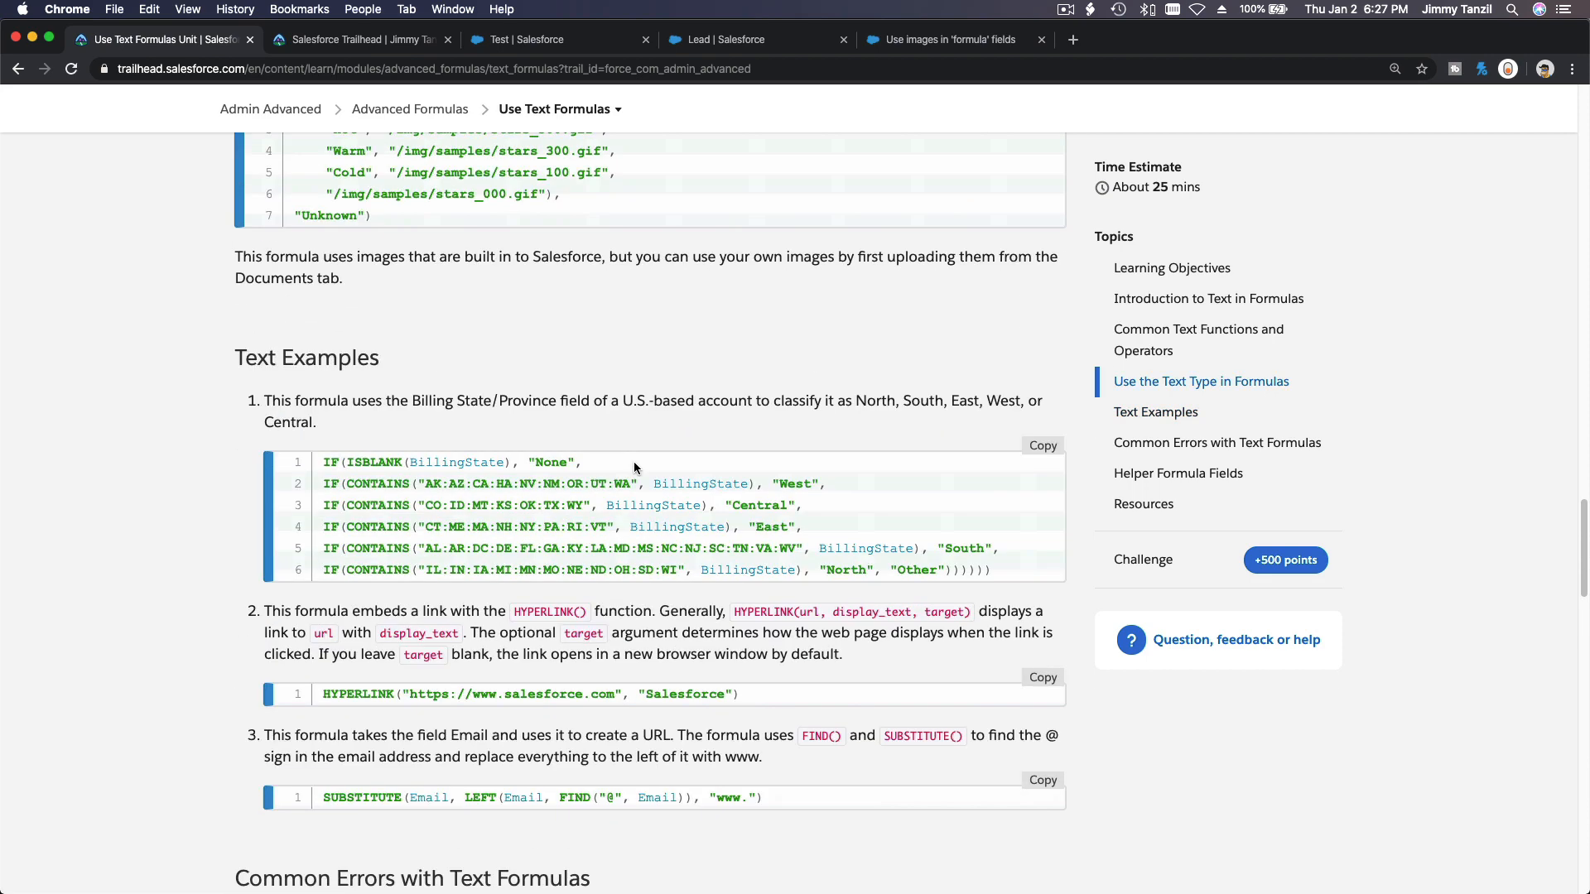
{"action": "scroll", "coordinate": [633, 460], "scroll_direction": "up", "scroll_amount": 2}
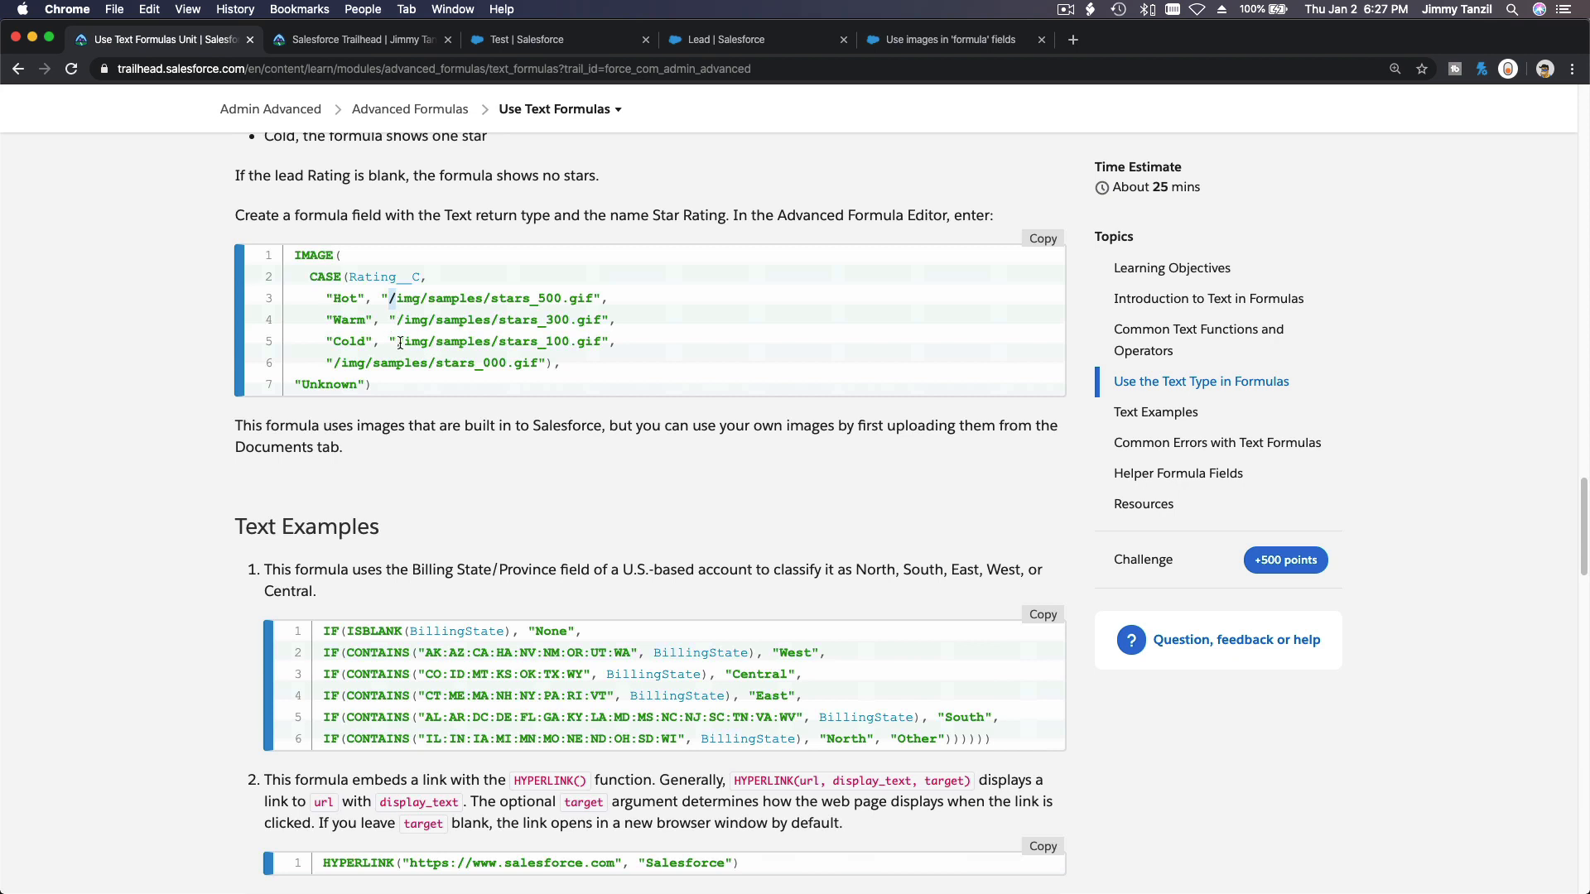
{"action": "left_click_drag", "start_coordinate": [397, 342], "coordinate": [601, 351]}
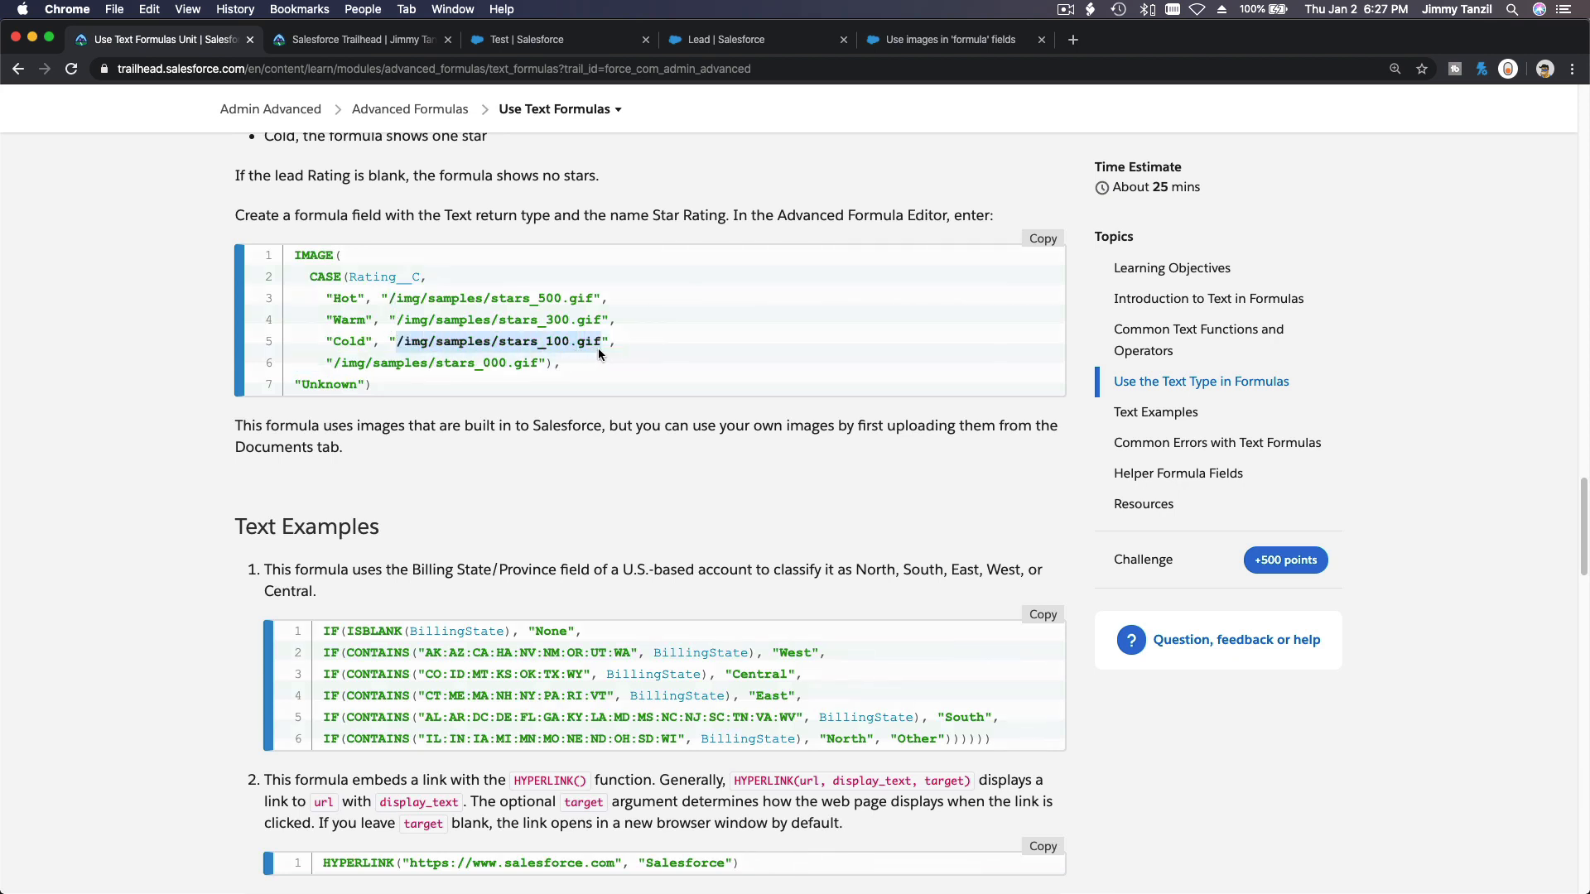
{"action": "key", "text": "super+c"}
Replace the first IMAGE URL with the copied /img/samples/stars_100.gif path.
{"action": "left_click", "coordinate": [911, 40]}
{"action": "left_click", "coordinate": [708, 48]}
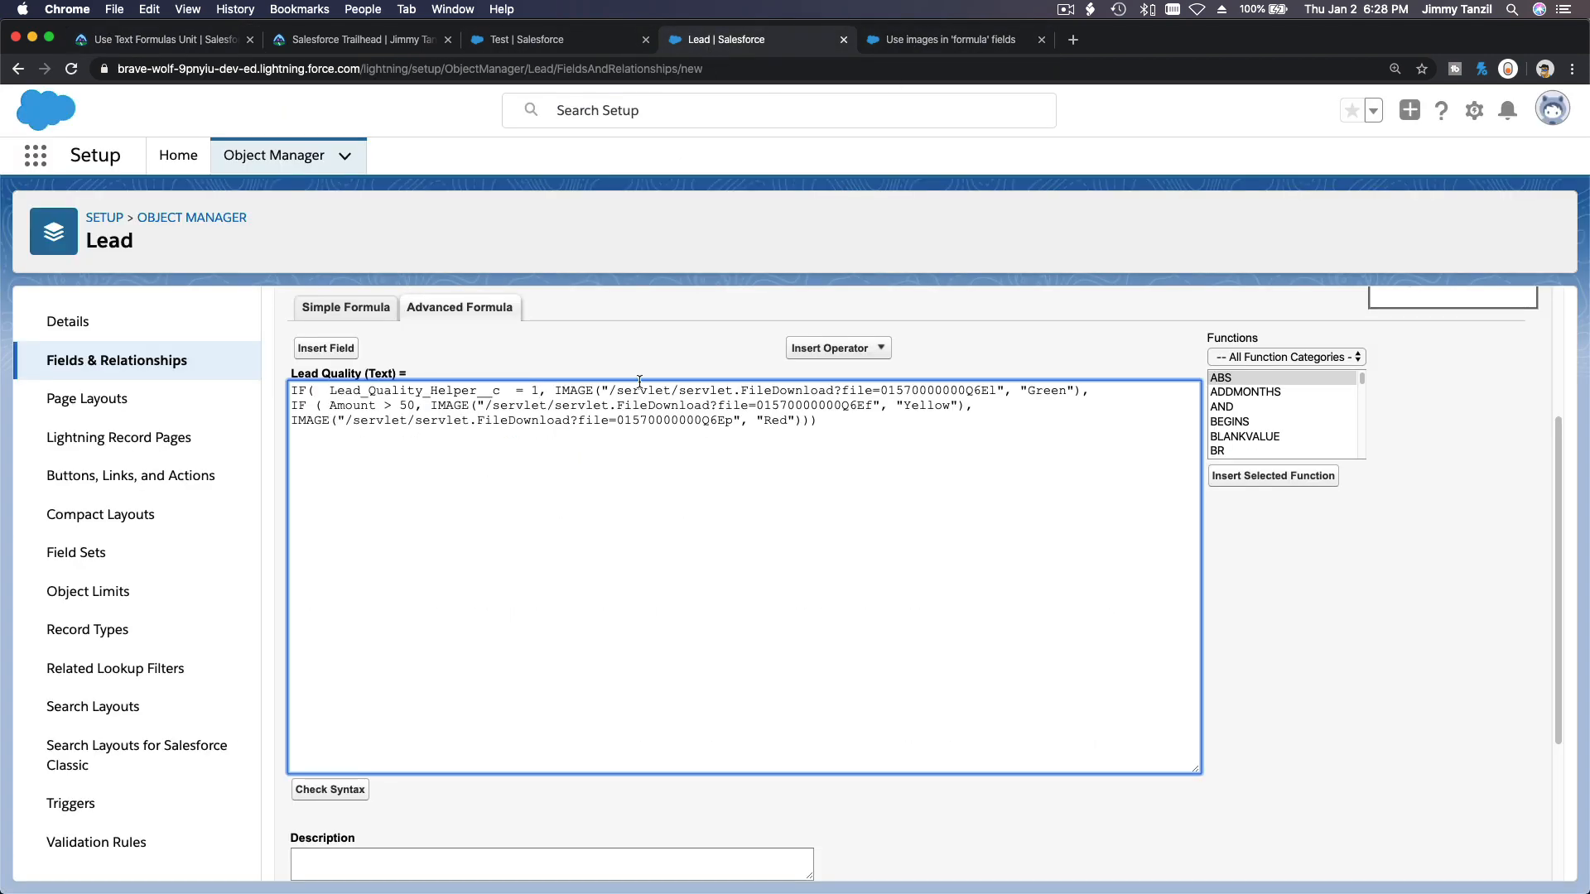
{"action": "left_click", "coordinate": [617, 390]}
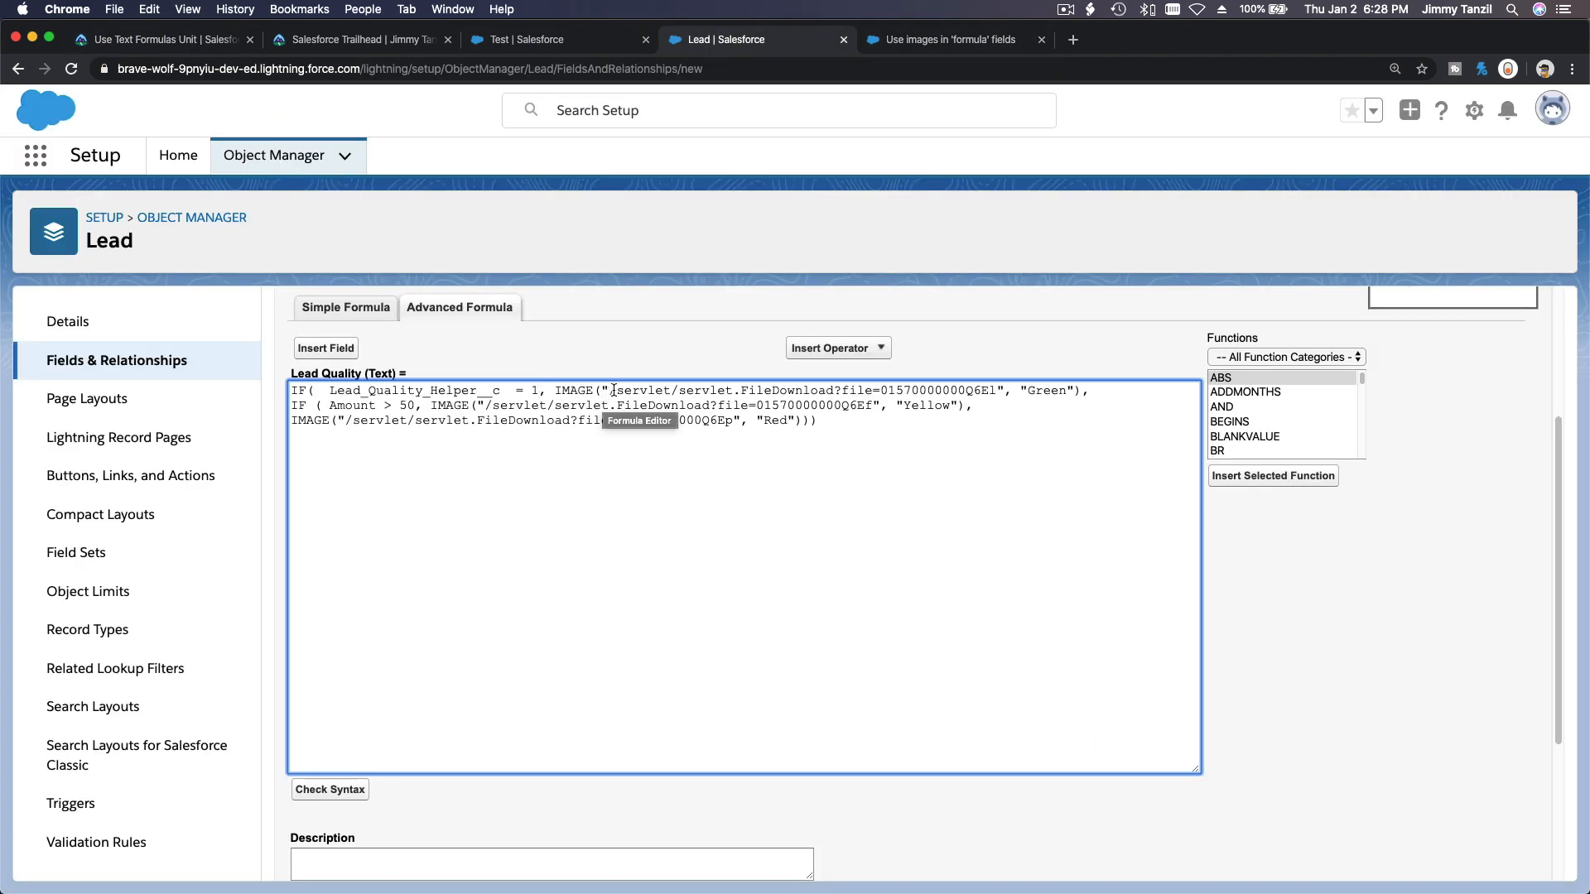
{"action": "left_click", "coordinate": [608, 390]}
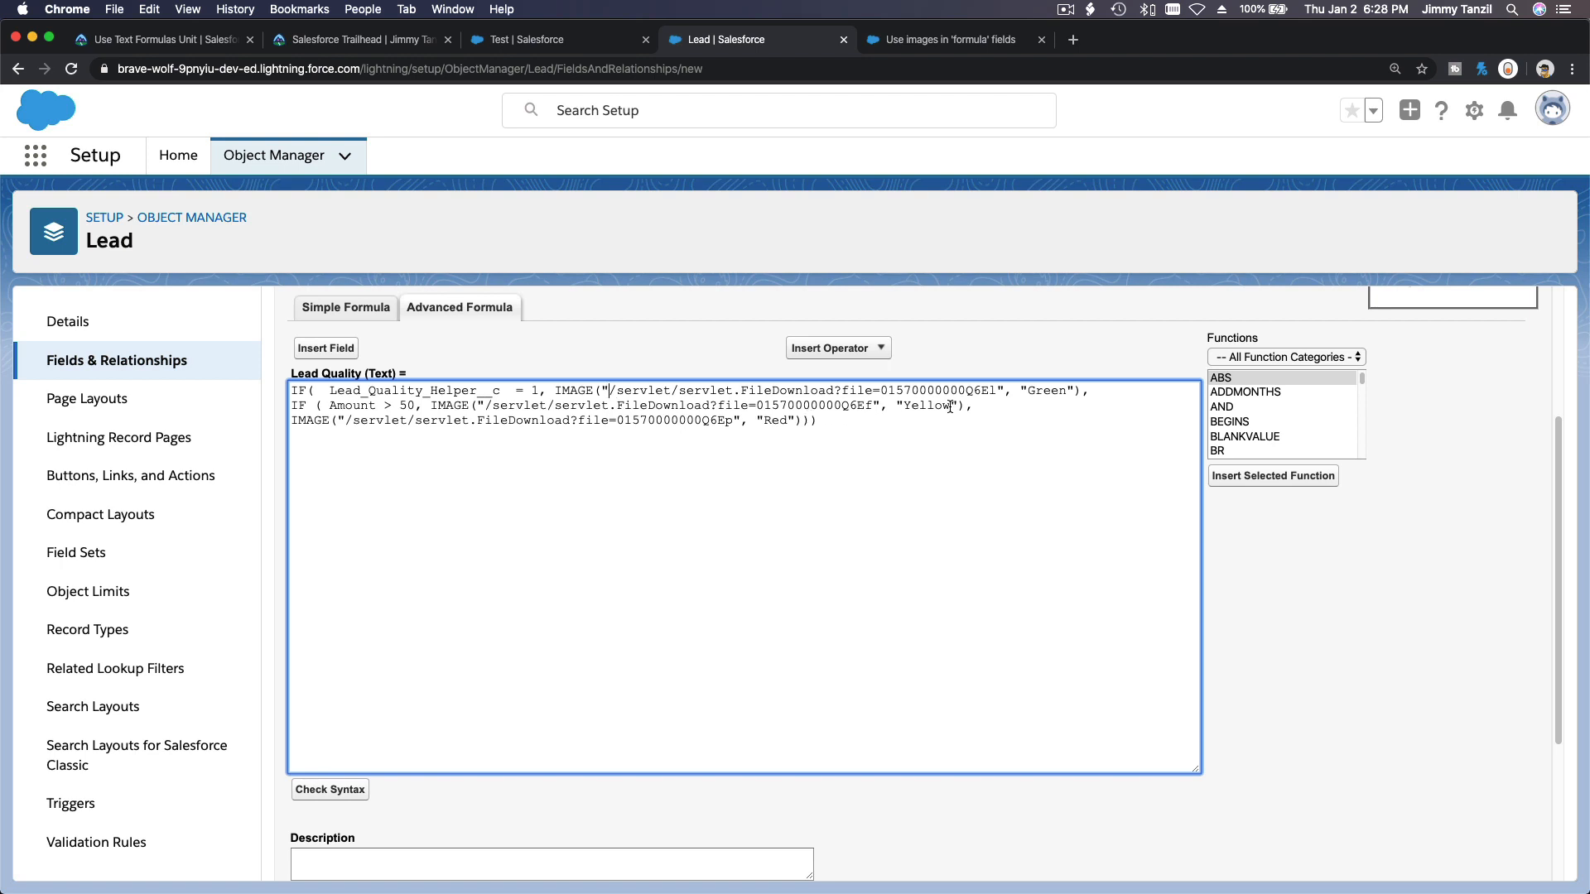
{"action": "left_click", "coordinate": [999, 390], "text": "shift"}
{"action": "key", "text": "super+v"}
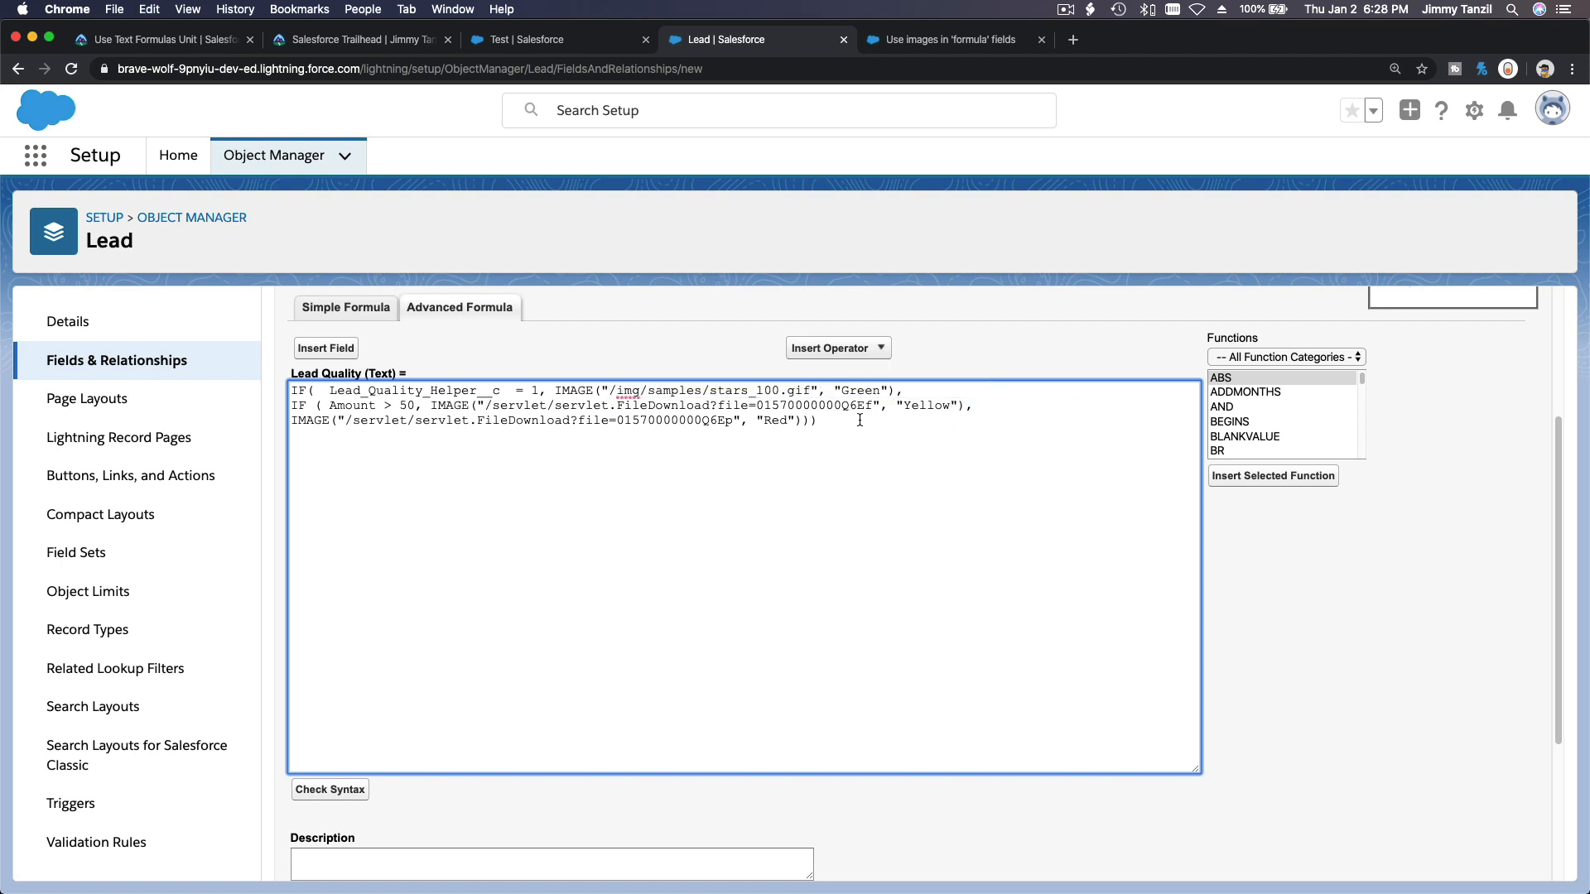
Set the first image's alternate text to 1 Star.
{"action": "double_click", "coordinate": [855, 390]}
{"action": "type", "text": "1 Star"}
Duplicate the first IF line so the formula has five identical star conditions.
{"action": "triple_click", "coordinate": [451, 390]}
{"action": "triple_click", "coordinate": [427, 411]}
{"action": "key", "text": "ctrl+v"}
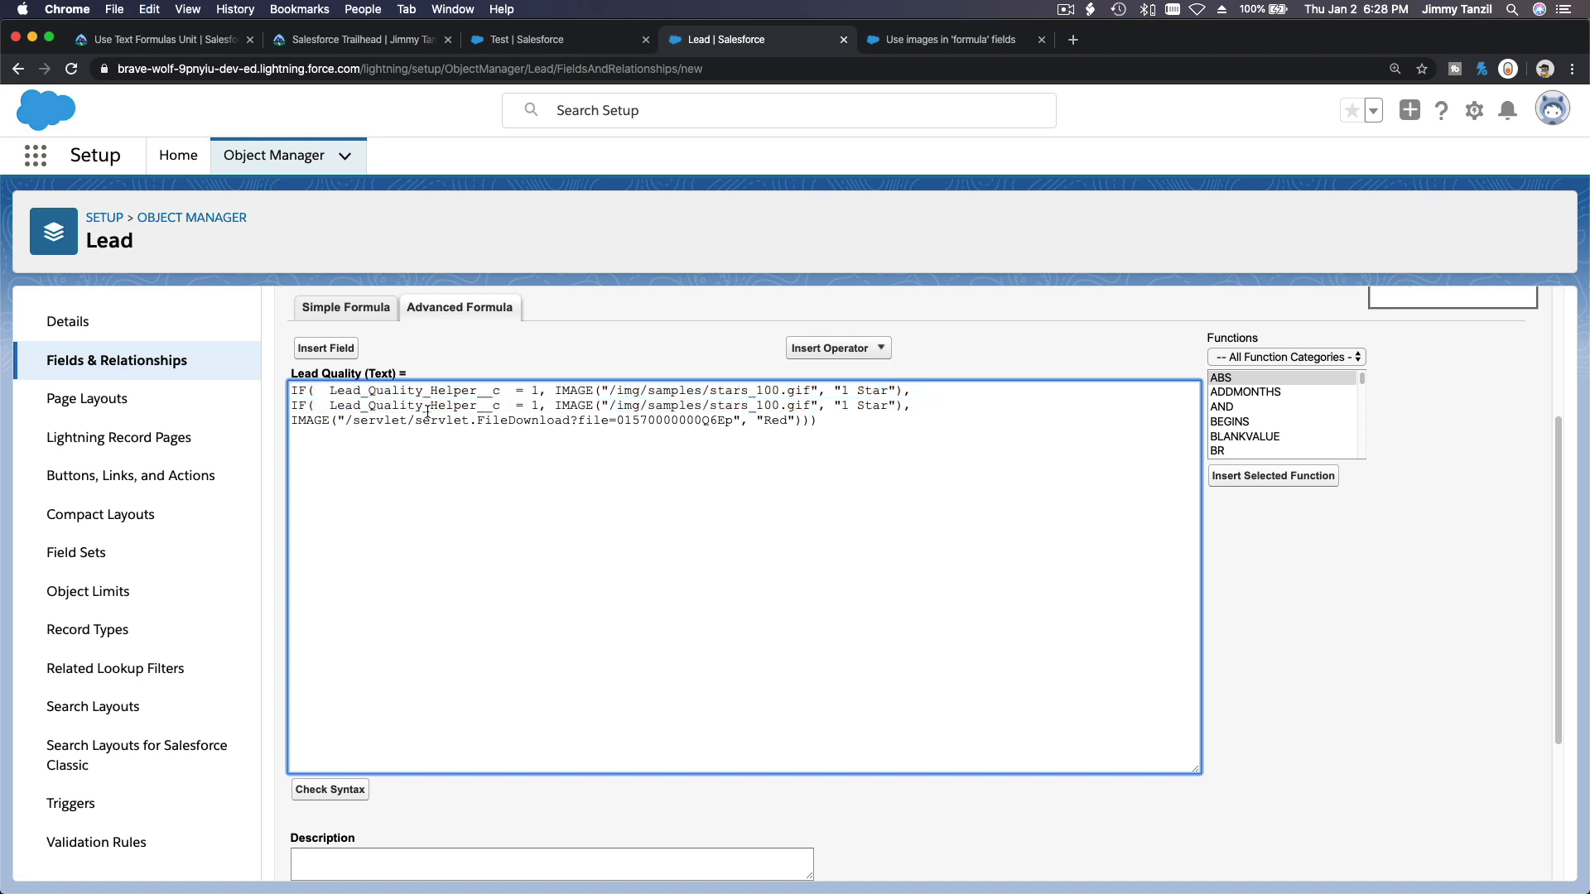
{"action": "key", "text": "Return"}
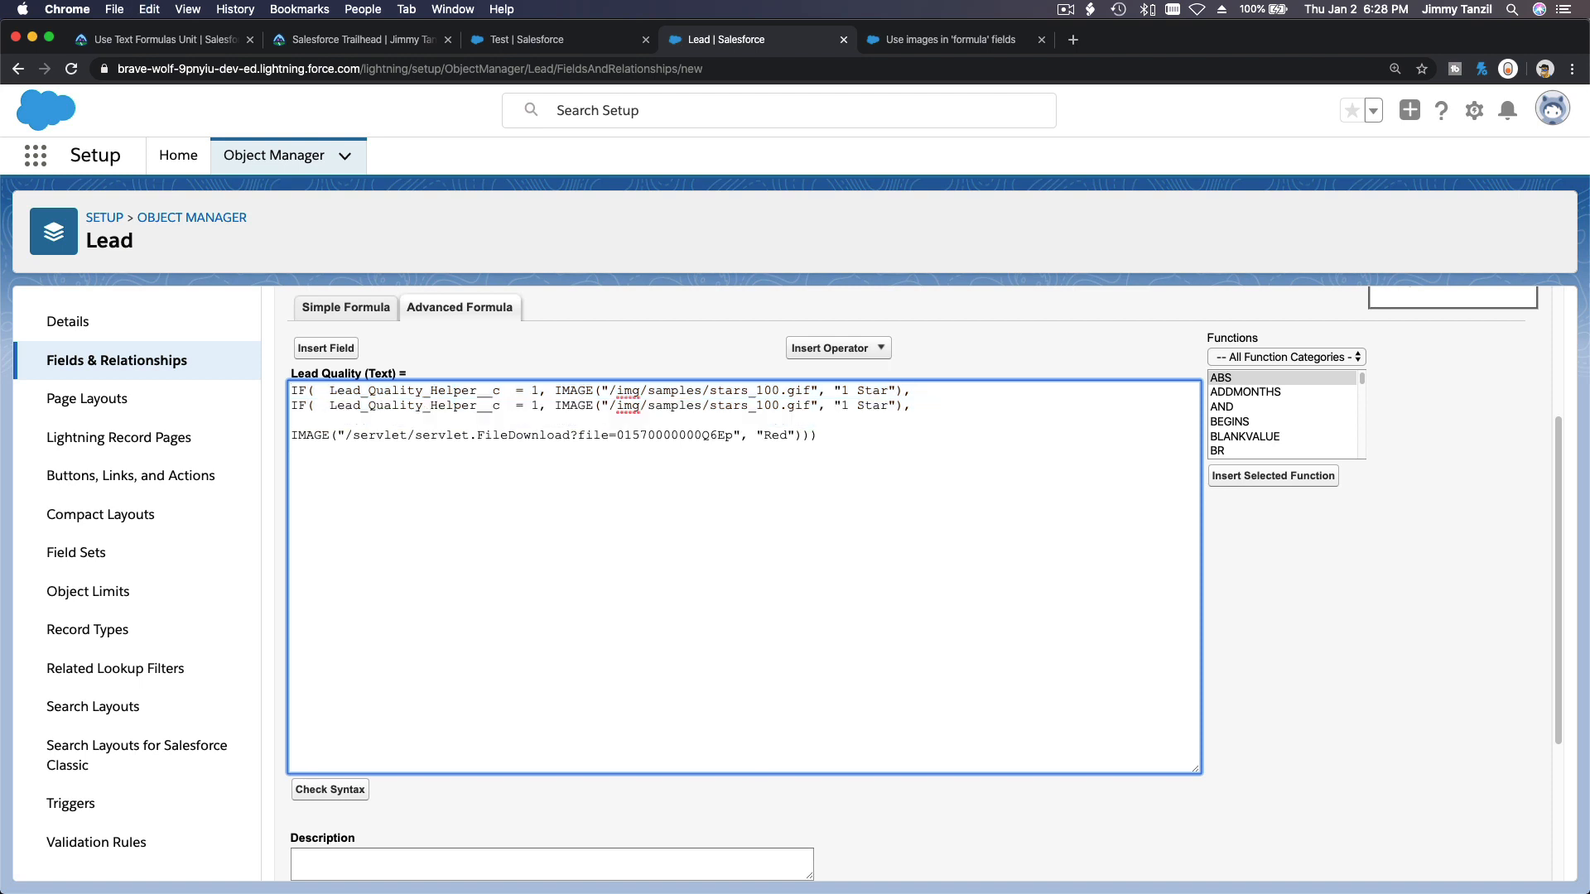
{"action": "key", "text": "ctrl+v"}
{"action": "key", "text": "ctrl+v"}
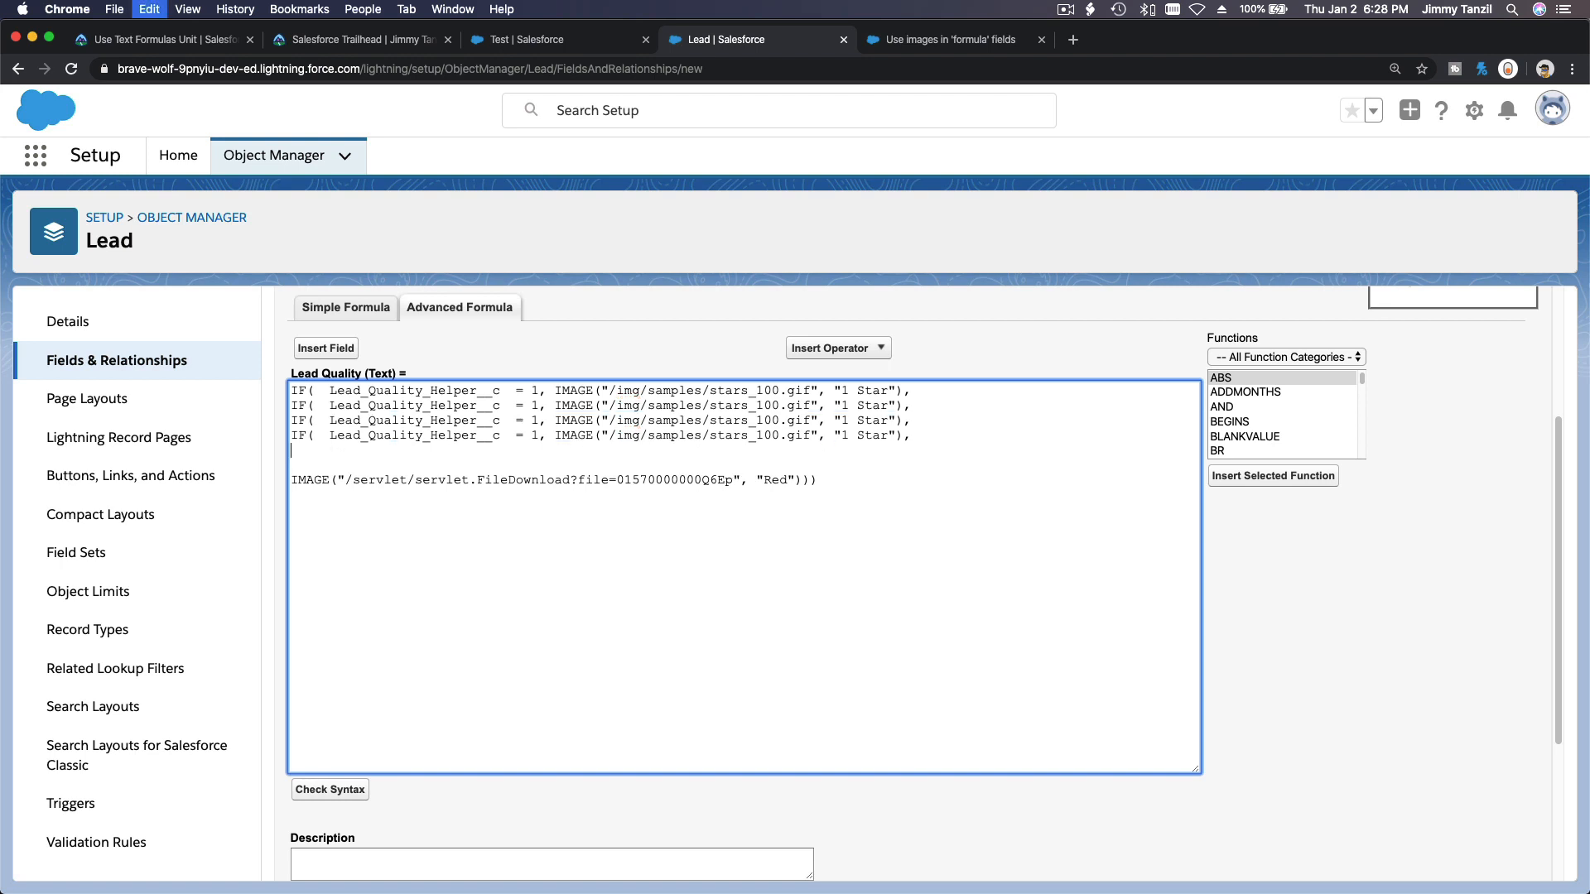
{"action": "key", "text": "ctrl+v"}
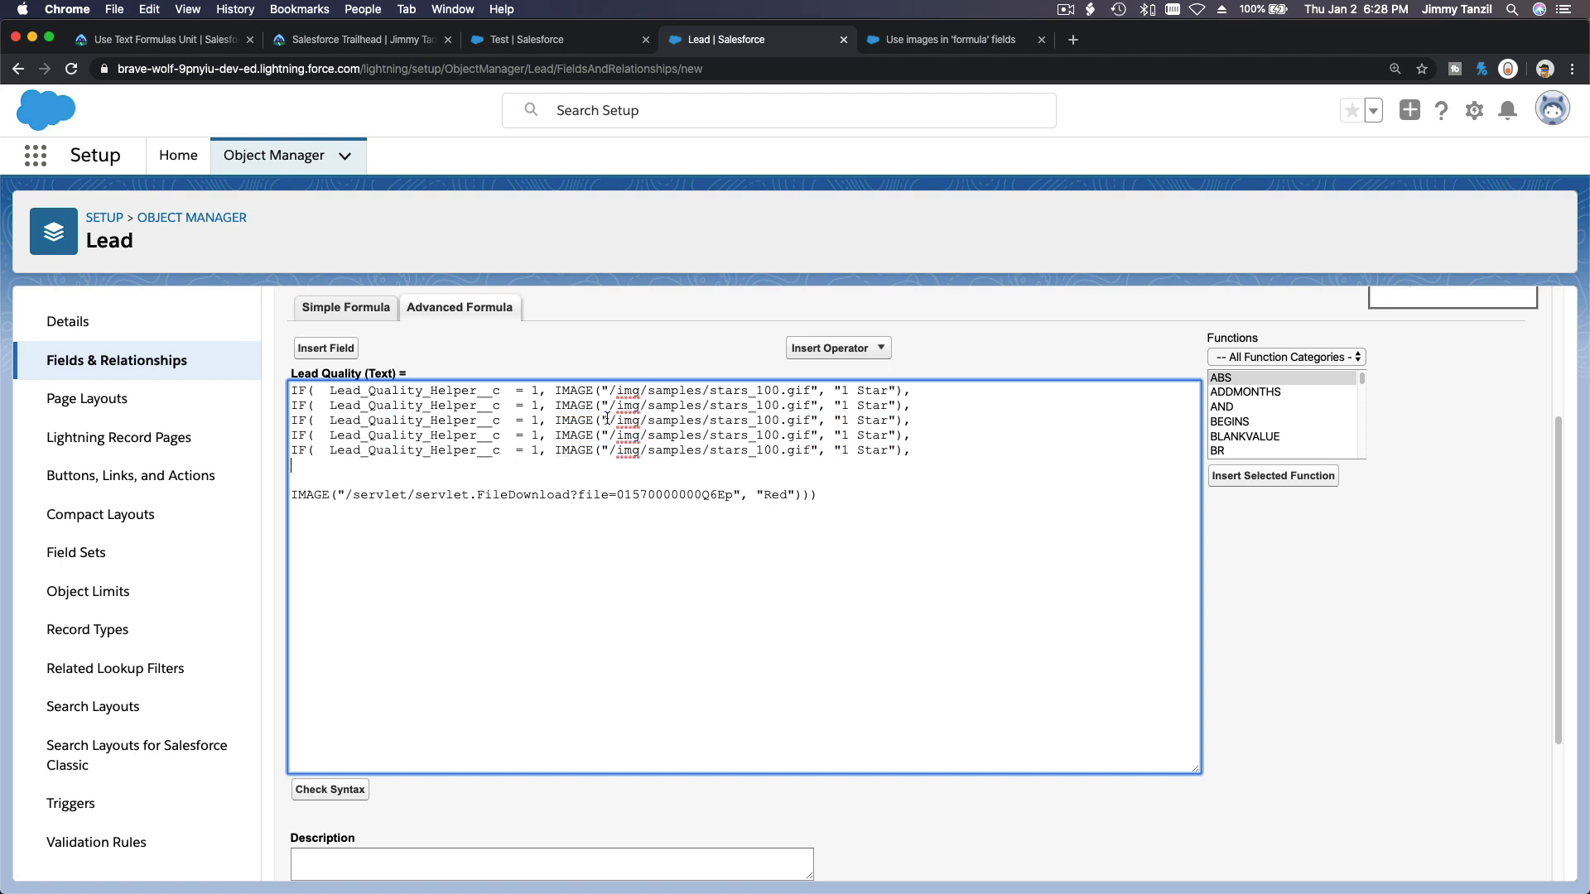
Number the duplicated conditions 2 through 5 with images stars_200.gif through stars_500.gif.
{"action": "left_click", "coordinate": [540, 408]}
{"action": "key", "text": "BackSpace"}
{"action": "type", "text": "2"}
{"action": "left_click", "coordinate": [760, 410]}
{"action": "key", "text": "BackSpace"}
{"action": "type", "text": "3"}
{"action": "key", "text": "BackSpace"}
{"action": "type", "text": "2"}
Remove the blank line before the final default IMAGE line.
{"action": "double_click", "coordinate": [684, 483]}
{"action": "left_click", "coordinate": [685, 483]}
{"action": "key", "text": "BackSpace"}
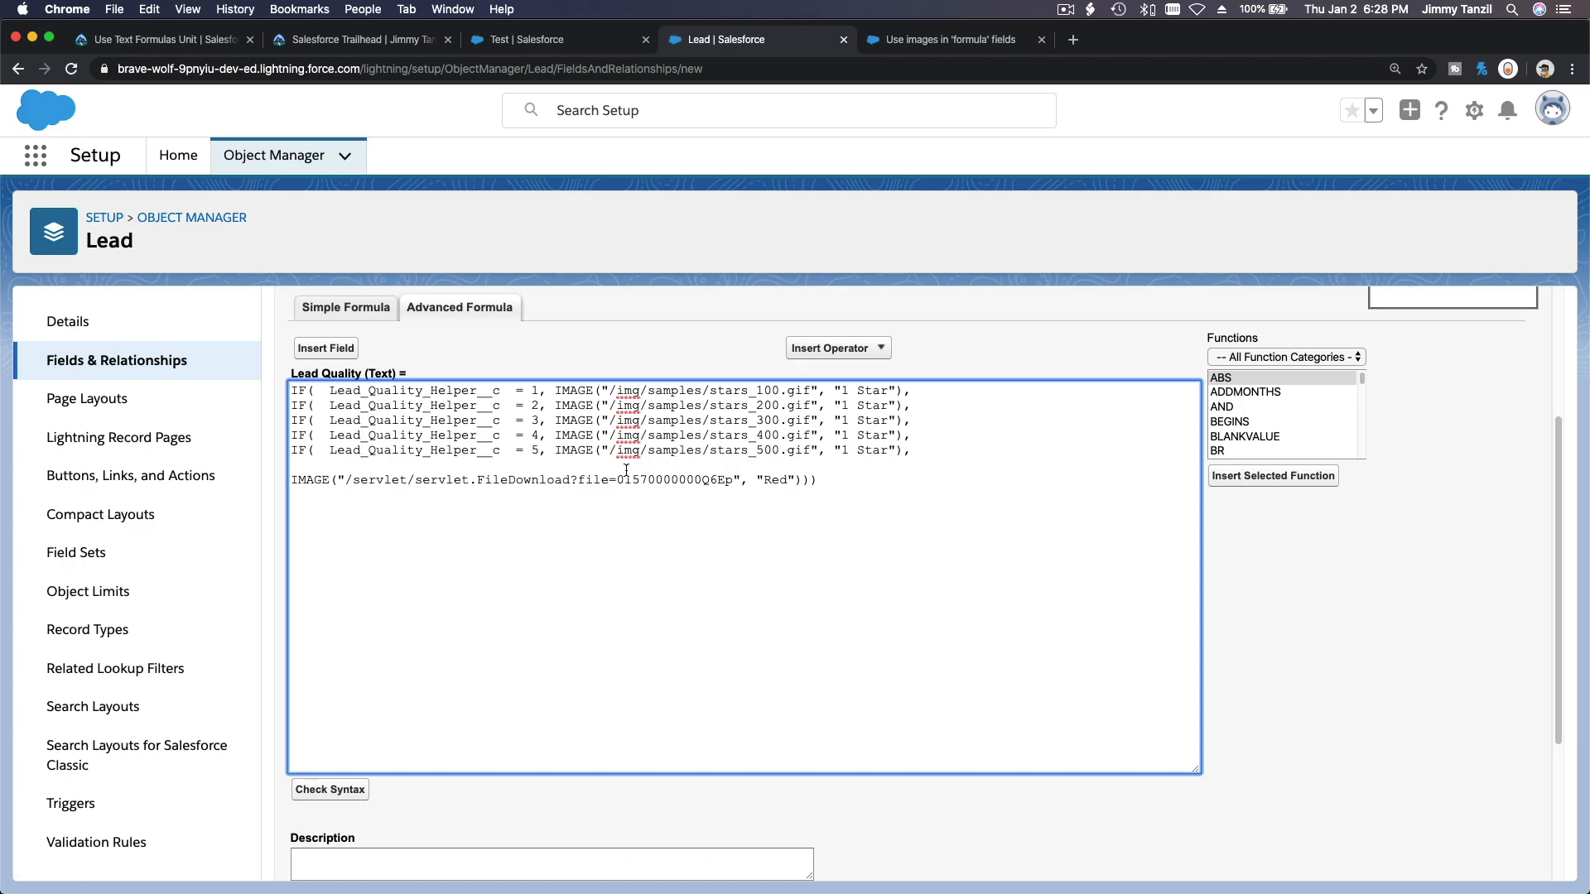
{"action": "key", "text": "BackSpace"}
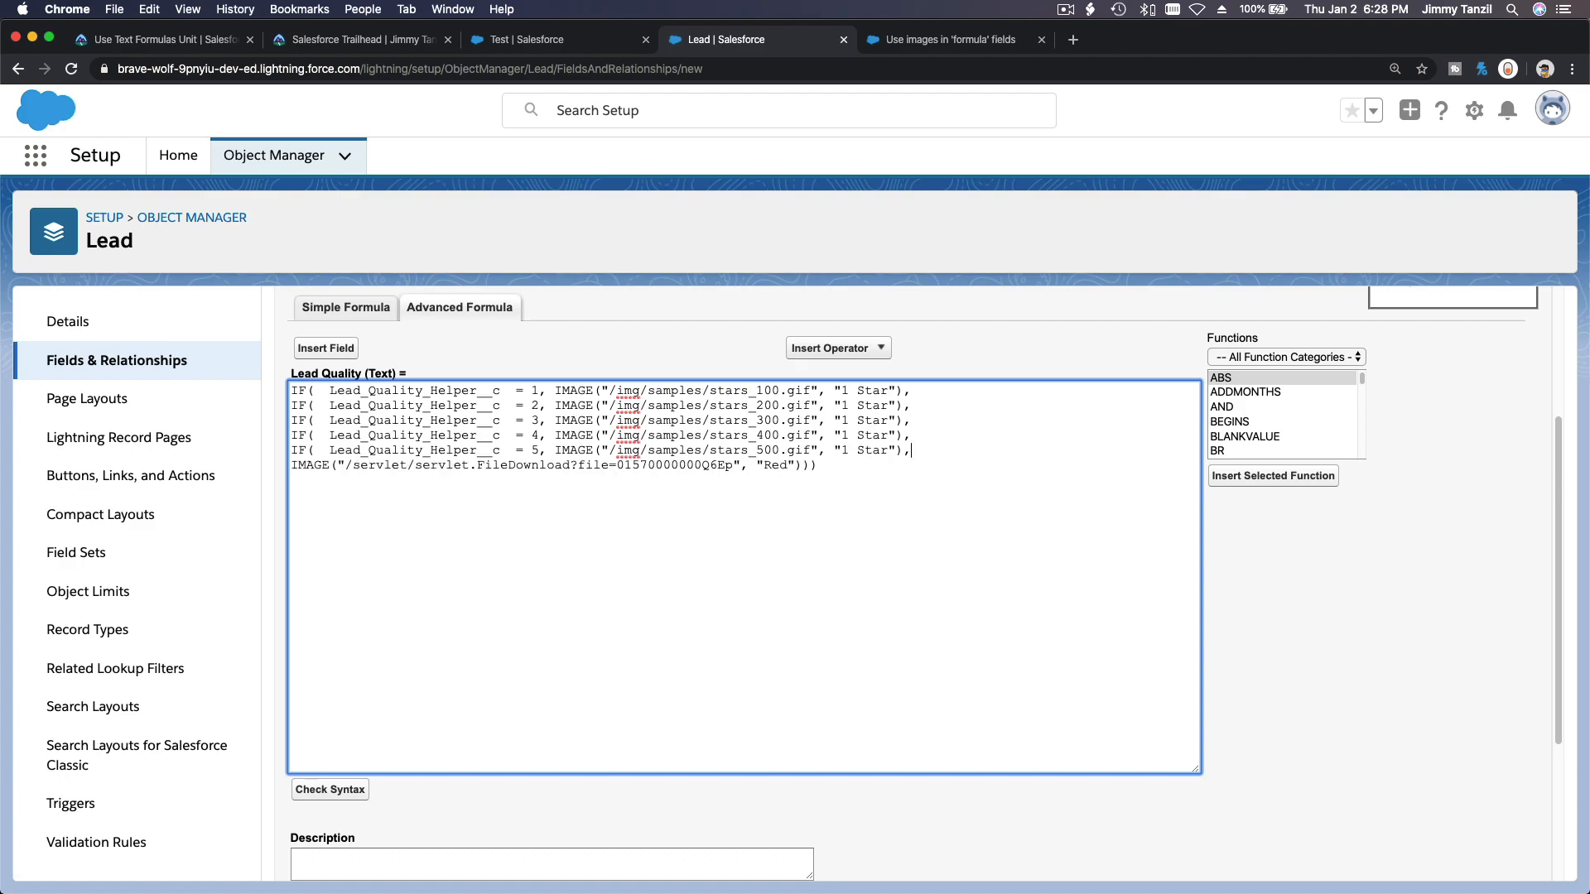
Copy the default /img/samples/stars_000.gif path from the challenge requirements.
{"action": "left_click", "coordinate": [175, 42]}
{"action": "scroll", "coordinate": [501, 481], "scroll_direction": "down", "scroll_amount": 20}
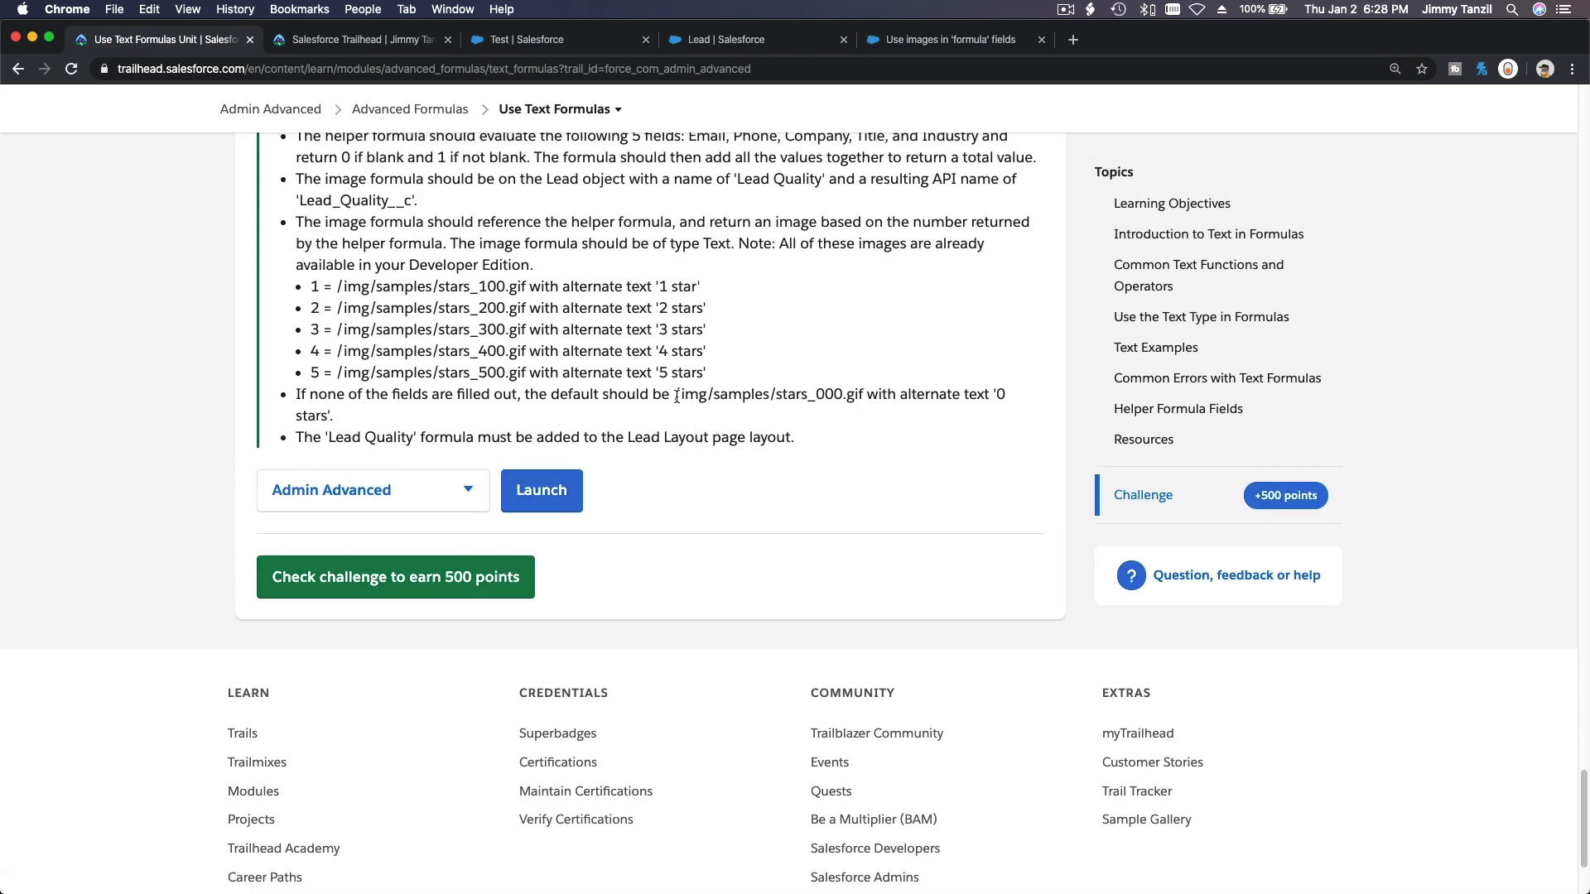
{"action": "left_click_drag", "start_coordinate": [674, 396], "coordinate": [861, 395]}
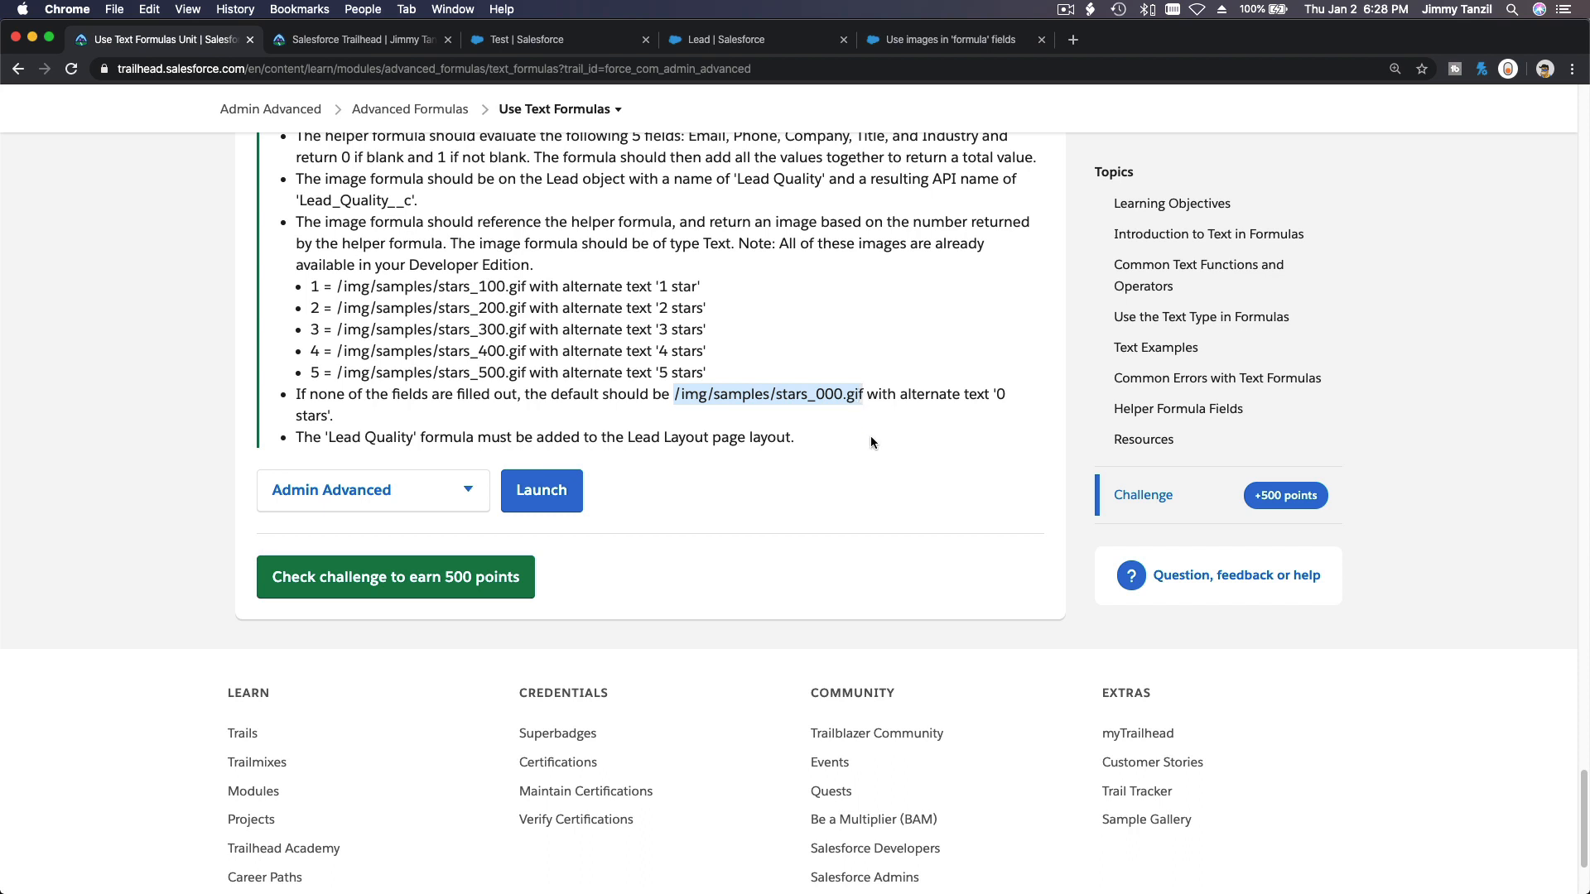
{"action": "key", "text": "super+c"}
{"action": "left_click", "coordinate": [743, 43]}
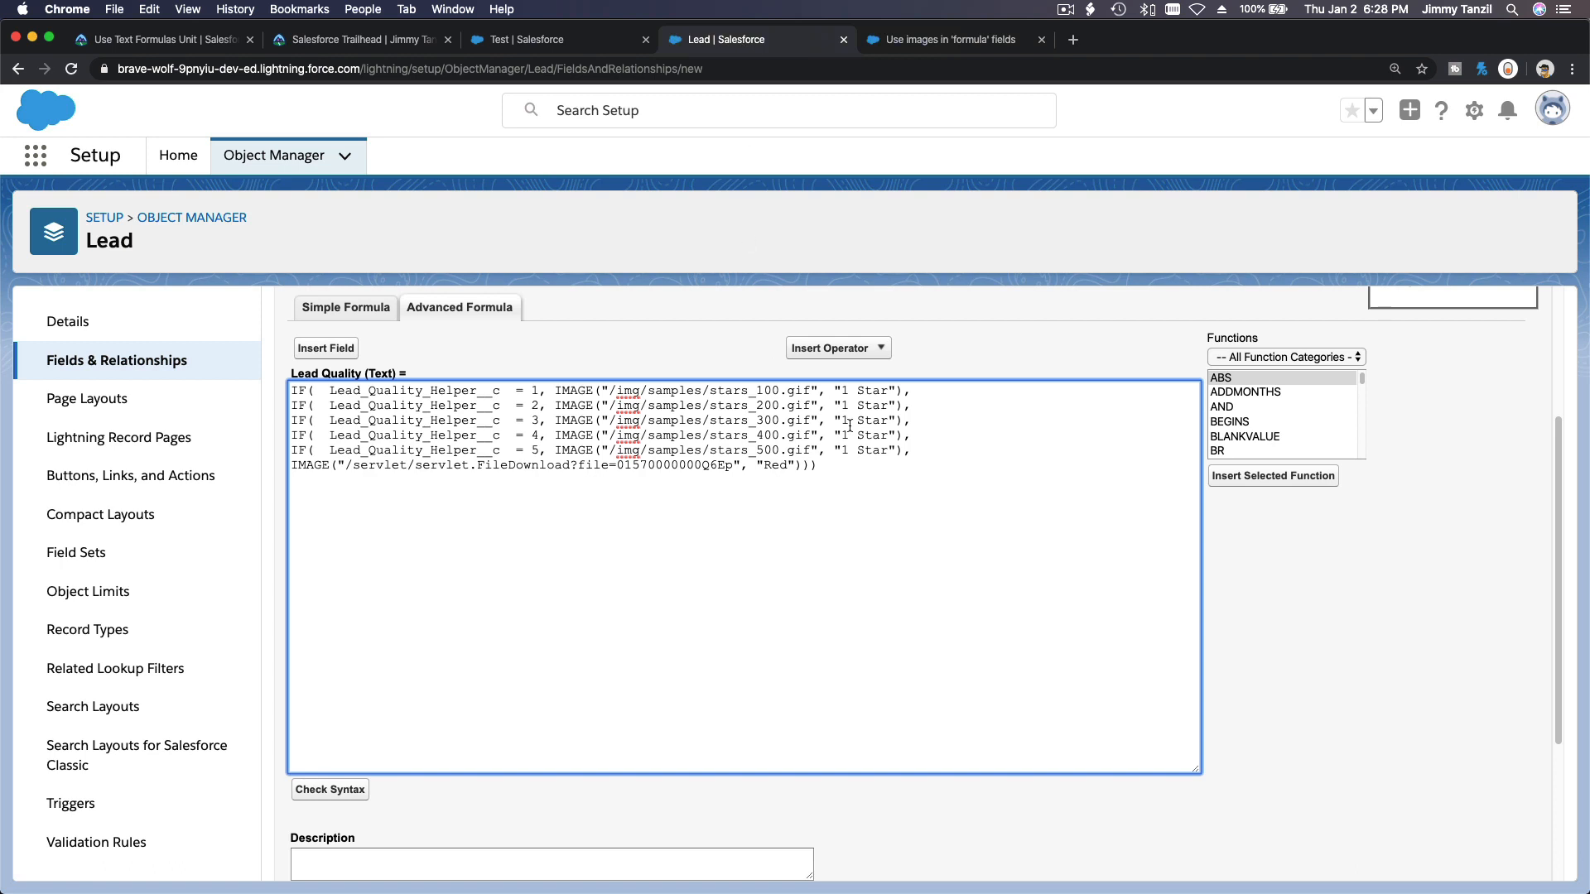
Set the alternate text of conditions two to five to 2 Stars, 3 Stars, 4 Stars and 5 Stars.
{"action": "left_click", "coordinate": [888, 406]}
{"action": "type", "text": "s"}
{"action": "left_click", "coordinate": [886, 420]}
{"action": "type", "text": "s"}
{"action": "left_click", "coordinate": [886, 436]}
{"action": "type", "text": "s"}
{"action": "left_click", "coordinate": [888, 451]}
{"action": "type", "text": "s"}
{"action": "left_click", "coordinate": [842, 405]}
{"action": "key", "text": "Delete"}
{"action": "type", "text": "2"}
{"action": "key", "text": "Down"}
{"action": "key", "text": "Down"}
{"action": "key", "text": "Down"}
{"action": "key", "text": "BackSpace"}
{"action": "type", "text": "4"}
Replace the default image with /img/samples/stars_000.gif and its alternate text with 0 Stars.
{"action": "left_click", "coordinate": [734, 466], "text": "shift"}
{"action": "key", "text": "super+v"}
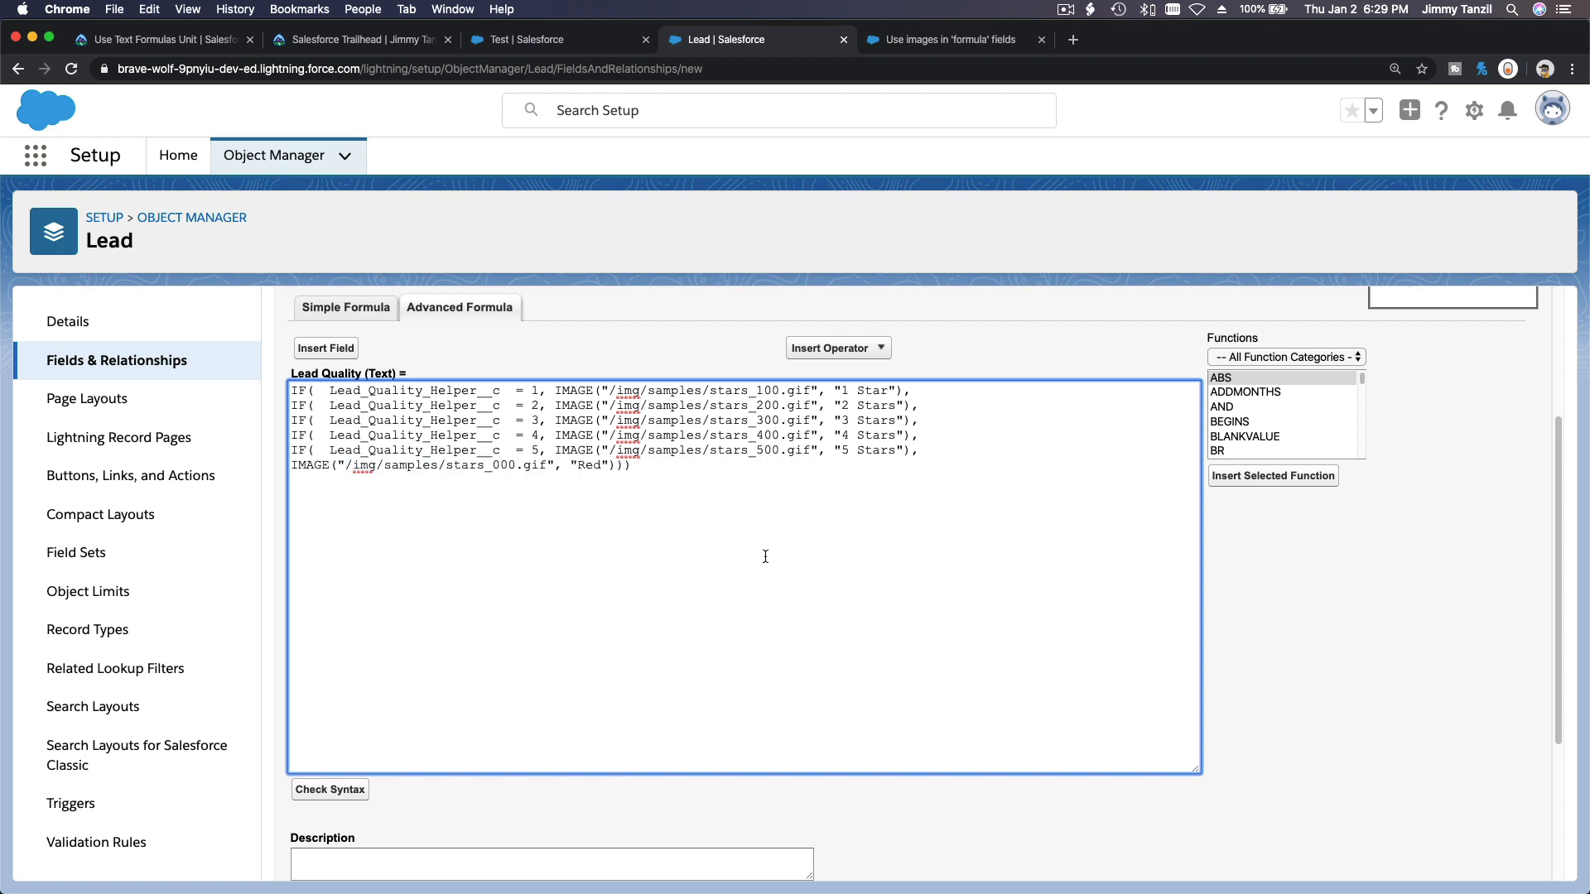
{"action": "double_click", "coordinate": [587, 466]}
{"action": "type", "text": "0 Stars"}
Change all alternate texts to lowercase, such as 1 star, 2 stars and 0 stars, and close the nested IFs.
{"action": "left_click", "coordinate": [162, 43]}
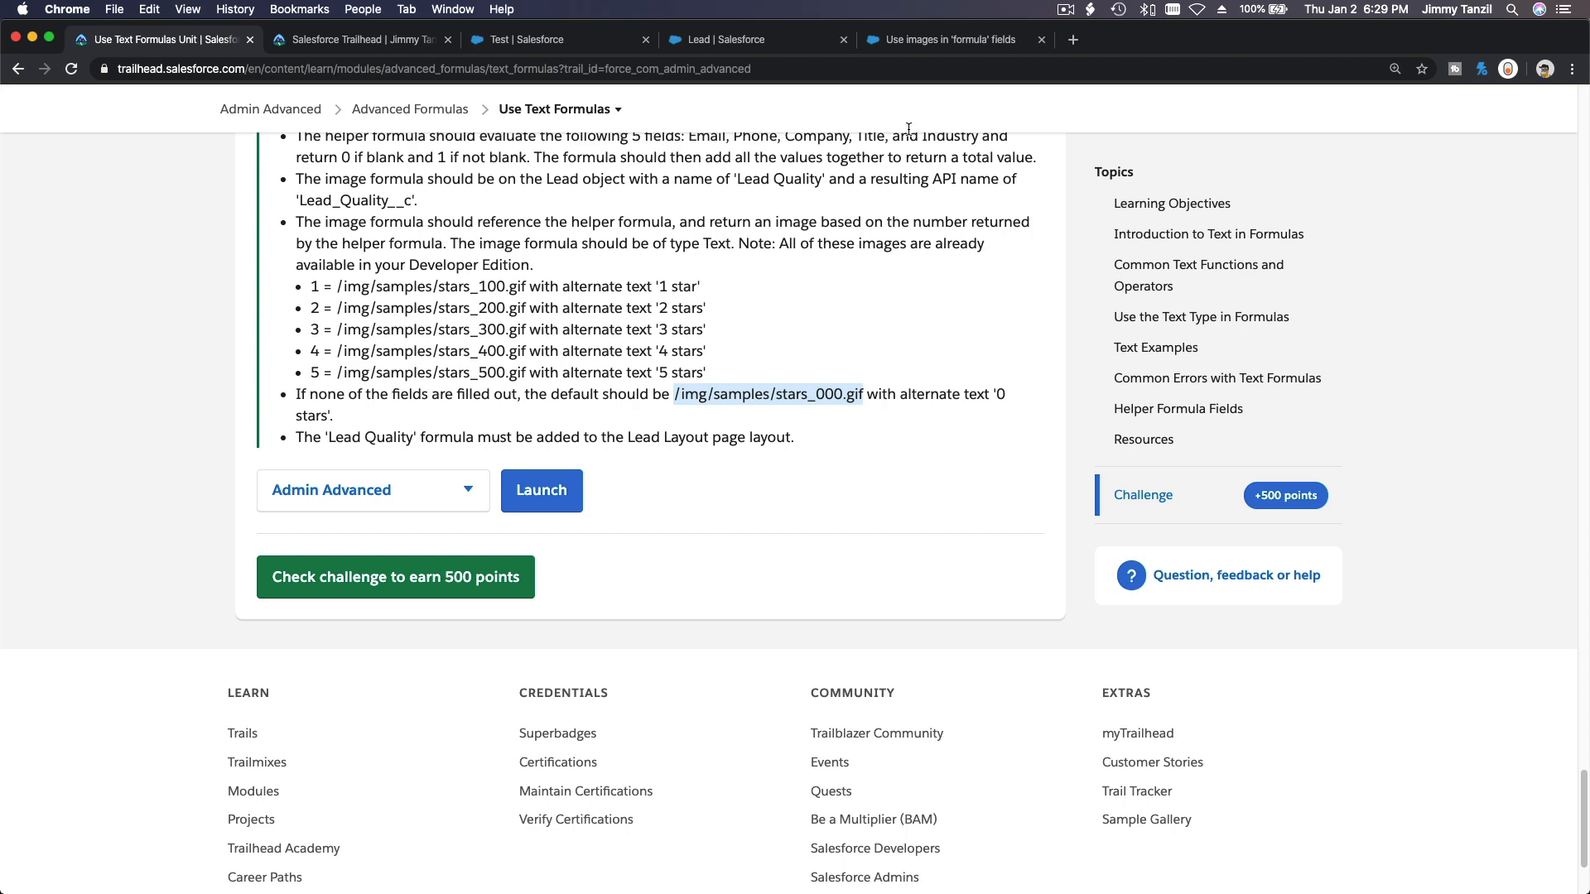
{"action": "left_click", "coordinate": [909, 36]}
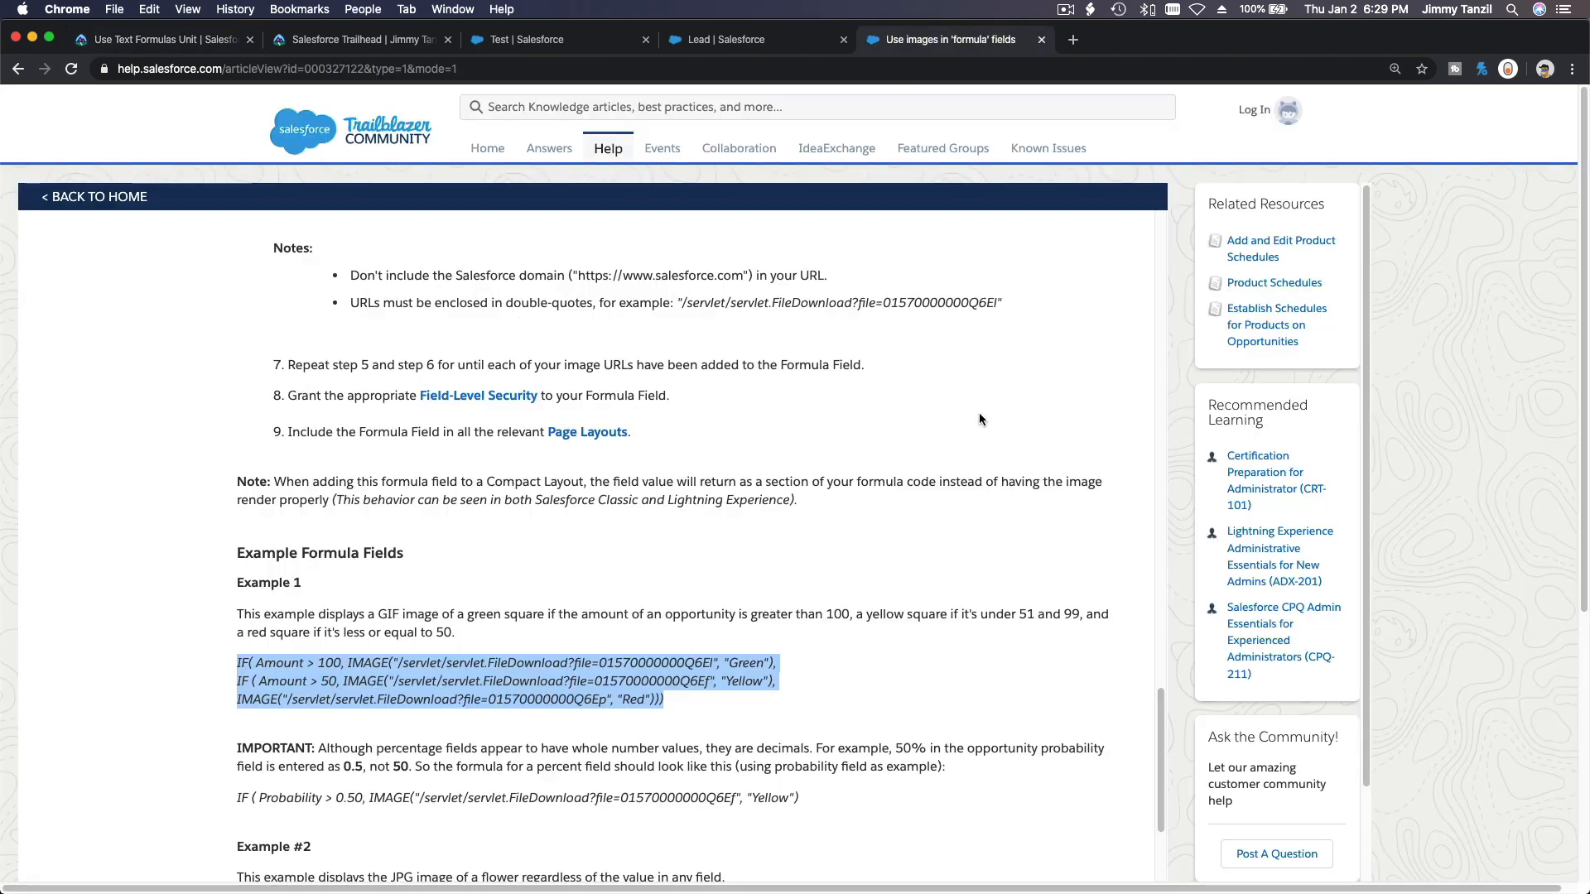
{"action": "left_click", "coordinate": [748, 38]}
{"action": "left_click", "coordinate": [859, 391]}
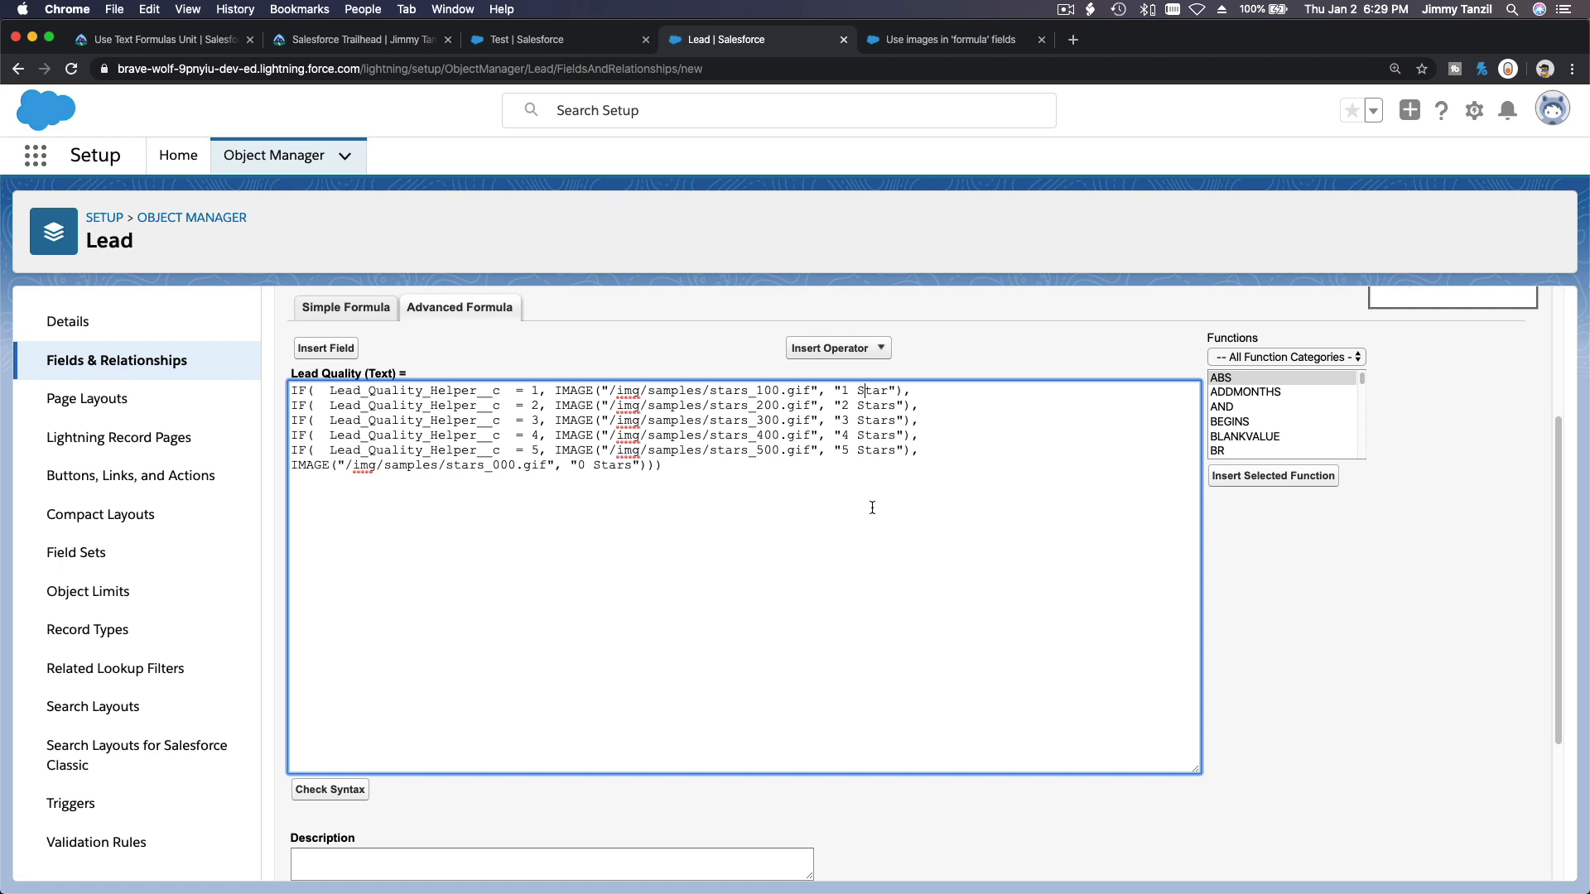
{"action": "key", "text": "BackSpace"}
{"action": "type", "text": "s"}
{"action": "key", "text": "BackSpace"}
{"action": "type", "text": "s"}
{"action": "left_click", "coordinate": [595, 465]}
{"action": "key", "text": "BackSpace"}
{"action": "type", "text": "s"}
Check the Lead Quality formula's syntax.
{"action": "left_click", "coordinate": [346, 791]}
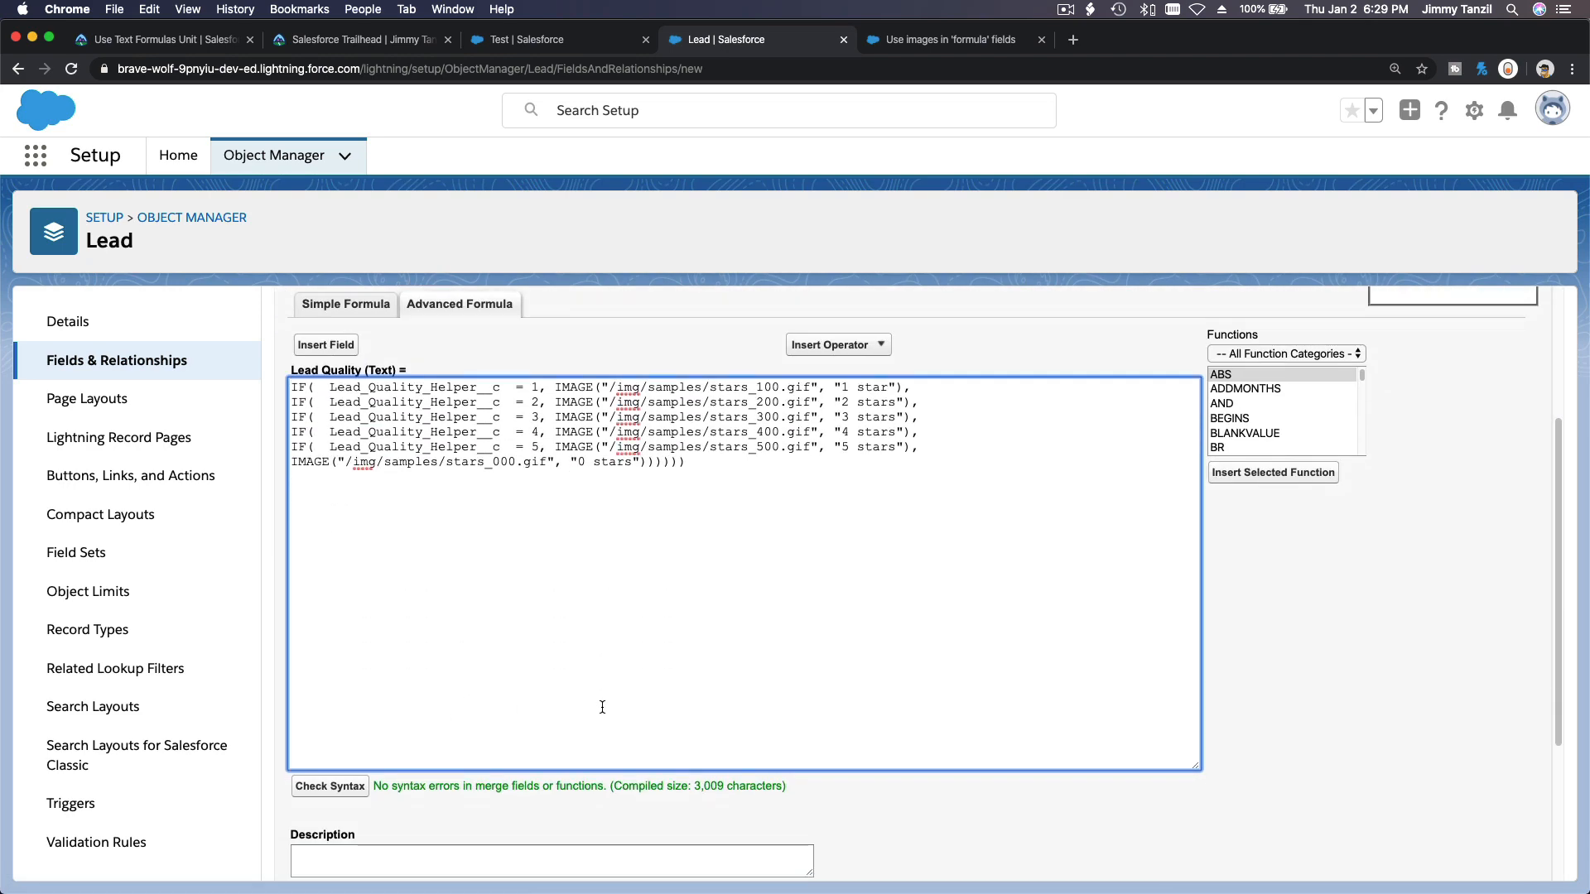
{"action": "scroll", "coordinate": [602, 707], "scroll_direction": "down", "scroll_amount": 2}
{"action": "scroll", "coordinate": [602, 707], "scroll_direction": "up", "scroll_amount": 5}
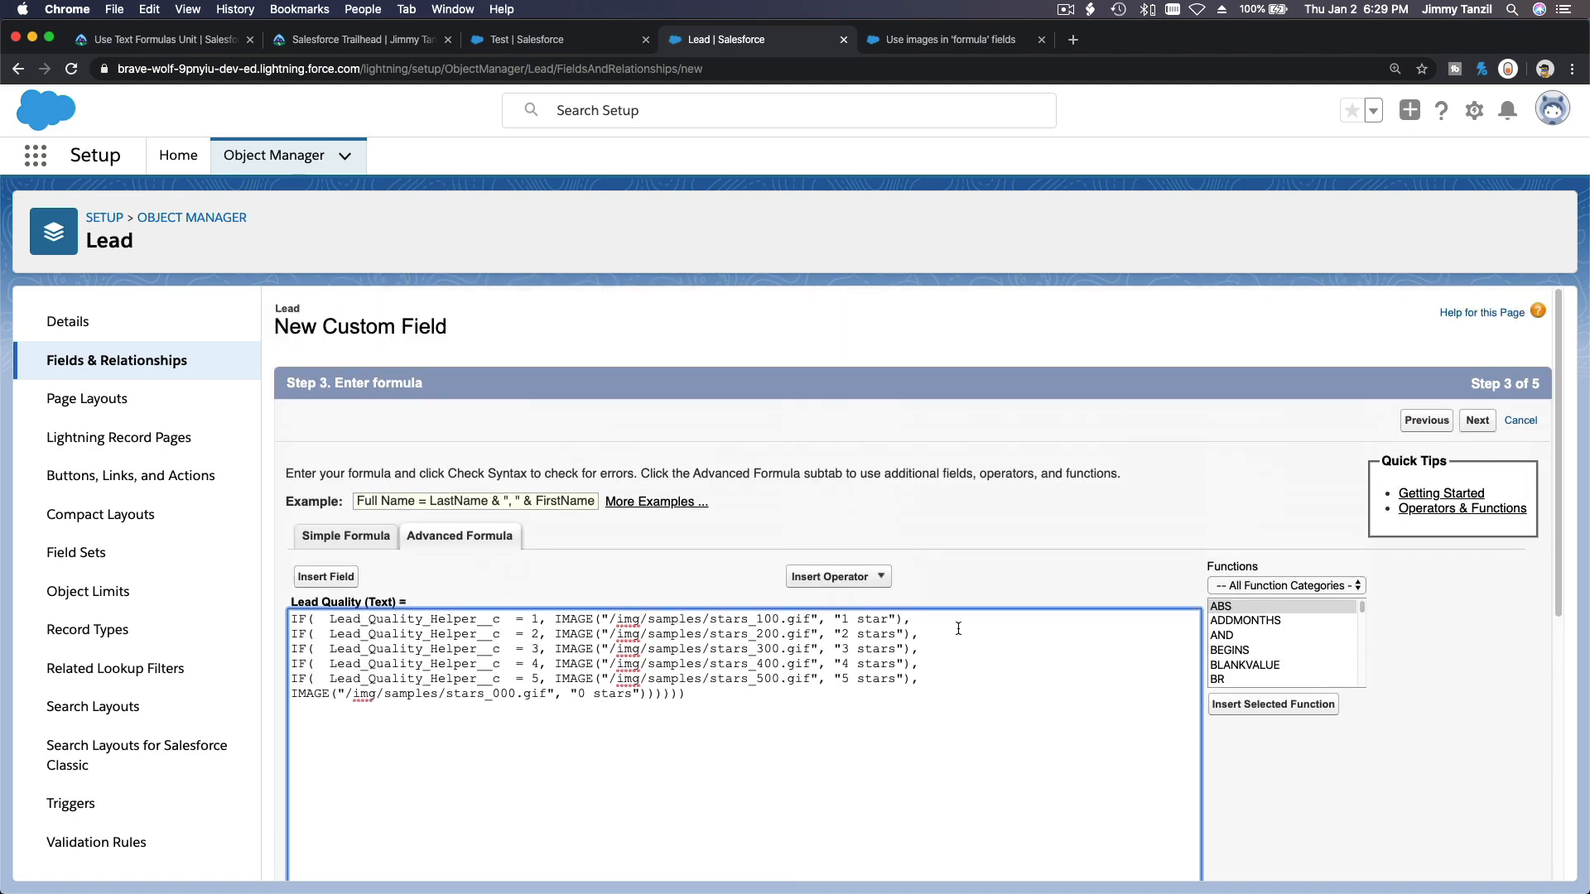
{"action": "scroll", "coordinate": [958, 628], "scroll_direction": "down", "scroll_amount": 5}
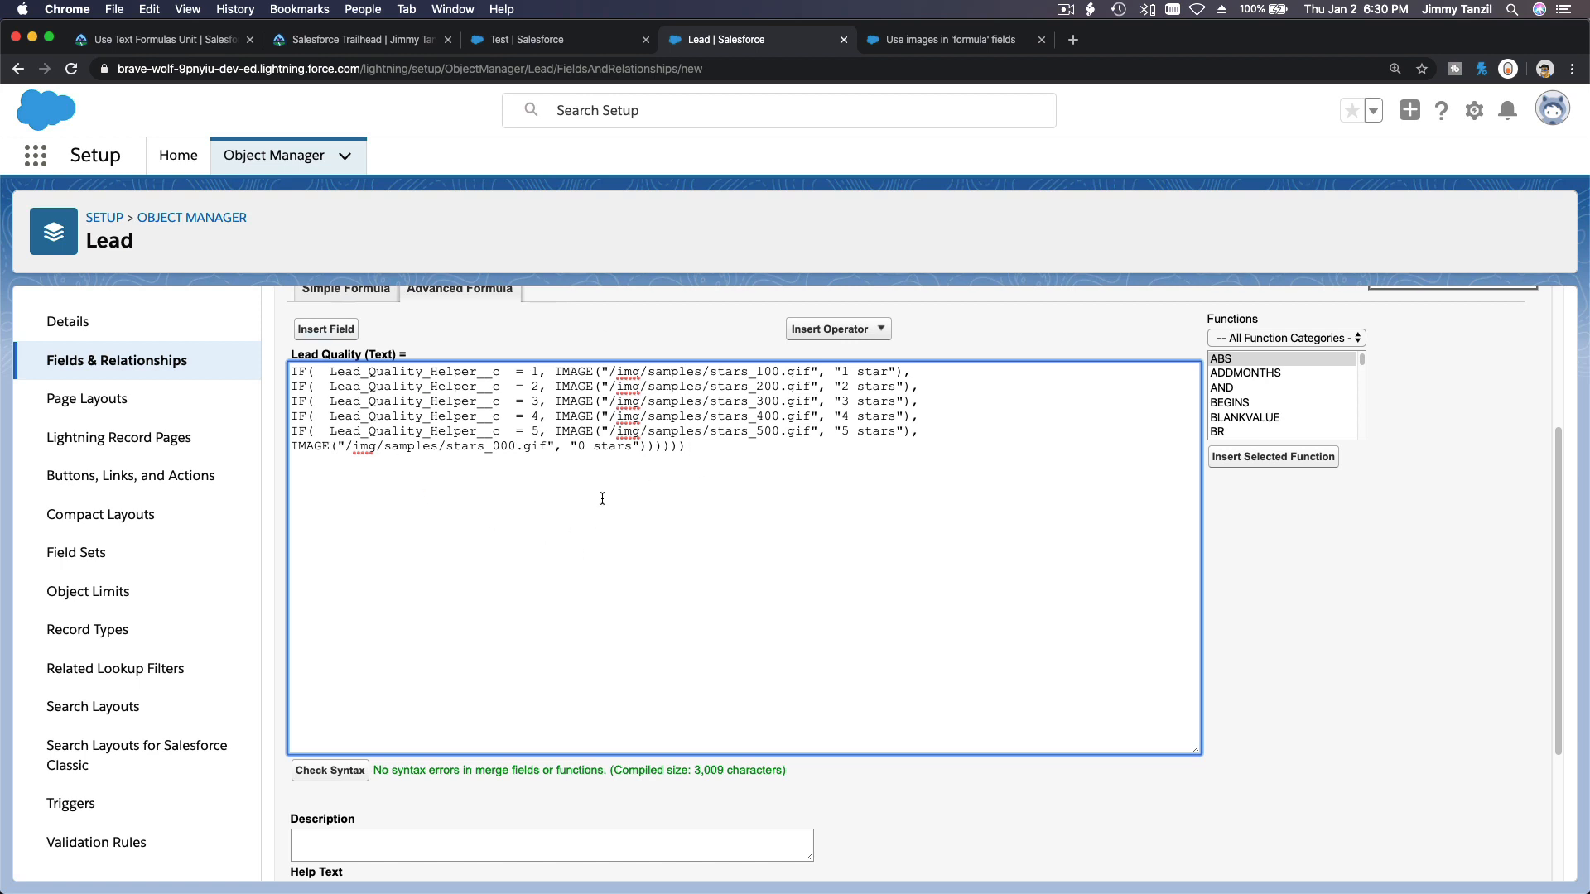
{"action": "scroll", "coordinate": [1389, 594], "scroll_direction": "up", "scroll_amount": 4}
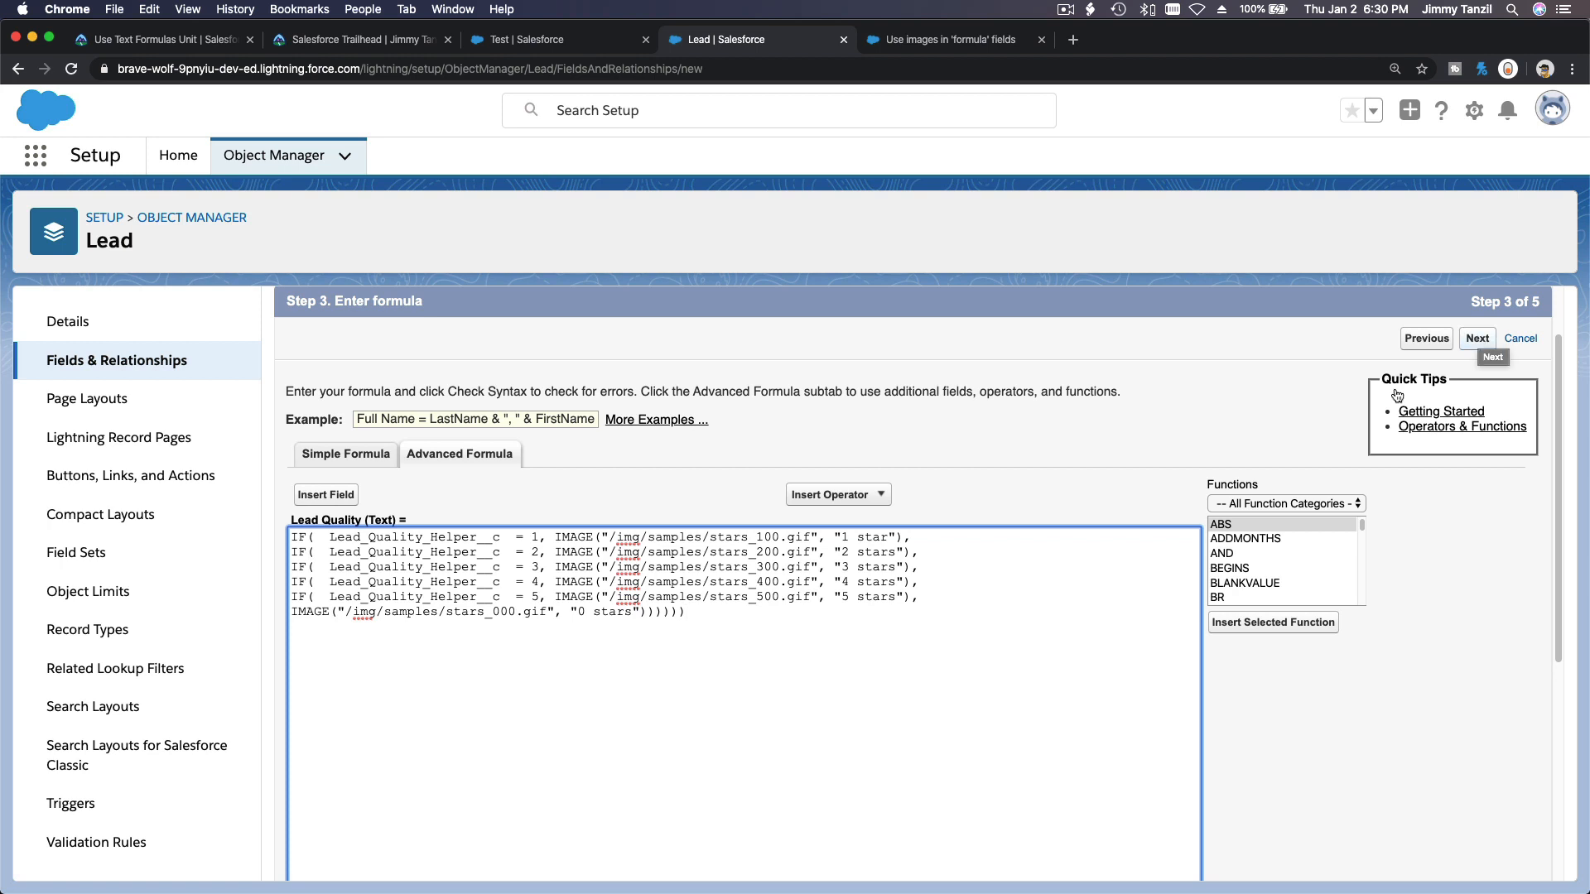
Proceed from the Lead Quality formula to the field-level security settings.
{"action": "triple_click", "coordinate": [1083, 612]}
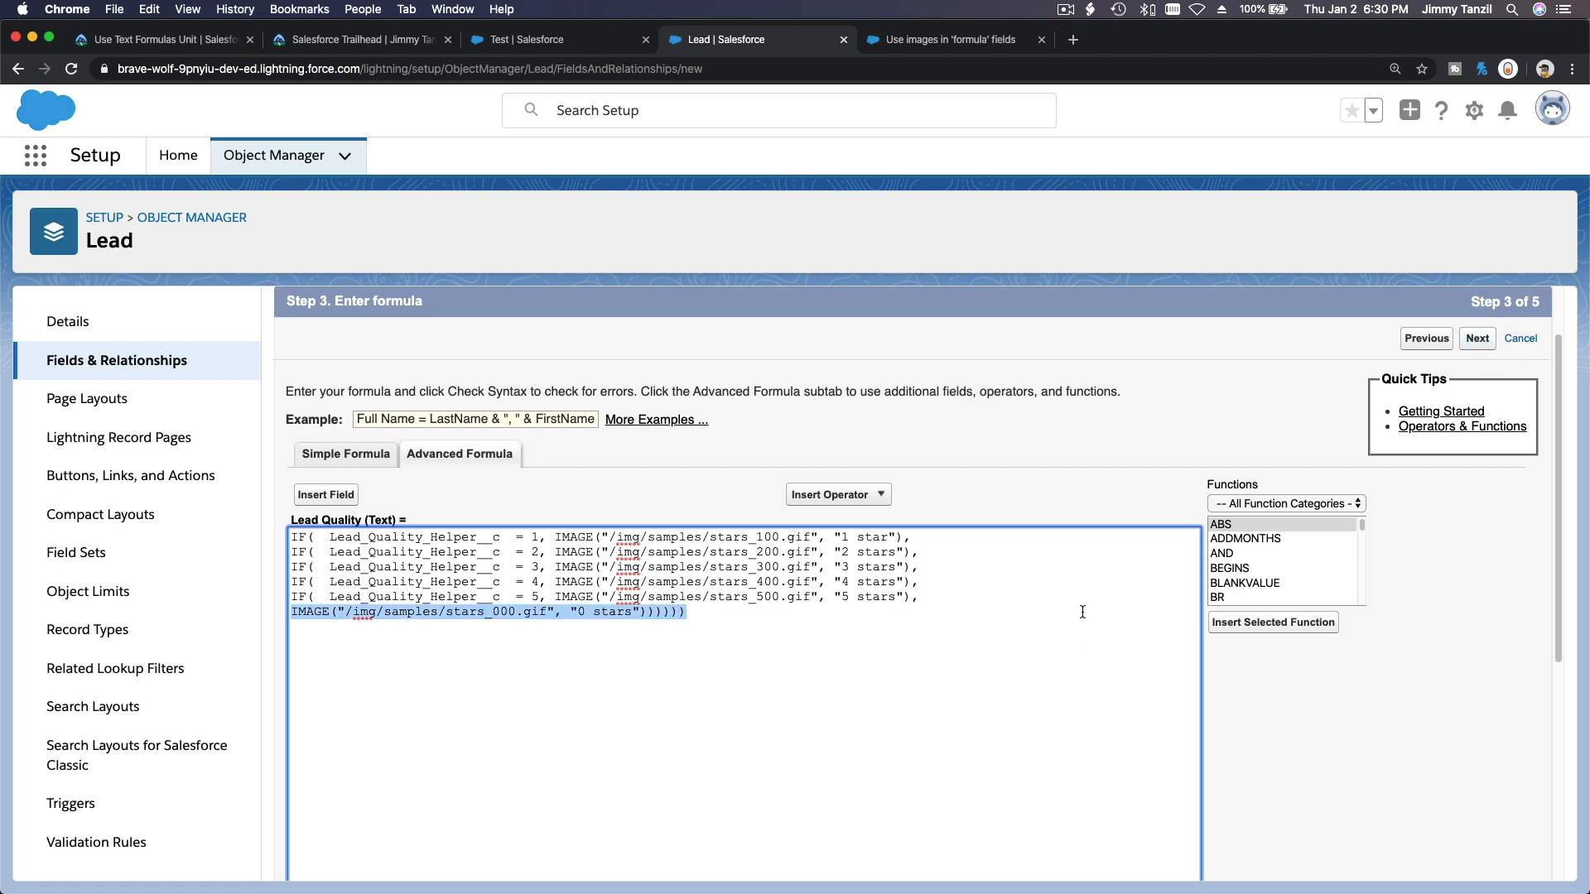
{"action": "left_click", "coordinate": [1080, 449]}
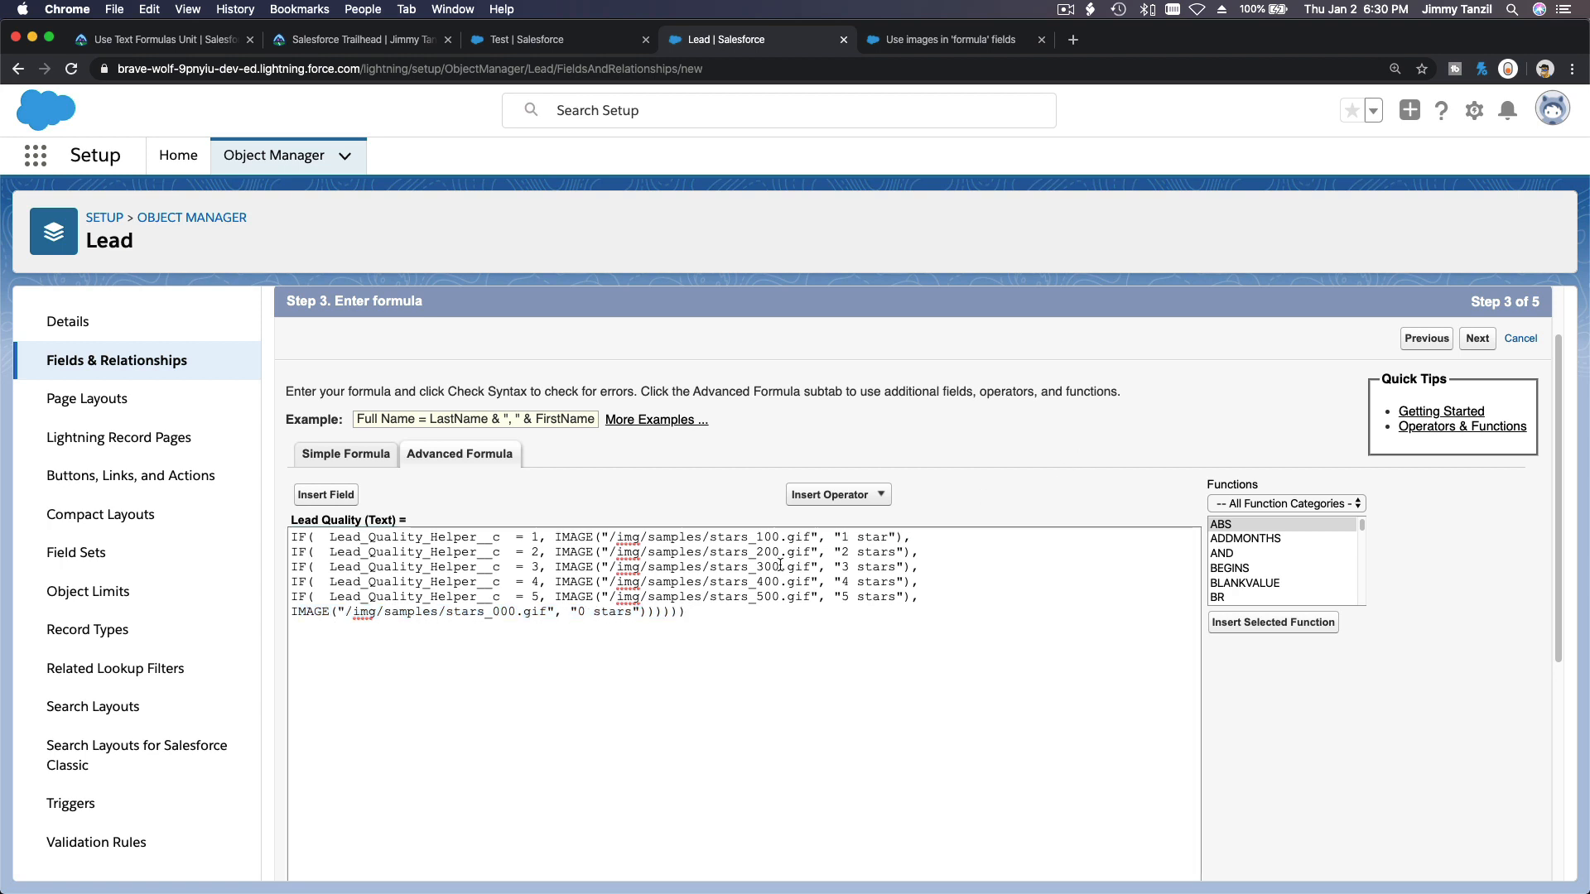
{"action": "left_click", "coordinate": [1478, 340]}
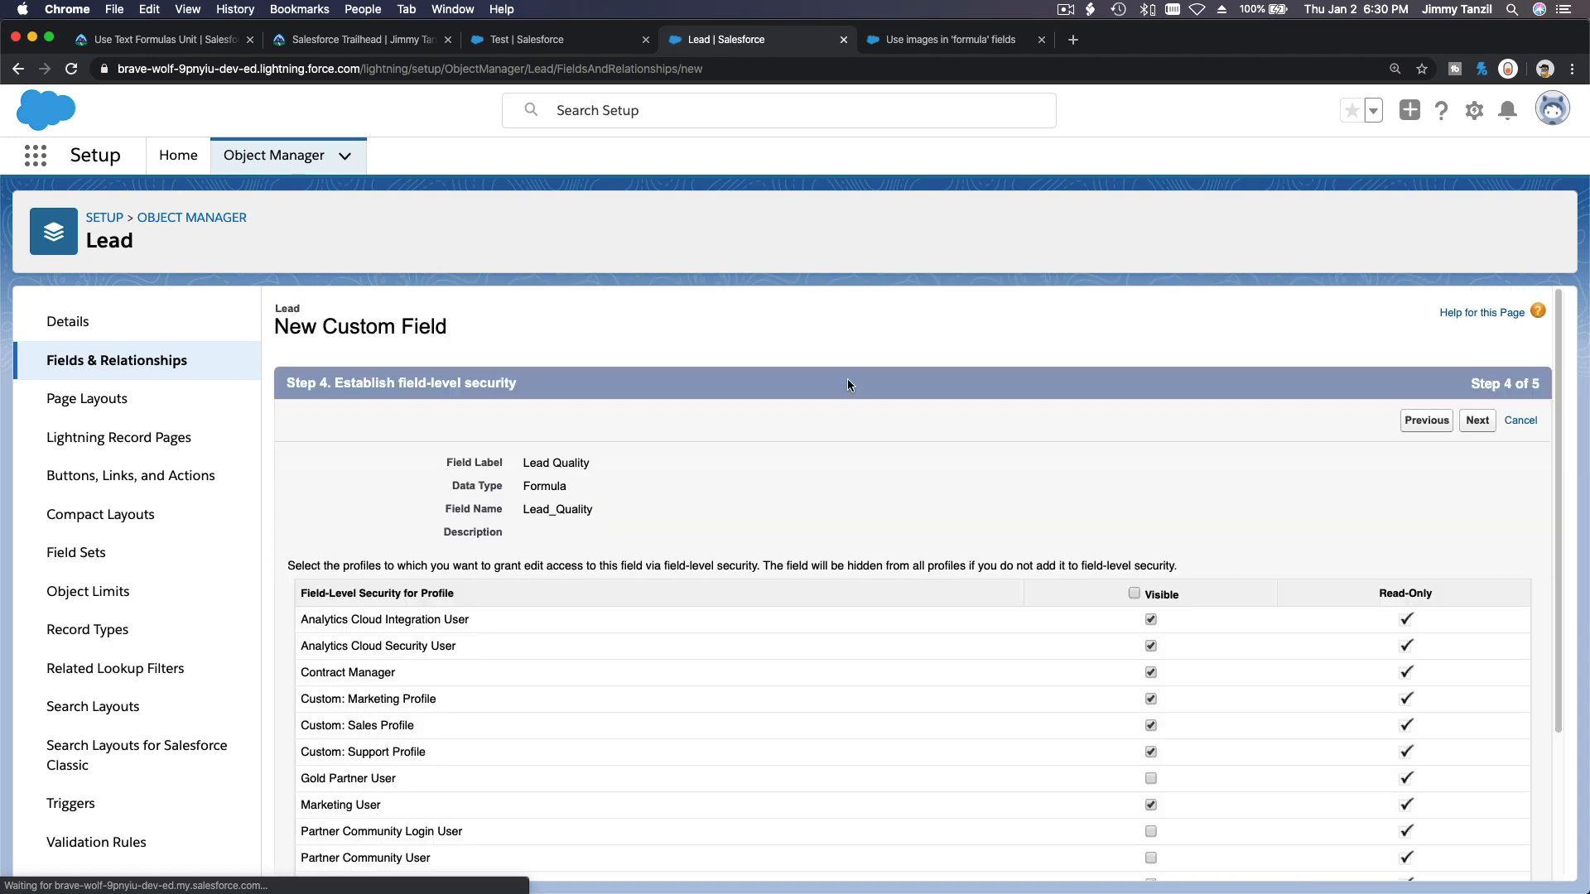
Make the Lead Quality field visible to all profiles and finish creating the field.
{"action": "scroll", "coordinate": [931, 459], "scroll_direction": "down", "scroll_amount": 1}
{"action": "left_click", "coordinate": [1134, 568]}
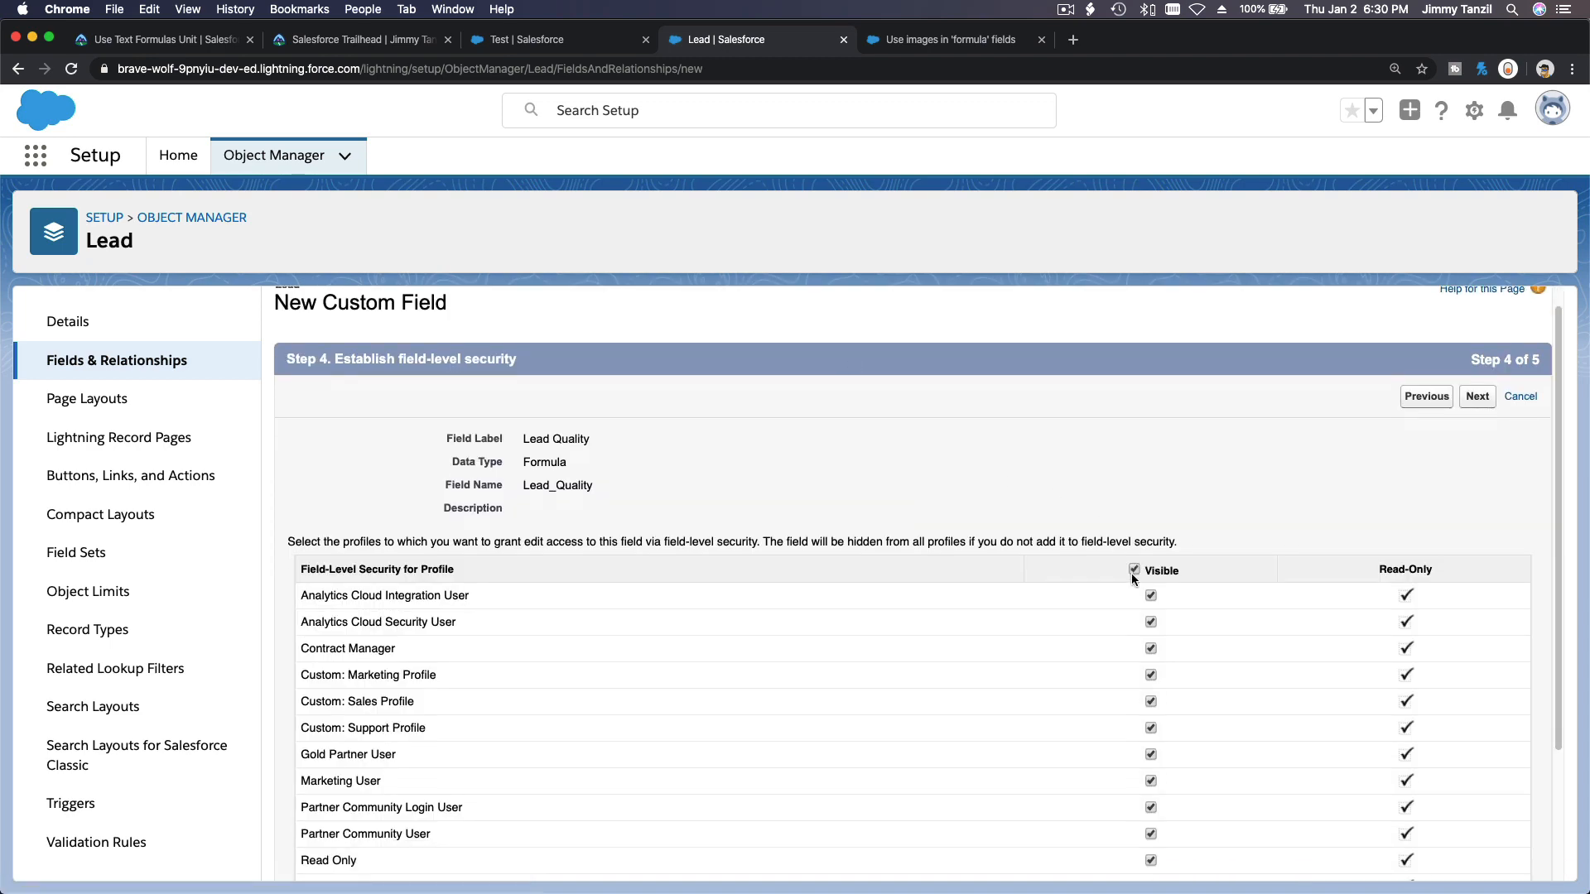
{"action": "scroll", "coordinate": [1231, 534], "scroll_direction": "down", "scroll_amount": 2}
{"action": "scroll", "coordinate": [1231, 535], "scroll_direction": "up", "scroll_amount": 3}
{"action": "left_click", "coordinate": [1477, 417]}
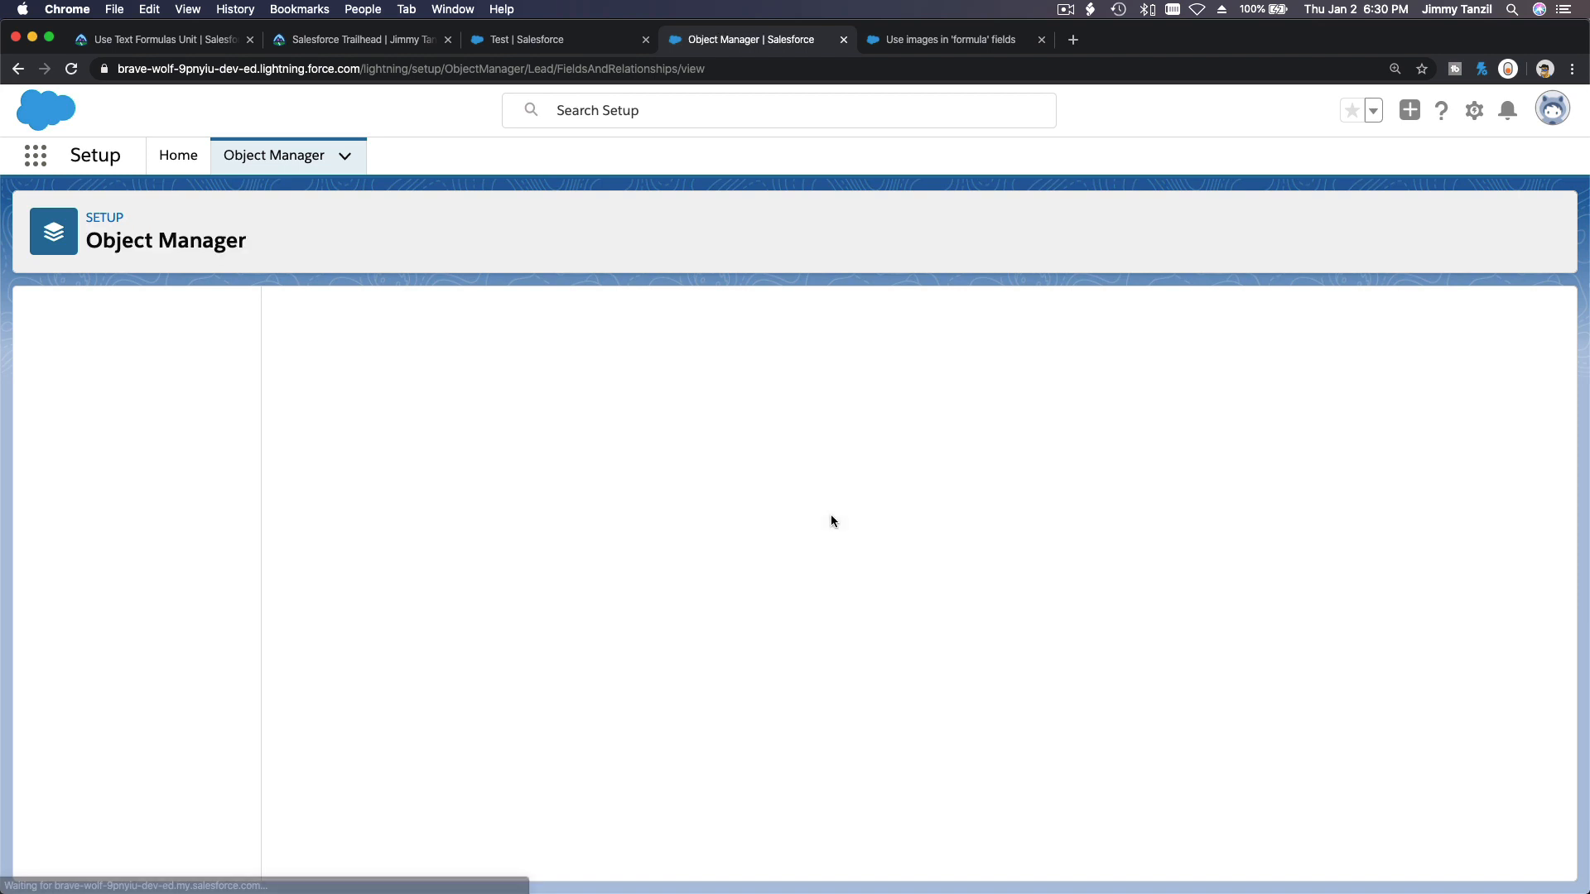
Reload the Test lead record and examine its details for the Lead Quality field.
{"action": "left_click", "coordinate": [509, 43]}
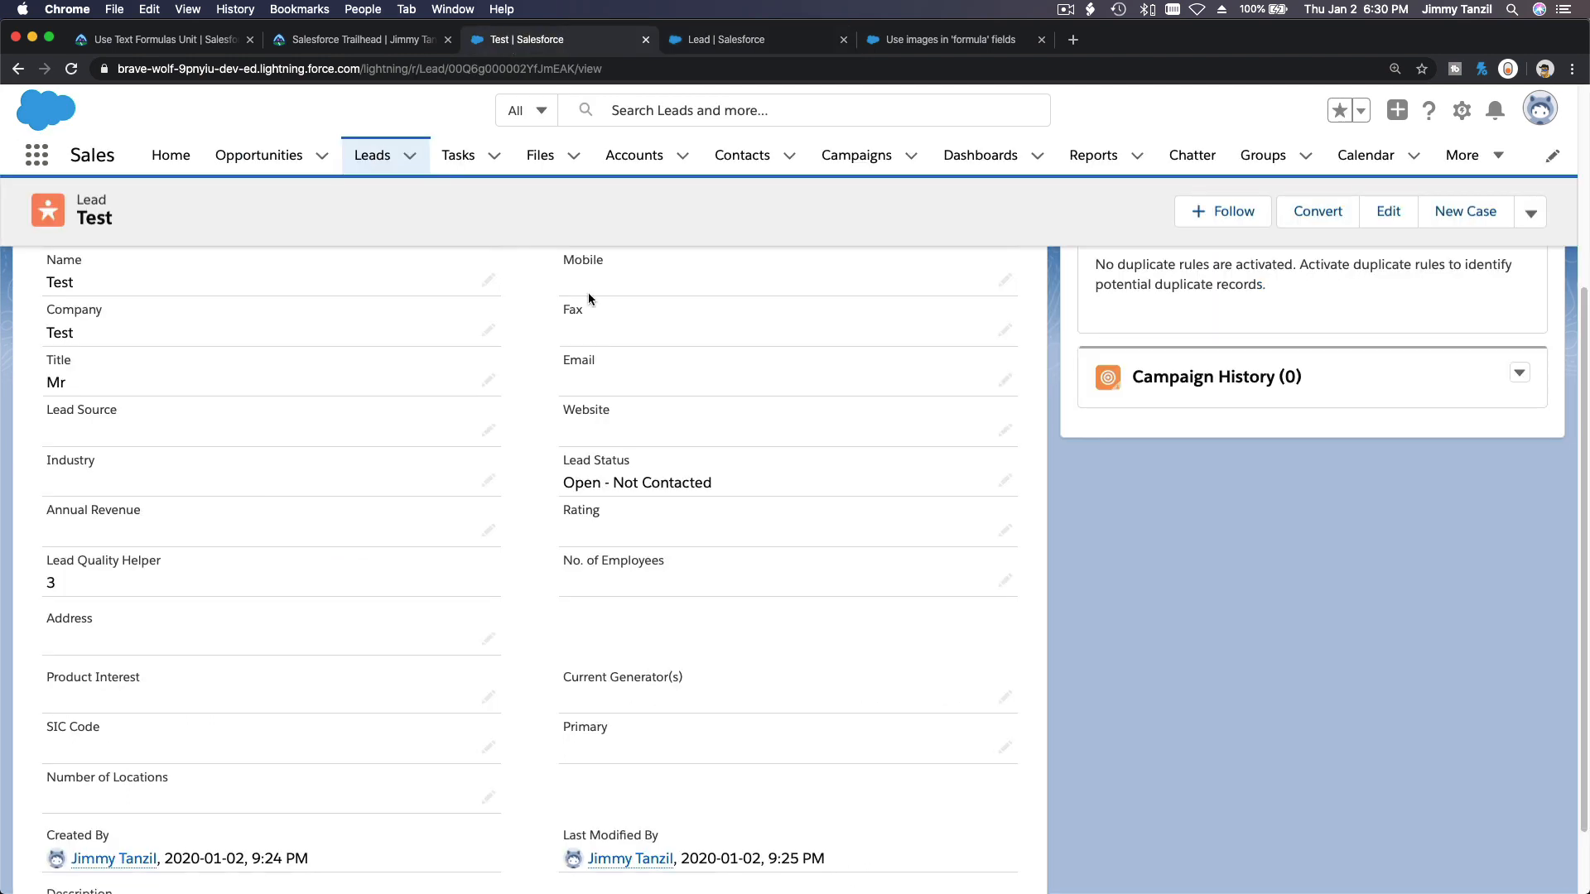
{"action": "scroll", "coordinate": [617, 406], "scroll_direction": "down", "scroll_amount": 2}
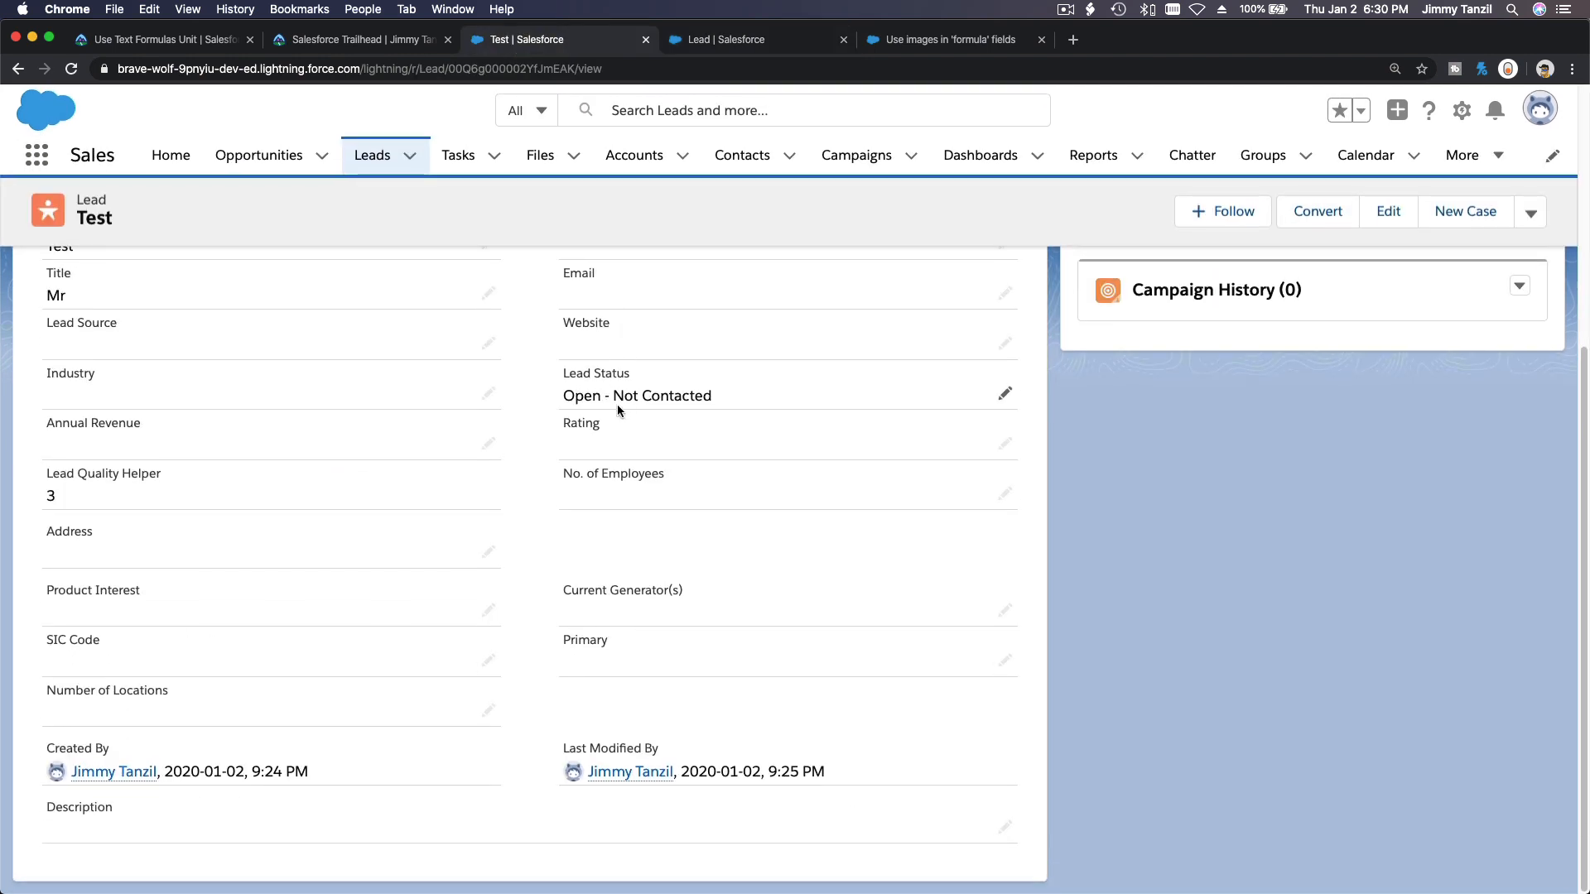
{"action": "scroll", "coordinate": [618, 404], "scroll_direction": "up", "scroll_amount": 8}
{"action": "scroll", "coordinate": [577, 471], "scroll_direction": "down", "scroll_amount": 5}
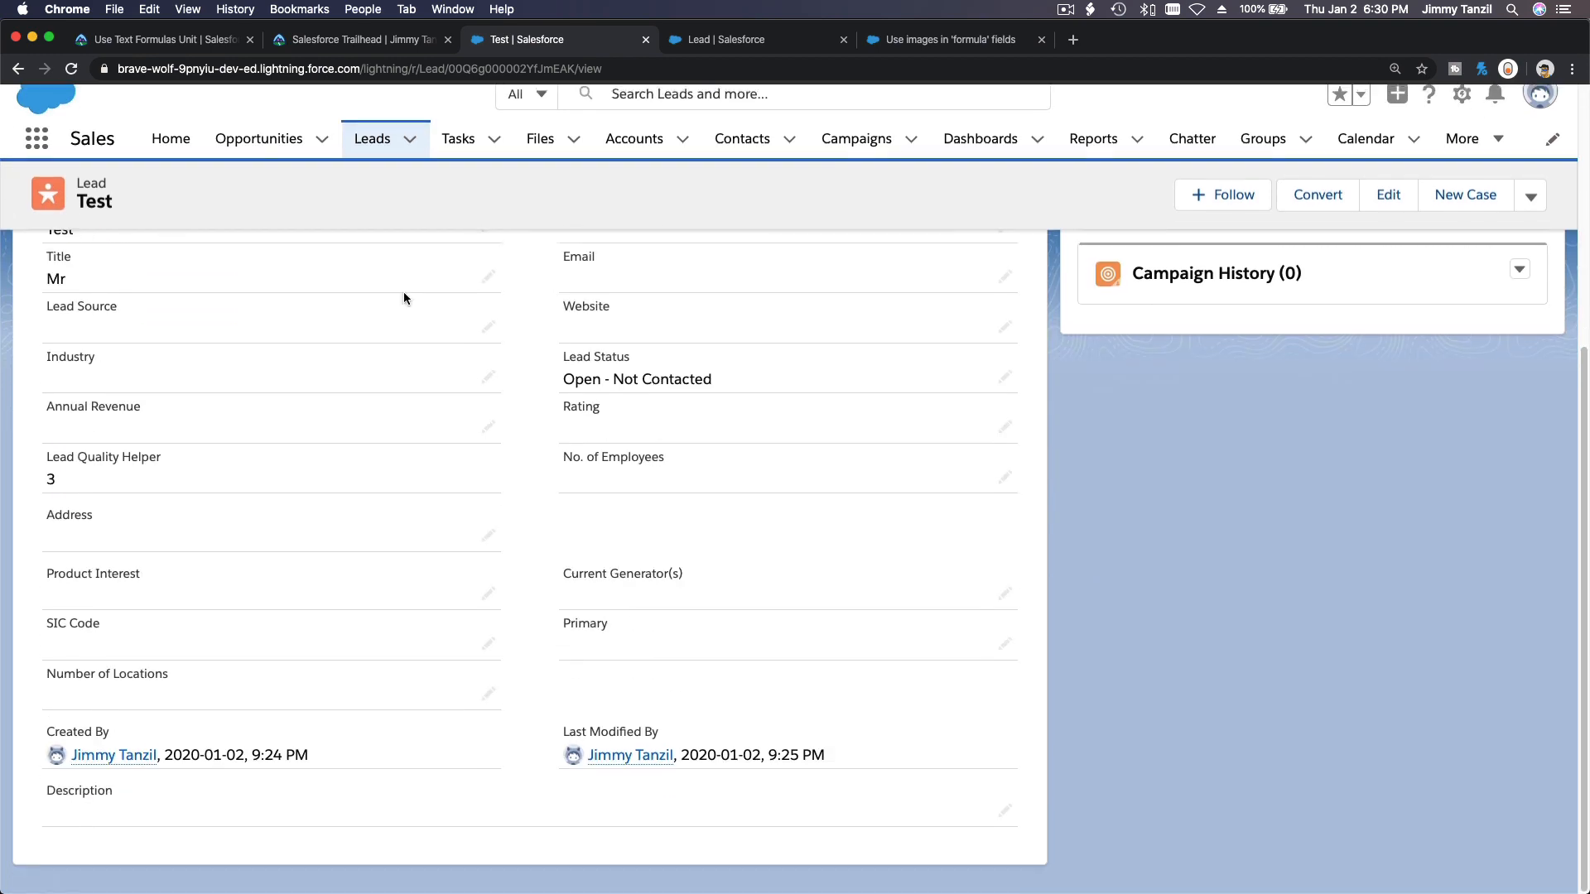
{"action": "left_click", "coordinate": [71, 68]}
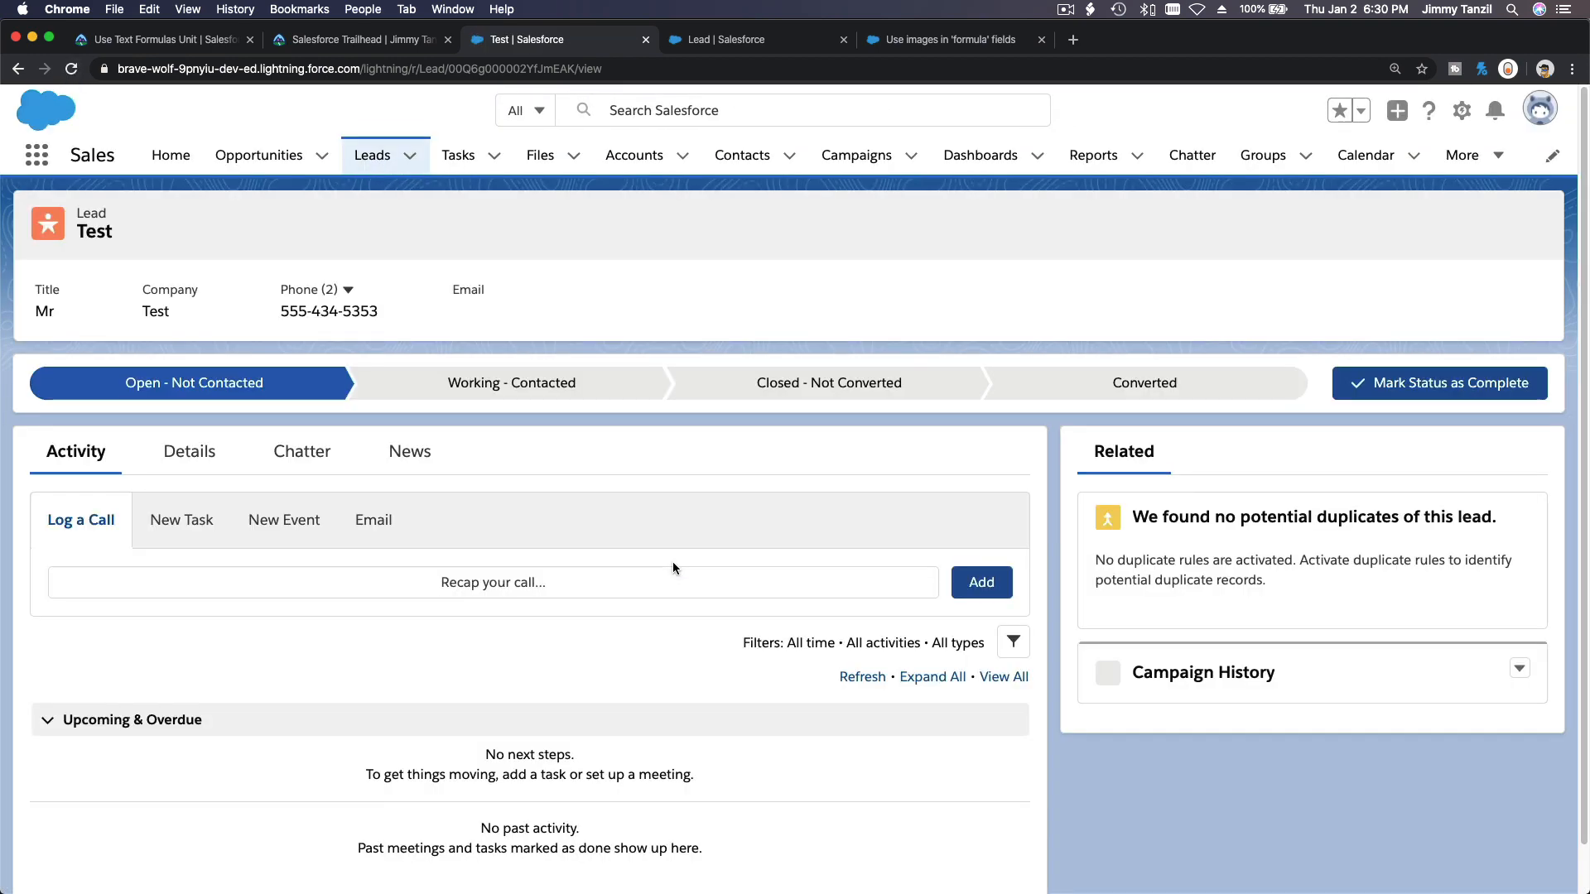
{"action": "left_click", "coordinate": [188, 451]}
{"action": "scroll", "coordinate": [523, 598], "scroll_direction": "down", "scroll_amount": 5}
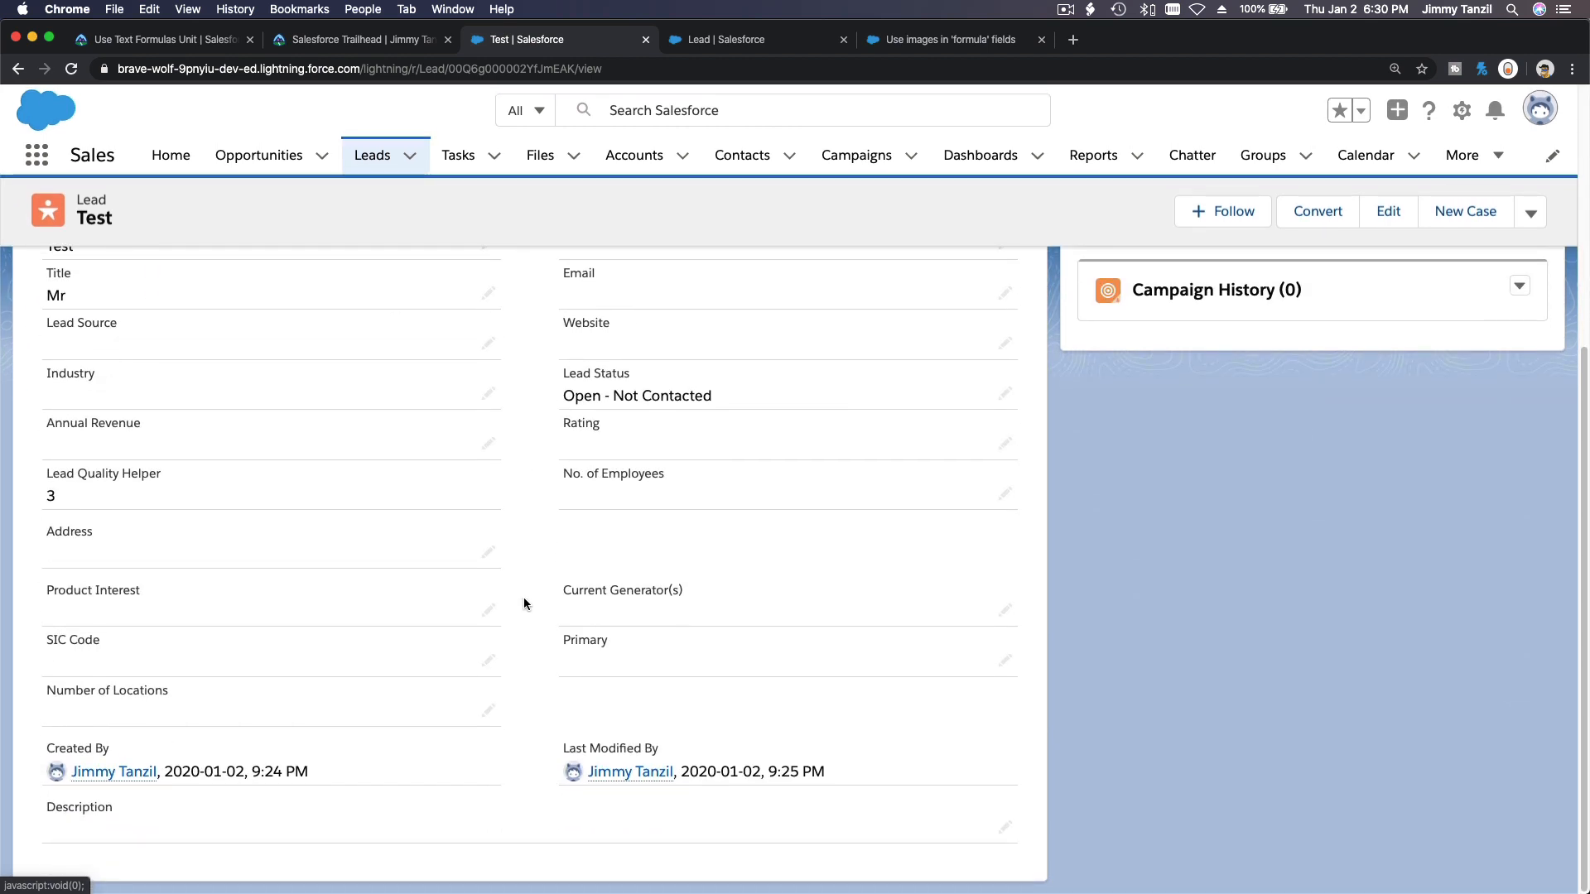
{"action": "scroll", "coordinate": [524, 598], "scroll_direction": "up", "scroll_amount": 5}
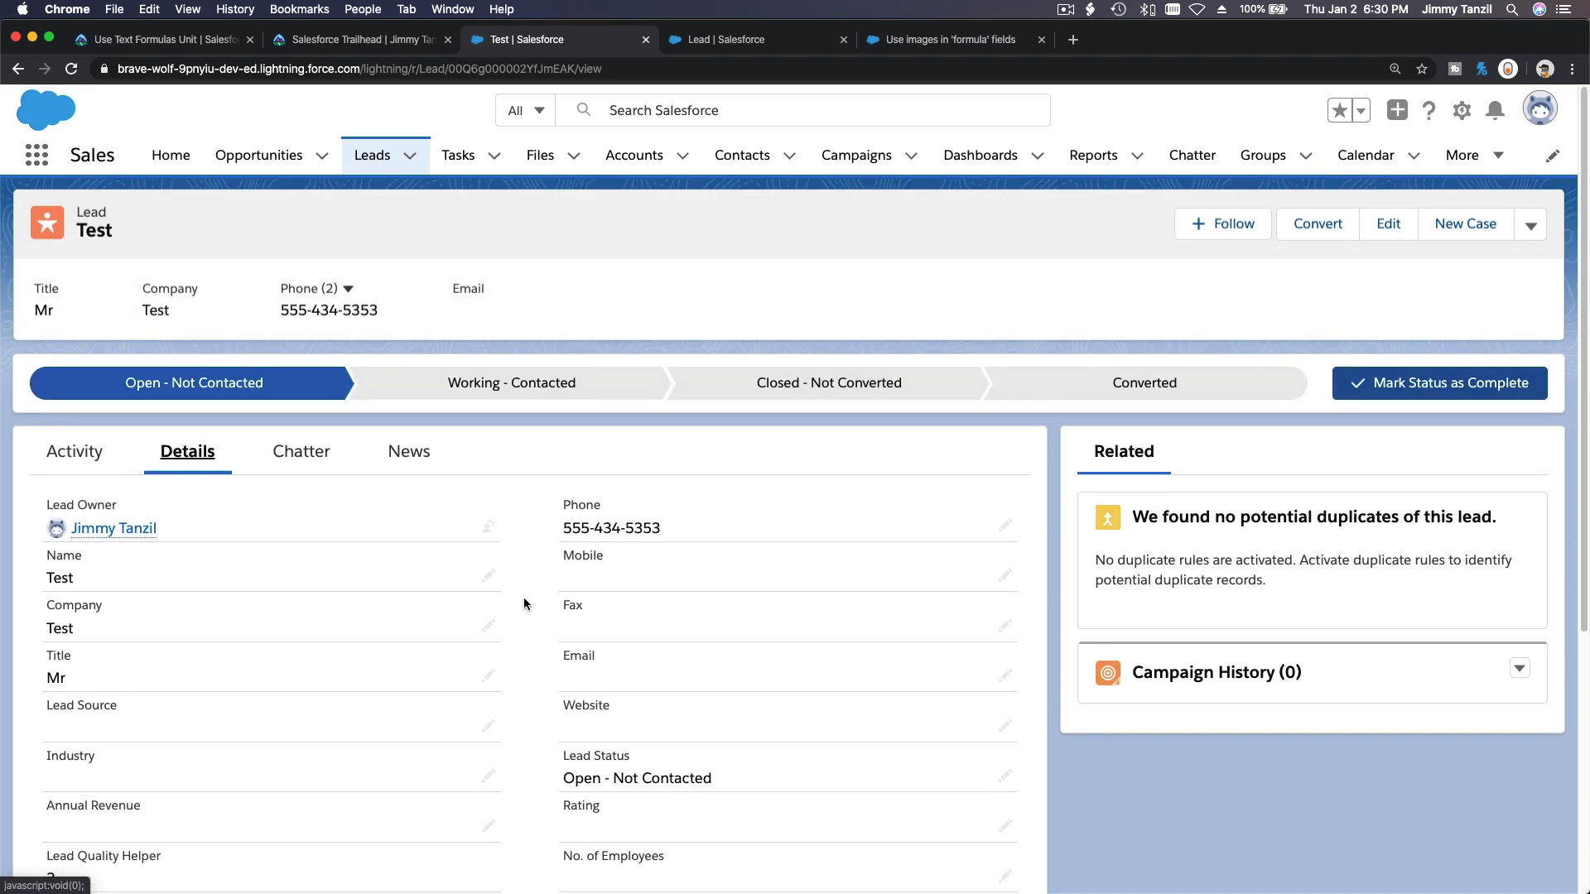
{"action": "left_click", "coordinate": [71, 69]}
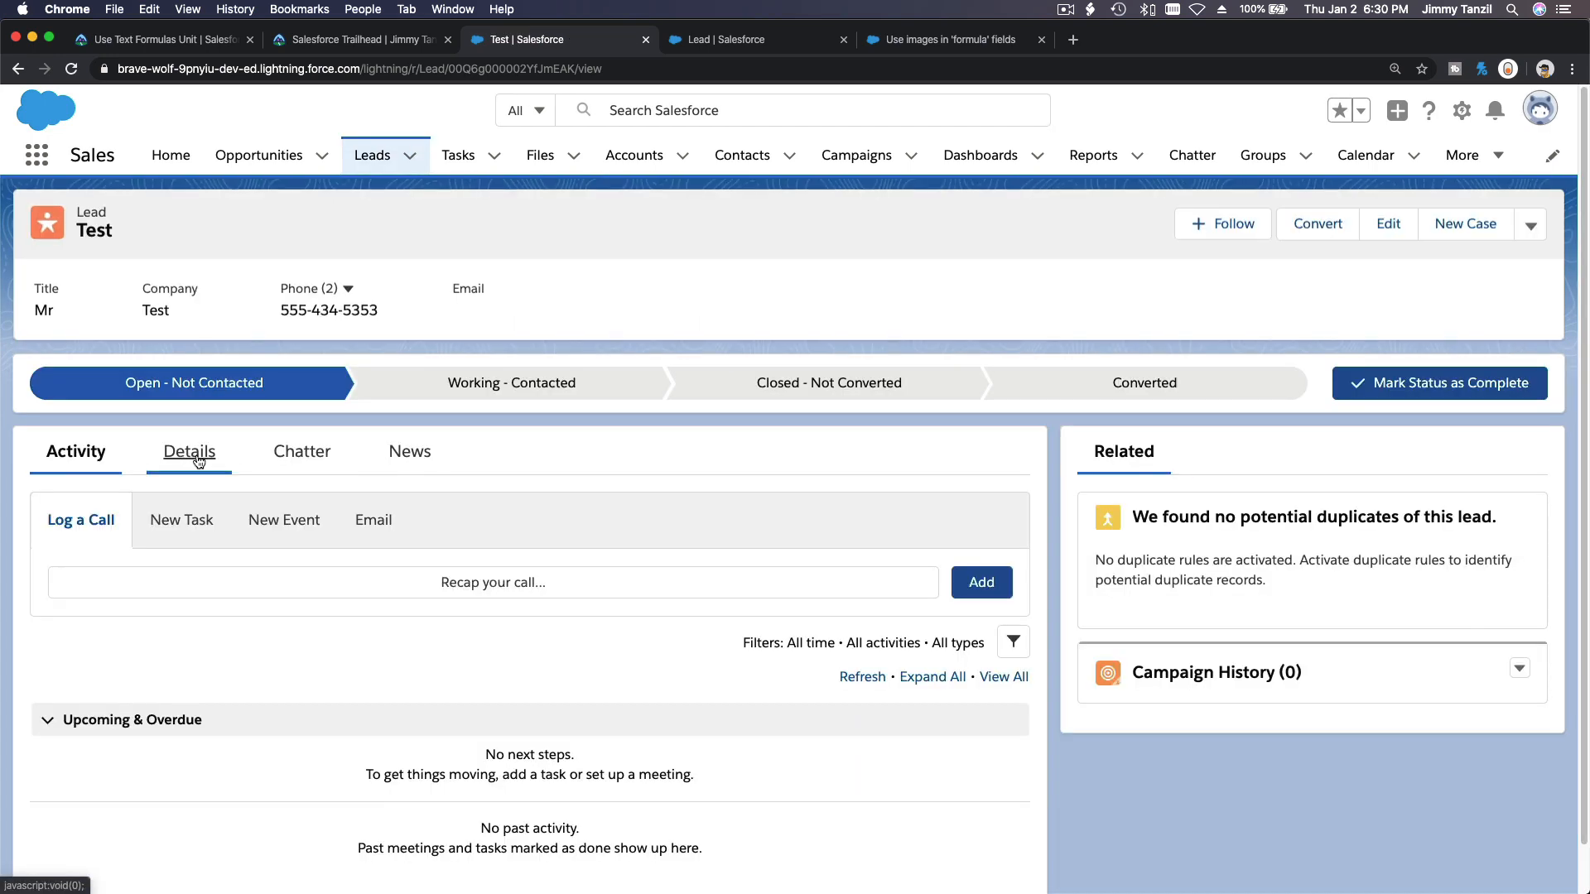
{"action": "left_click", "coordinate": [199, 461]}
{"action": "scroll", "coordinate": [364, 591], "scroll_direction": "down", "scroll_amount": 6}
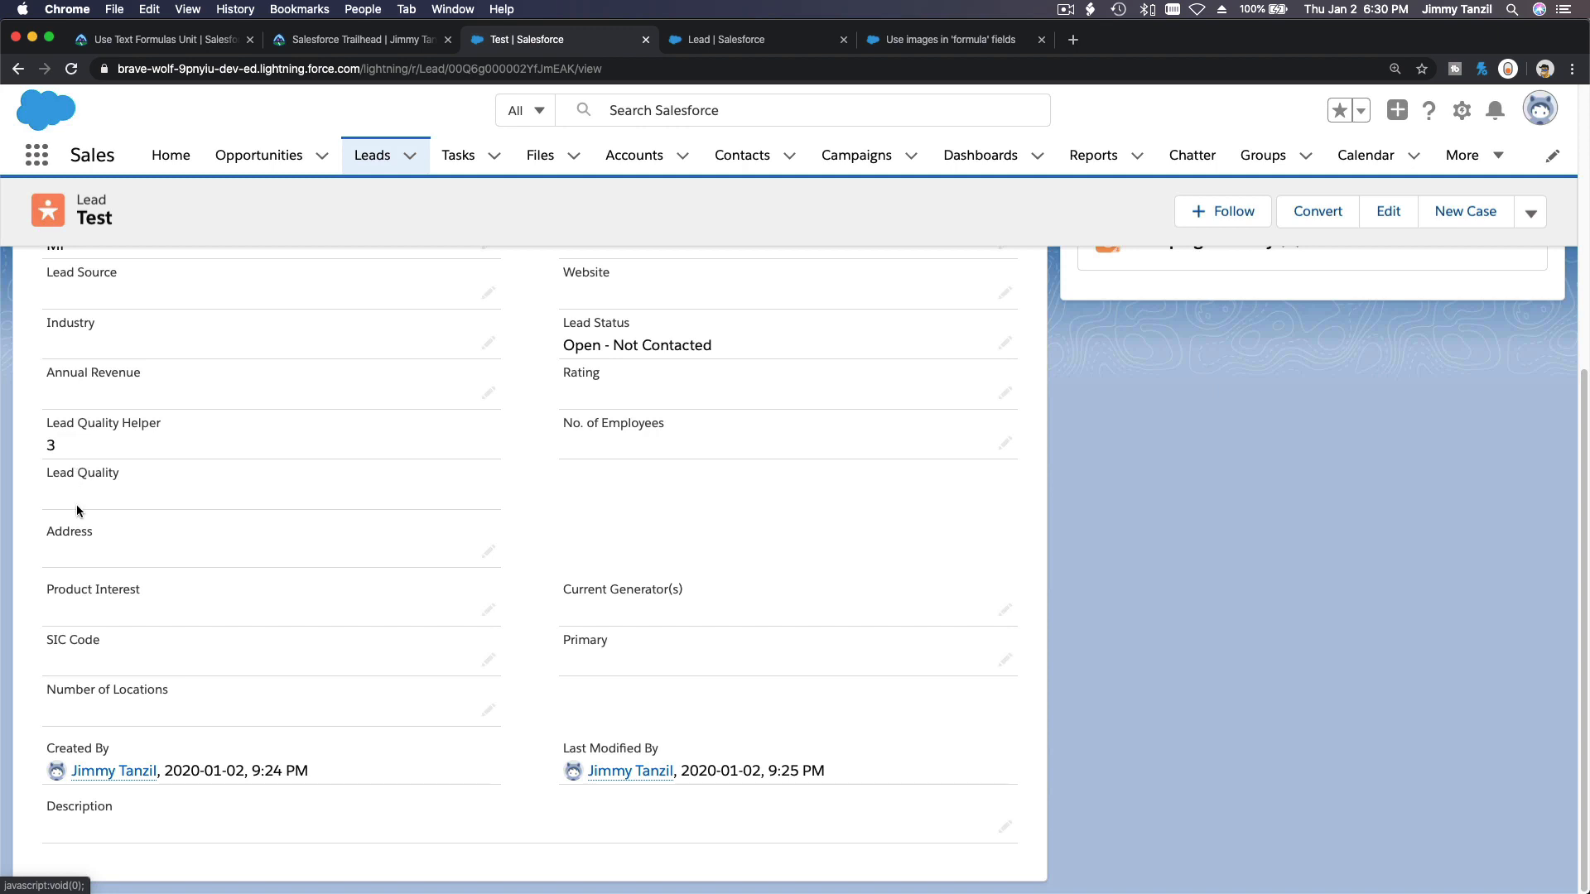
{"action": "triple_click", "coordinate": [72, 475]}
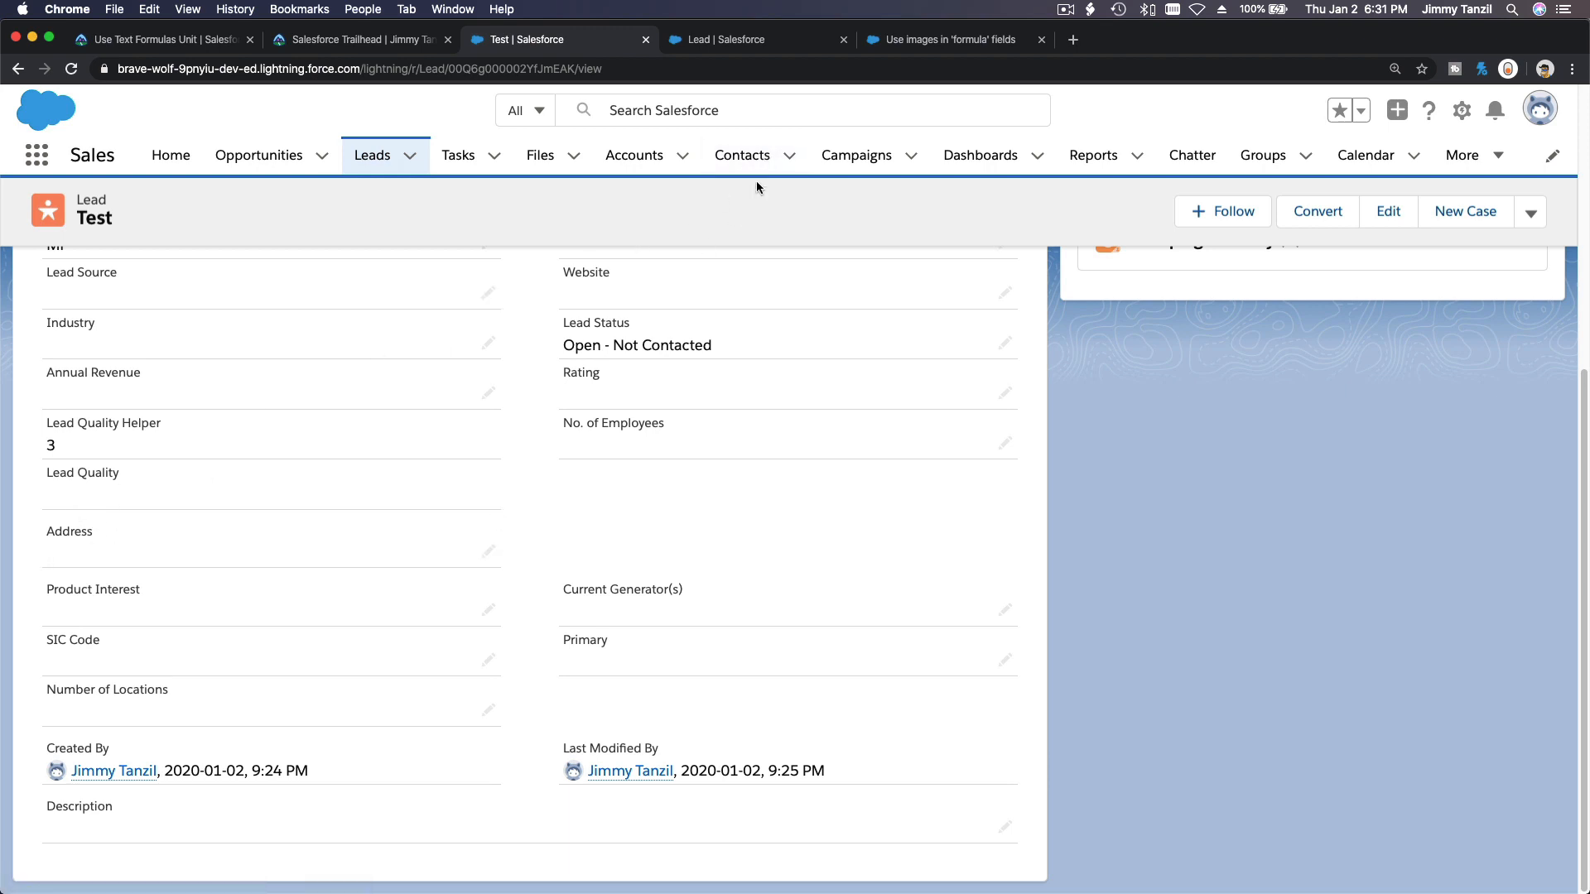
Filter the Lead fields for lead and open the Lead Quality field definition.
{"action": "left_click", "coordinate": [748, 46]}
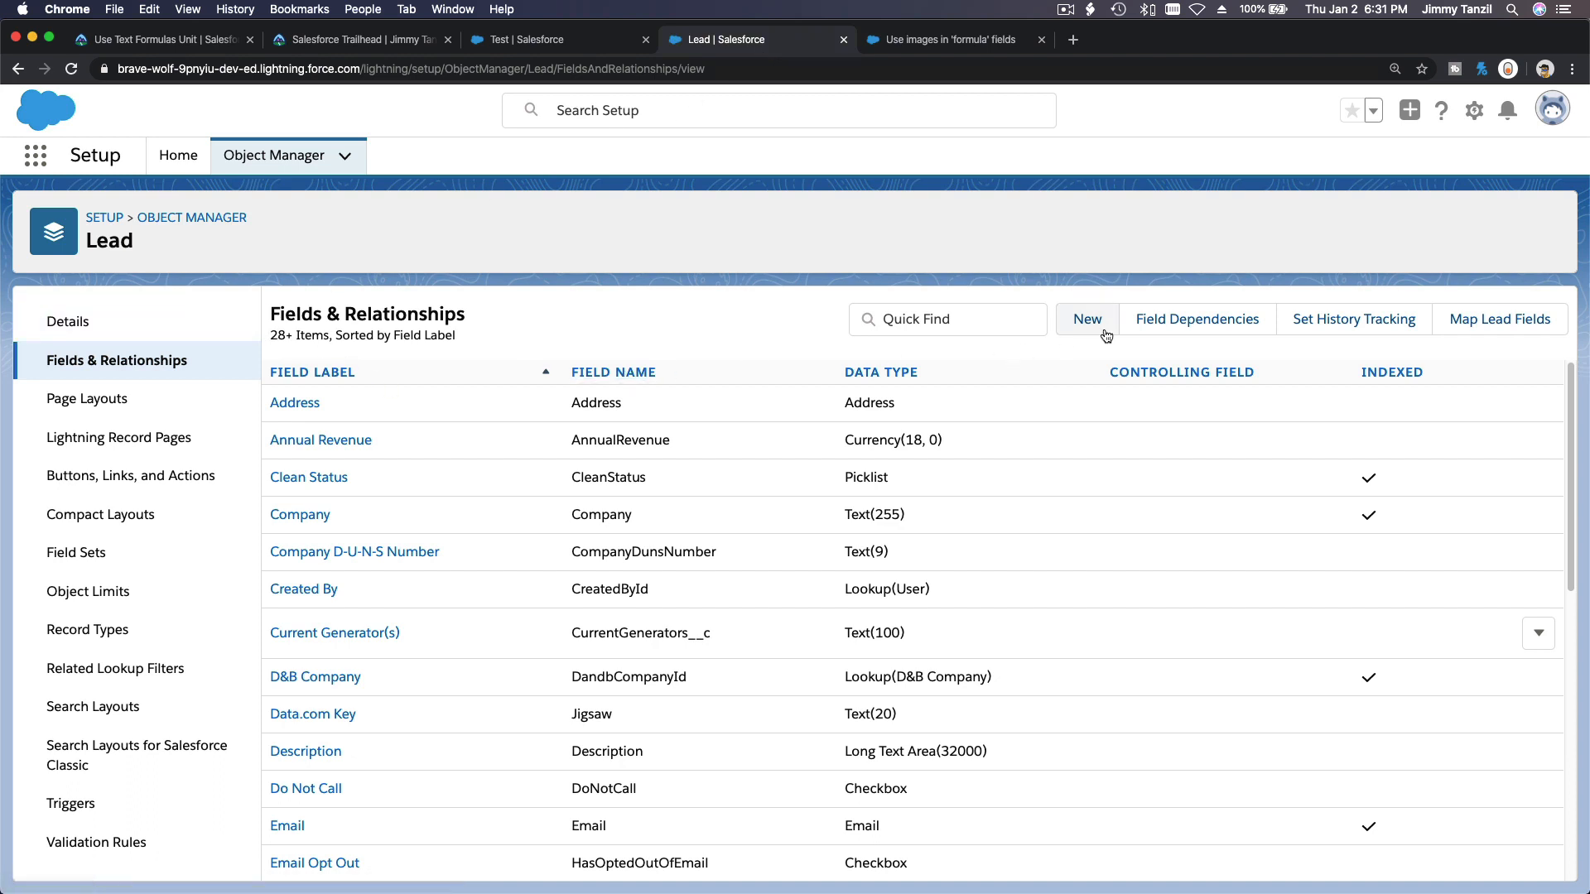
{"action": "left_click", "coordinate": [1027, 318]}
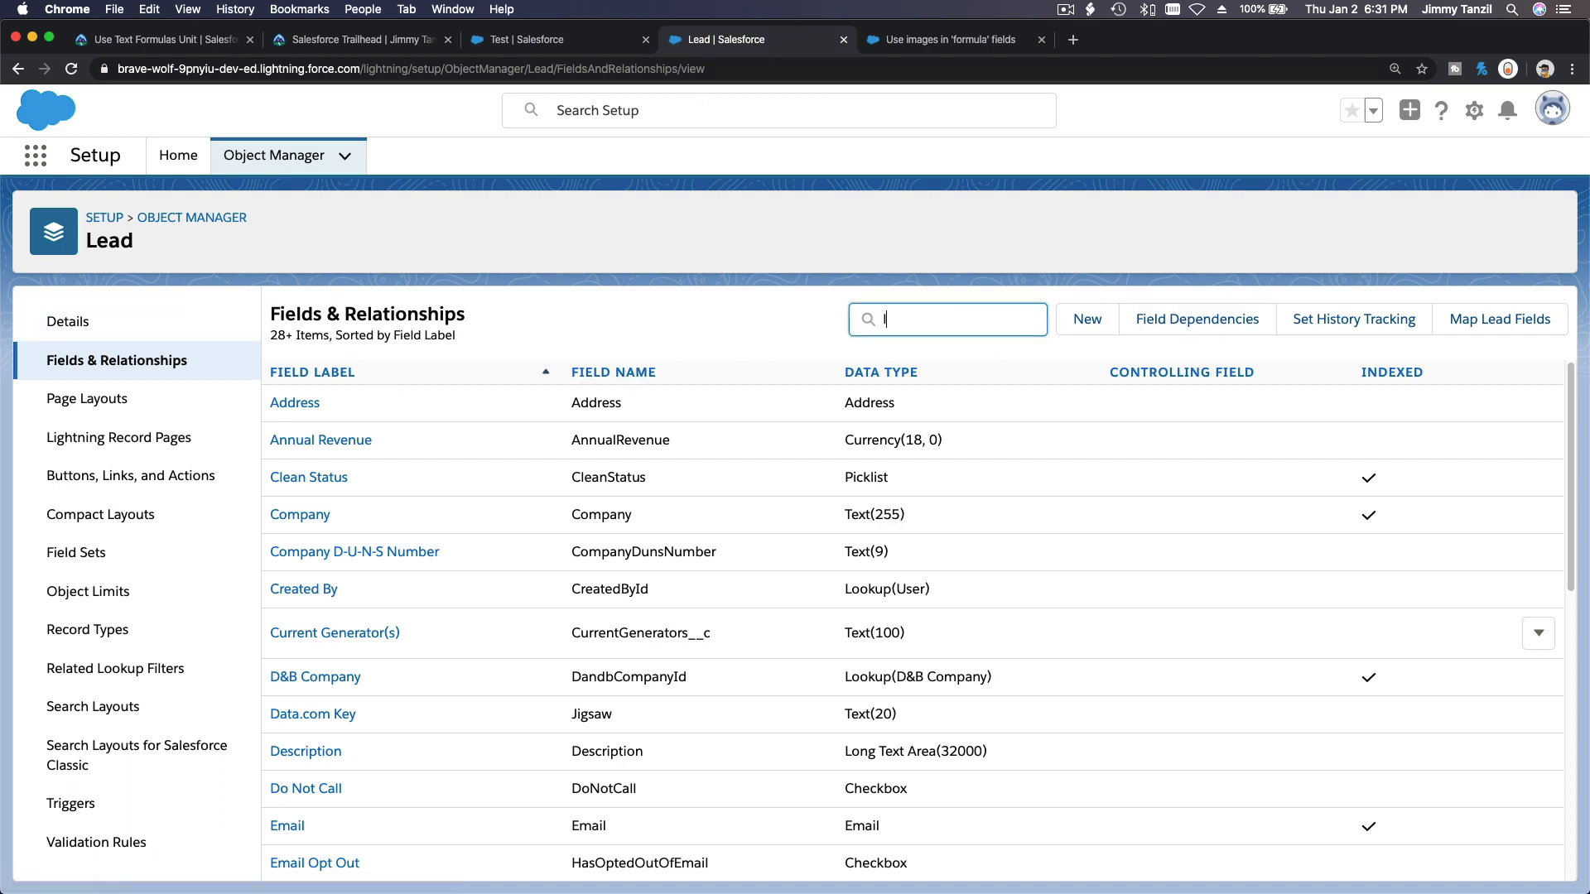
{"action": "type", "text": "lead"}
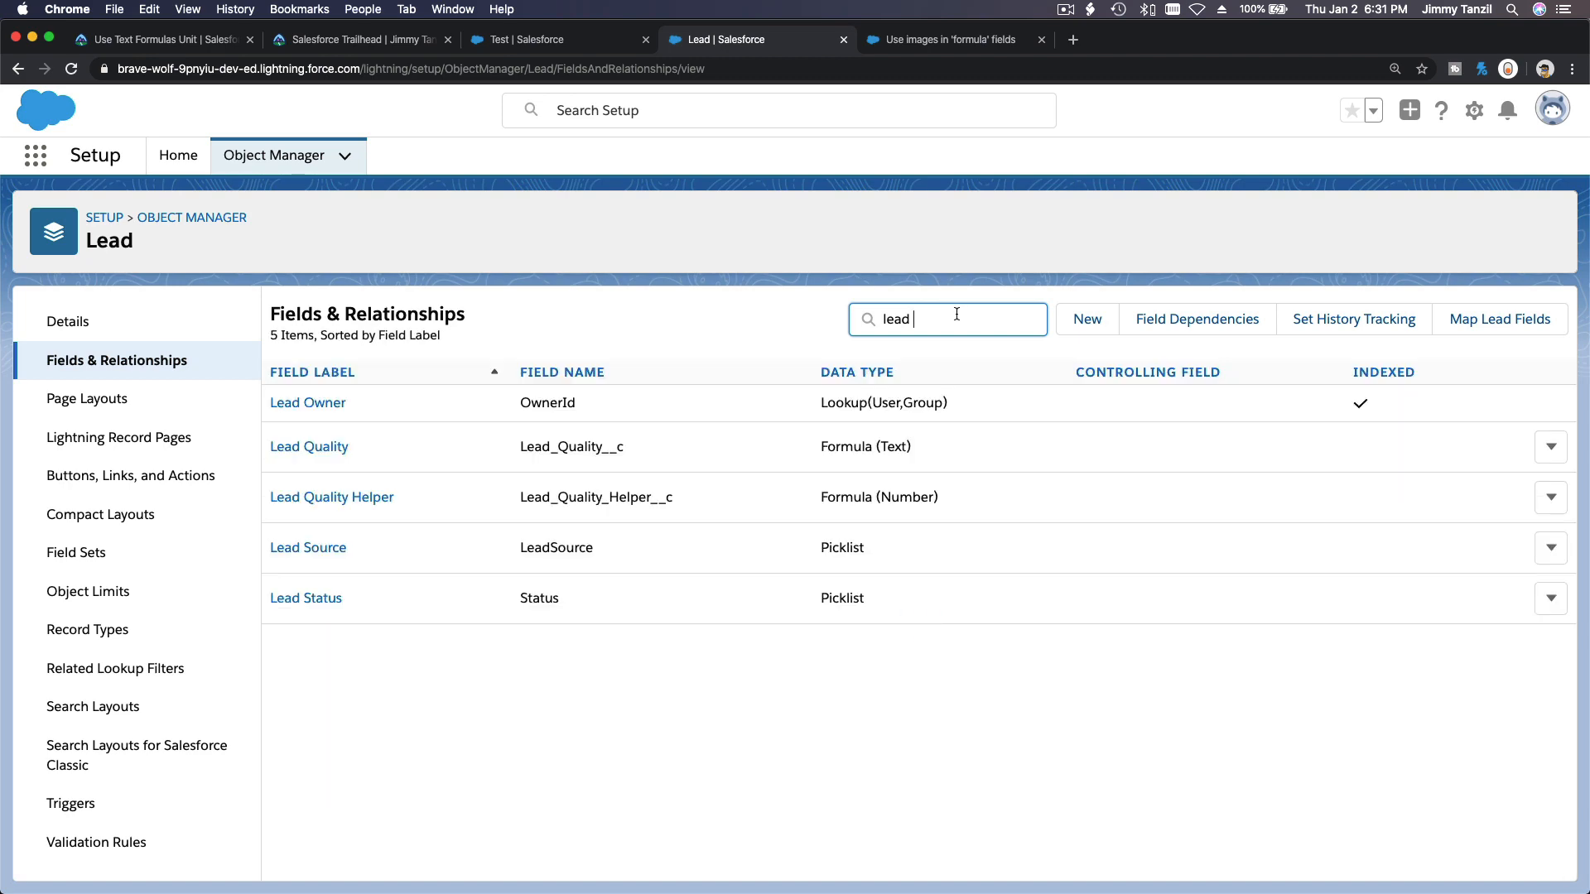
{"action": "left_click", "coordinate": [338, 450]}
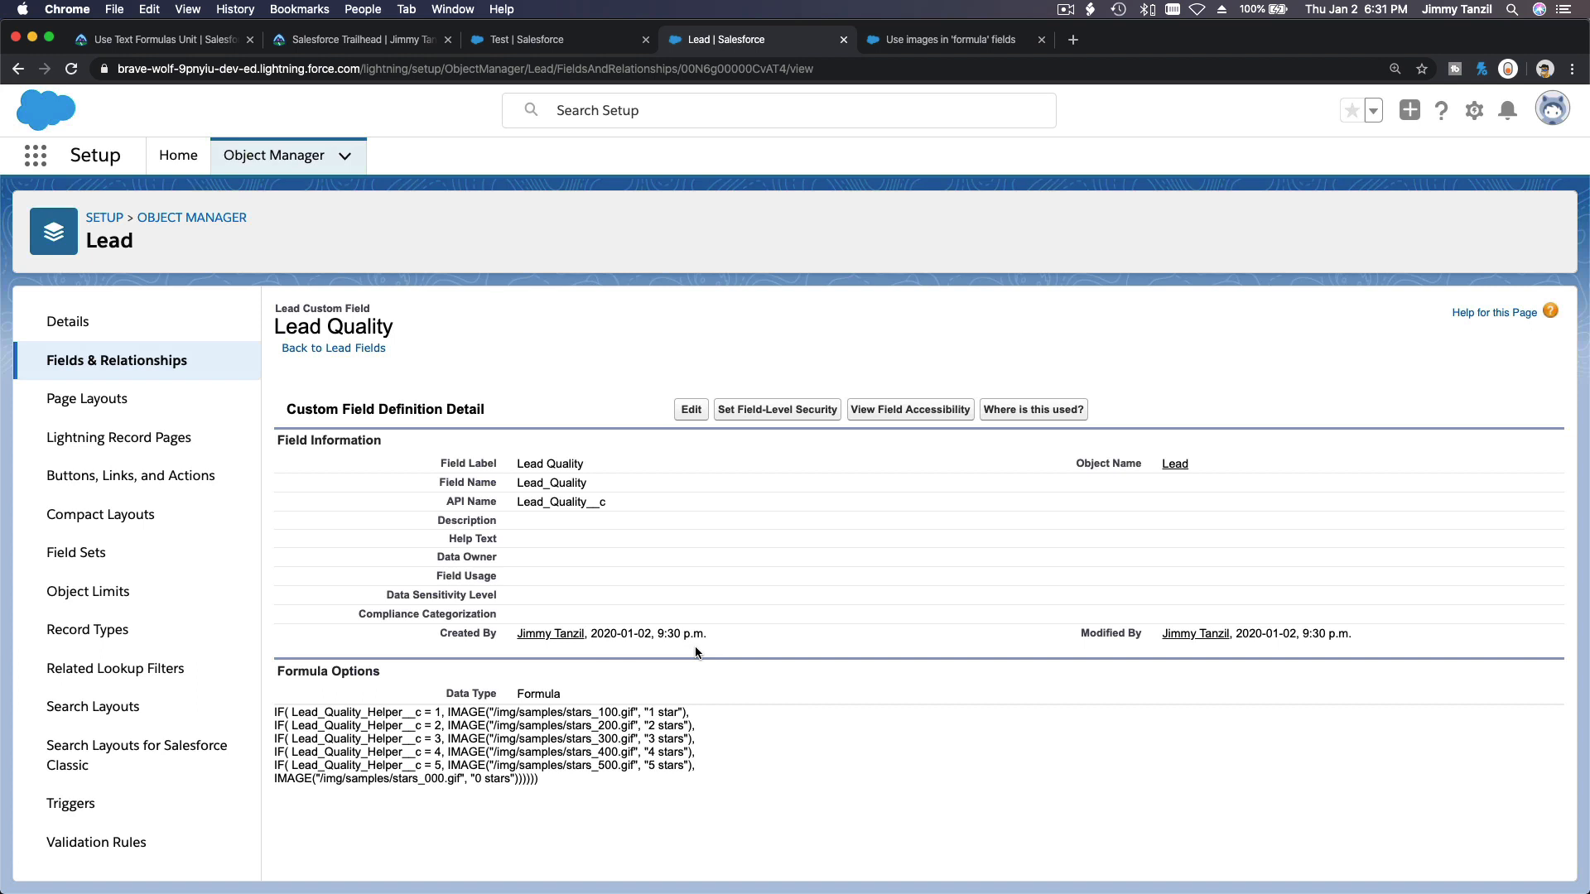
Enter a sample e-mail address in the Test lead's Email field and save.
{"action": "left_click", "coordinate": [534, 42]}
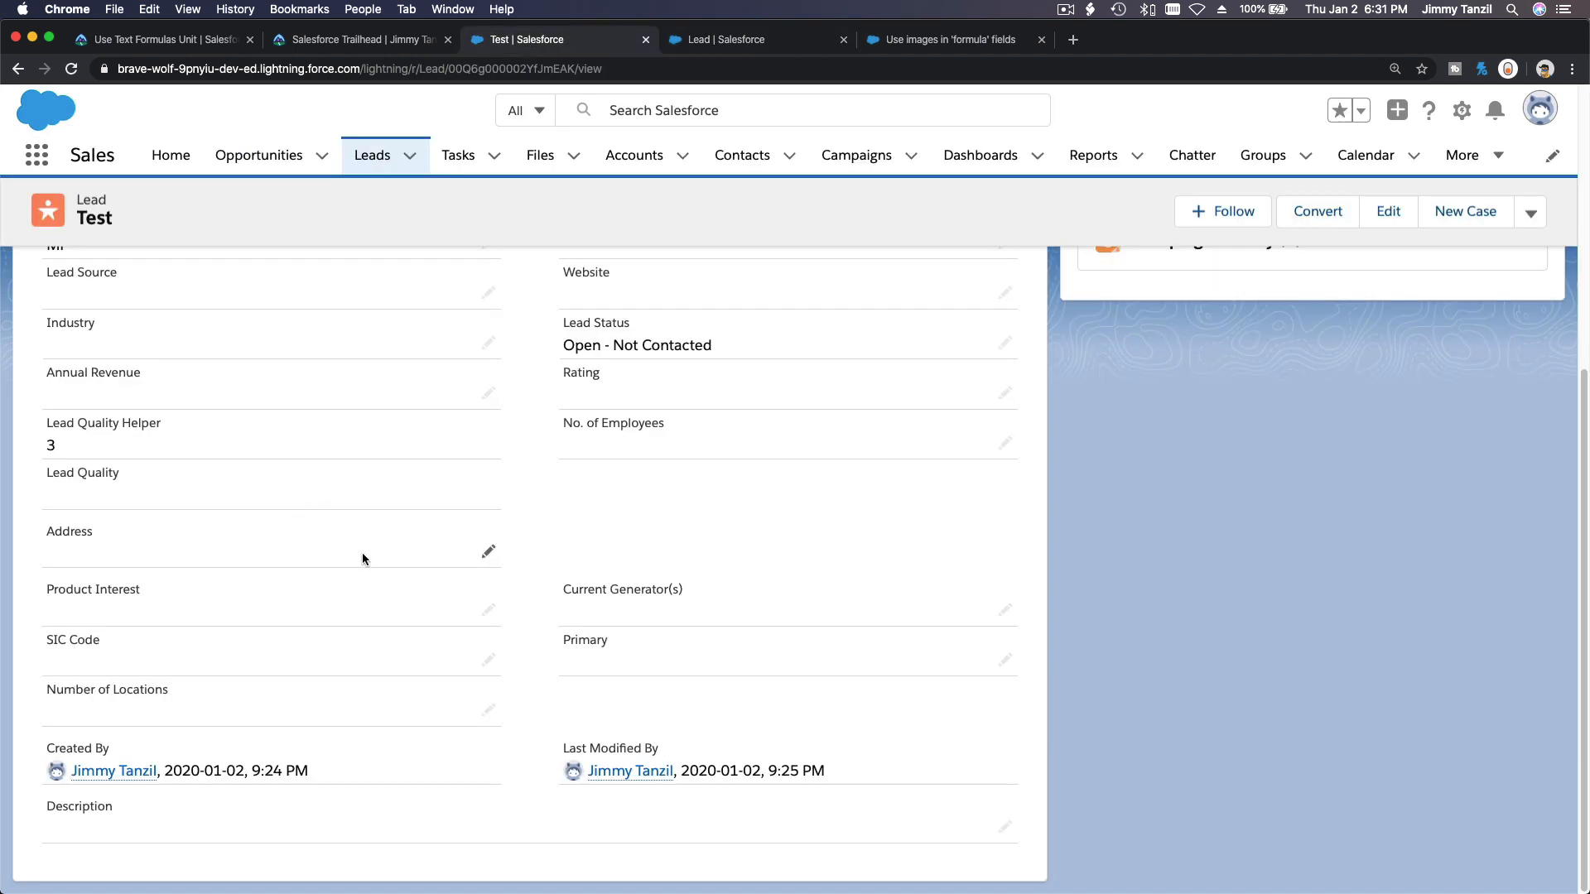
{"action": "scroll", "coordinate": [514, 624], "scroll_direction": "up", "scroll_amount": 5}
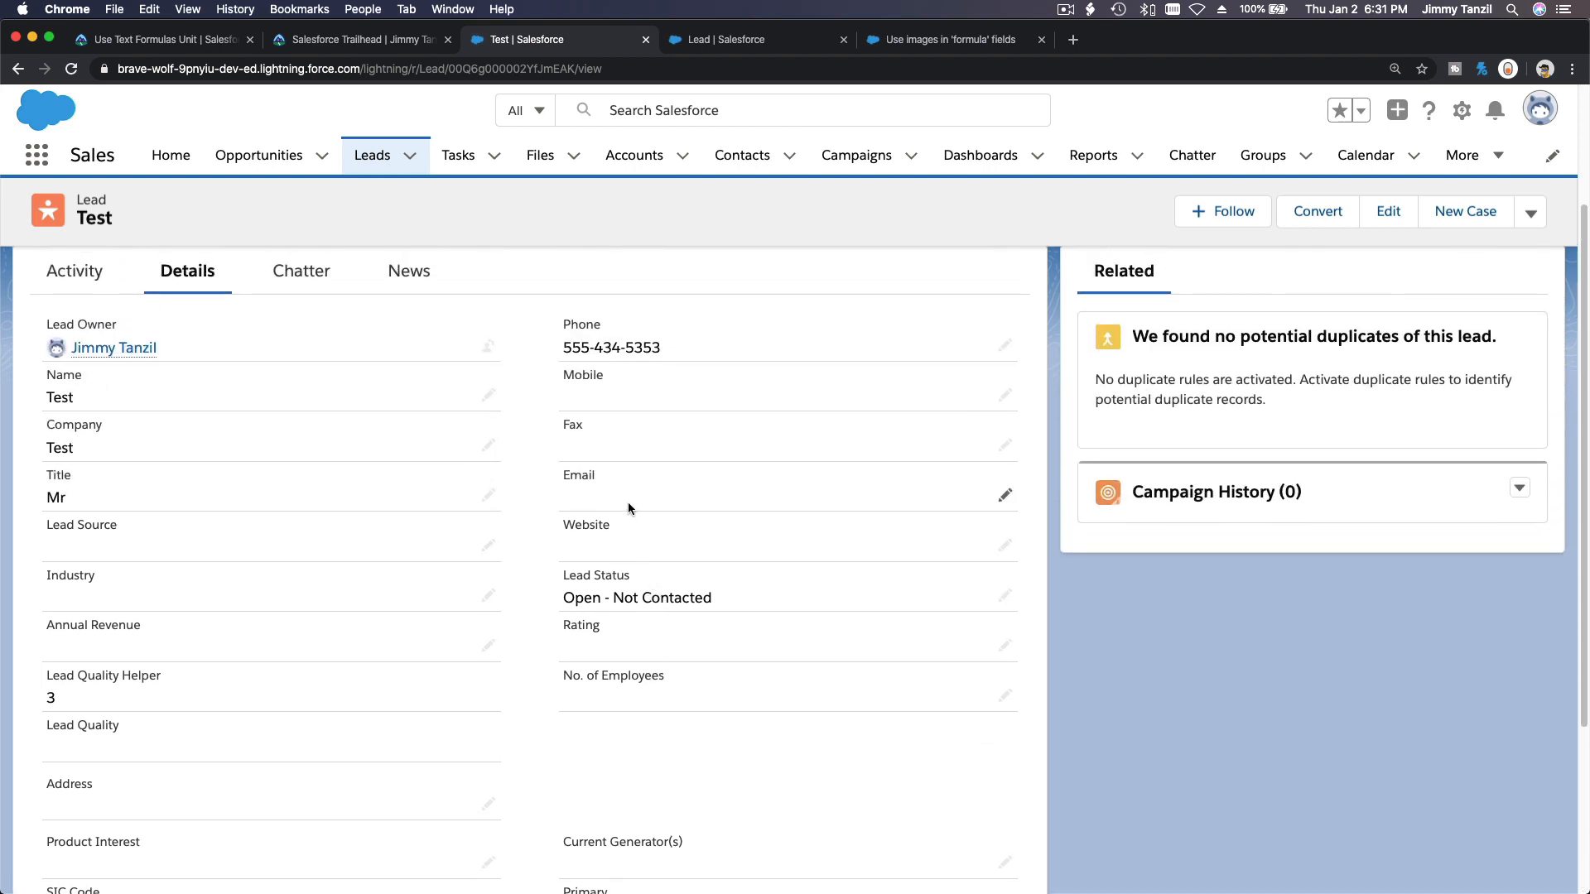
{"action": "double_click", "coordinate": [628, 502]}
{"action": "type", "text": "blah"}
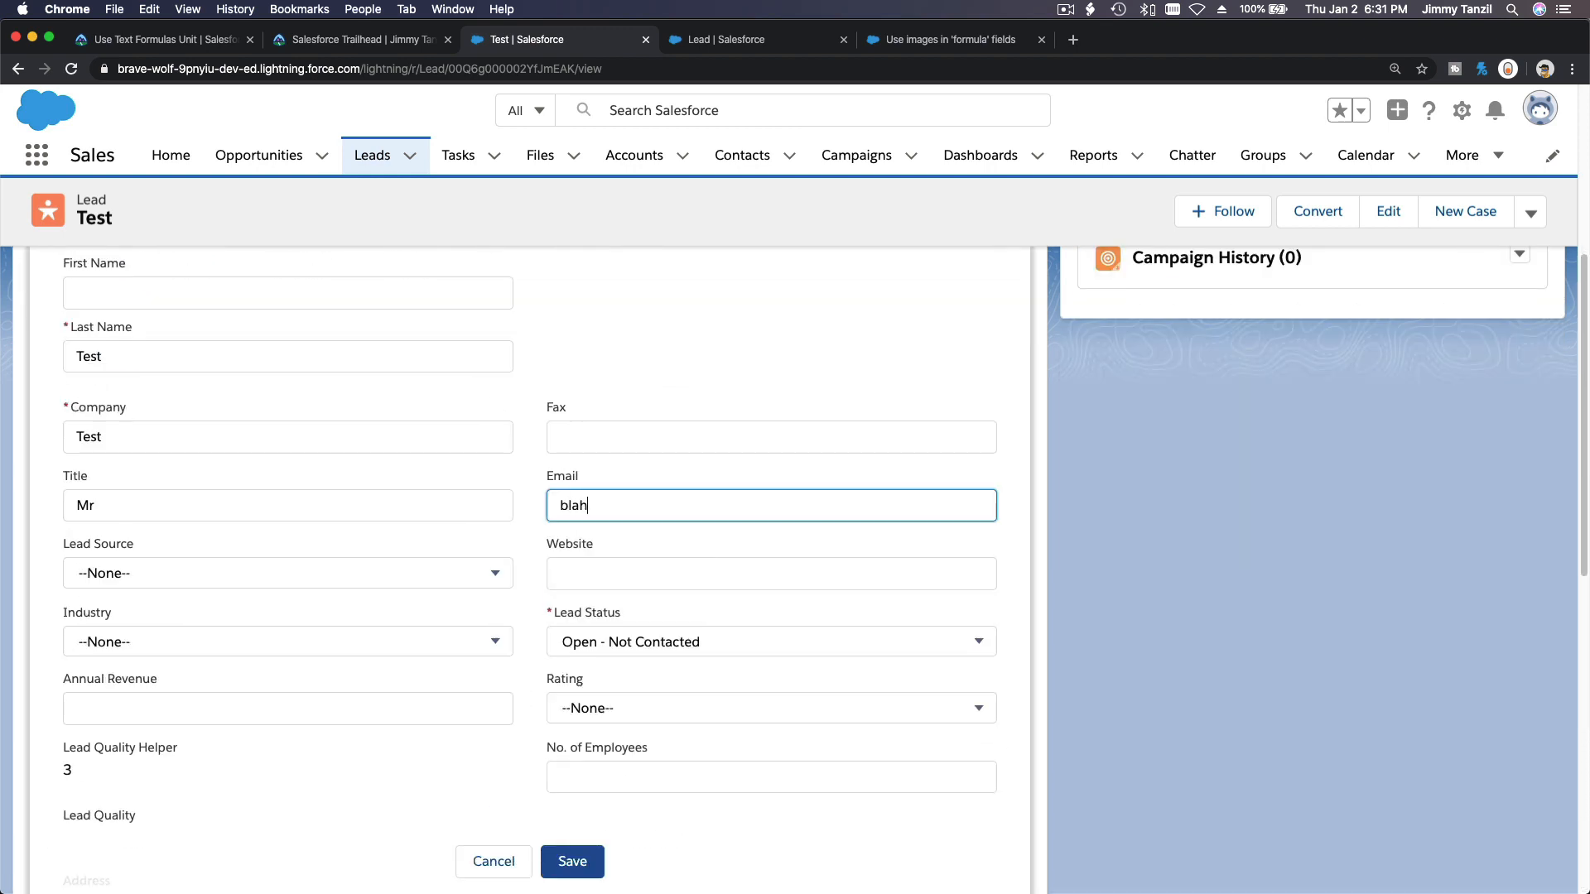
{"action": "type", "text": "@blah.com"}
{"action": "left_click", "coordinate": [572, 861]}
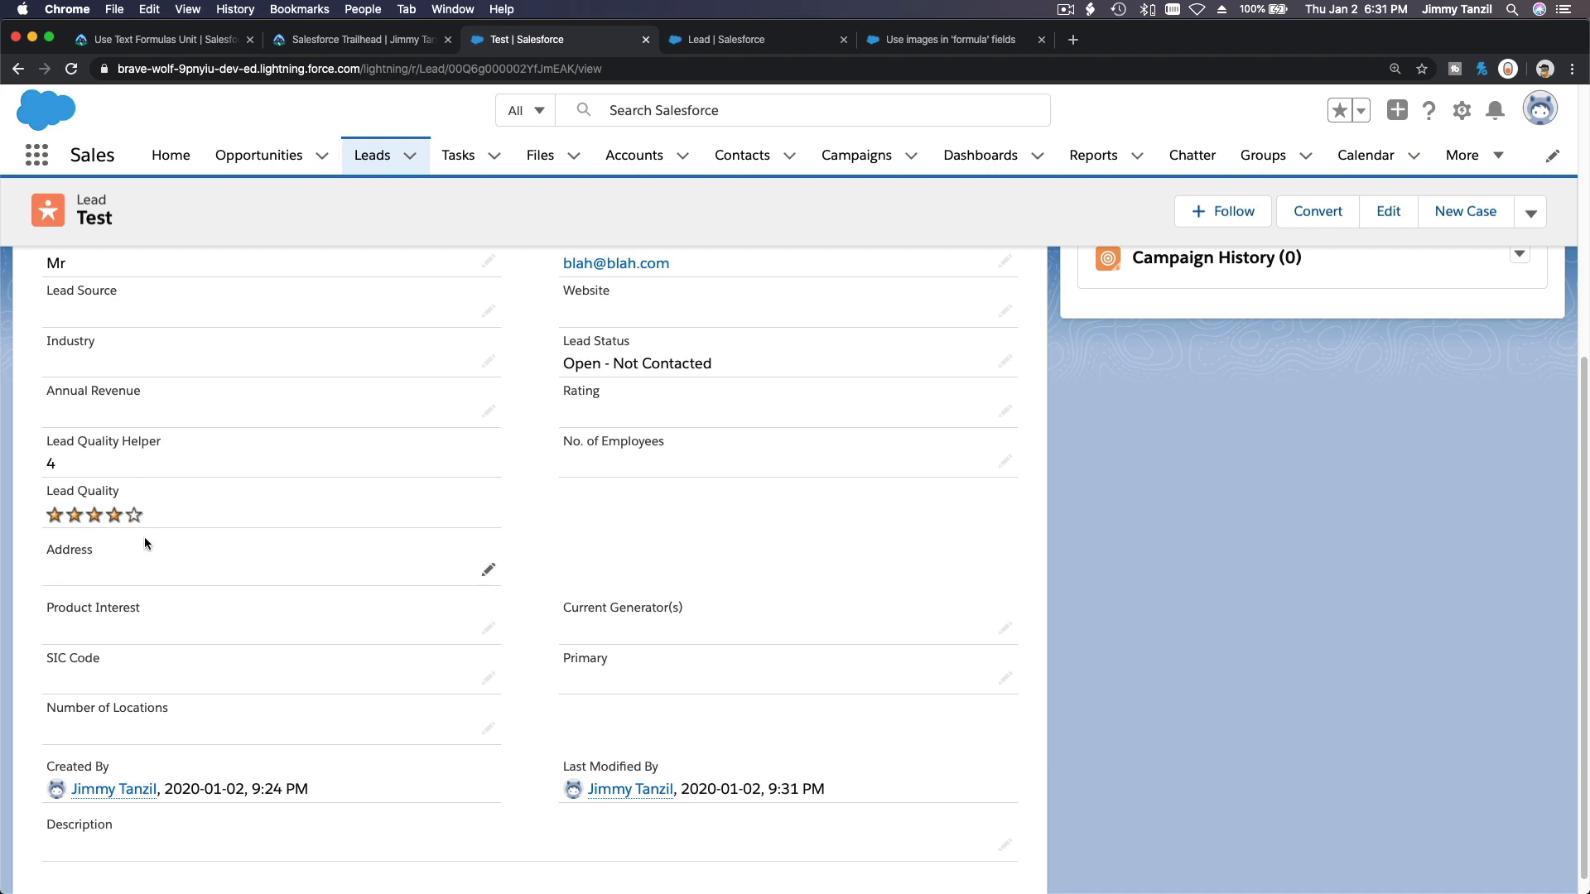
Set the Test lead's Industry to Apparel and save.
{"action": "scroll", "coordinate": [145, 541], "scroll_direction": "up", "scroll_amount": 1}
{"action": "scroll", "coordinate": [102, 553], "scroll_direction": "up", "scroll_amount": 2}
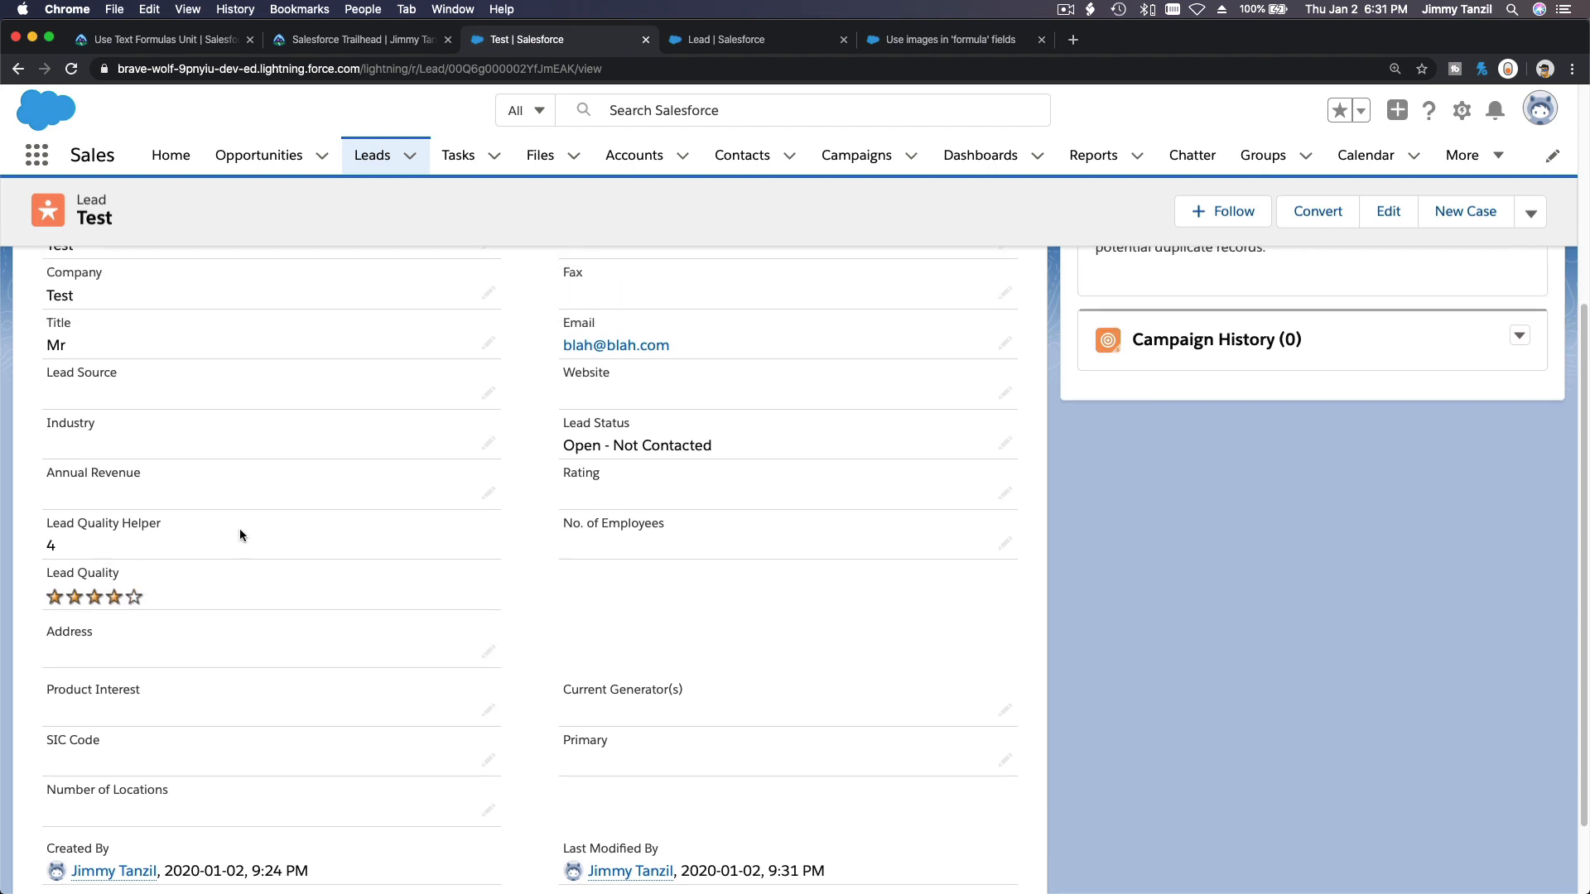
{"action": "double_click", "coordinate": [295, 466]}
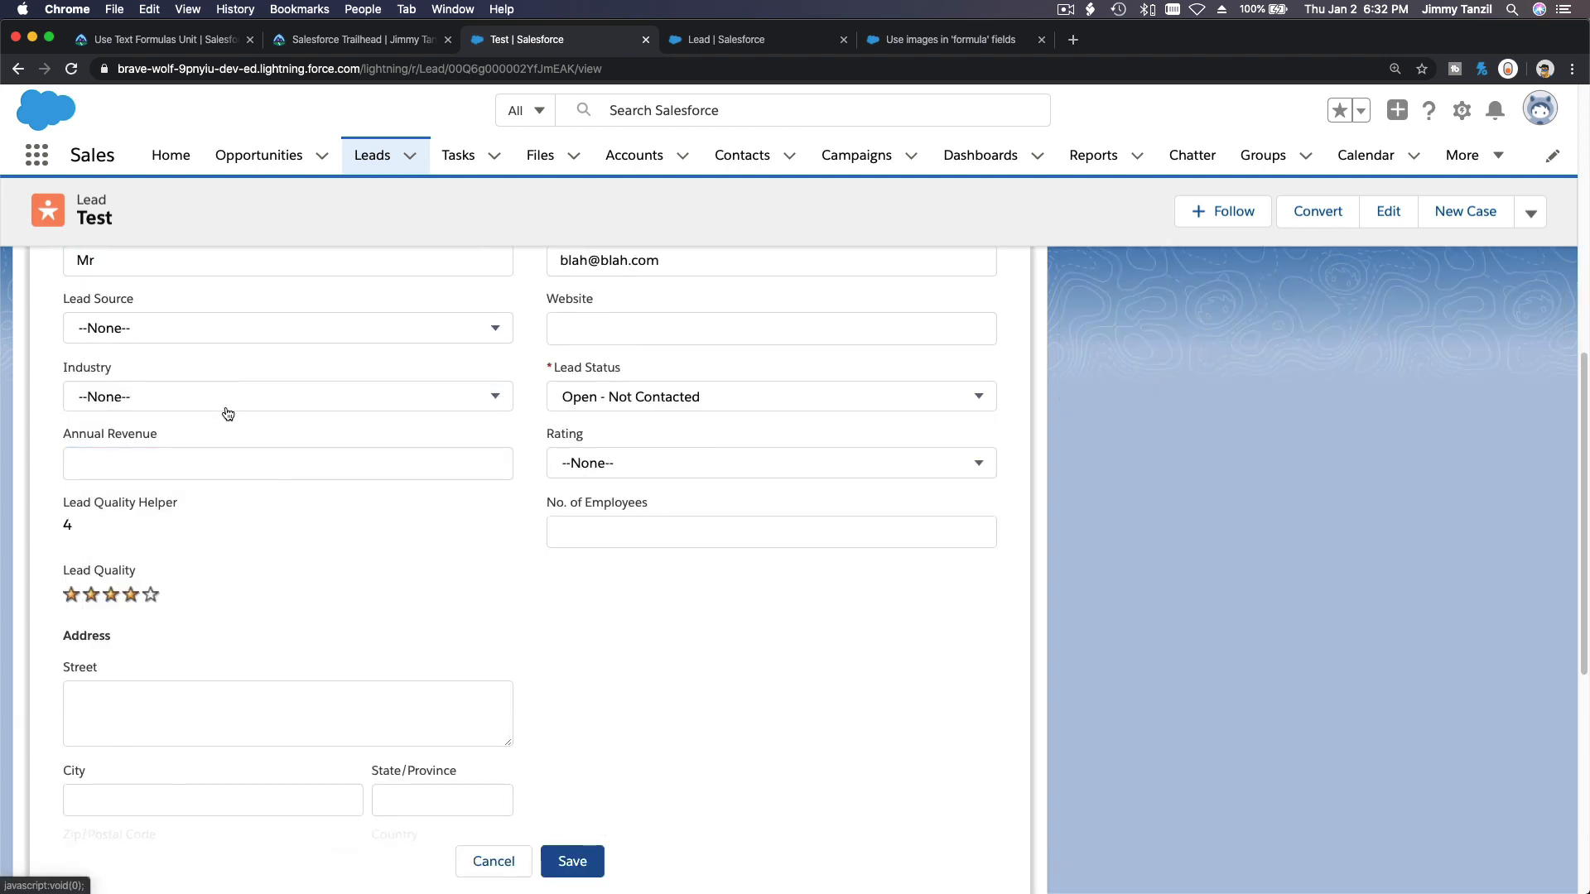
{"action": "left_click", "coordinate": [225, 406]}
{"action": "left_click", "coordinate": [215, 510]}
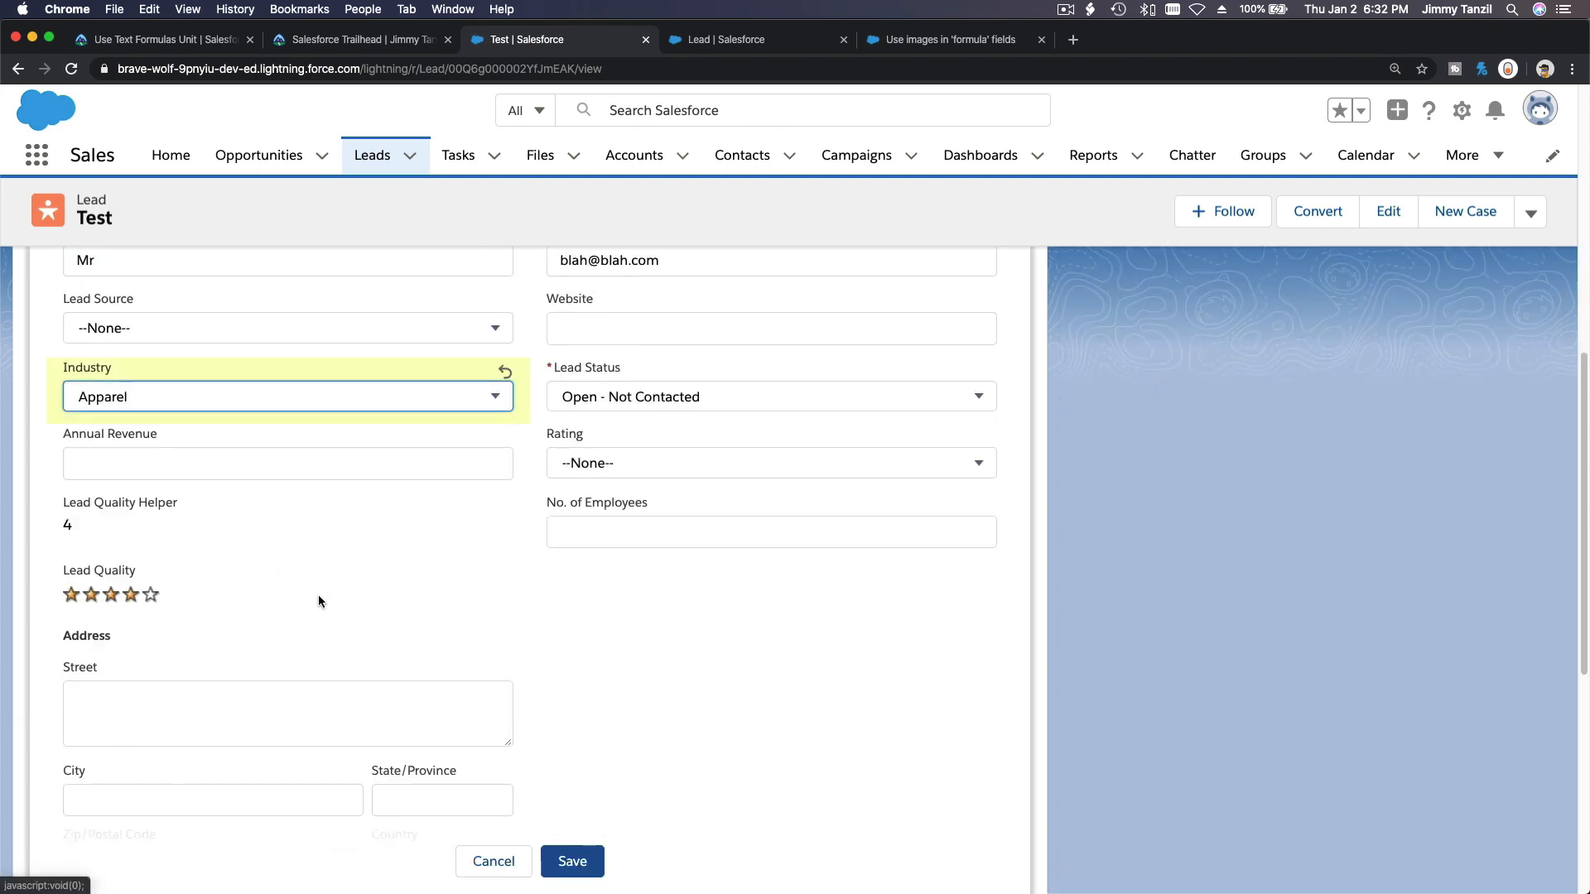
{"action": "left_click", "coordinate": [573, 861]}
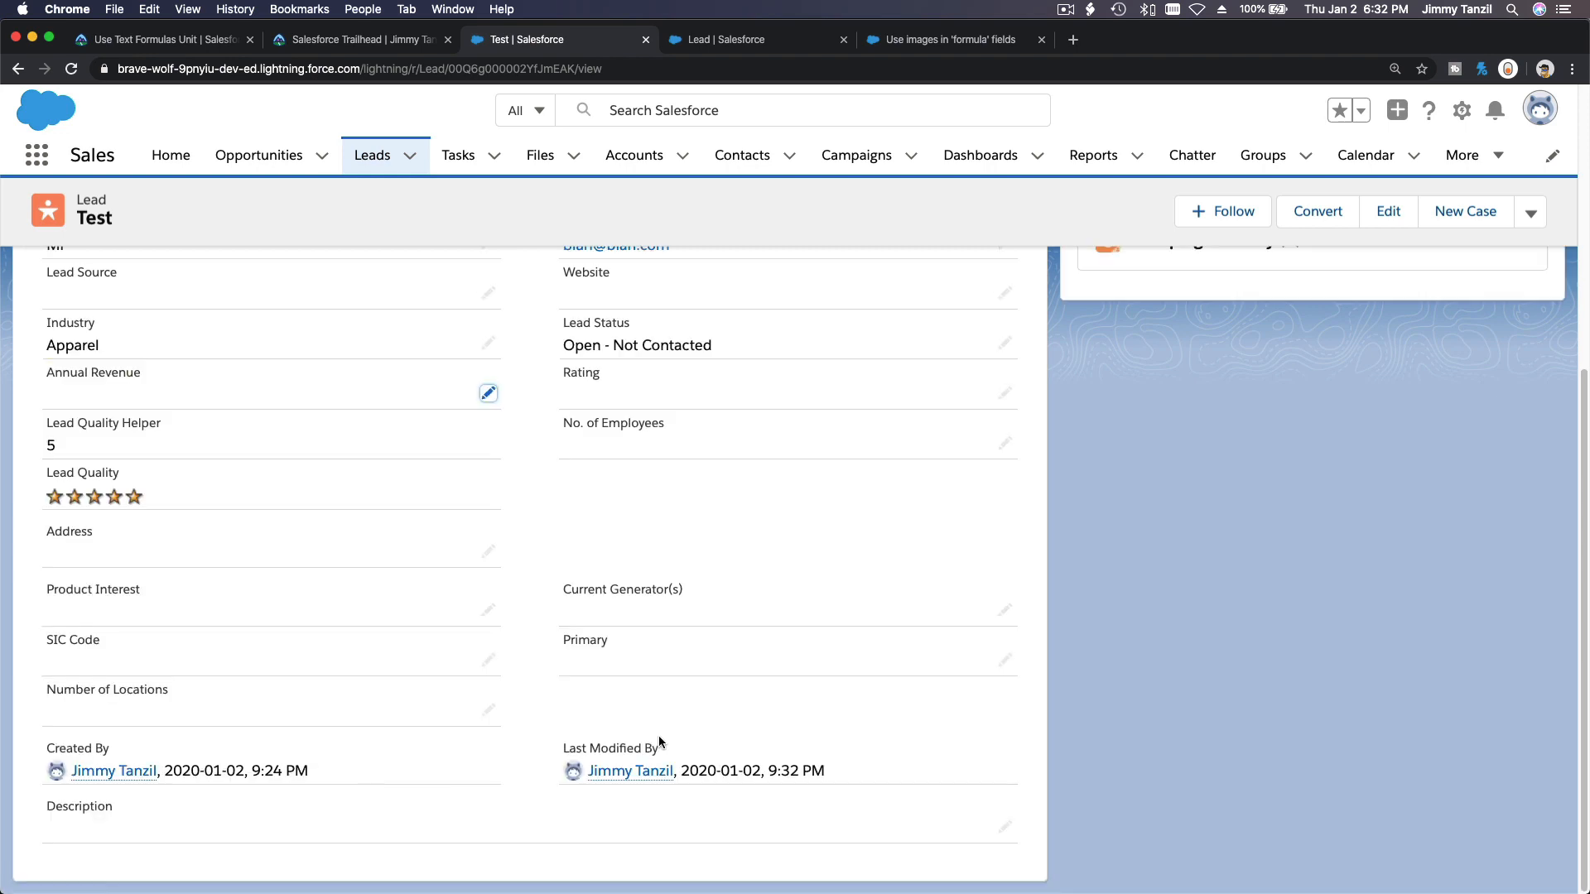
Reset the Test lead's Industry to --None--, clear its Email, and save the record.
{"action": "double_click", "coordinate": [274, 439]}
{"action": "scroll", "coordinate": [283, 383], "scroll_direction": "up", "scroll_amount": 1}
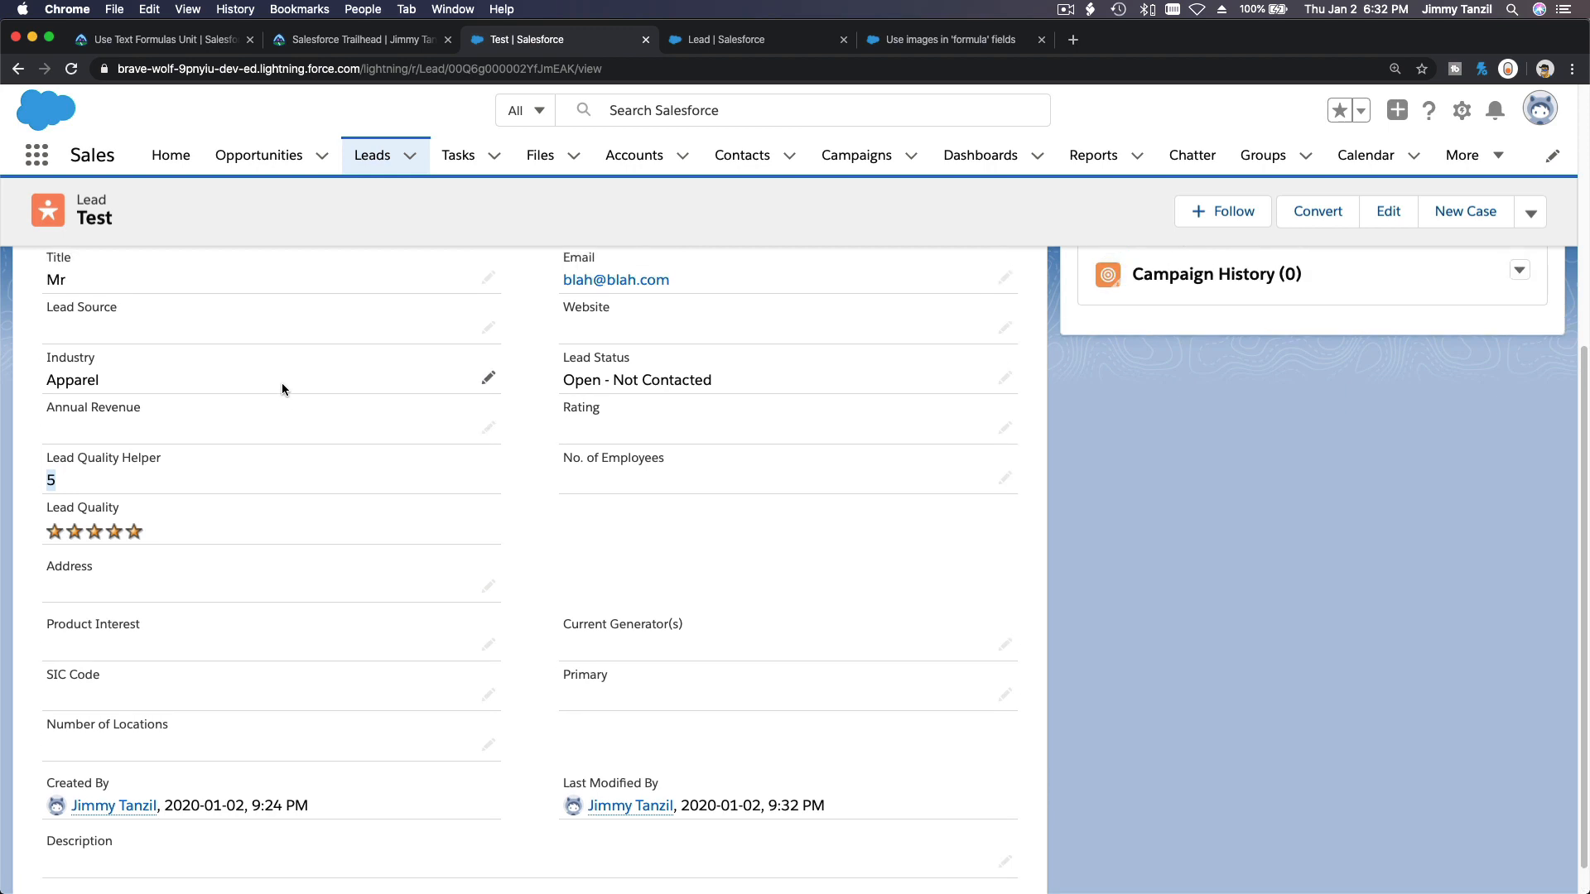
{"action": "double_click", "coordinate": [281, 383]}
{"action": "left_click", "coordinate": [234, 382]}
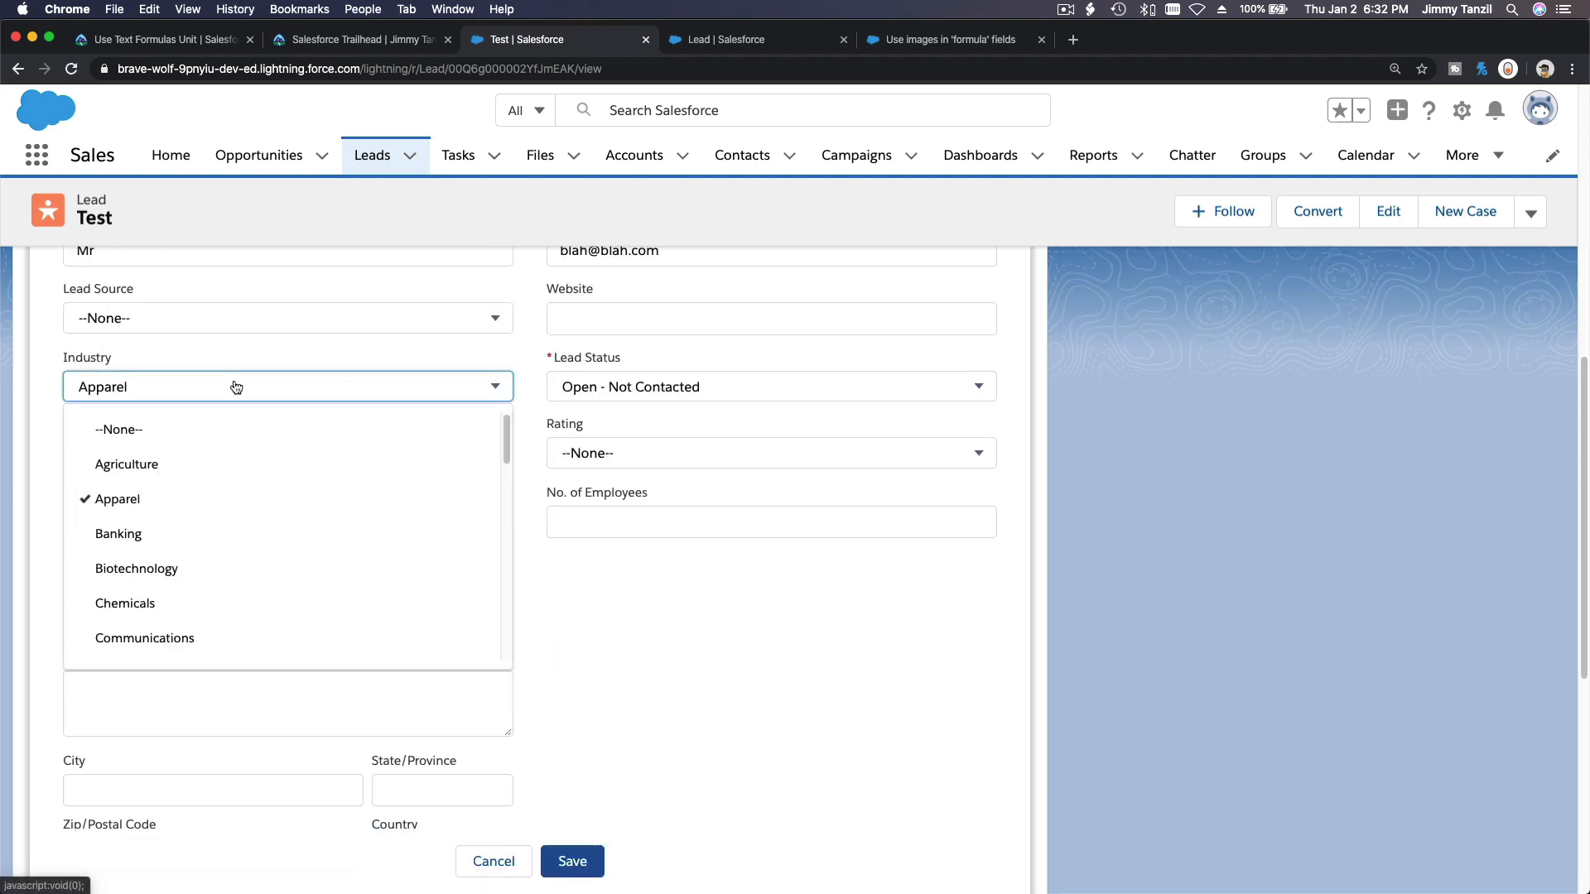
{"action": "left_click", "coordinate": [235, 428]}
{"action": "scroll", "coordinate": [599, 538], "scroll_direction": "up", "scroll_amount": 1}
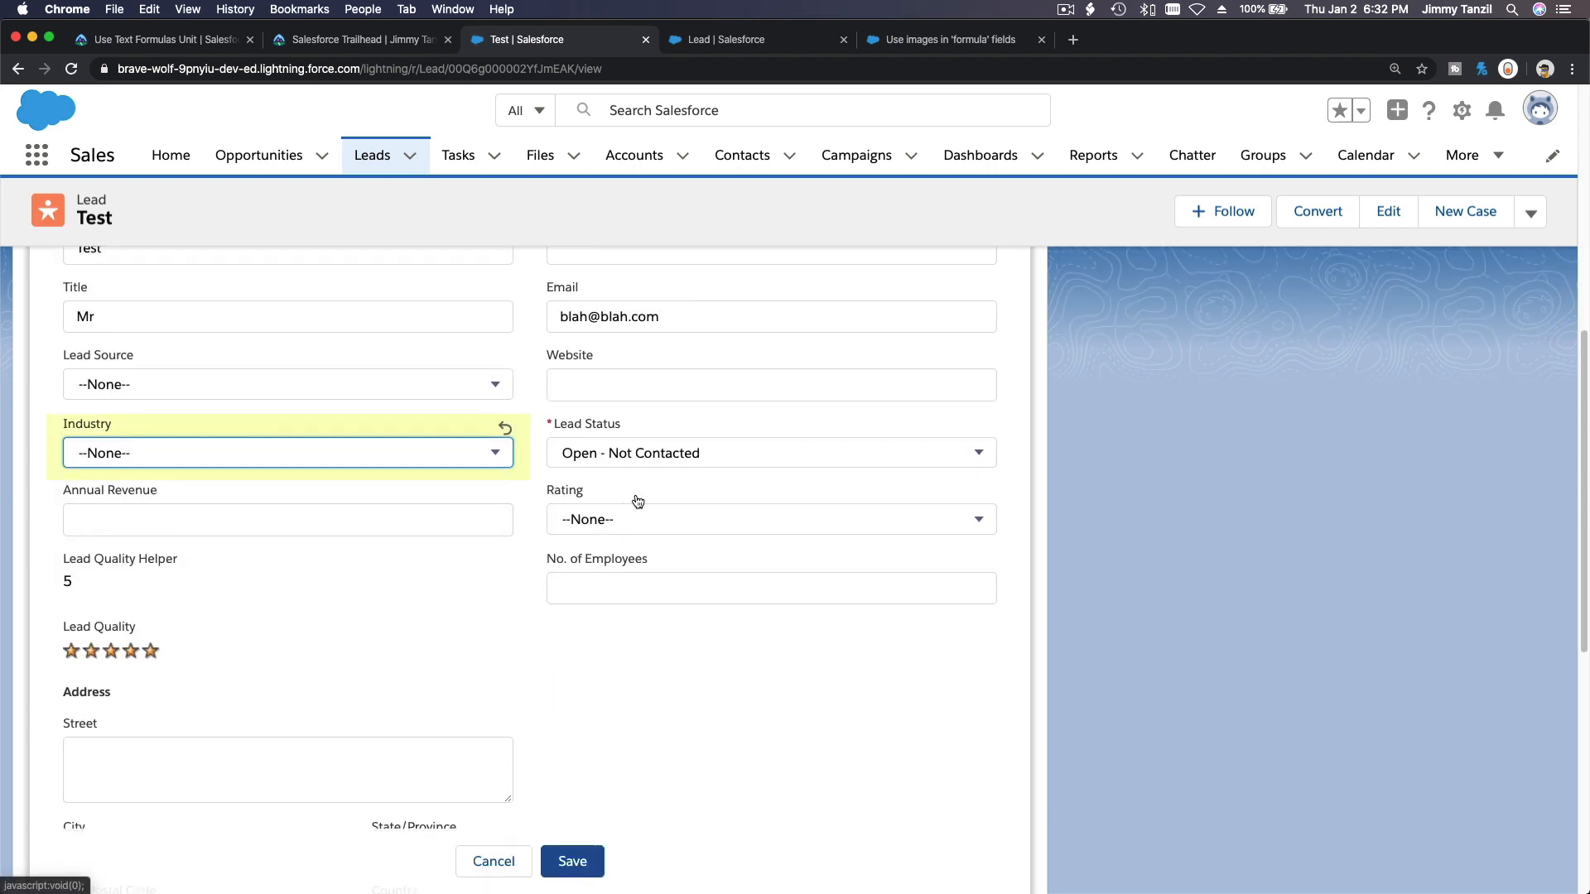
{"action": "scroll", "coordinate": [674, 410], "scroll_direction": "up", "scroll_amount": 1}
{"action": "double_click", "coordinate": [691, 413]}
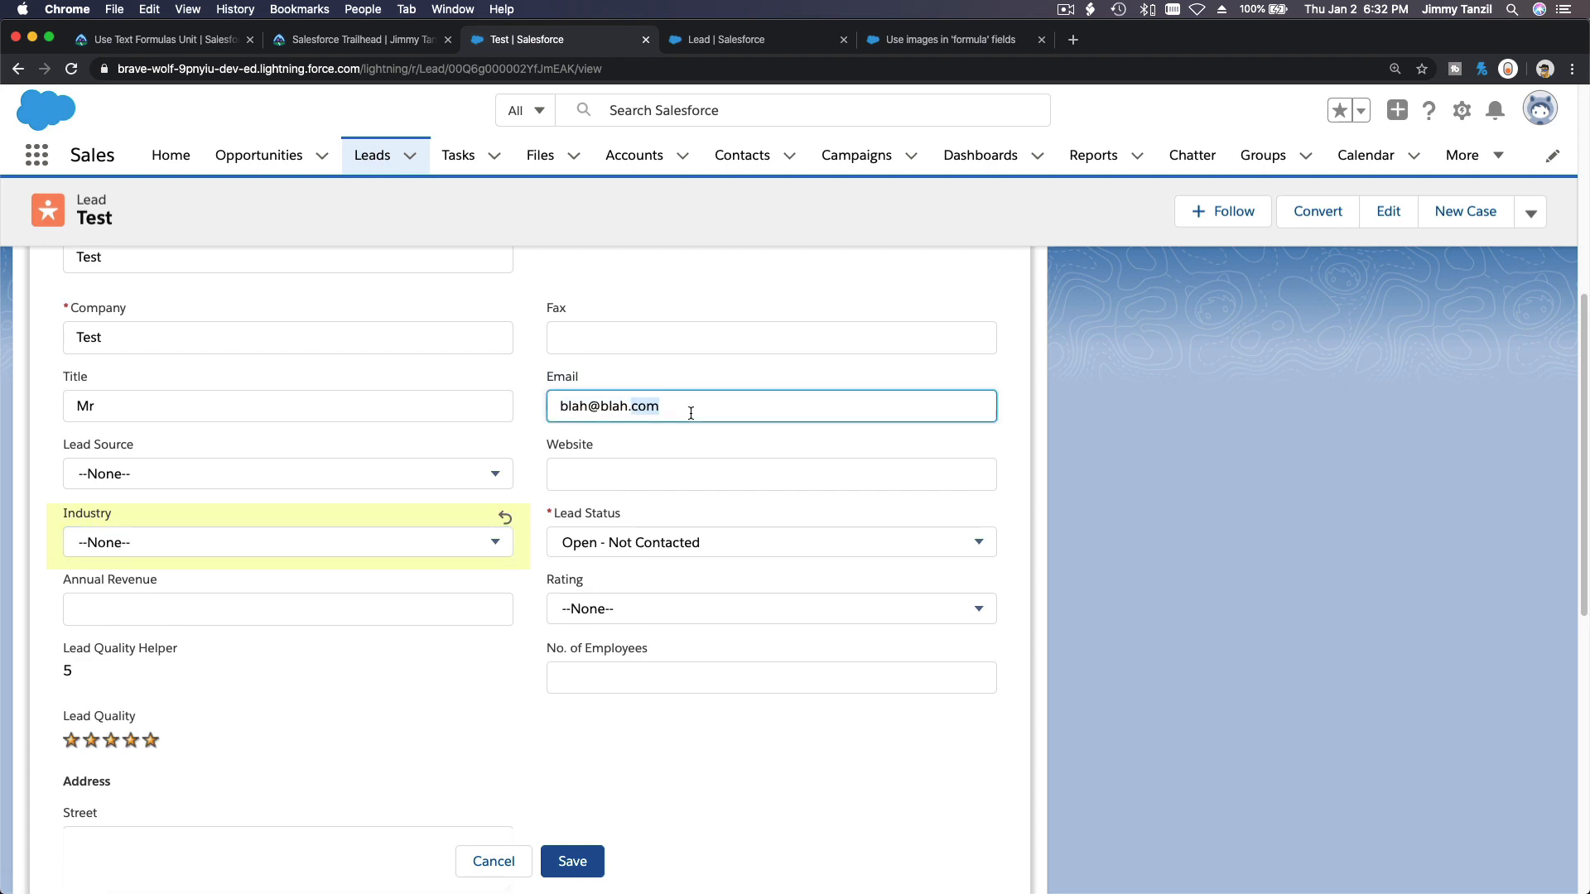
{"action": "triple_click", "coordinate": [691, 412]}
{"action": "key", "text": "BackSpace"}
{"action": "left_click", "coordinate": [573, 857]}
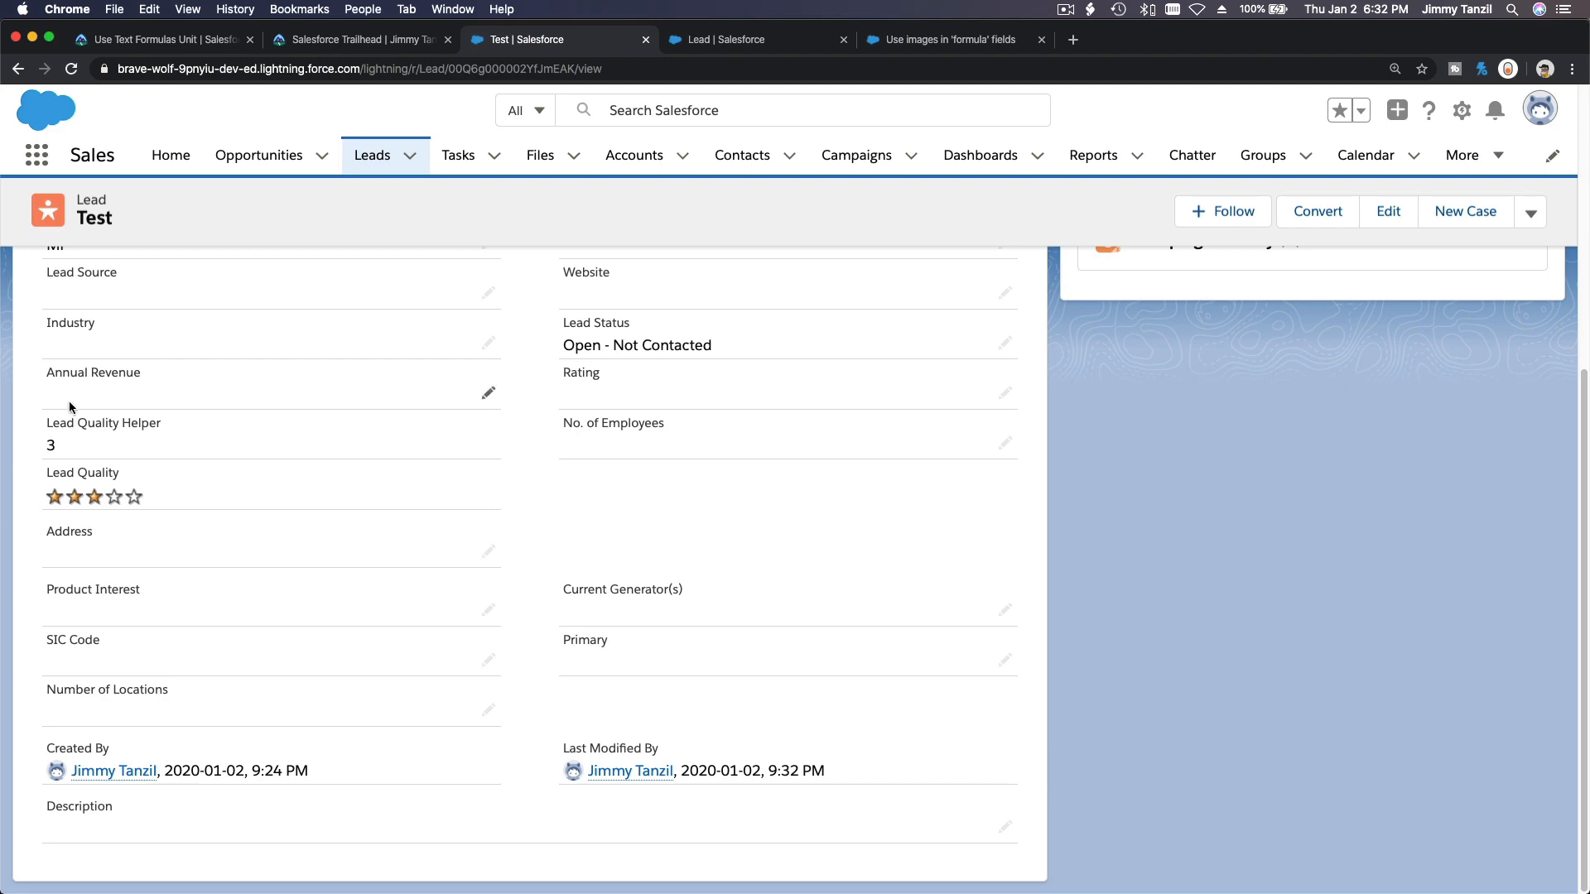
Check the challenge on the Use Text Formulas Trailhead unit.
{"action": "left_click", "coordinate": [142, 39]}
{"action": "left_click", "coordinate": [419, 416]}
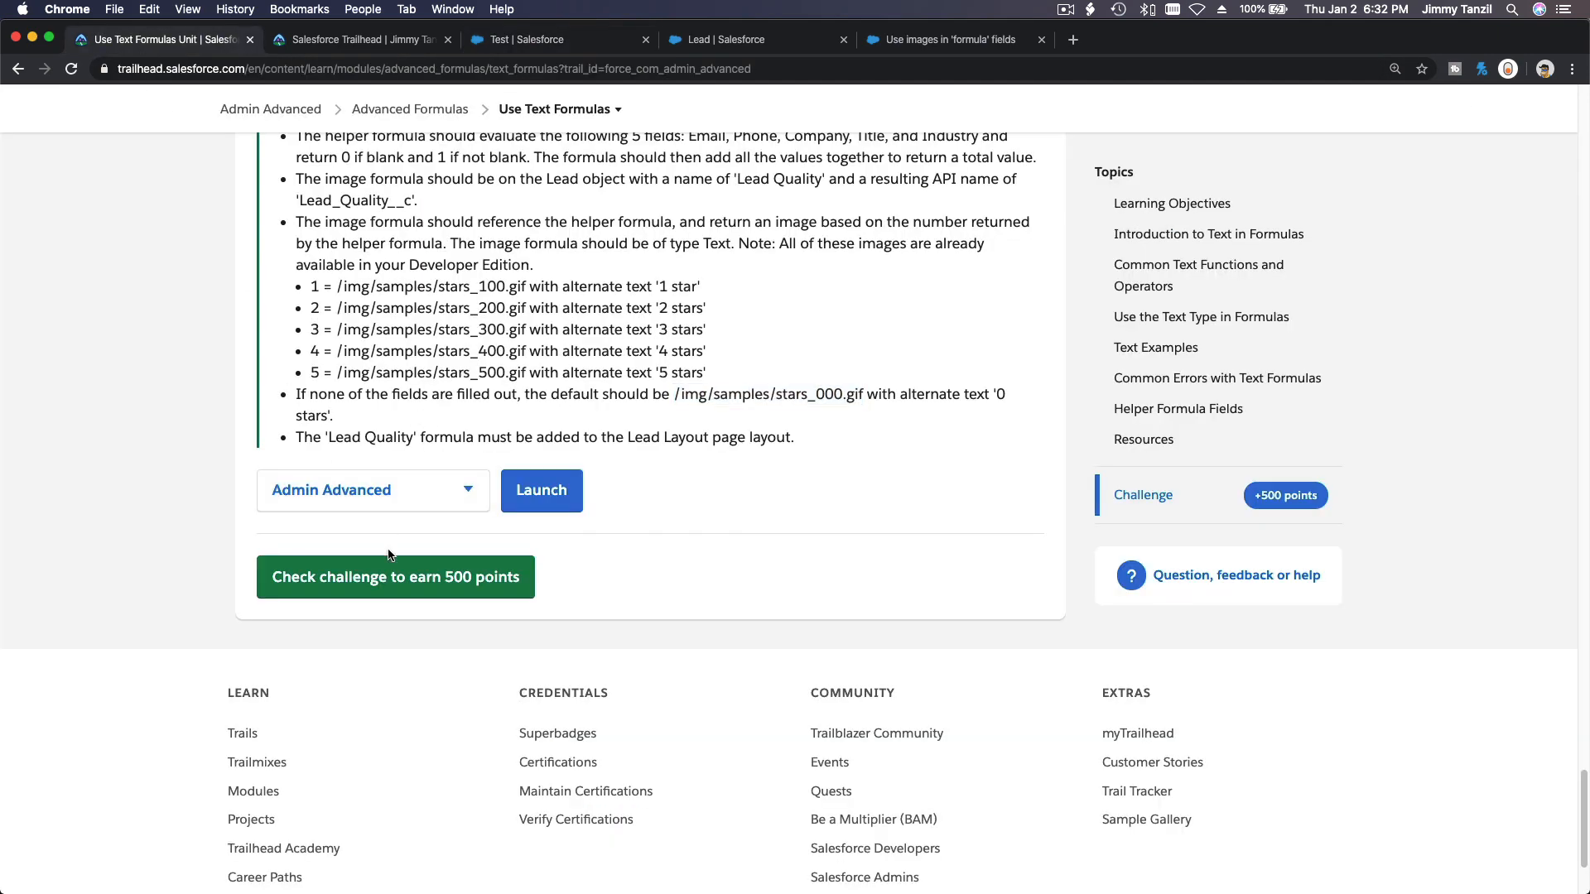
{"action": "left_click", "coordinate": [487, 594]}
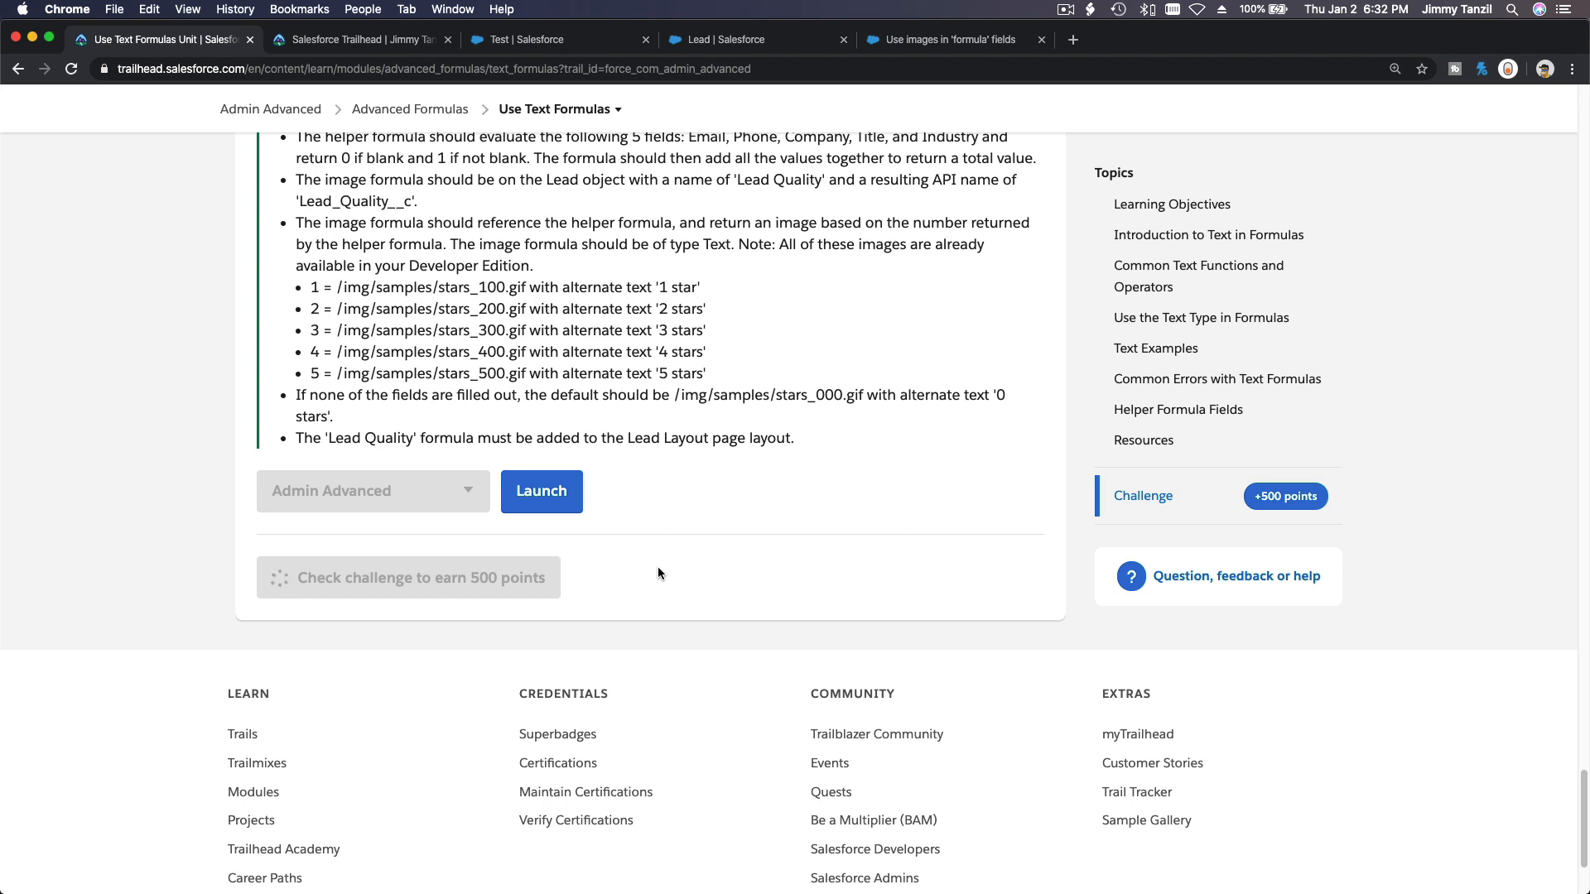
{"action": "left_click", "coordinate": [553, 114]}
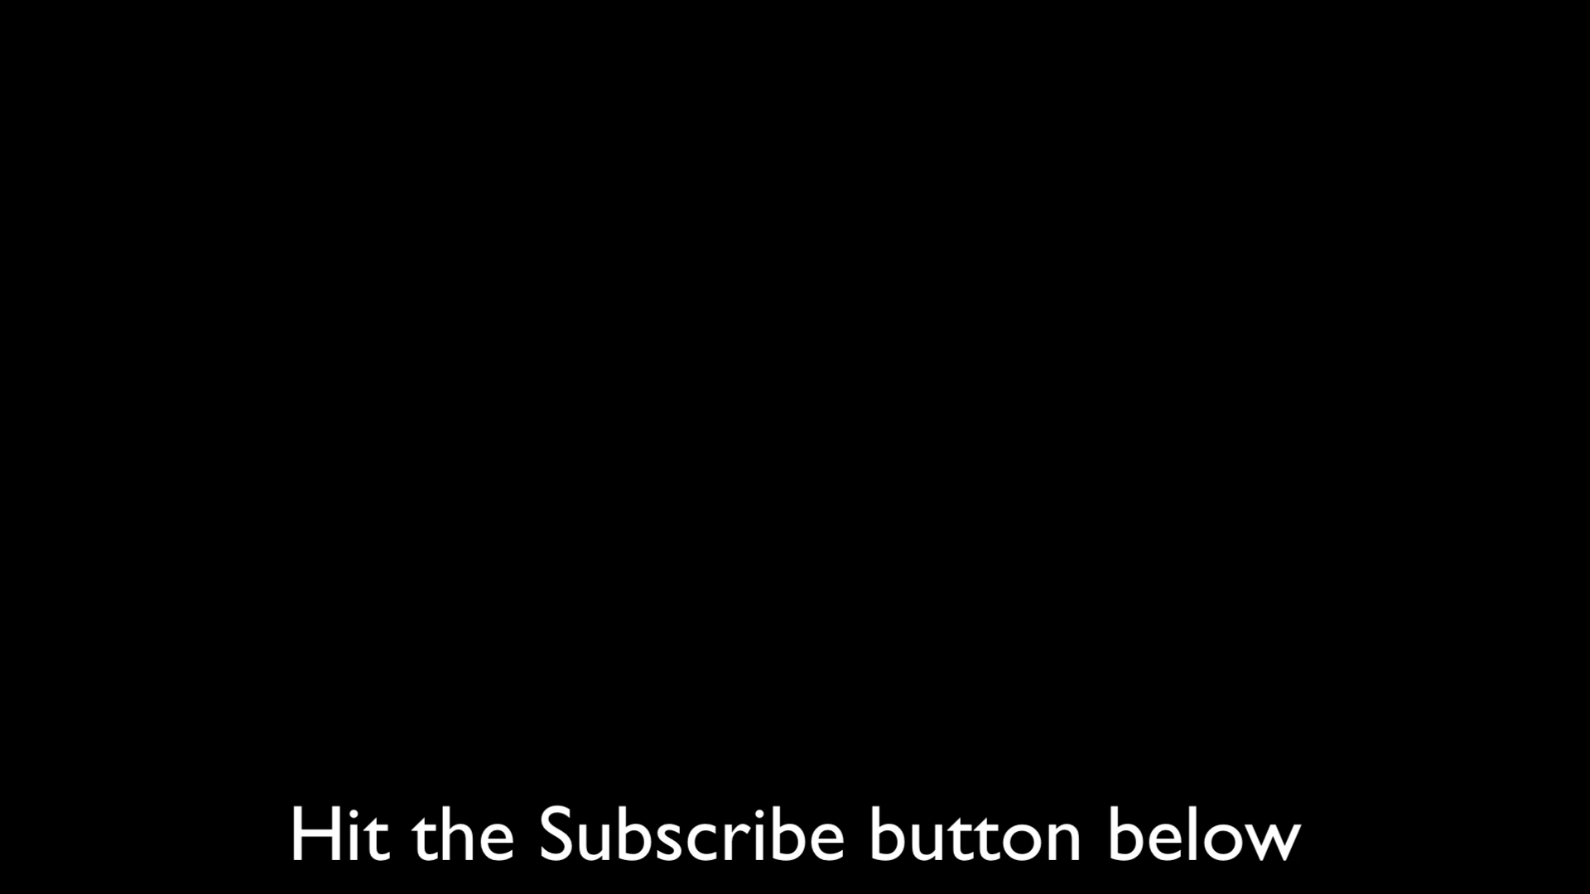
{"action": "scroll", "coordinate": [1474, 371], "scroll_direction": "down", "scroll_amount": 20}
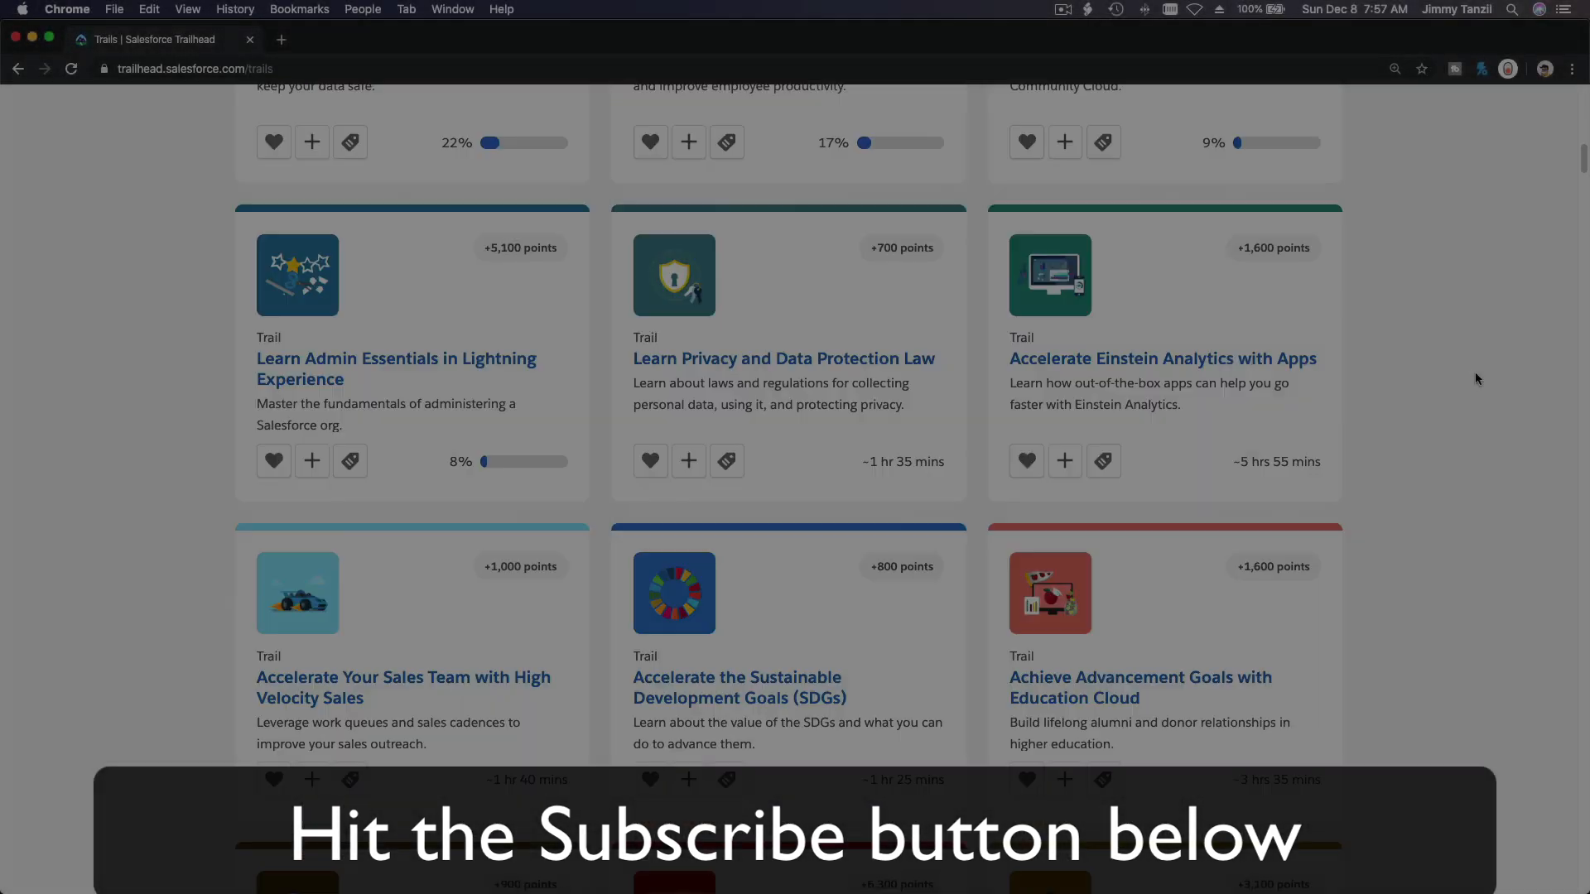
{"action": "scroll", "coordinate": [1474, 378], "scroll_direction": "down", "scroll_amount": 20}
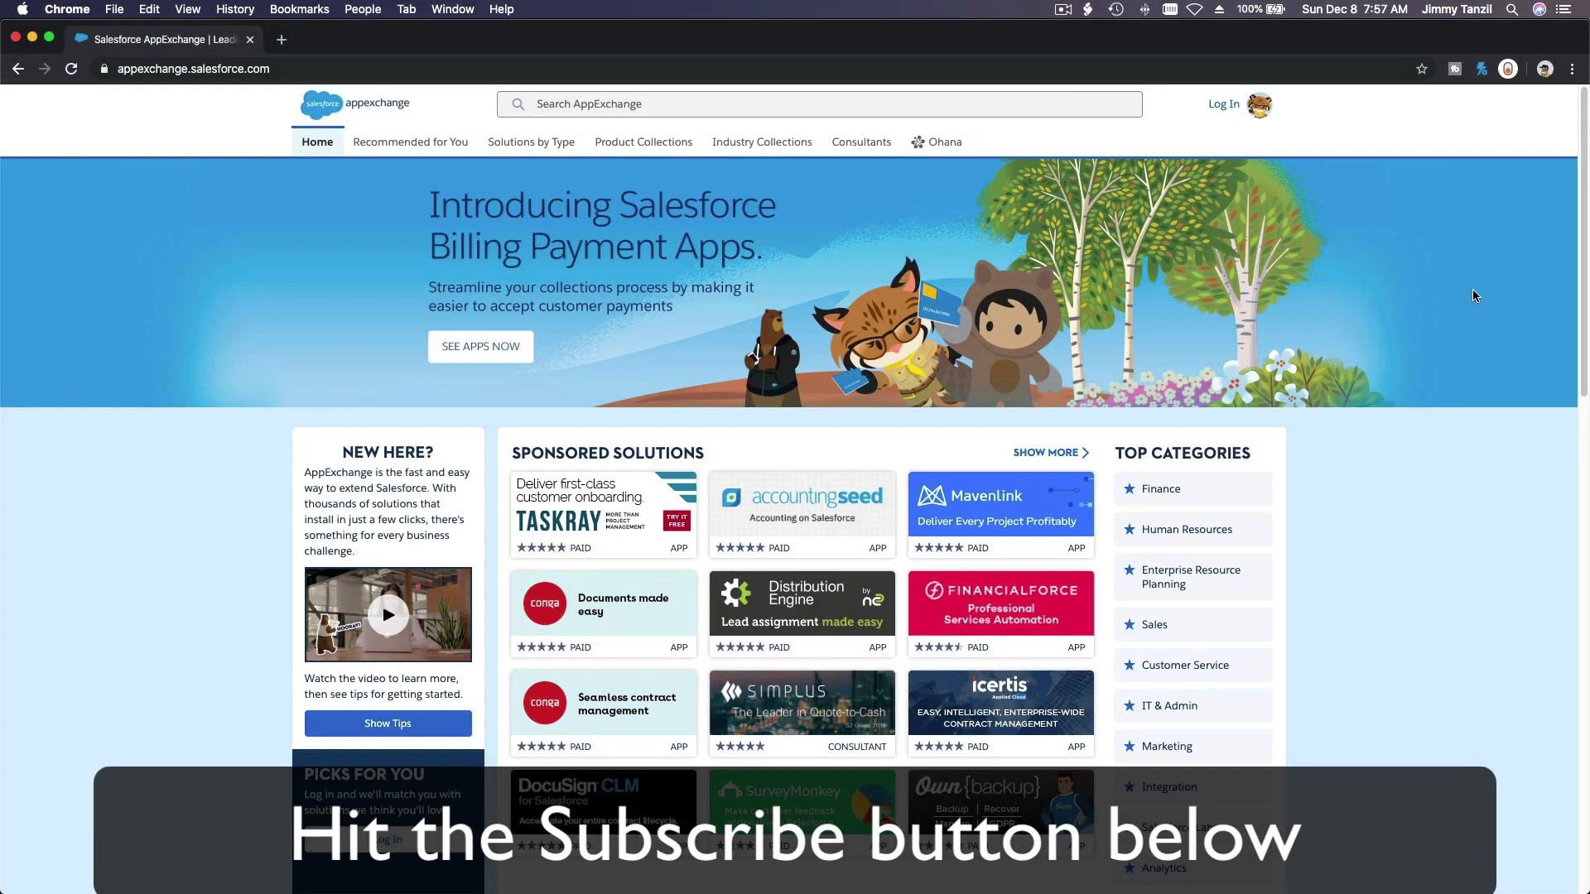
{"action": "scroll", "coordinate": [1472, 296], "scroll_direction": "down", "scroll_amount": 10}
{"action": "scroll", "coordinate": [1473, 296], "scroll_direction": "down", "scroll_amount": 5}
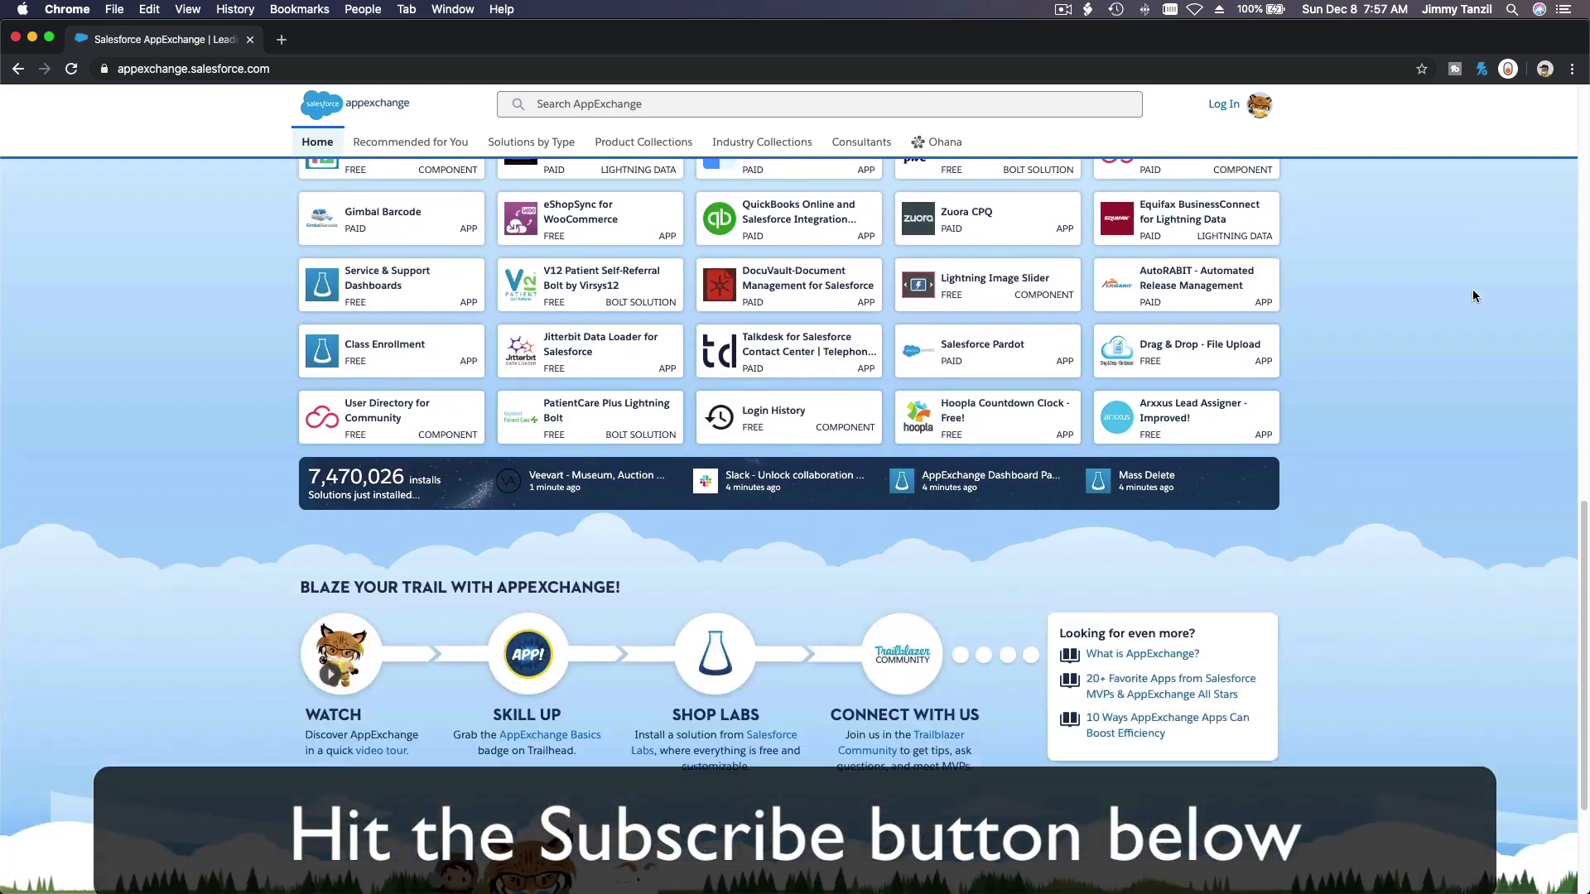